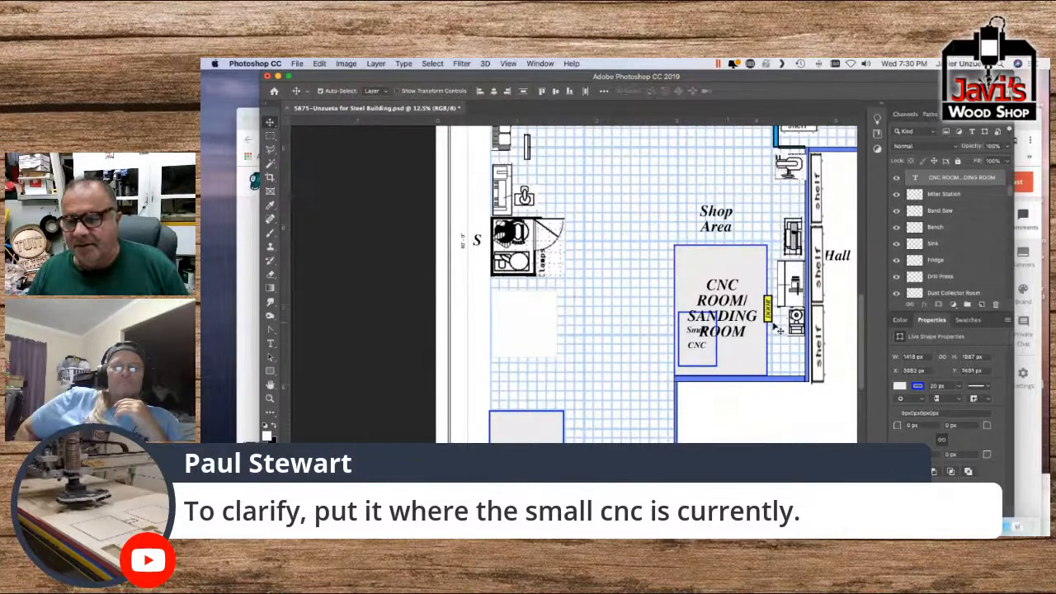
Move the CNC Room/Sanding Room's door marker to the room's opposite long wall and nudge the room title slightly up and left
left_click(755, 307)
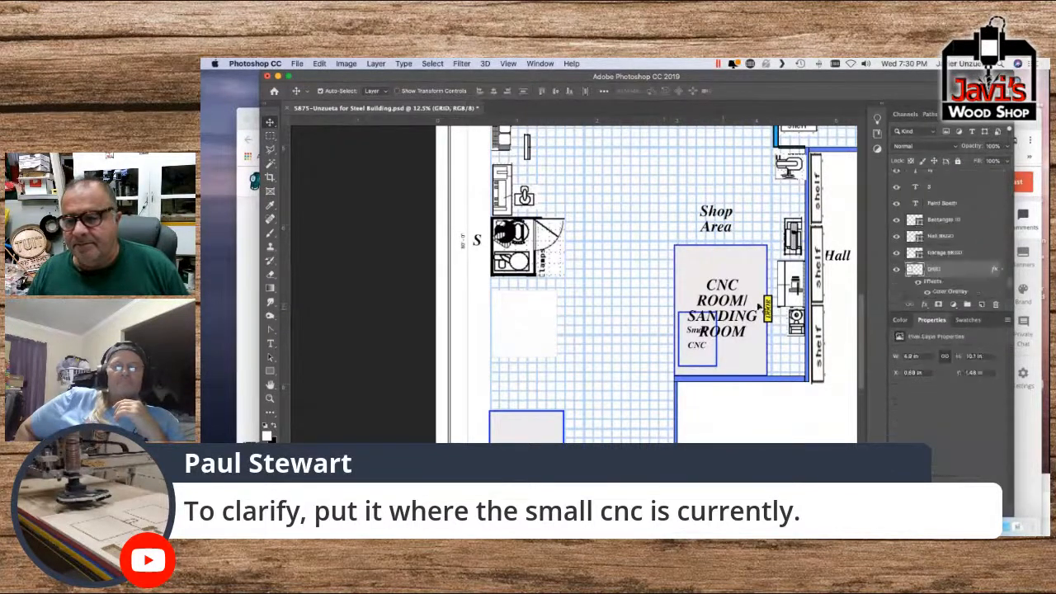
left_click_drag(769, 305, 676, 306)
left_click(697, 349)
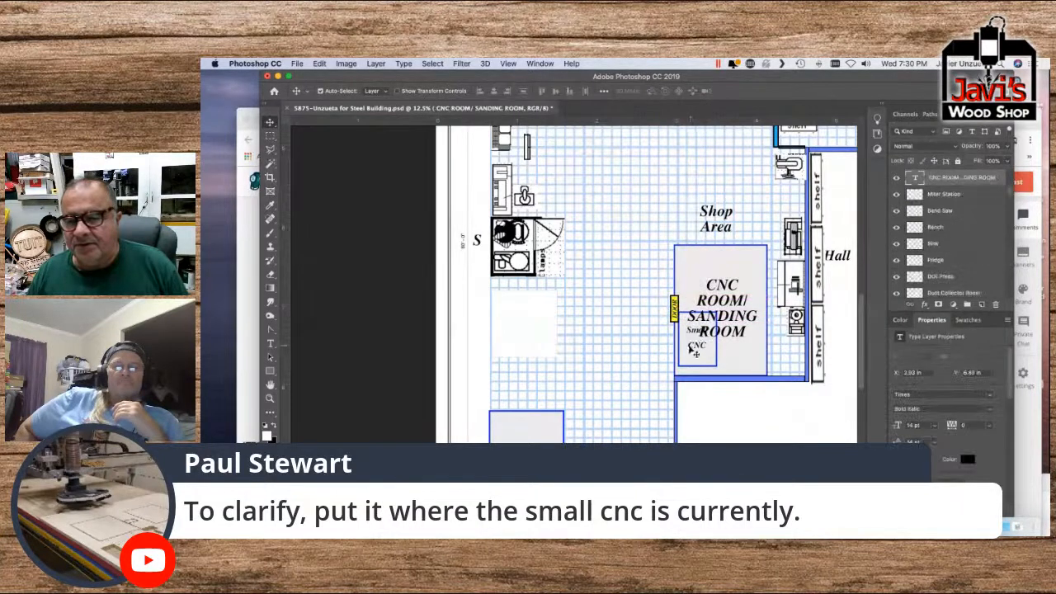
mouse_move(691, 362)
left_mouse_down()
mouse_move(641, 363)
mouse_move(692, 353)
left_mouse_up()
Move the Small CNC box with its label out of the room into the open shop area above, and shift the Shop Area label left
left_click(698, 317)
left_click(692, 347, "shift")
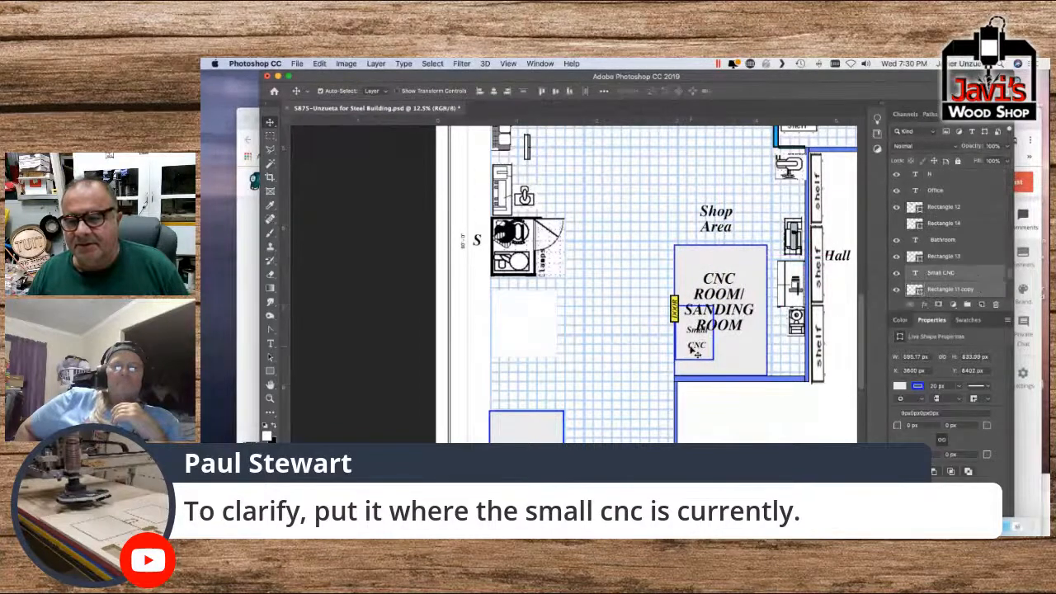
left_click_drag(691, 355, 687, 171)
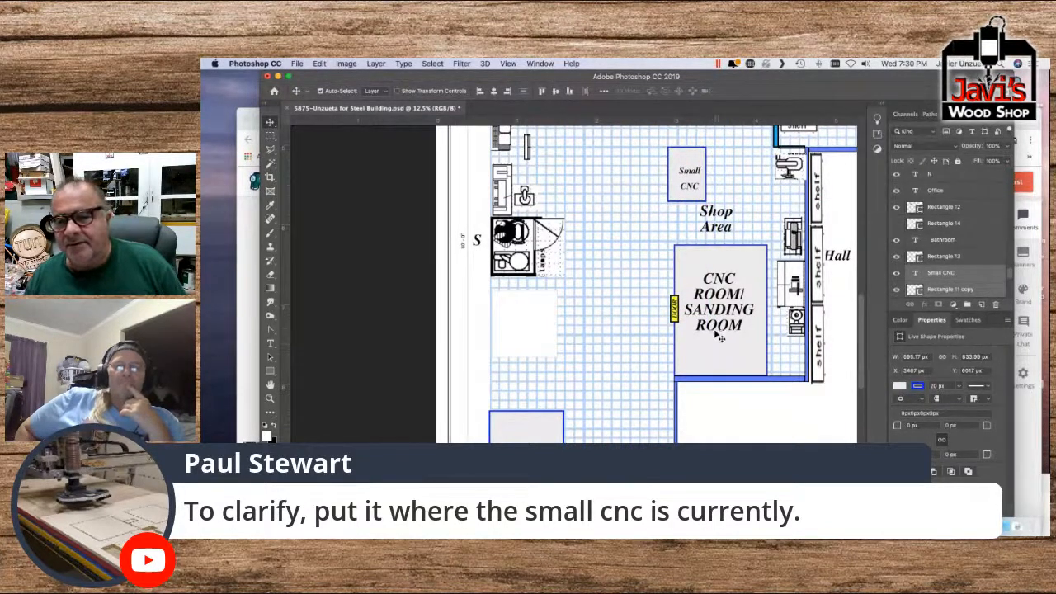
left_click_drag(709, 218, 643, 223)
Delete the blank white rectangle below the clamps area
left_click(530, 330)
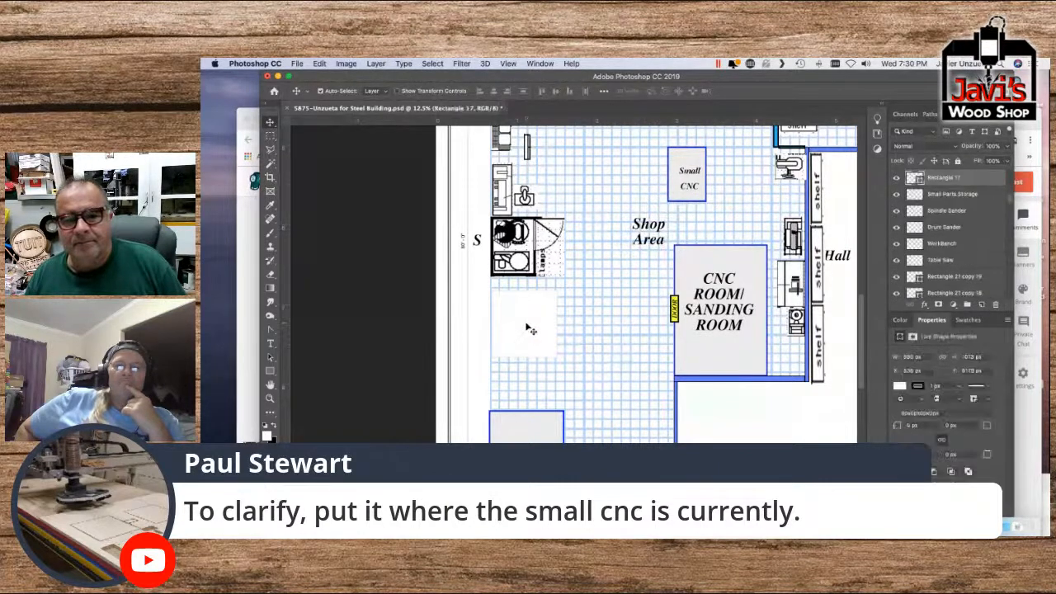
mouse_move(550, 347)
left_mouse_down()
mouse_move(561, 350)
mouse_move(525, 352)
mouse_move(550, 351)
left_mouse_up()
key("Delete")
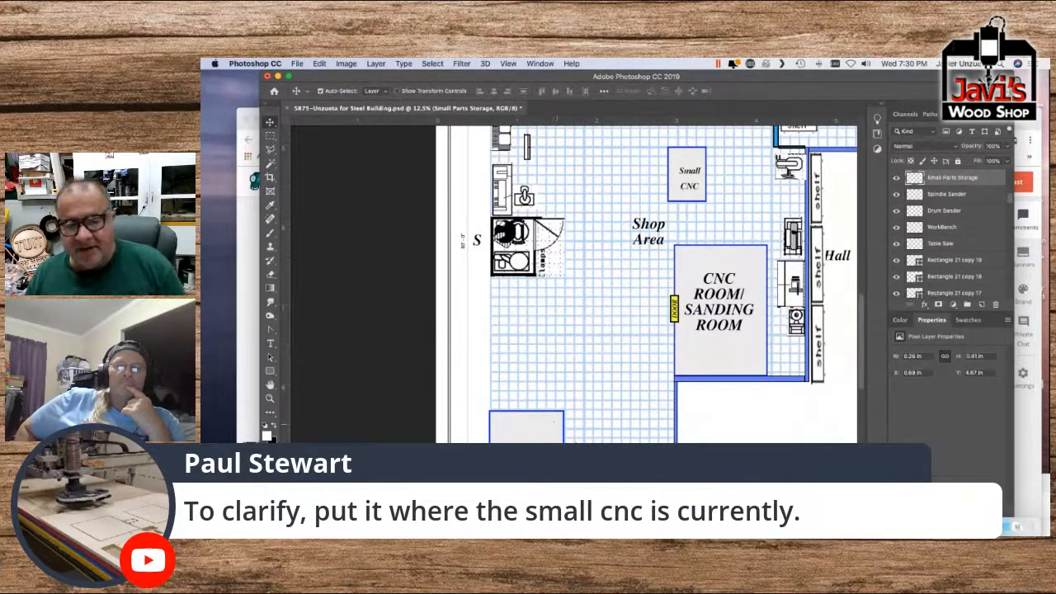
Move the Paint Booth with its door and window markers up along the outer wall, directly below the clamps area
left_click(566, 459)
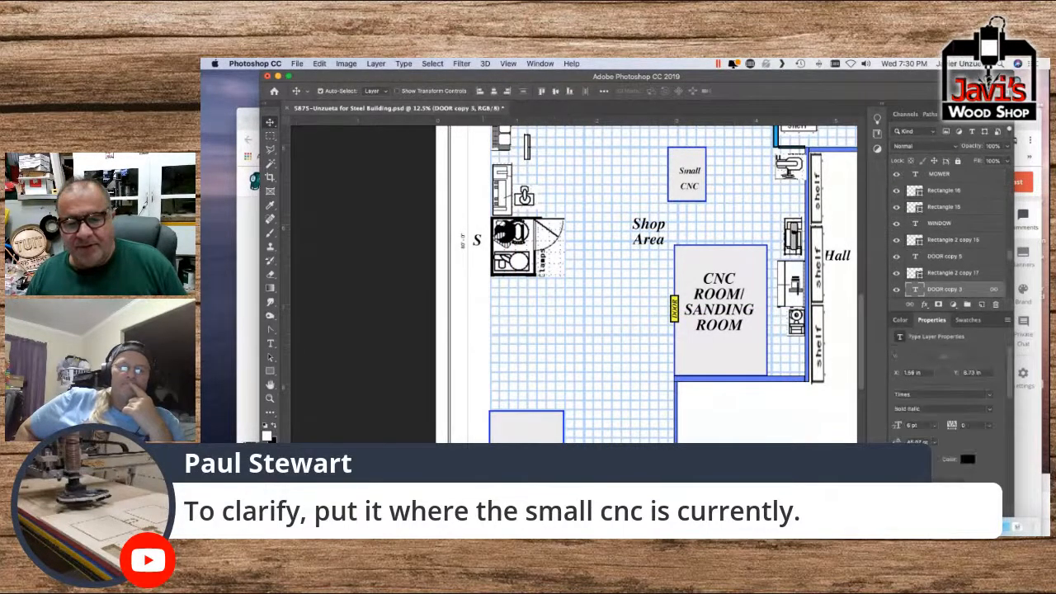
left_click(566, 493, "shift")
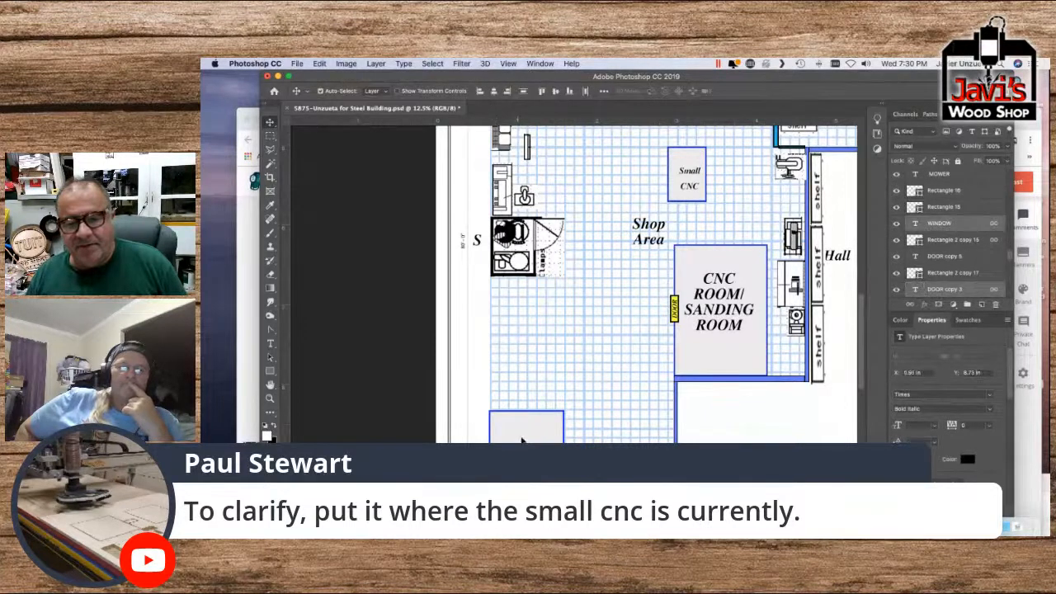
left_click_drag(529, 431, 529, 297)
Rotate the Tractor block and its label by -90° and place it against the outer wall just below the Paint Booth
scroll(559, 390, "down", 3)
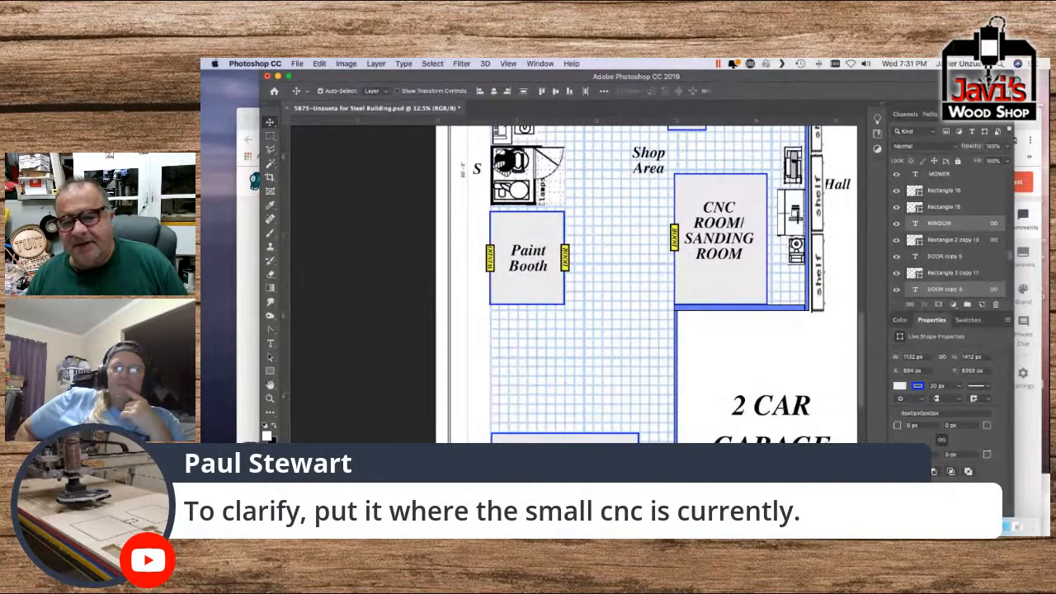
scroll(612, 437, "down", 2)
left_click(611, 421)
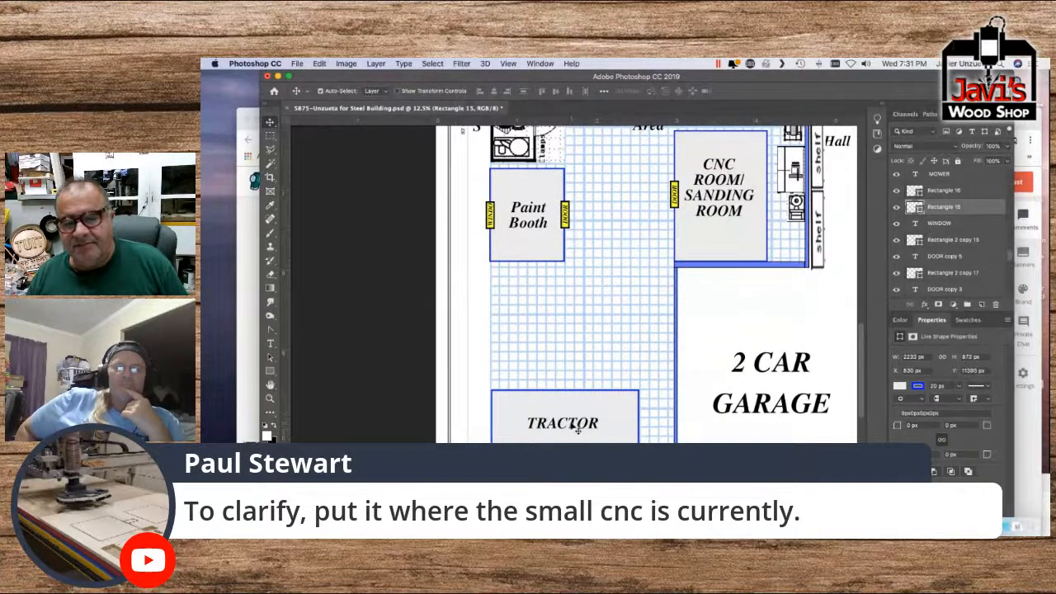
left_click(571, 425, "shift")
key("super+t")
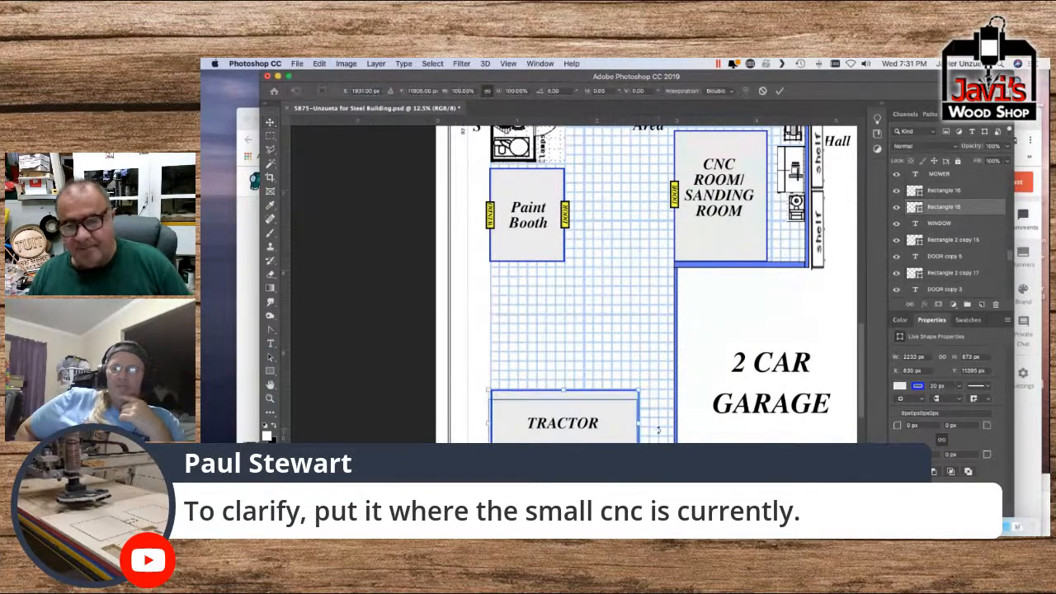
mouse_move(659, 425)
left_mouse_down()
mouse_move(606, 347)
mouse_move(563, 324)
mouse_move(569, 342)
mouse_move(531, 298)
left_mouse_up()
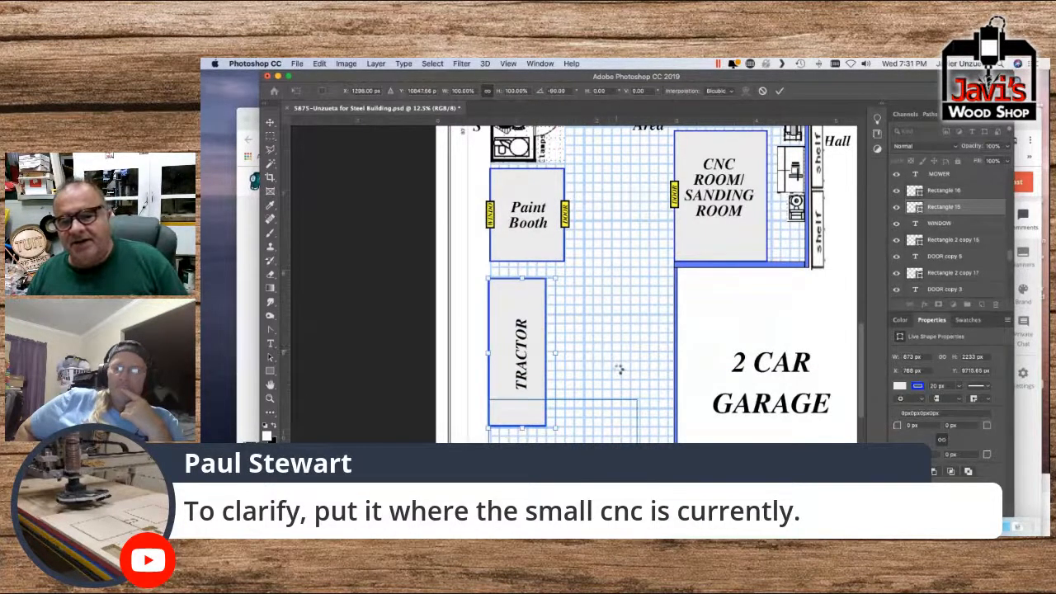
key("Return")
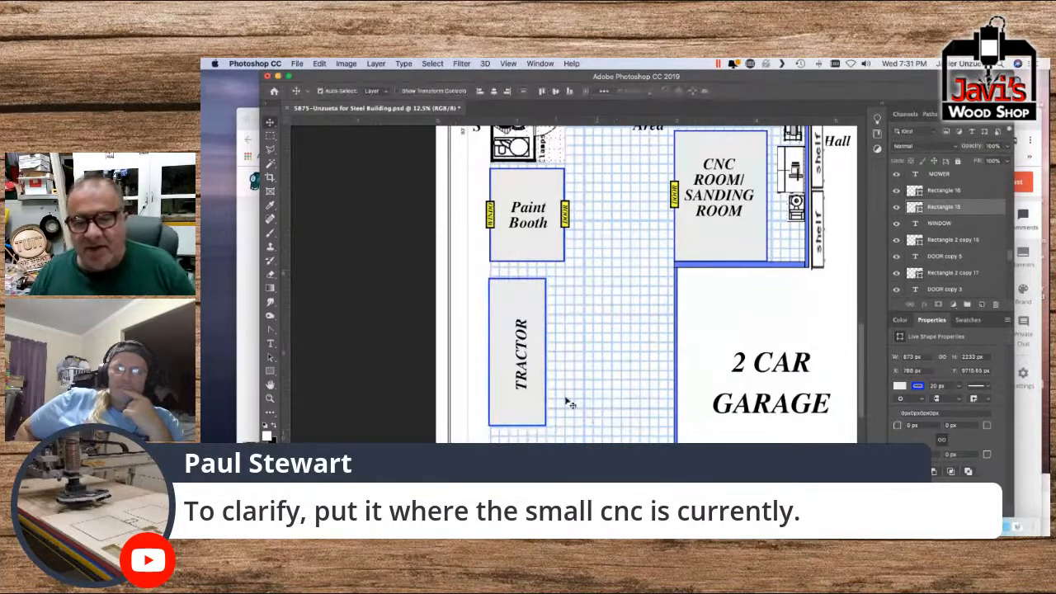
Examine the rearranged floor plan between the 12'x12' and 10'x10' roll doors, including the open aisle and equipment positions
scroll(471, 378, "up", 3)
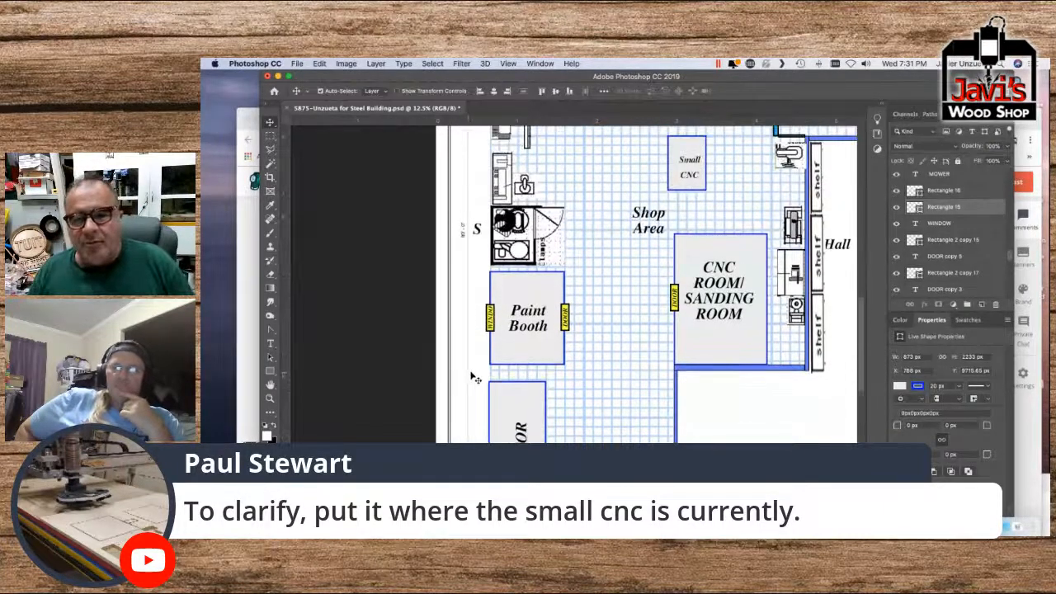
scroll(491, 408, "down", 7)
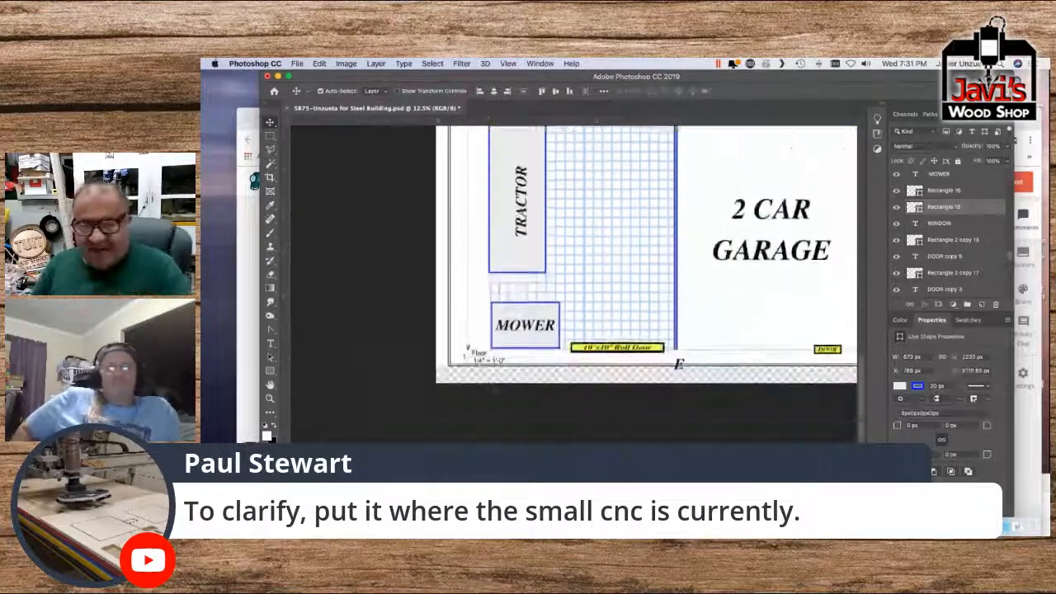
scroll(663, 305, "down", 2)
scroll(643, 326, "up", 5)
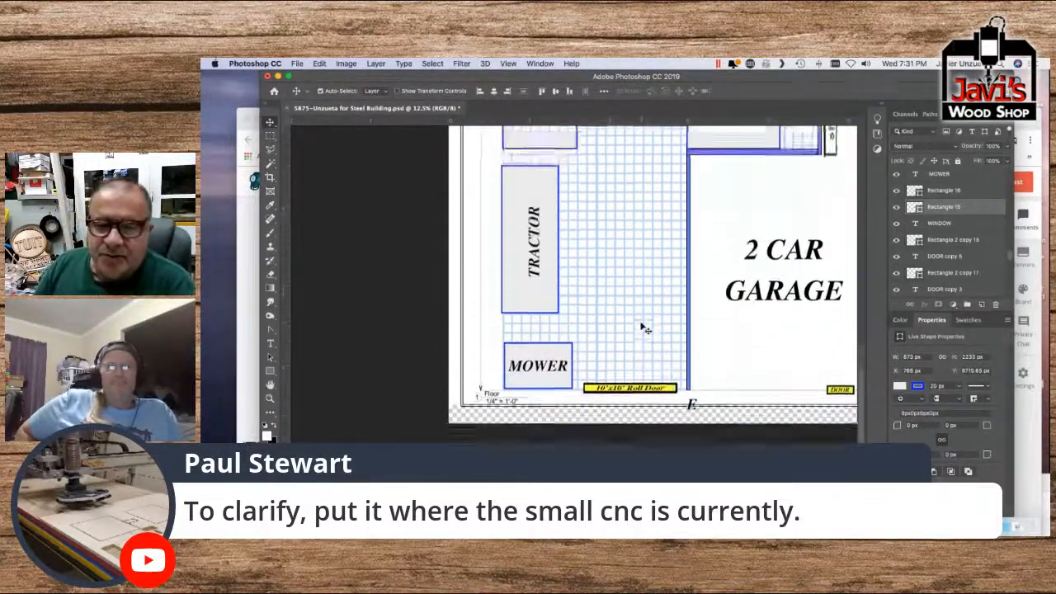
scroll(495, 247, "up", 7)
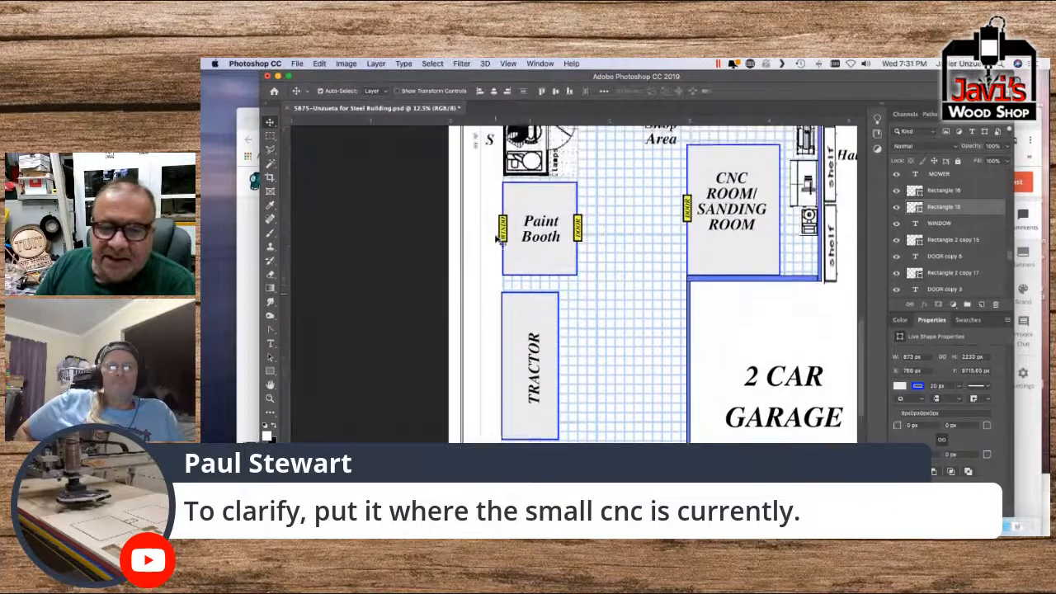
scroll(497, 238, "up", 6)
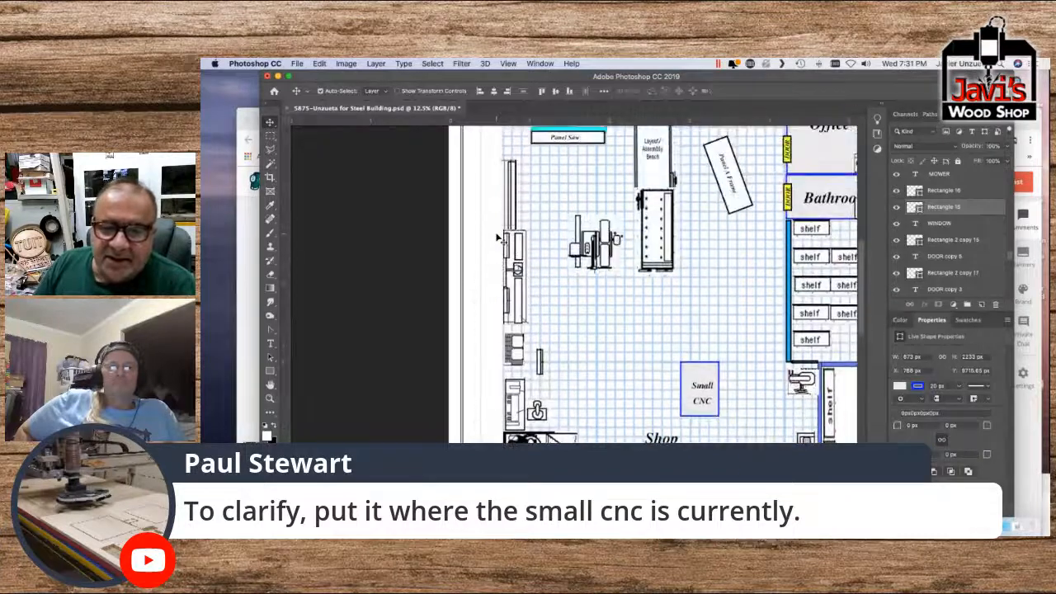
scroll(497, 238, "down", 20)
scroll(511, 342, "up", 3)
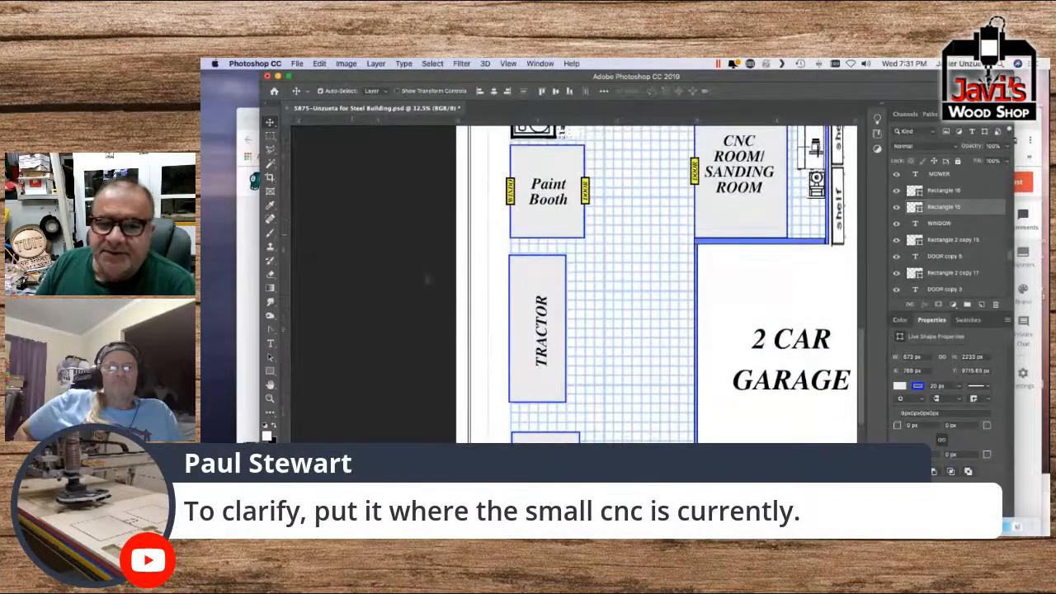
scroll(455, 297, "up", 20)
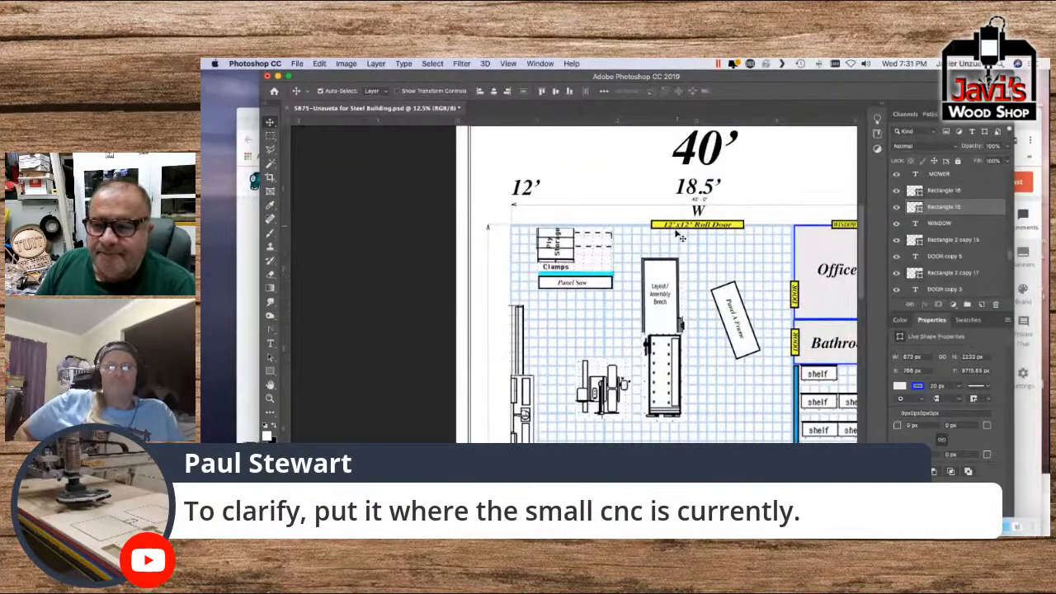
scroll(682, 234, "down", 6)
scroll(650, 370, "down", 10)
scroll(633, 378, "up", 8)
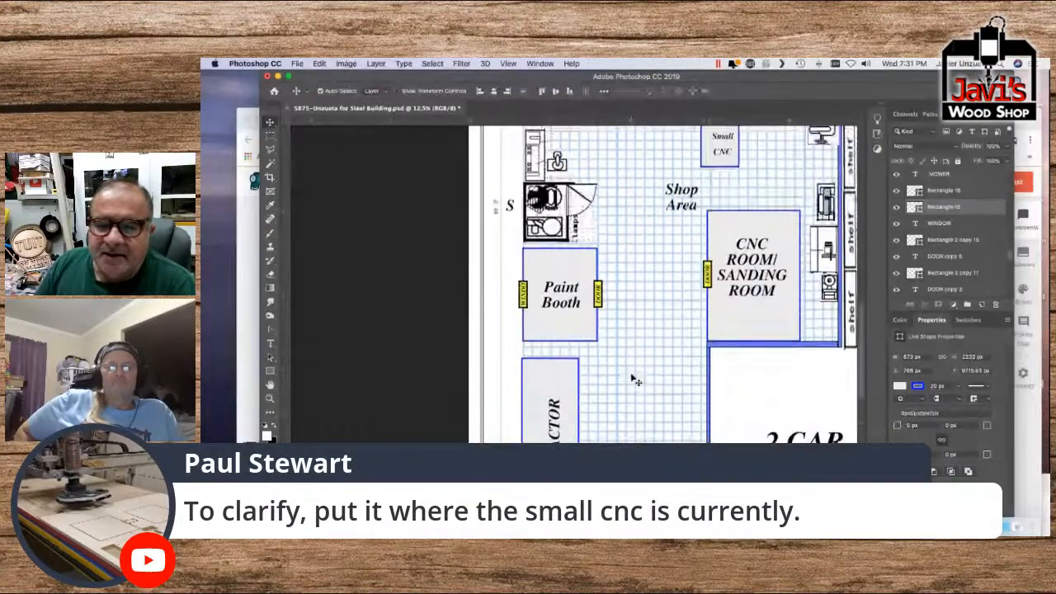
scroll(505, 262, "up", 3)
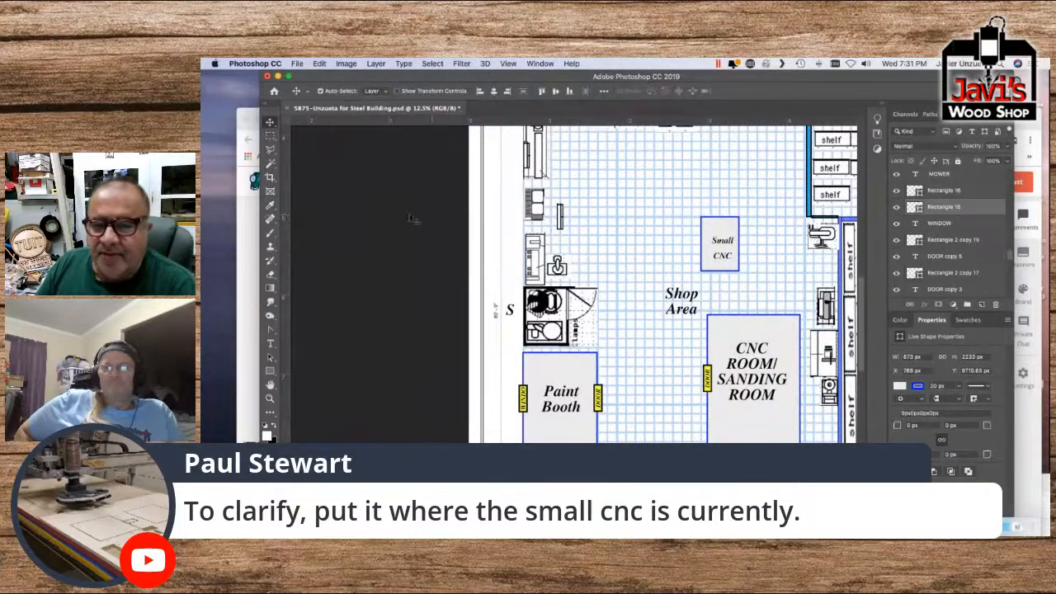
scroll(699, 346, "up", 10)
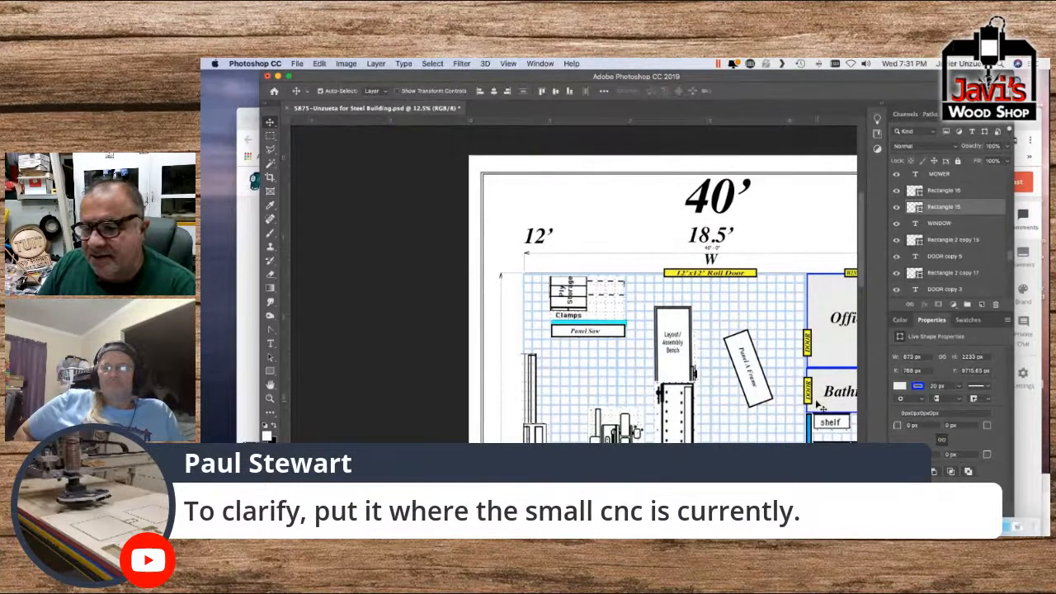
scroll(752, 437, "down", 12)
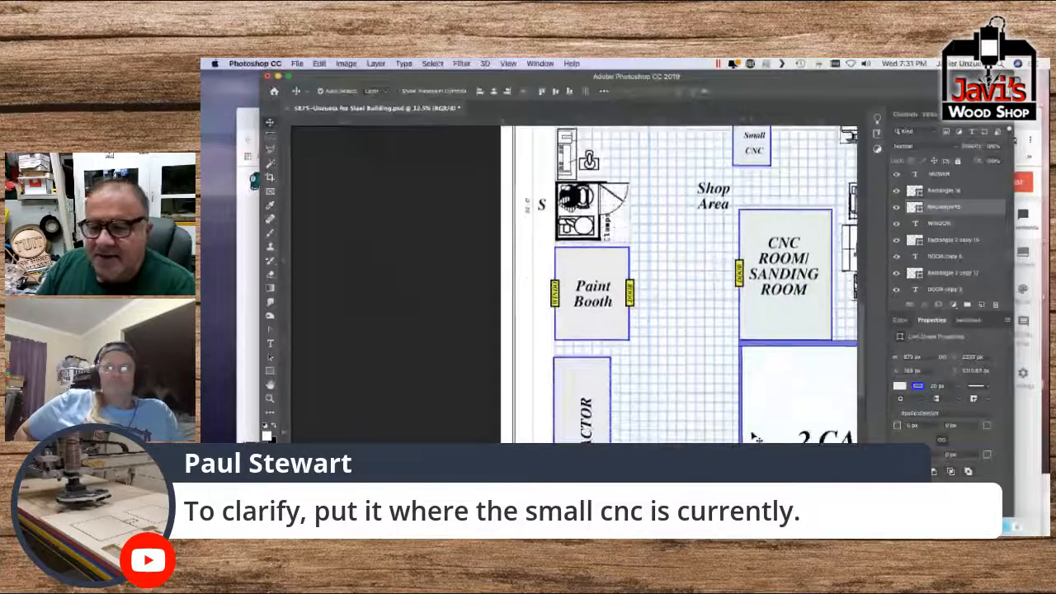
scroll(754, 435, "down", 1)
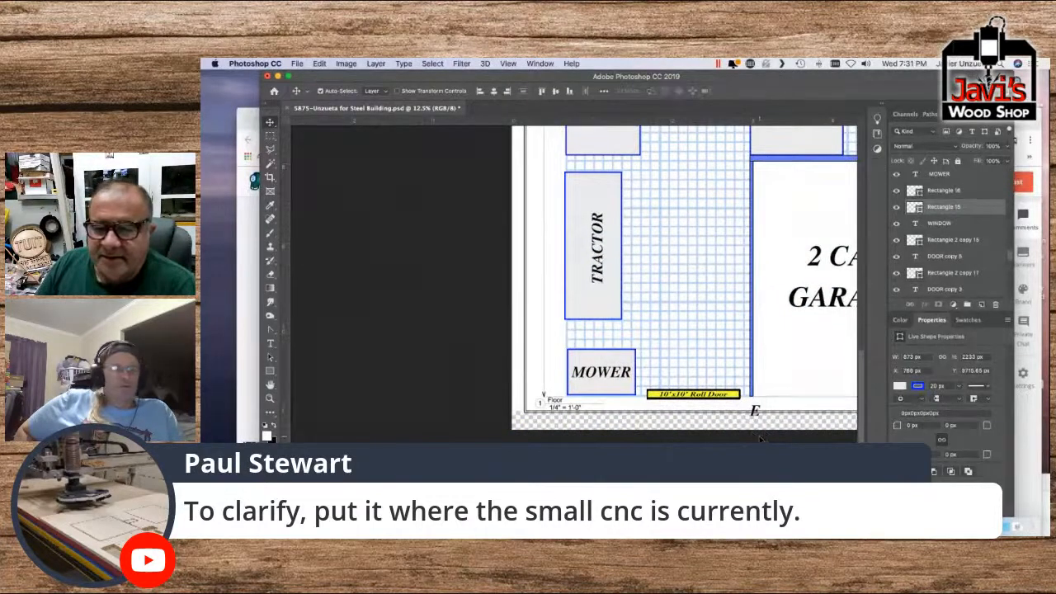
scroll(754, 439, "up", 10)
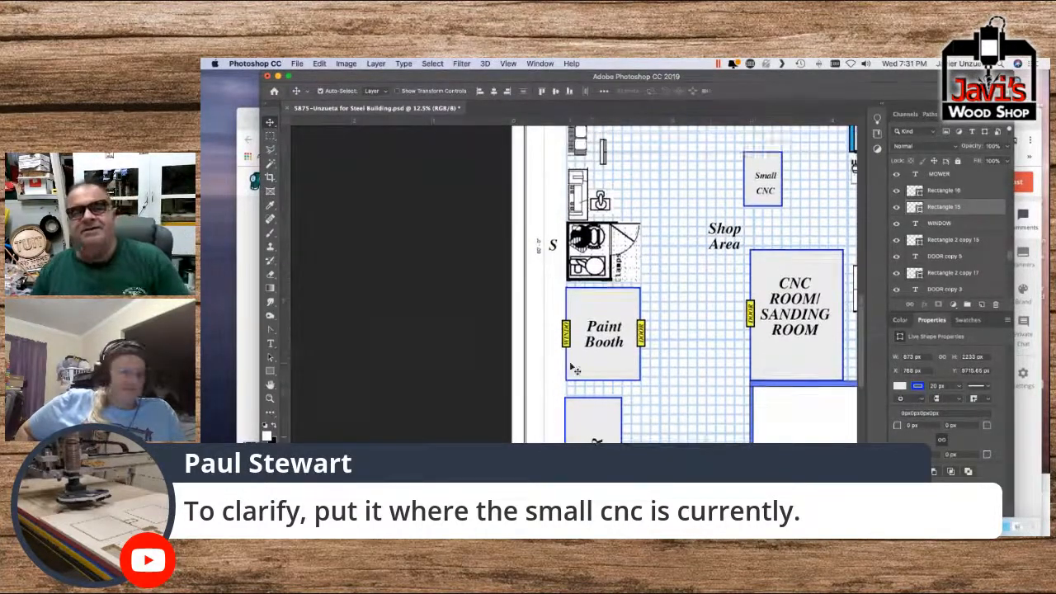
Switch to VCarve Pro and postpone the Parallels Desktop update
key("super+Tab")
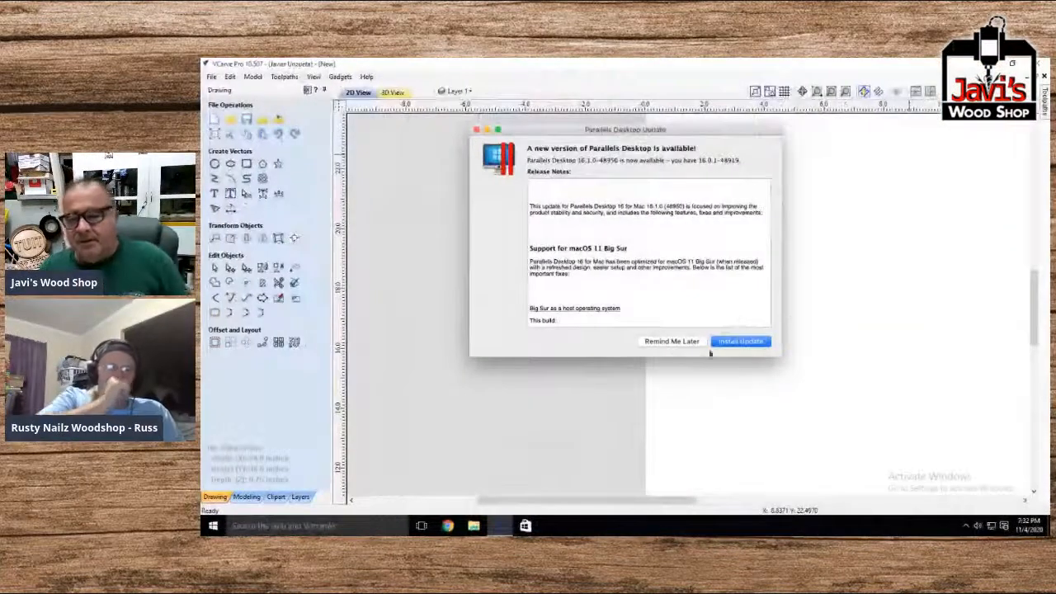
left_click(684, 342)
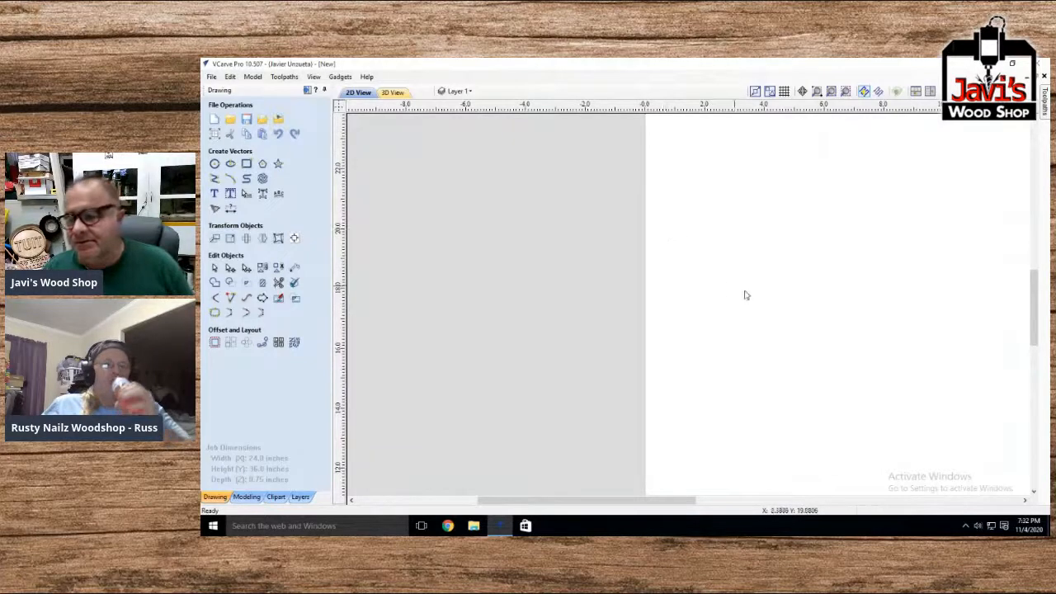
Import the JWS Logo image from the Desktop folder as a bitmap into the 2D drawing
left_click(211, 76)
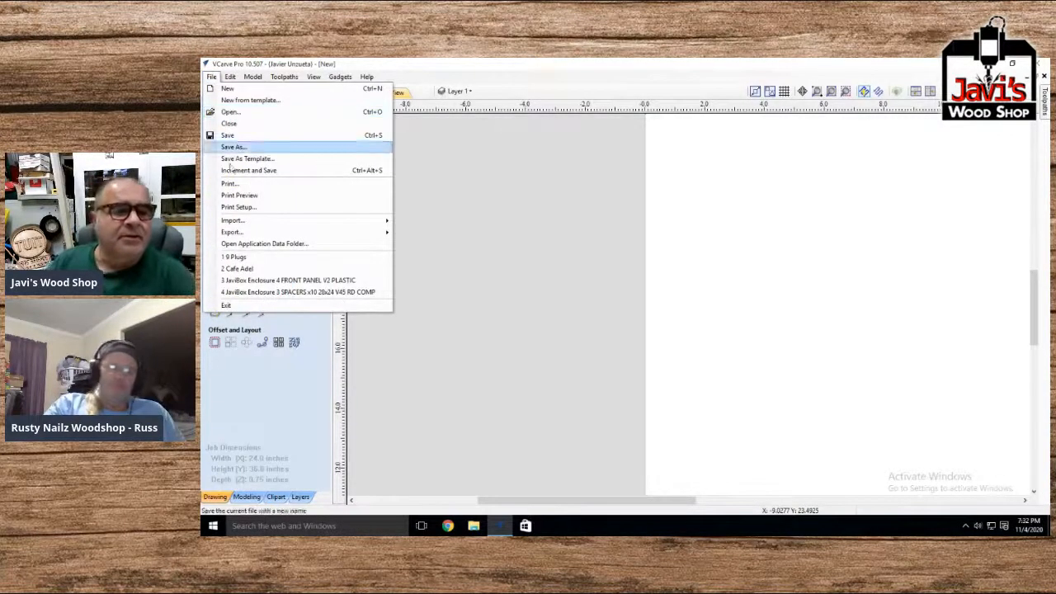
mouse_move(251, 221)
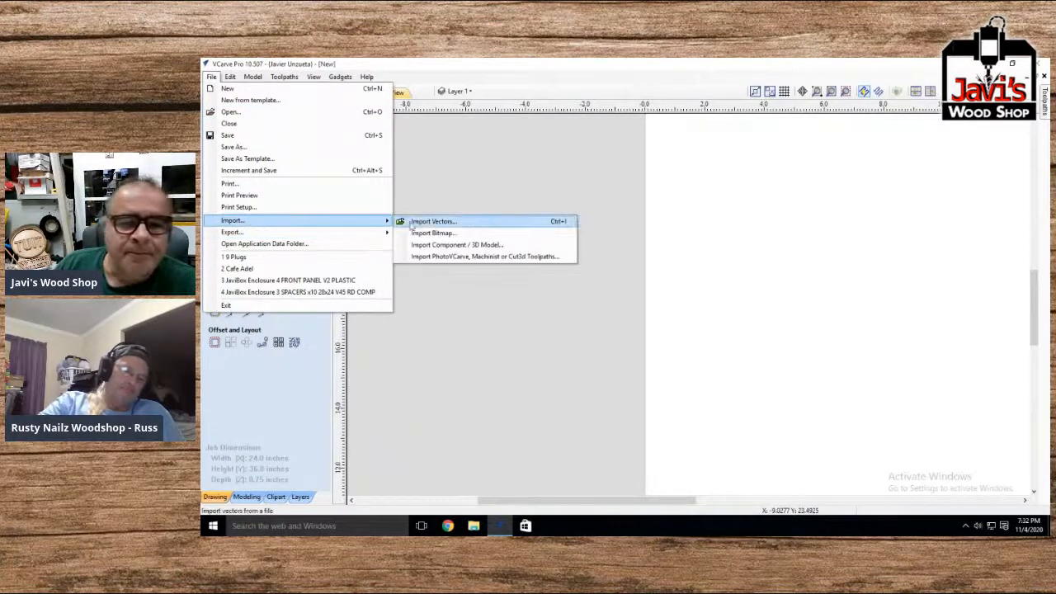
left_click(424, 230)
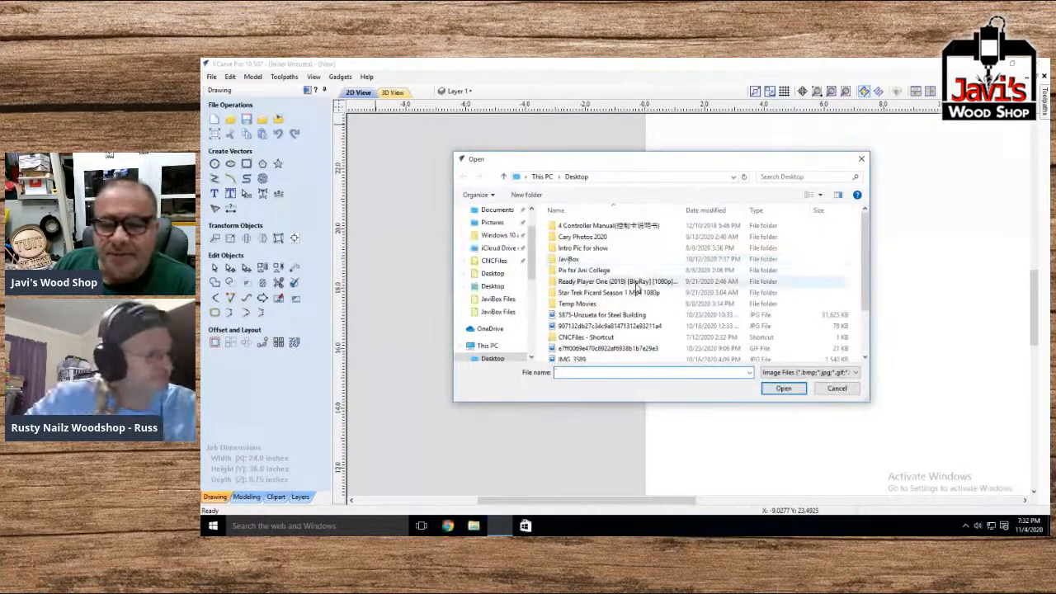
left_click(493, 285)
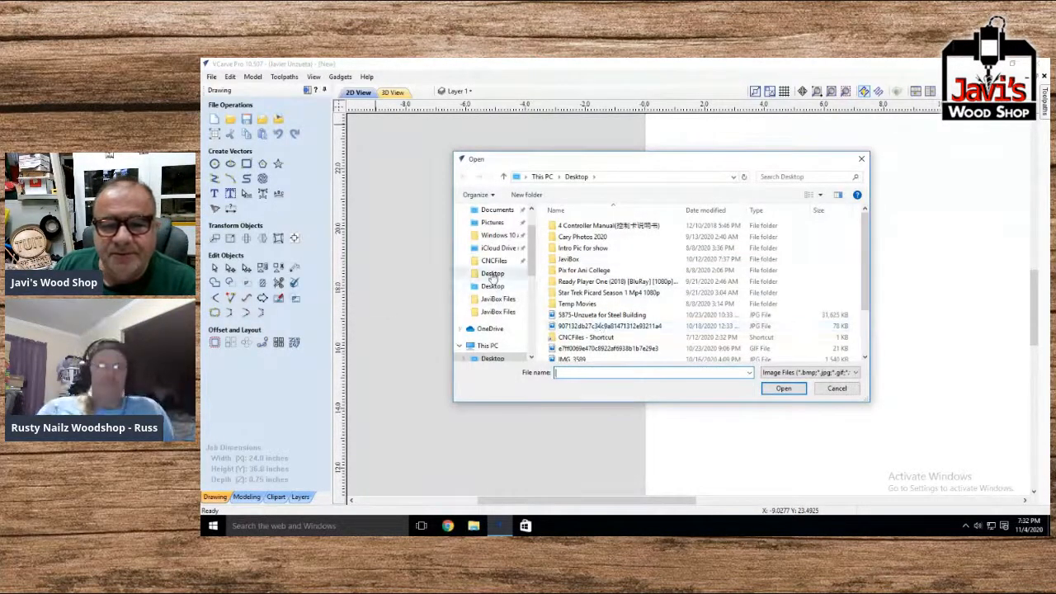
left_click(741, 303)
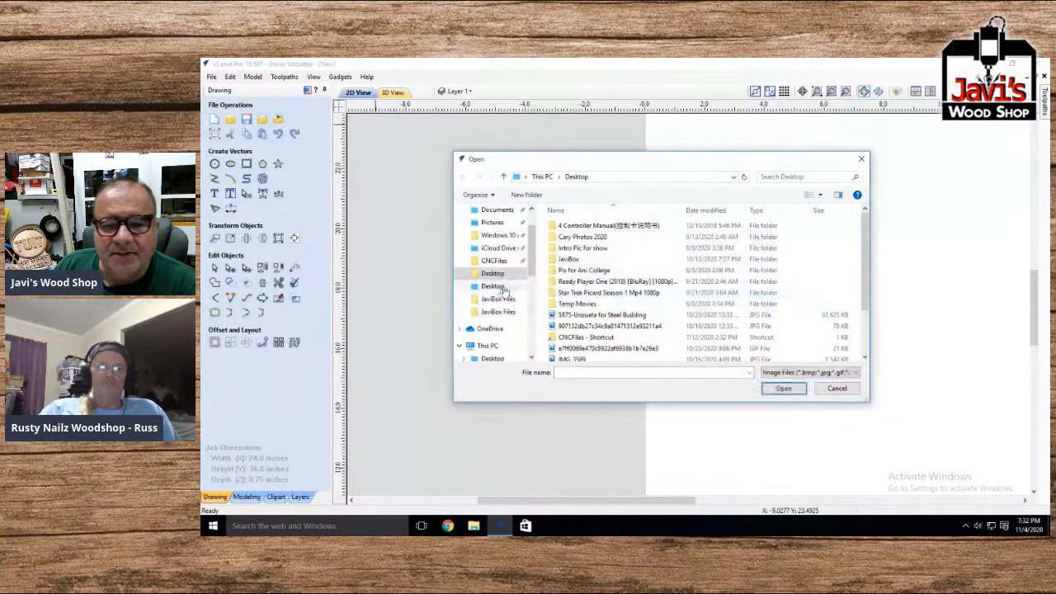
left_click(493, 287)
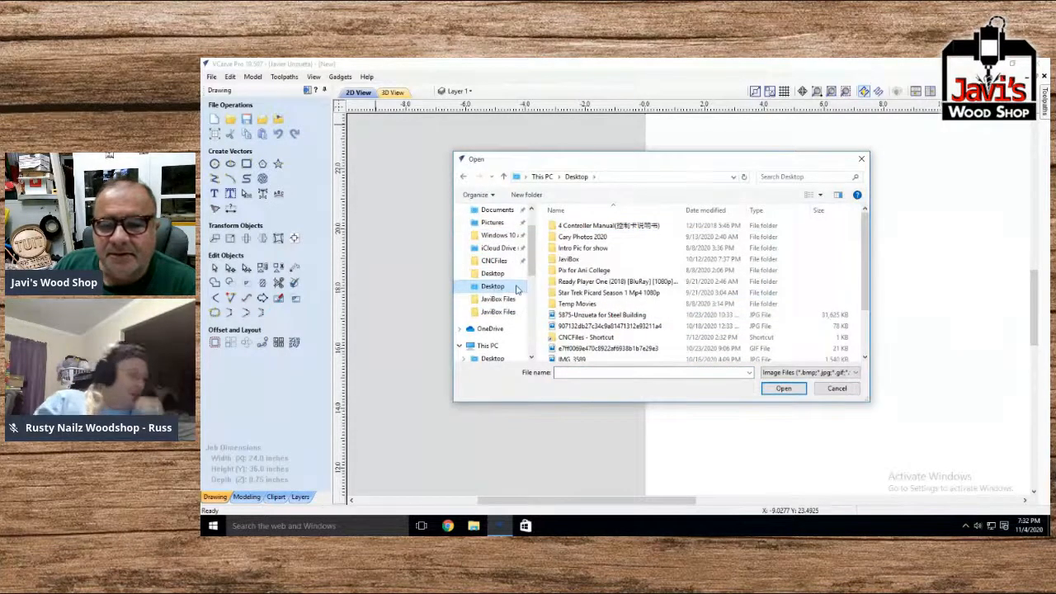
scroll(595, 312, "down", 2)
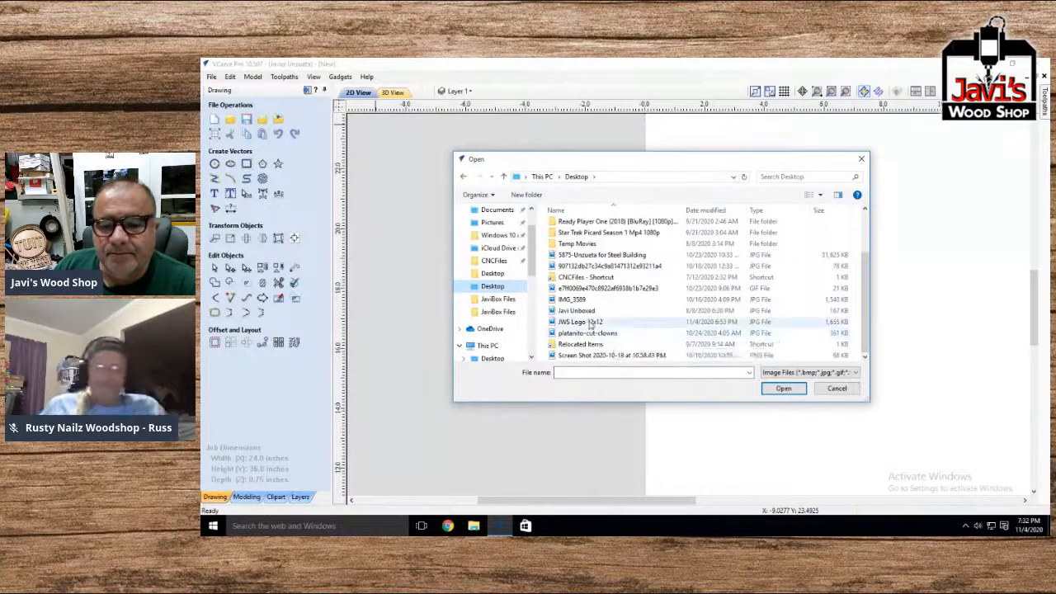
double_click(591, 323)
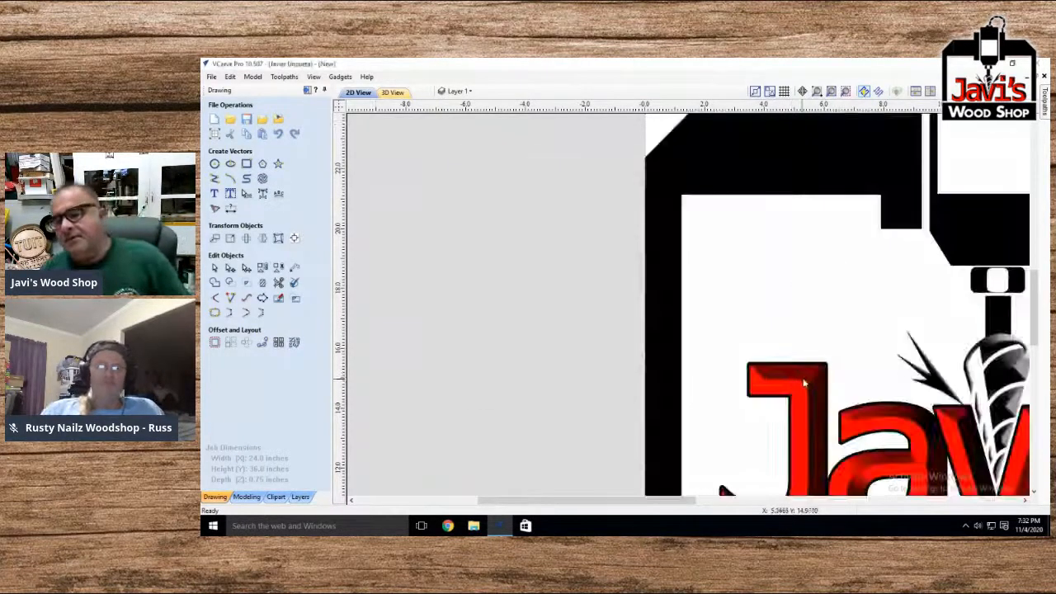
scroll(521, 346, "down", 3)
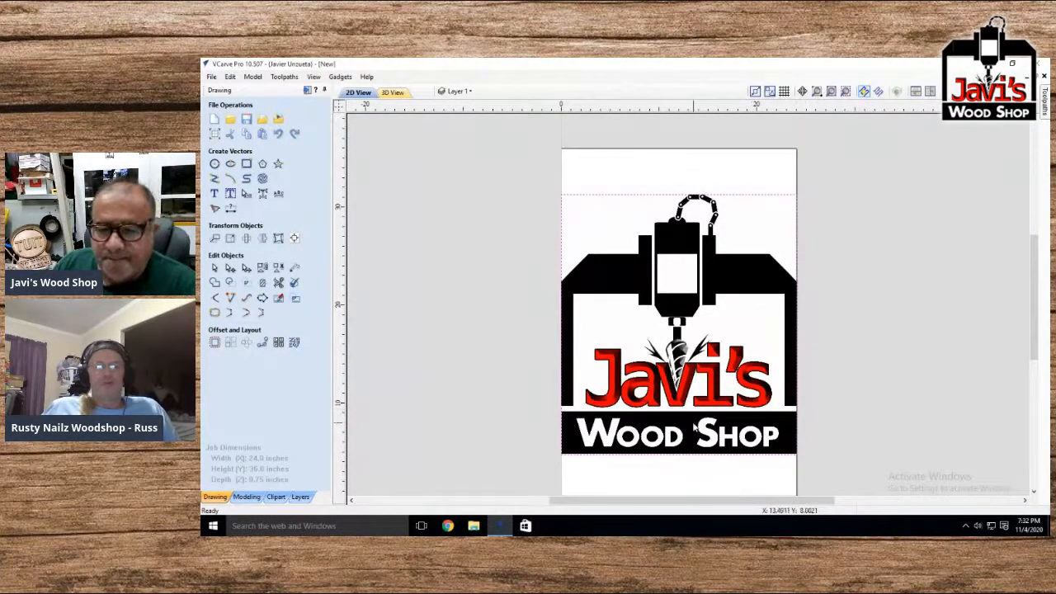
scroll(695, 428, "down", 2)
scroll(772, 440, "up", 3)
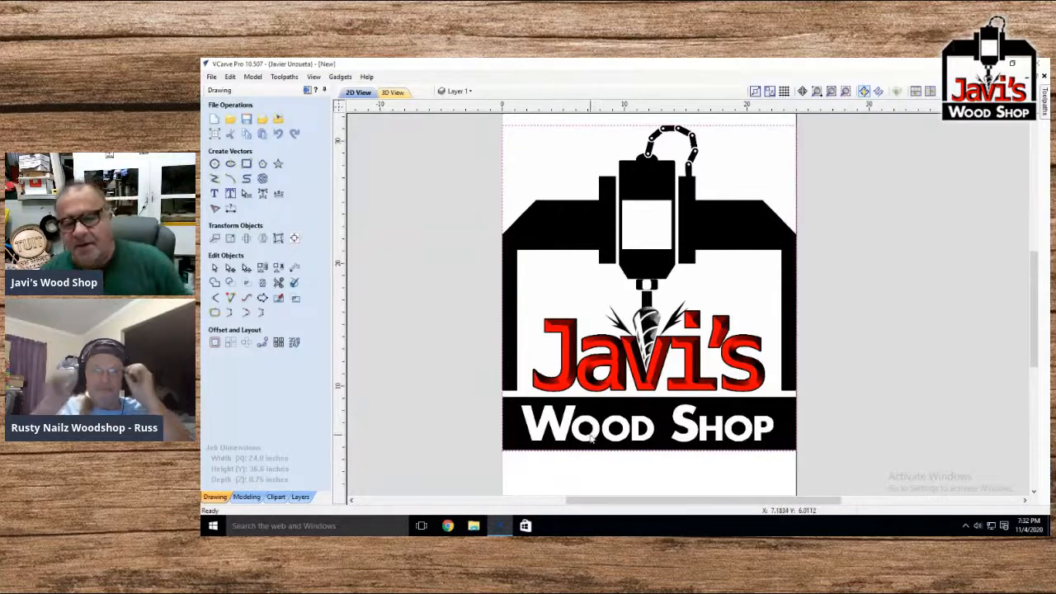
scroll(433, 385, "up", 1)
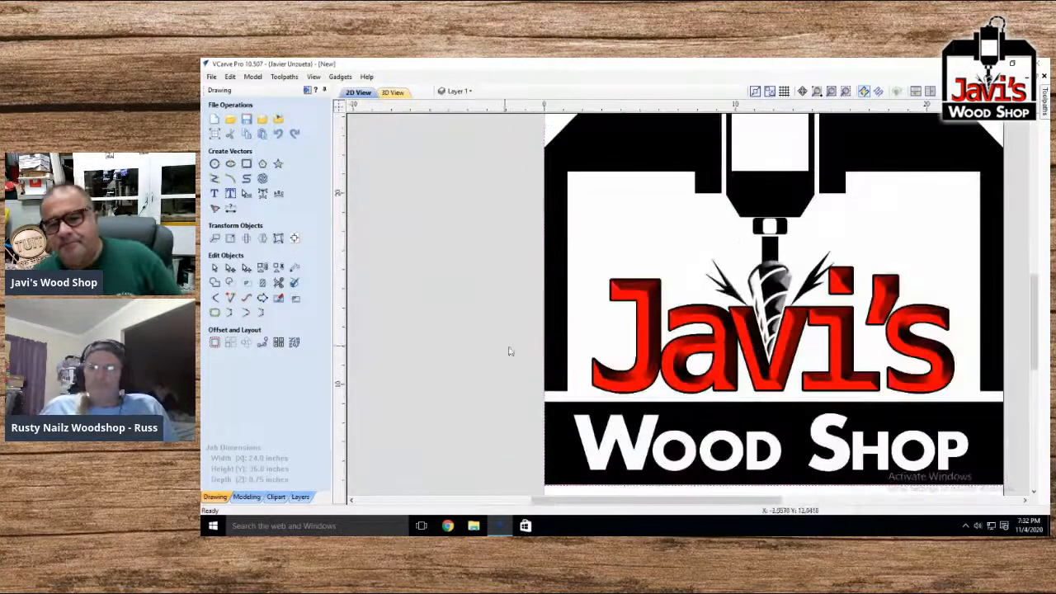
scroll(527, 356, "down", 1)
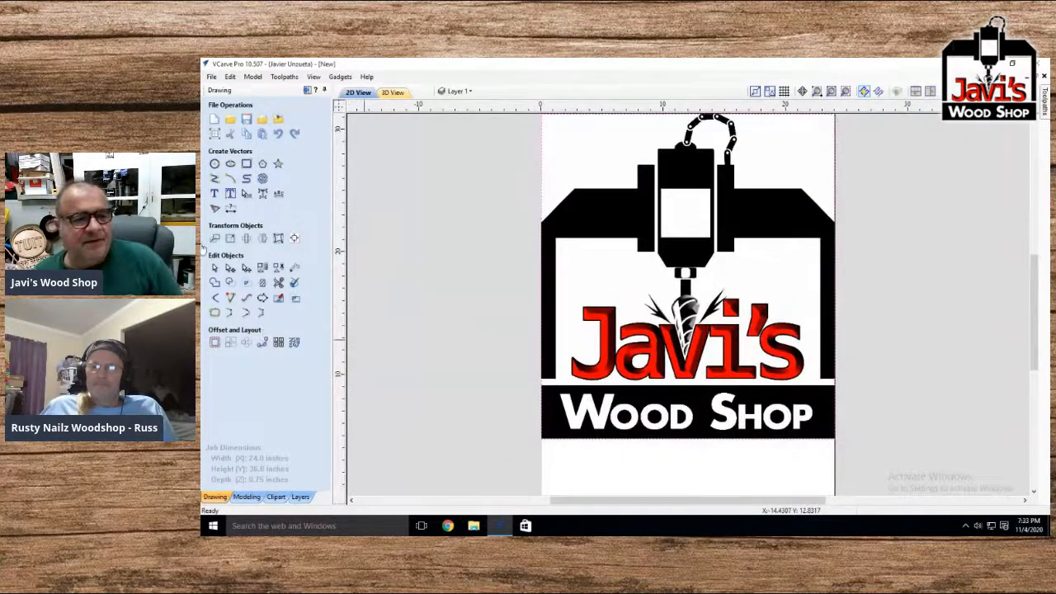
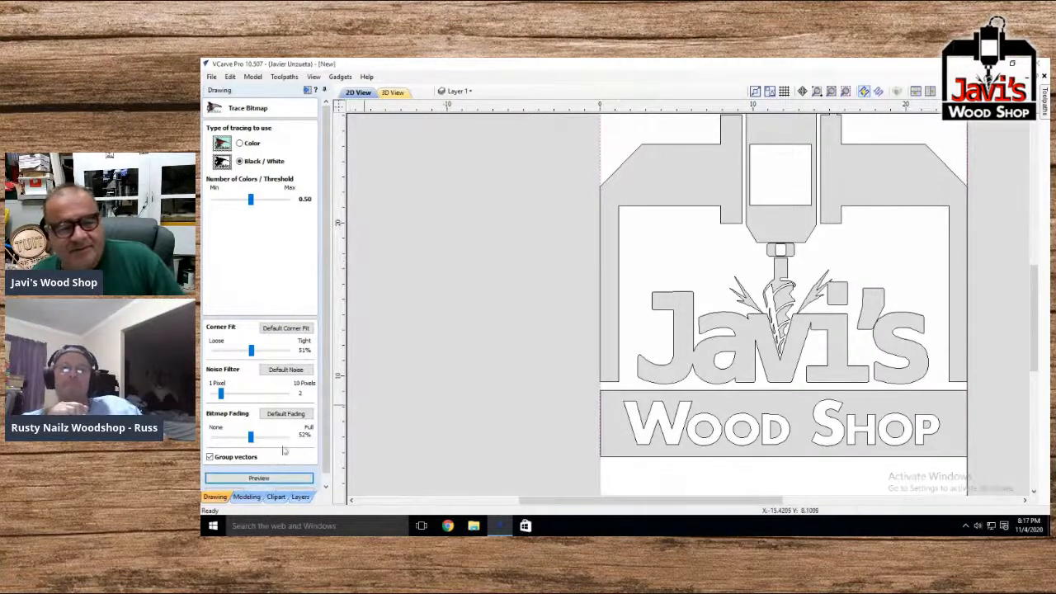
Apply the Black / White trace of the logo with grouped vectors and close Trace Bitmap
scroll(291, 483, "down", 1)
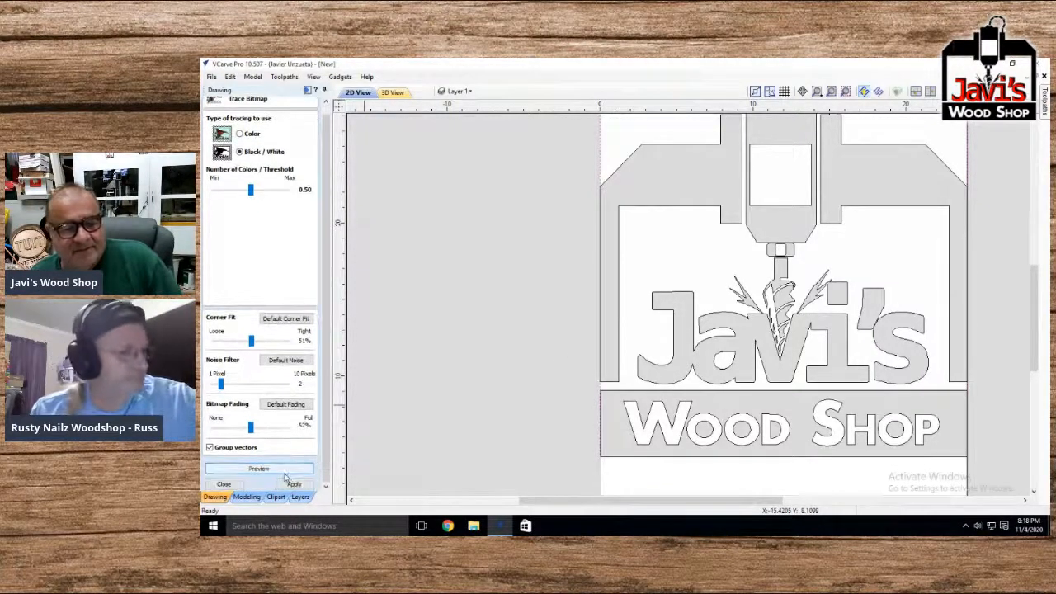
left_click(293, 484)
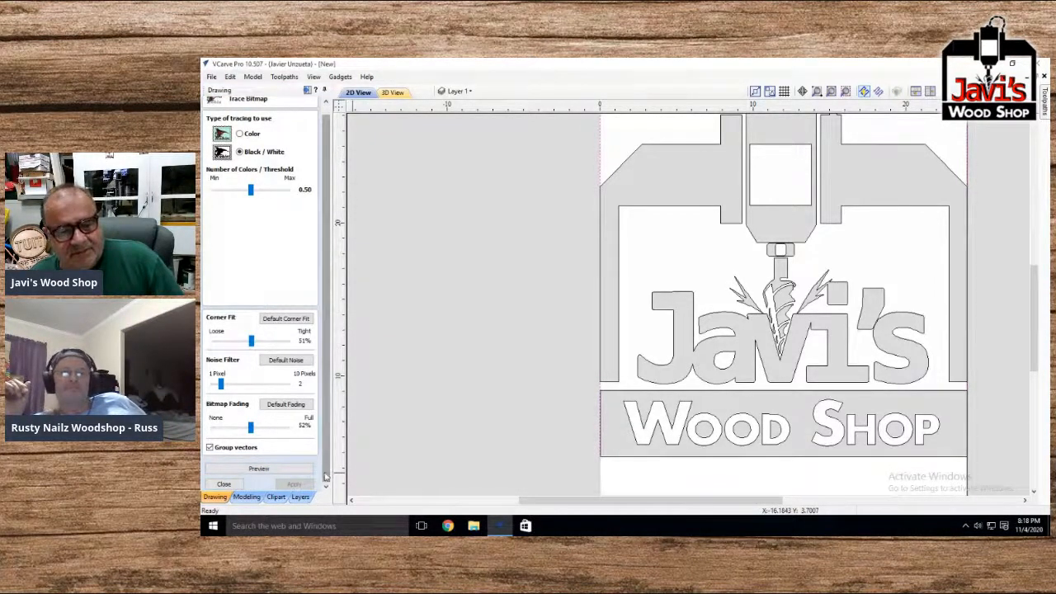
left_click(224, 483)
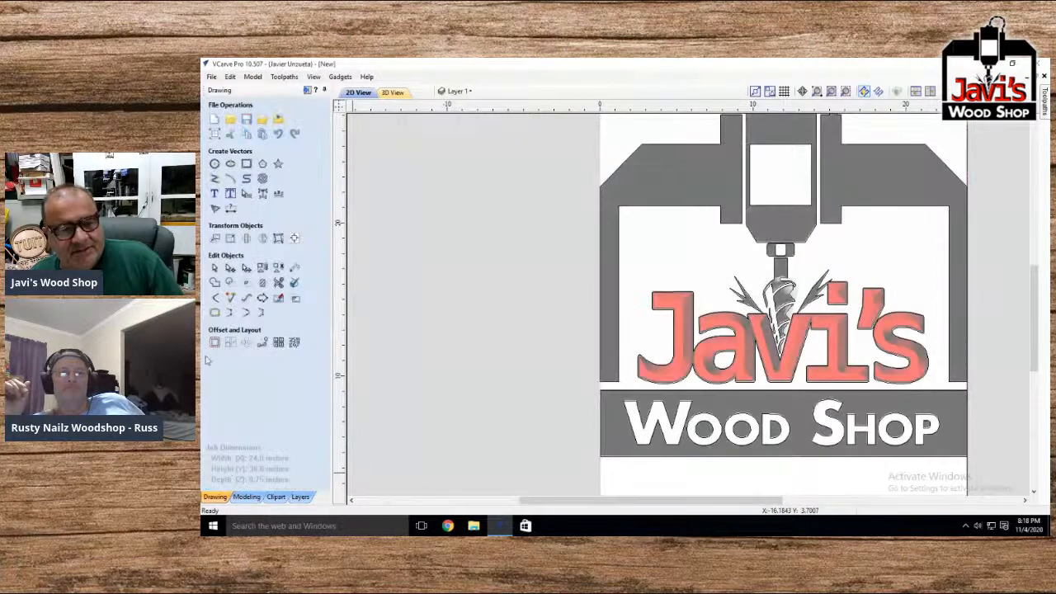
Toggle the Bitmap Layer's visibility to compare the image with the traced vectors, leaving the layer hidden
left_click(681, 322)
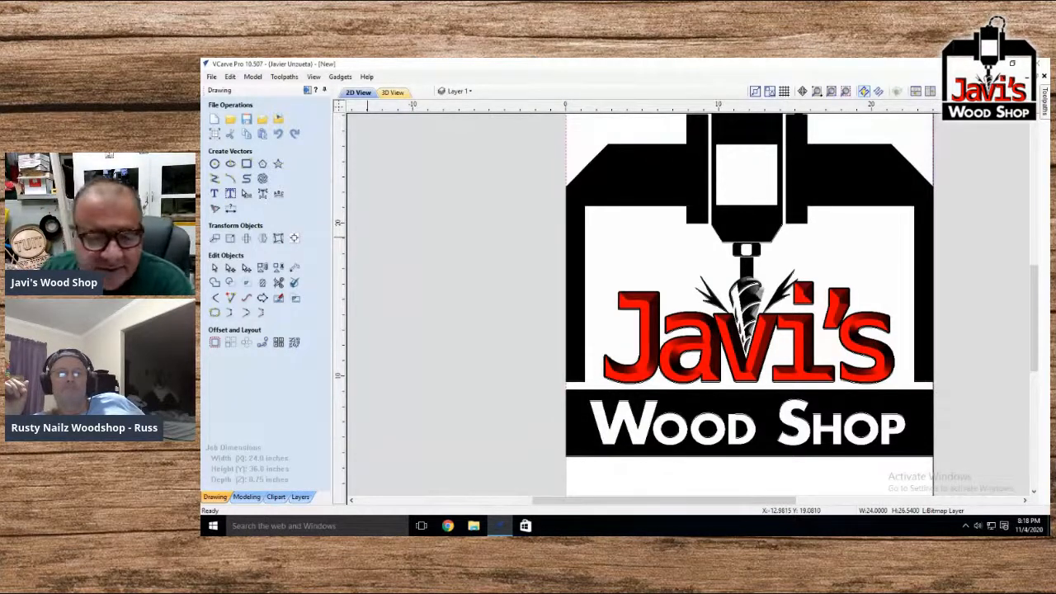
left_click(299, 497)
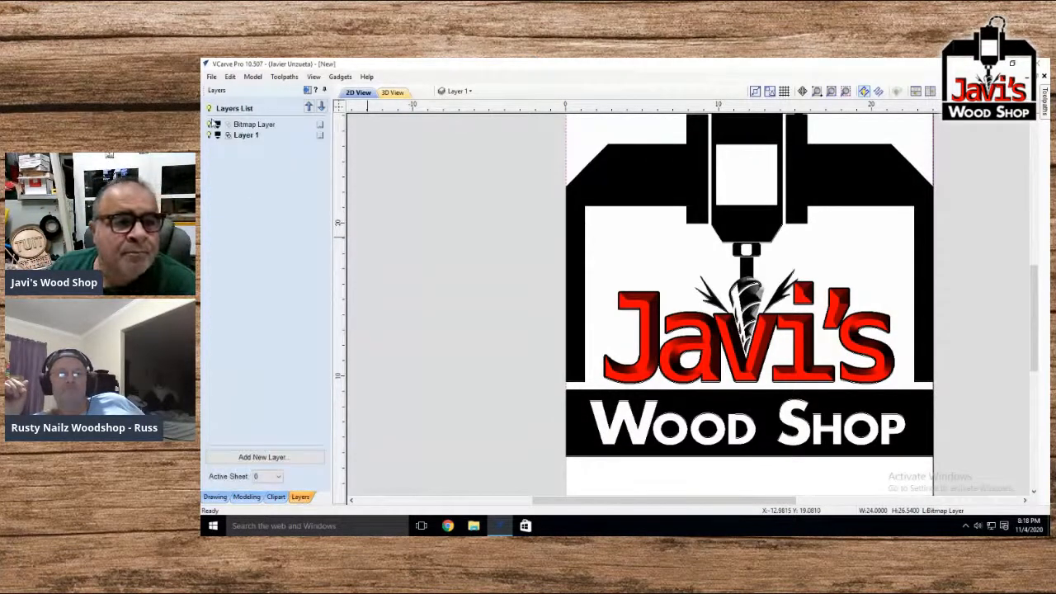
left_click(209, 125)
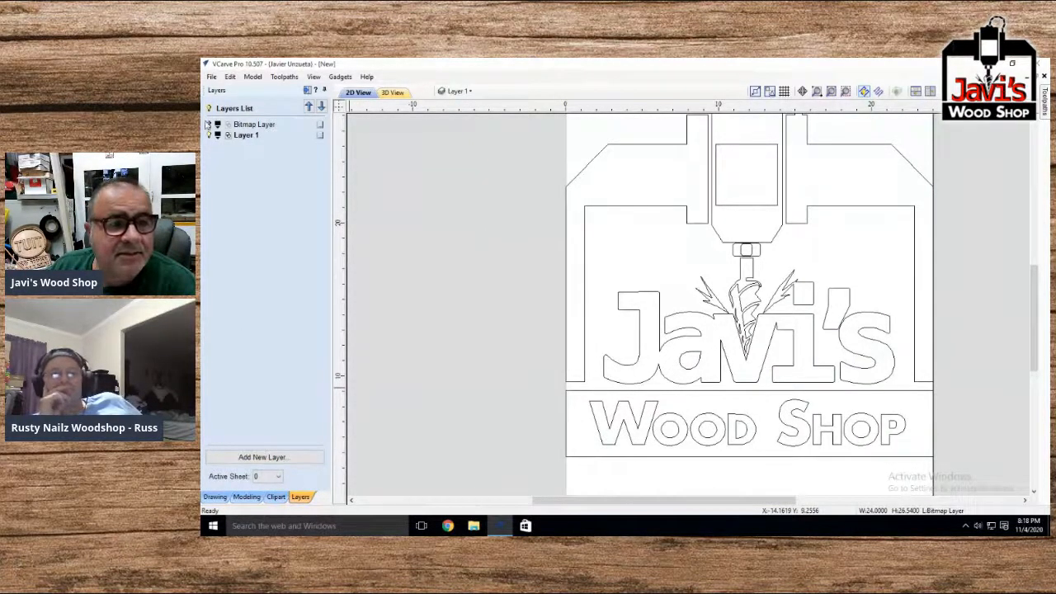
left_click(209, 124)
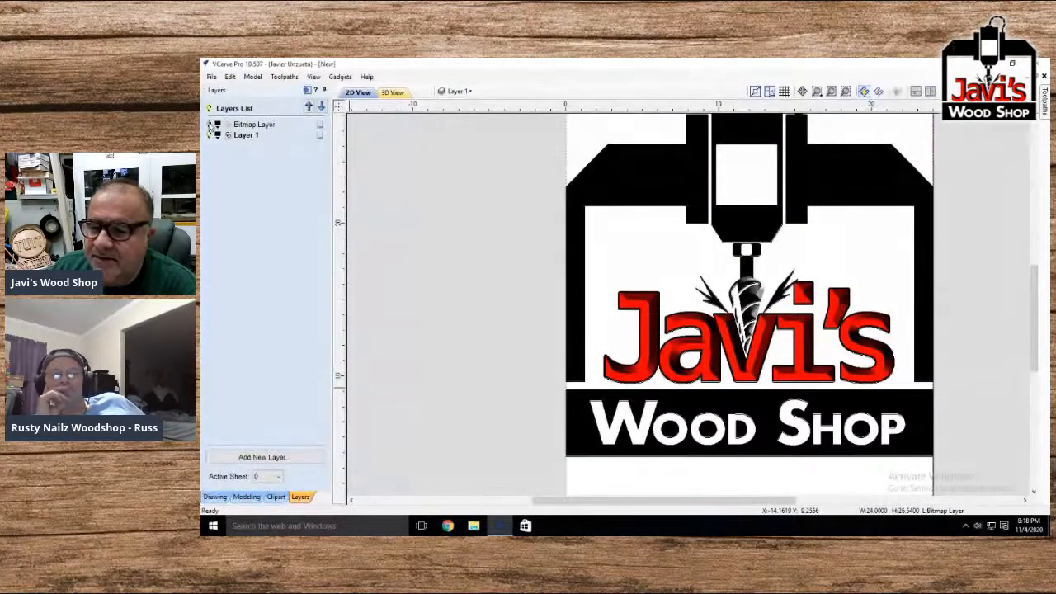
left_click(210, 123)
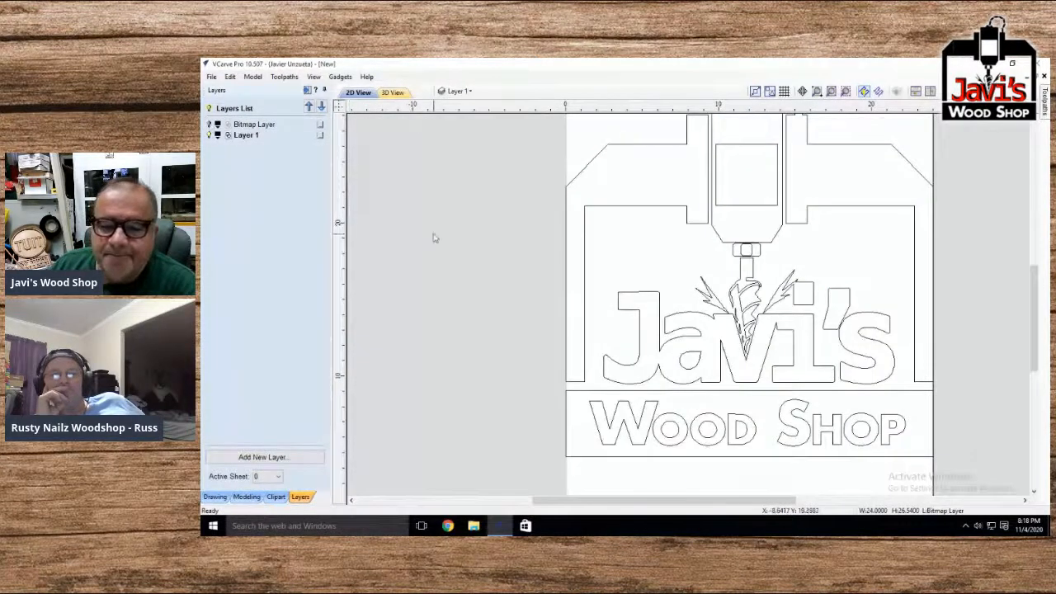
Start node editing on the traced logo vectors and agree to ungroup them
left_click(215, 497)
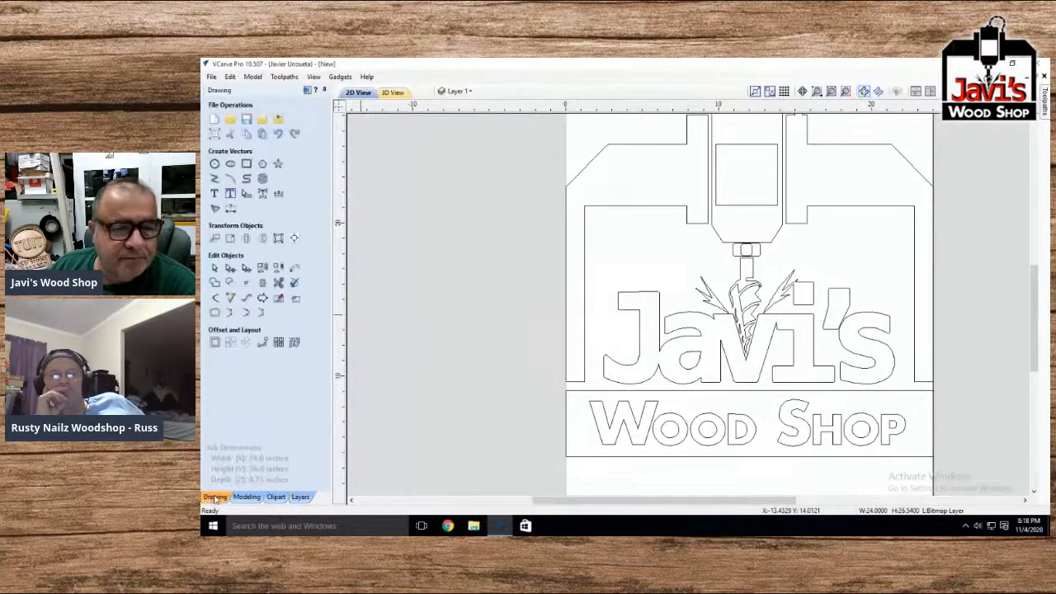
double_click(586, 289)
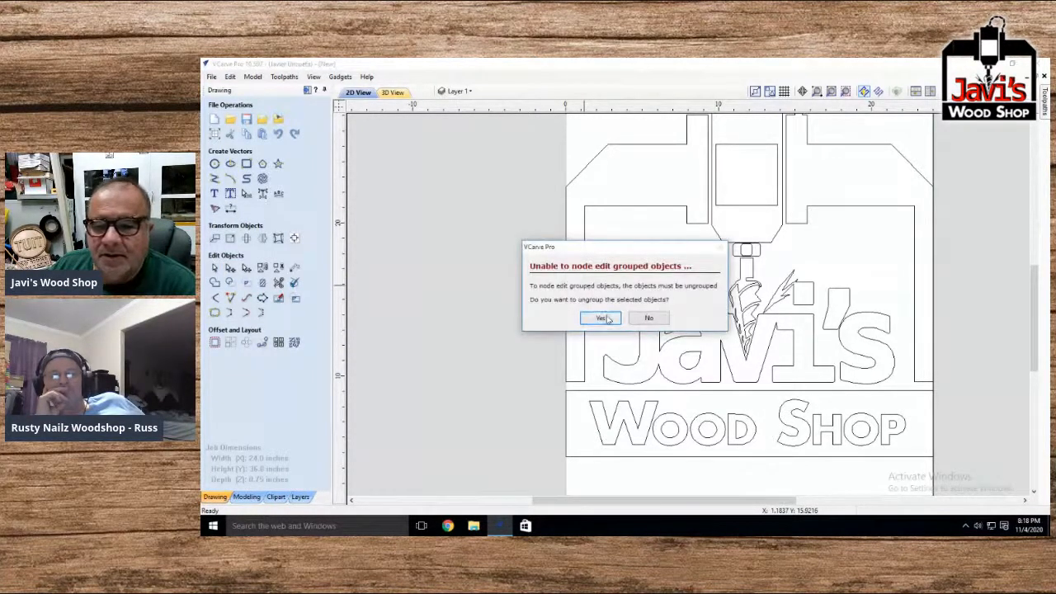
left_click(602, 317)
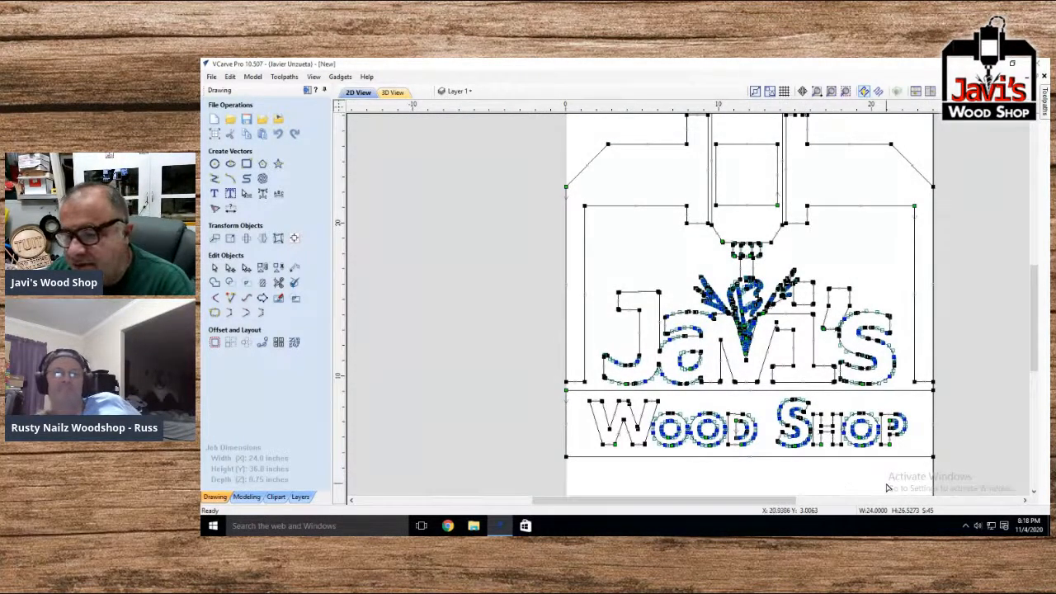
Examine the nodes along the logo's lettering, cable chain, spindle and router bit, and deselect the vectors
scroll(784, 466, "up", 3)
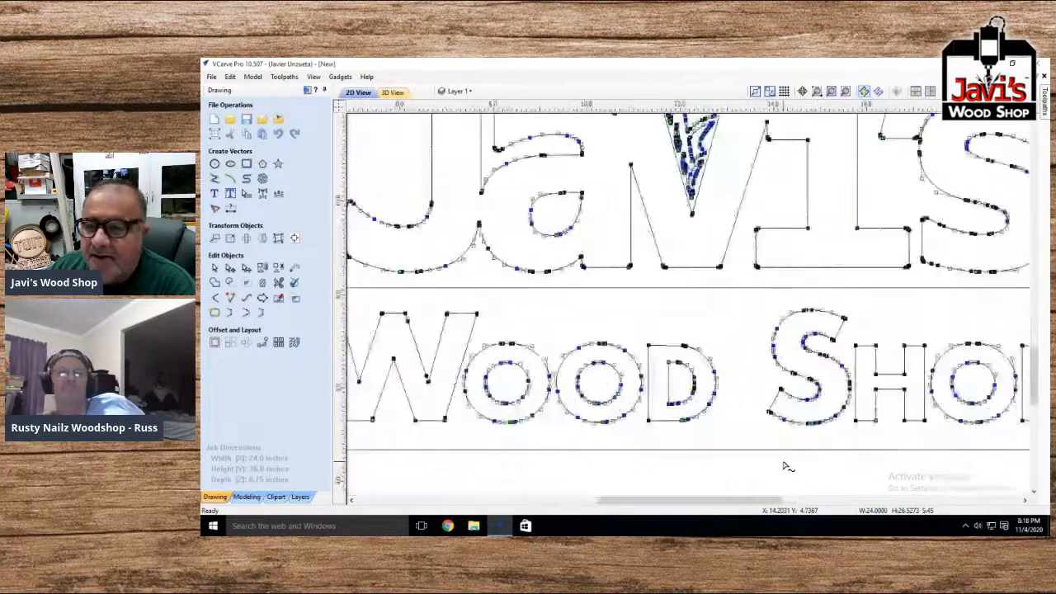
scroll(786, 467, "down", 6)
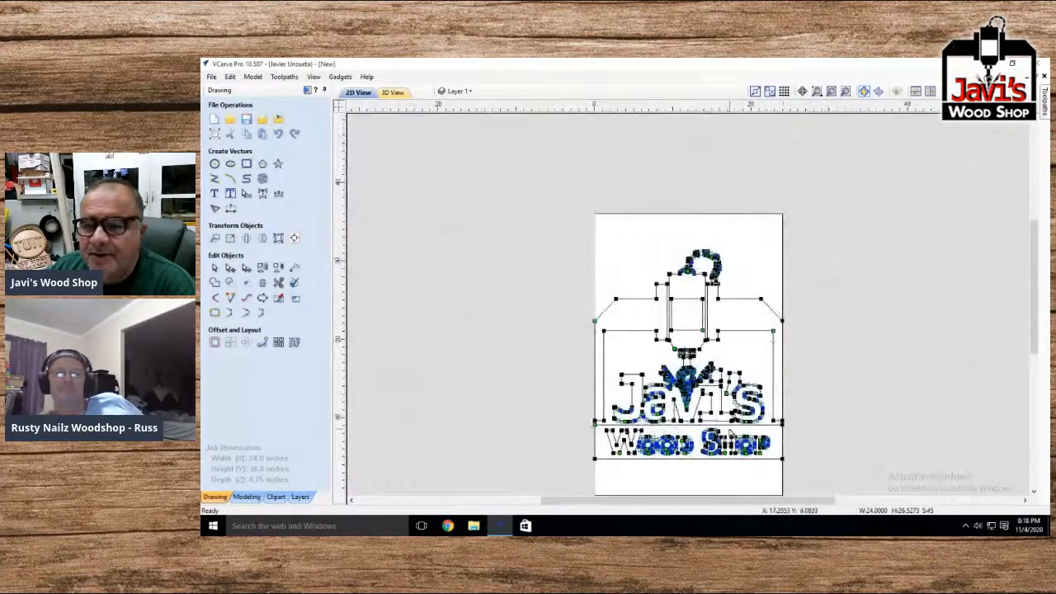
scroll(695, 252, "up", 5)
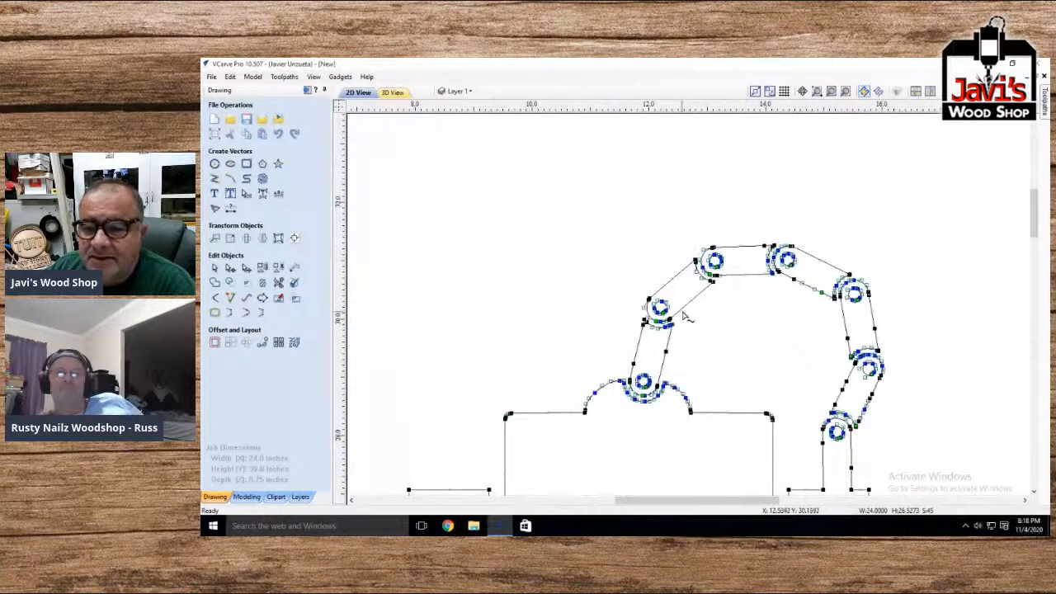
scroll(691, 346, "down", 2)
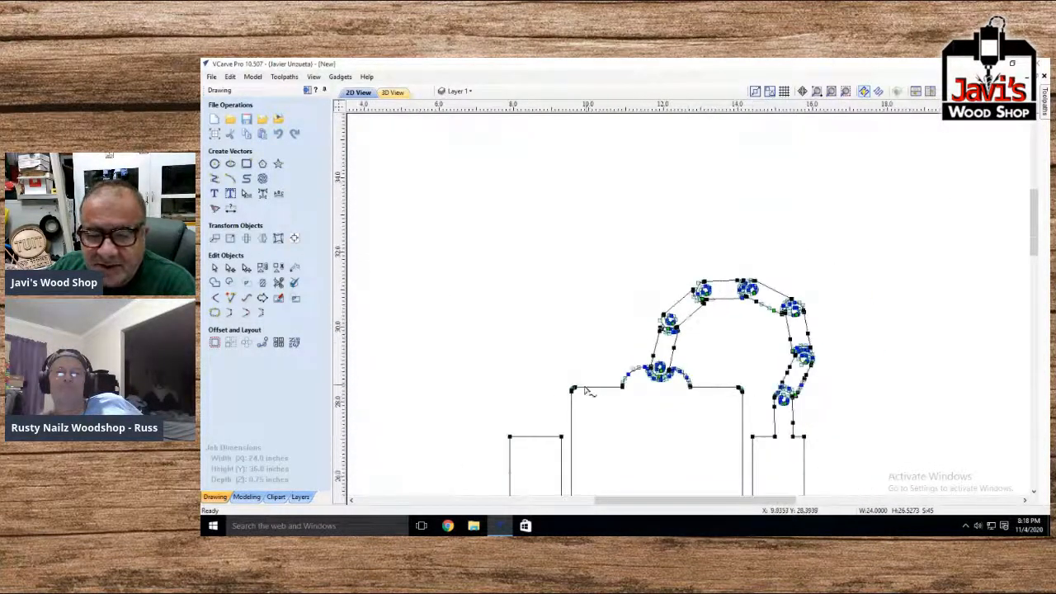
scroll(598, 401, "down", 2)
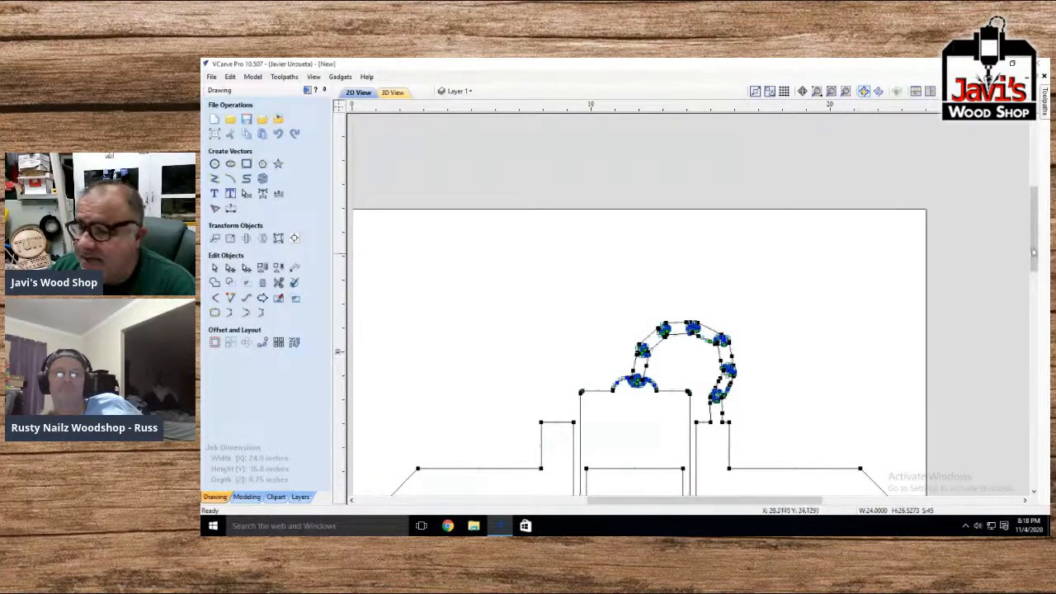
left_click_drag(1034, 254, 1021, 311)
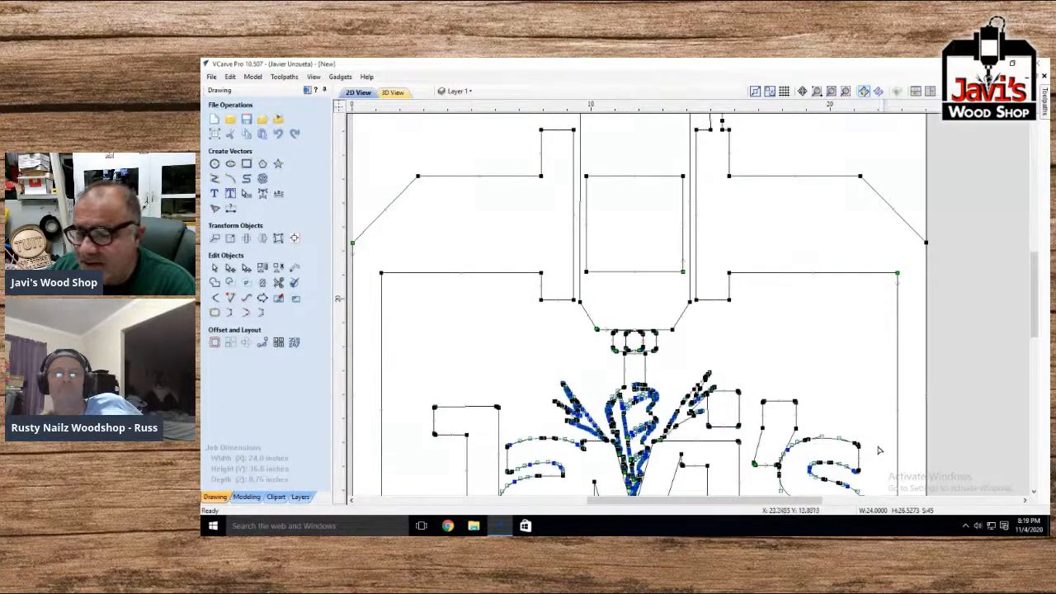
left_click(1034, 493)
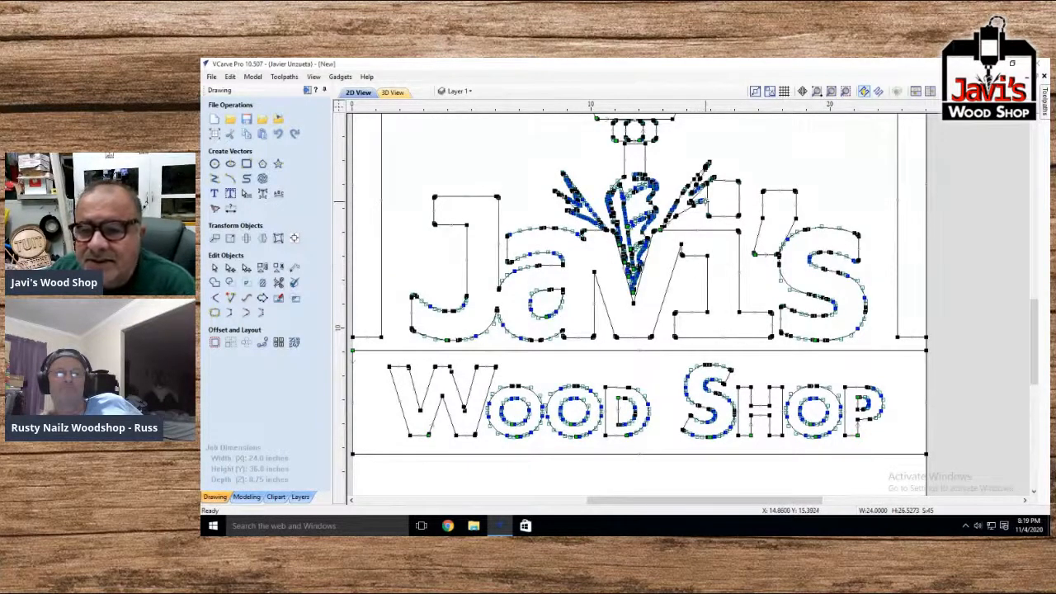
left_click(758, 168)
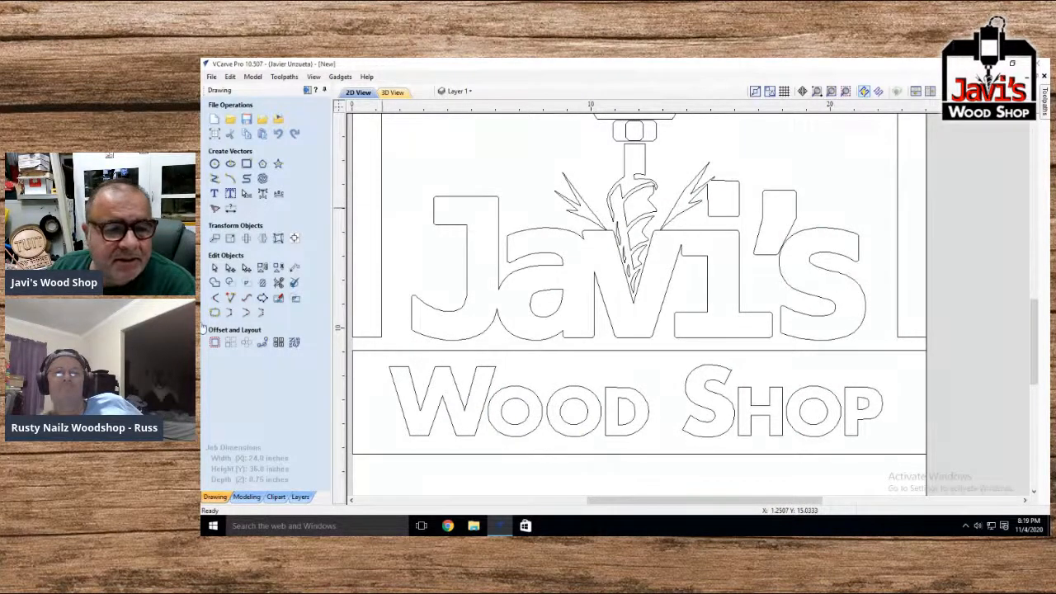
Show the layer list and select the lettering outline containing the left spark to display the spark's nodes
left_click(299, 496)
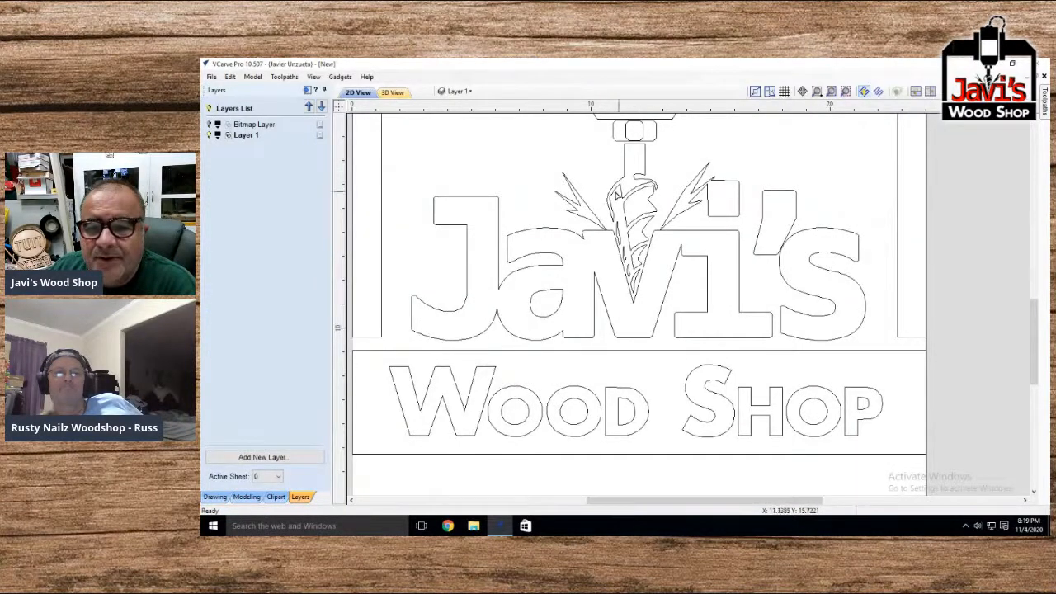
left_click(588, 210)
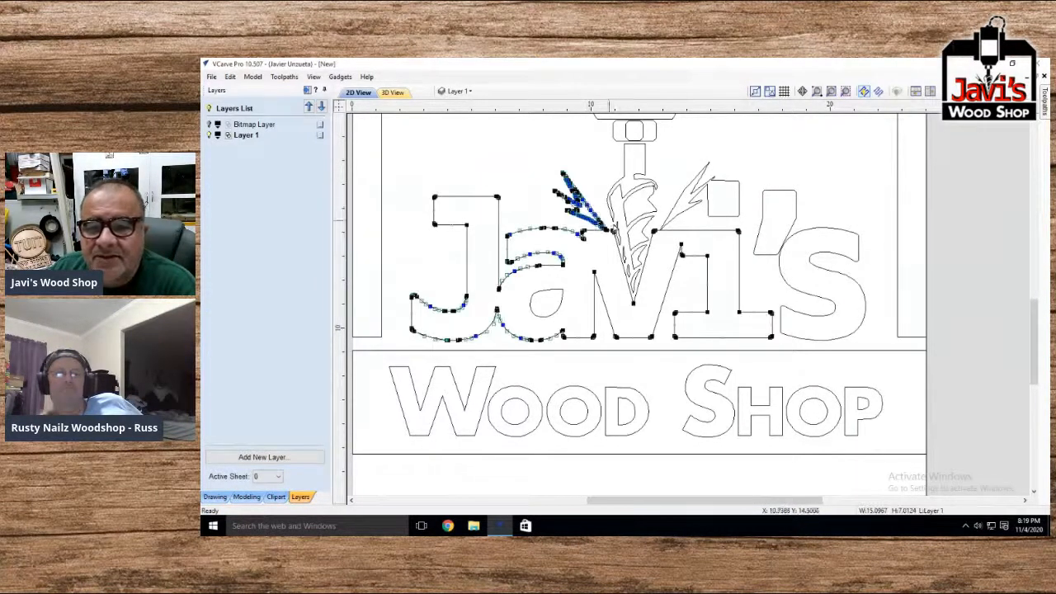
scroll(578, 264, "down", 5)
scroll(676, 312, "up", 10)
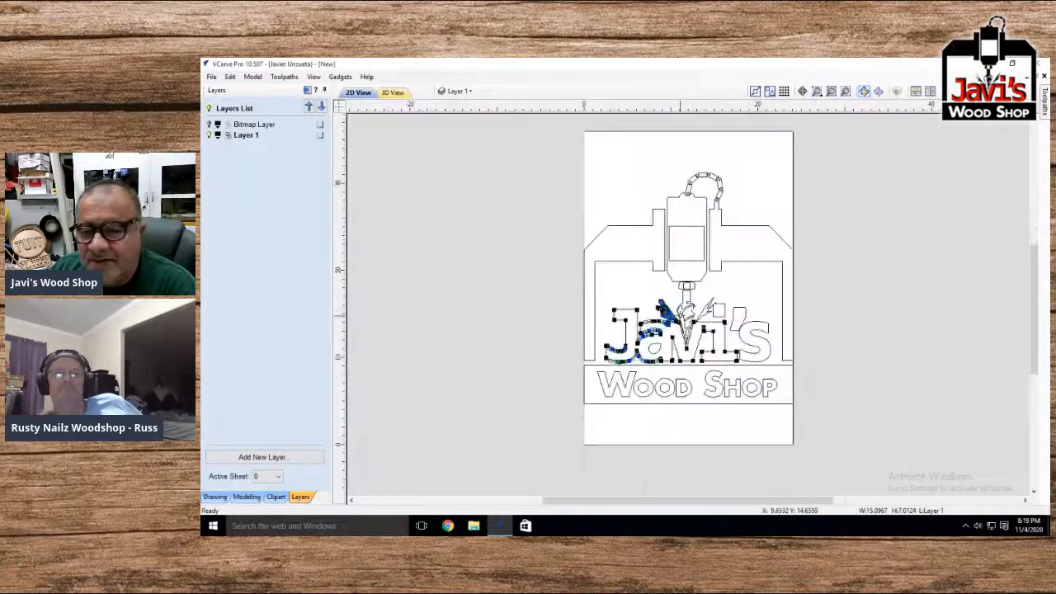
scroll(674, 311, "up", 2)
scroll(674, 313, "down", 3)
scroll(675, 318, "down", 1)
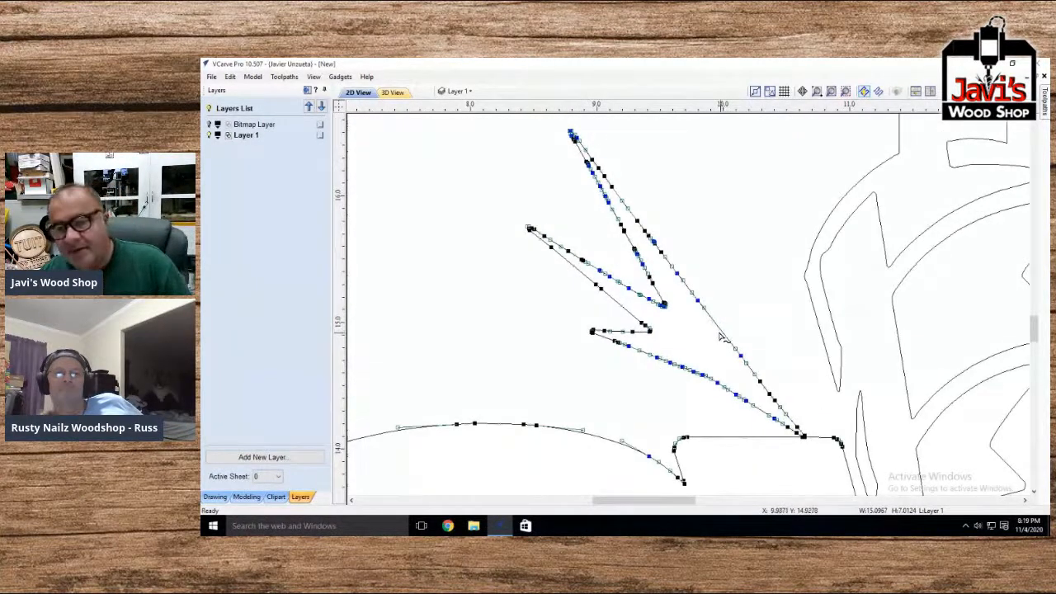
Delete the surplus nodes along the lower part of the left spark's long right edge, down to its base
key("d")
key("d")
key("ctrl+z")
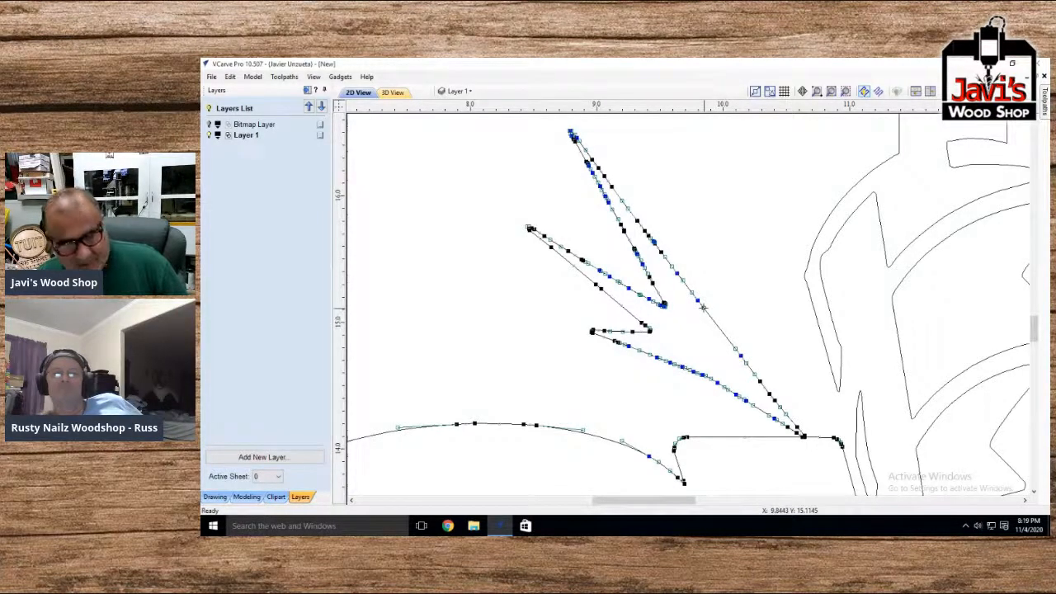
key("d")
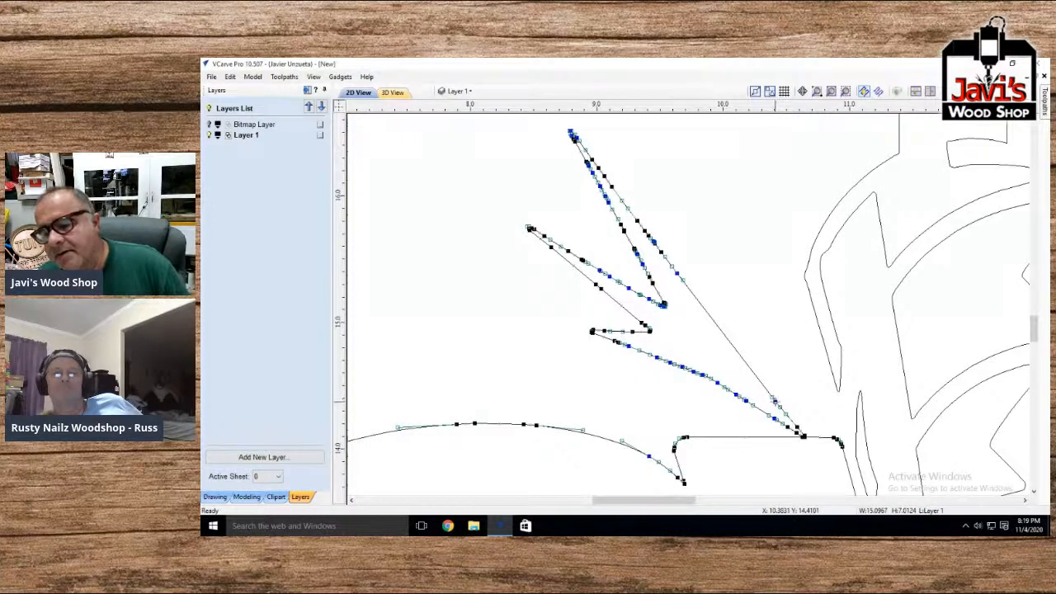
scroll(772, 402, "up", 4)
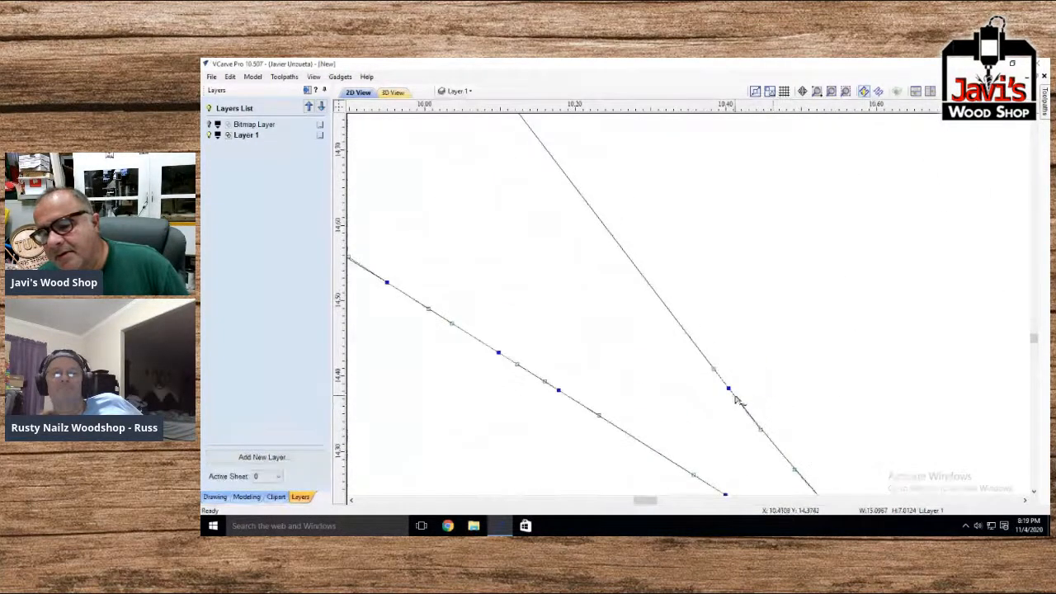
scroll(755, 405, "down", 4)
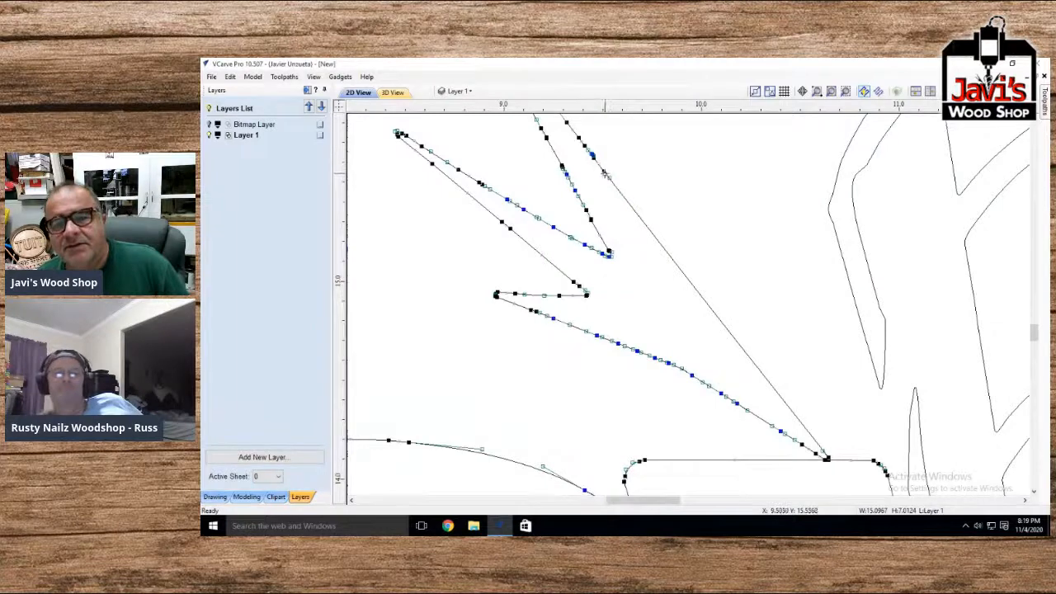
Delete the two closely spaced nodes midway along the left spark's long right edge to straighten it
scroll(594, 305, "down", 5)
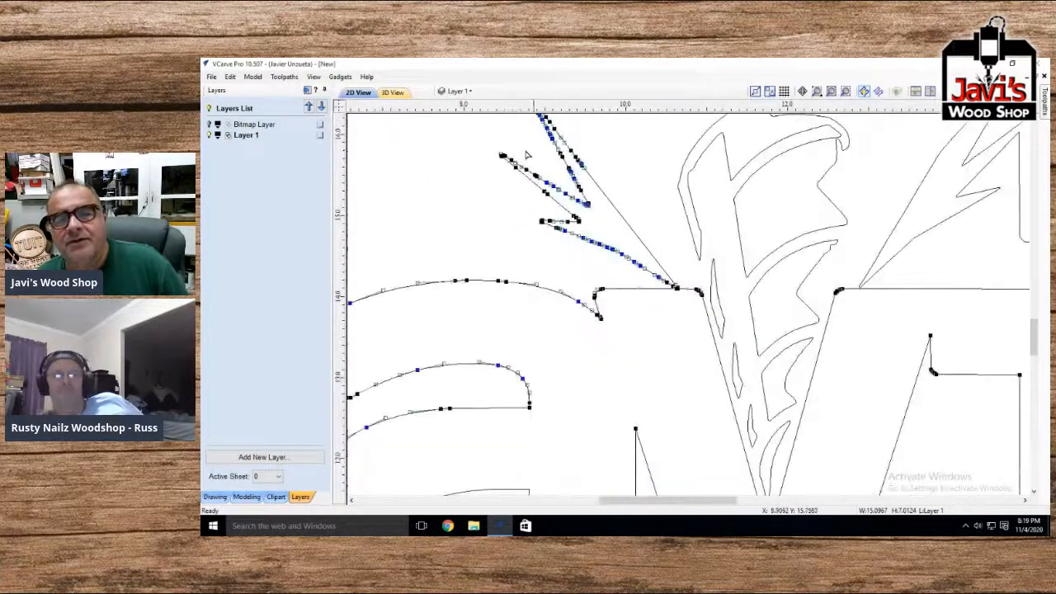
scroll(586, 328, "down", 2)
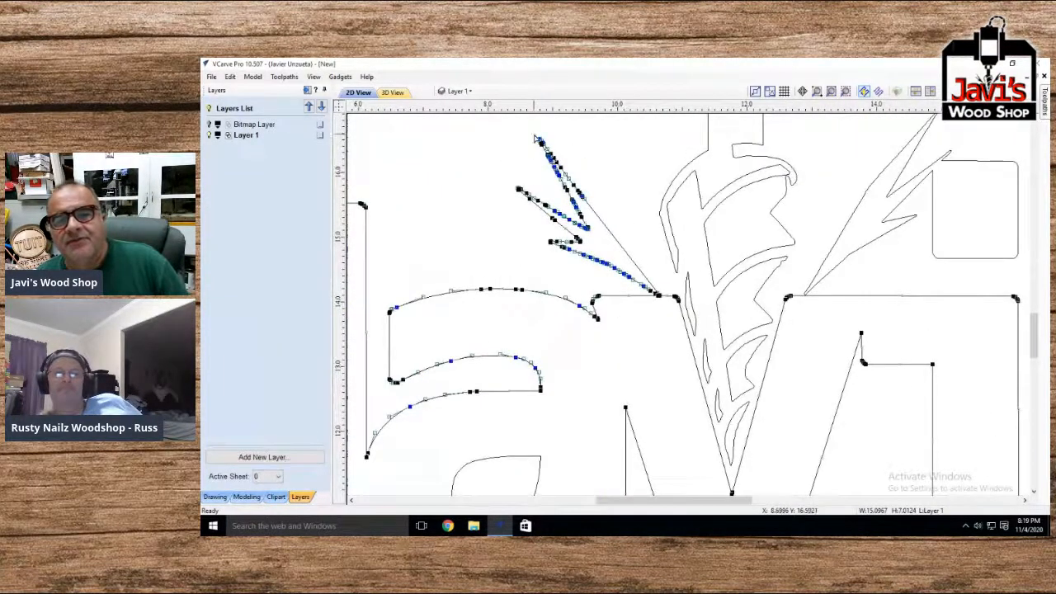
scroll(534, 139, "up", 4)
scroll(535, 138, "up", 1)
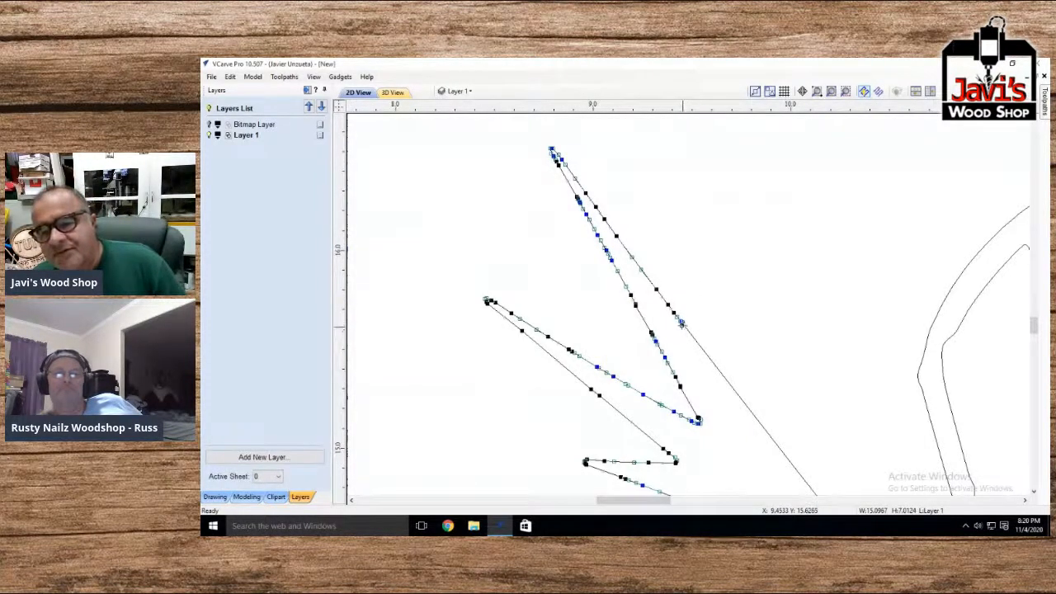
scroll(682, 323, "up", 5)
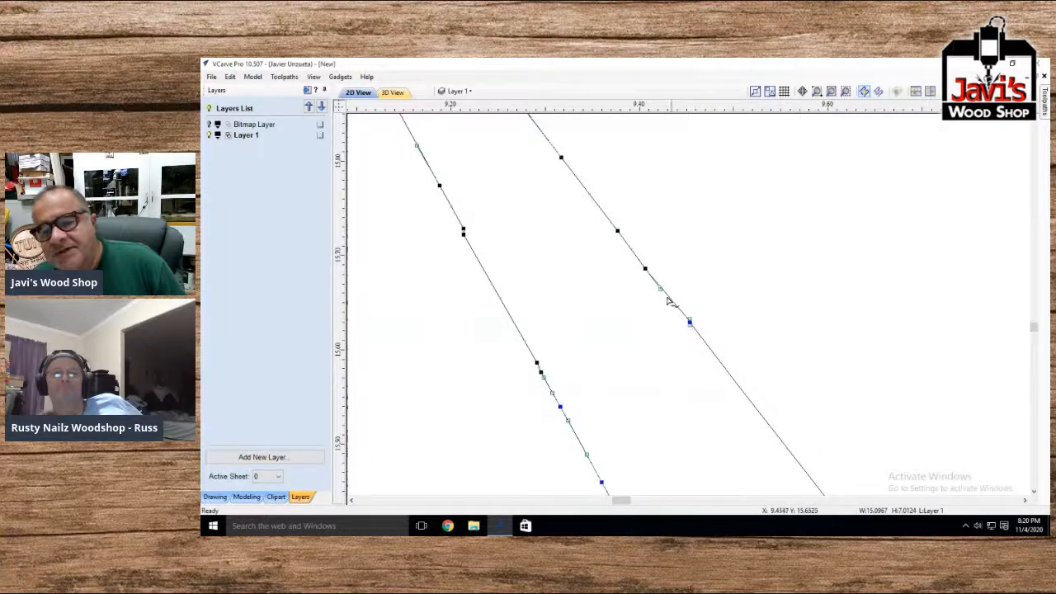
key("d")
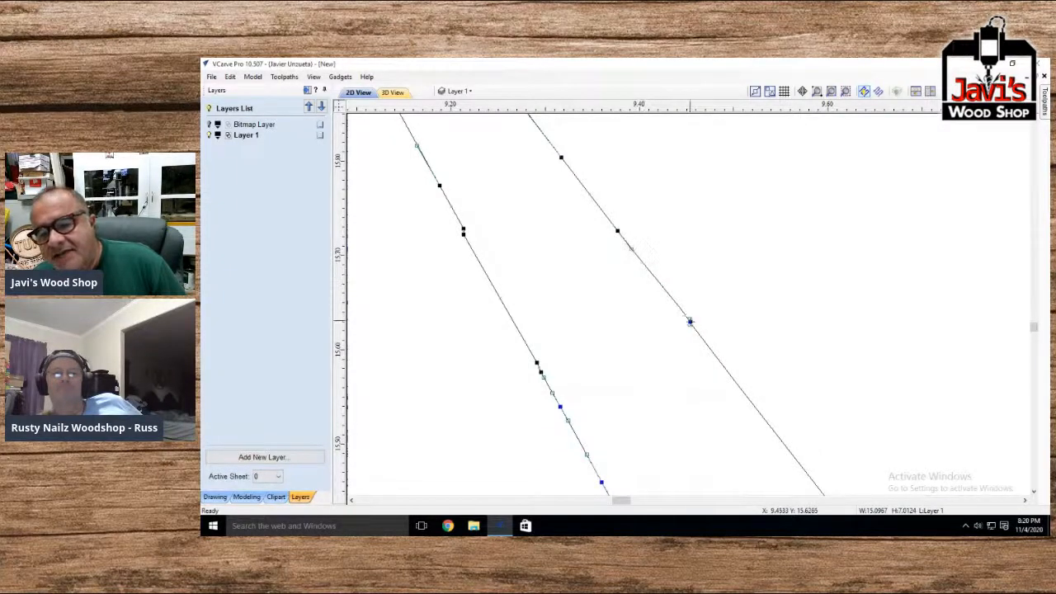
scroll(688, 322, "up", 6)
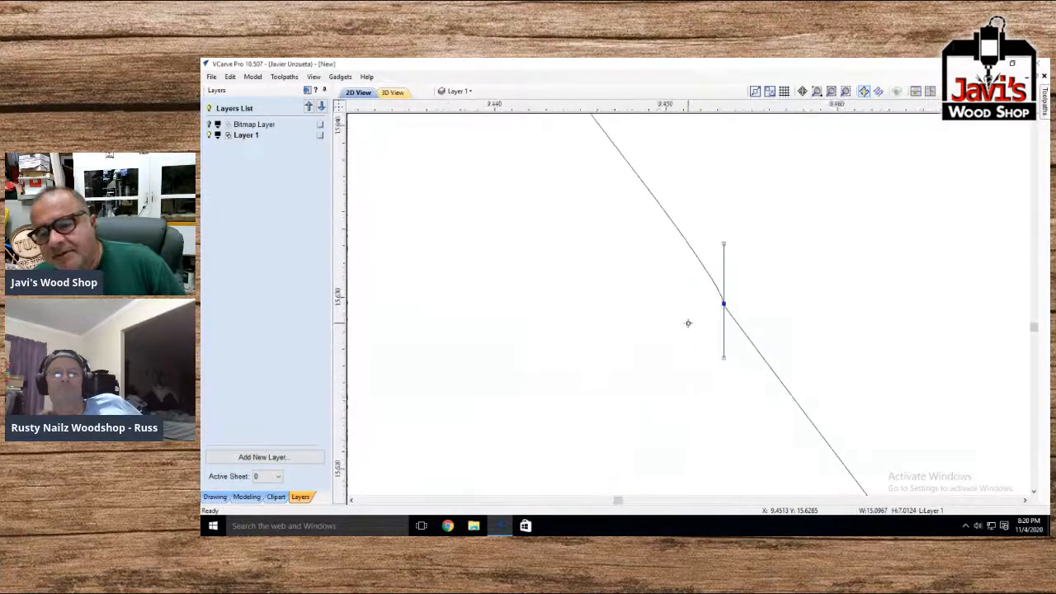
key("d")
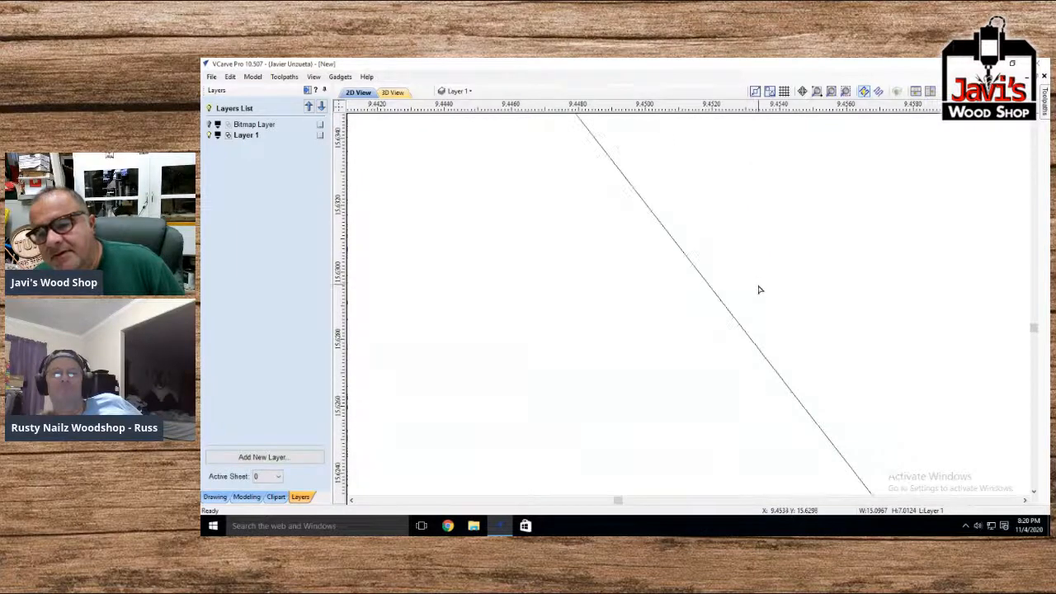
scroll(705, 311, "down", 6)
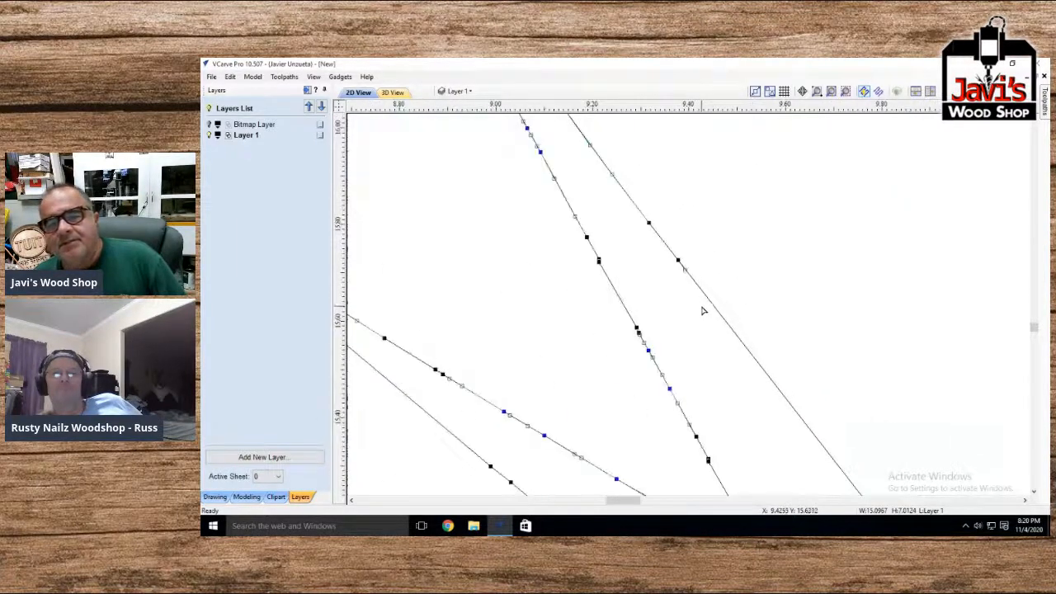
Return to VCarve Pro and delete the surplus nodes along the lower edge of the left spark's bottom prong, between its tip and the bend
scroll(705, 311, "down", 4)
scroll(703, 309, "up", 2)
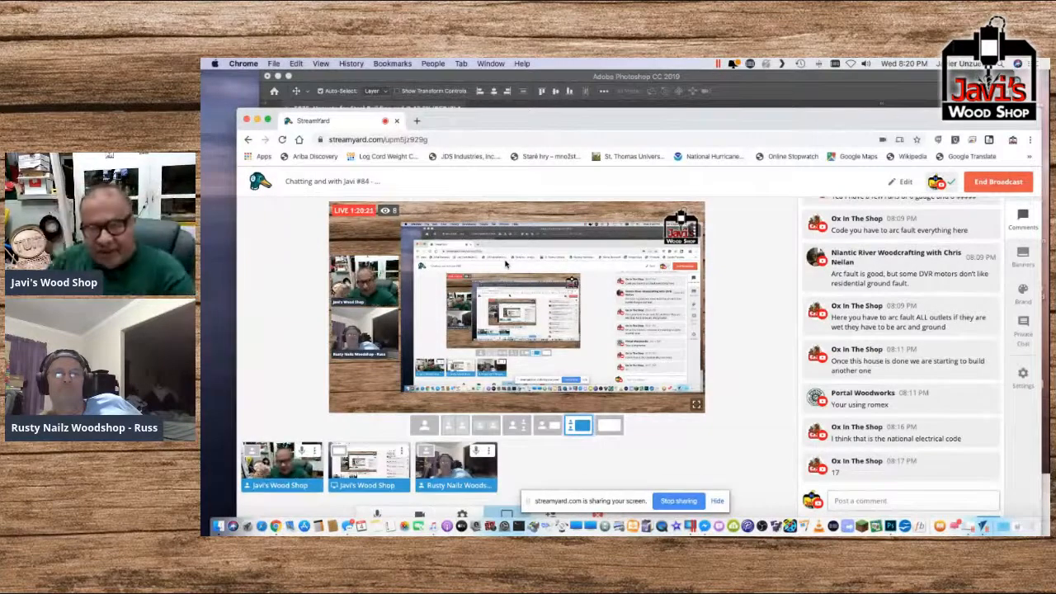
key("ctrl+Right")
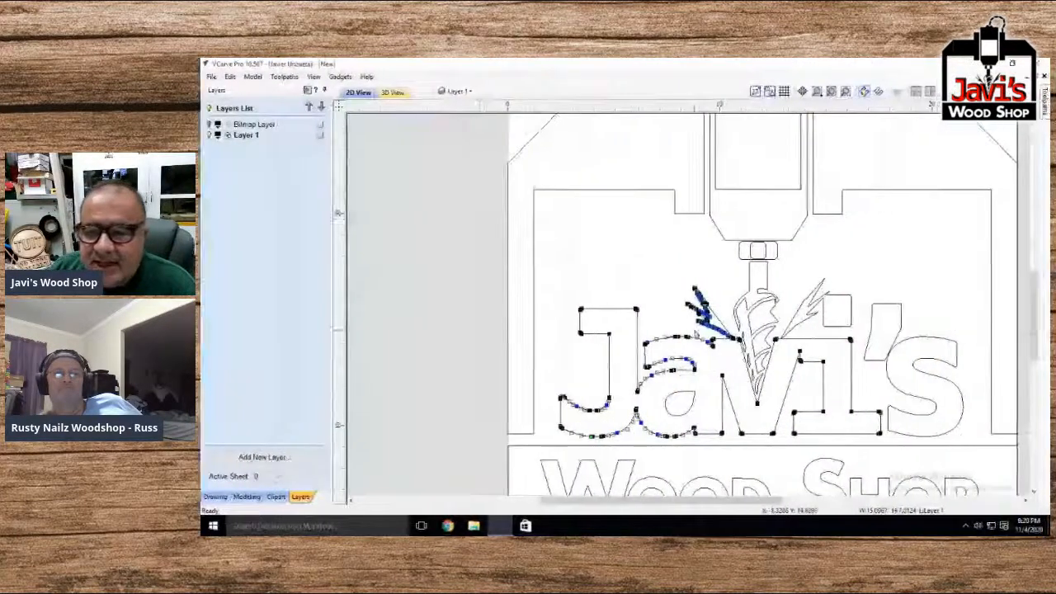
scroll(706, 330, "up", 10)
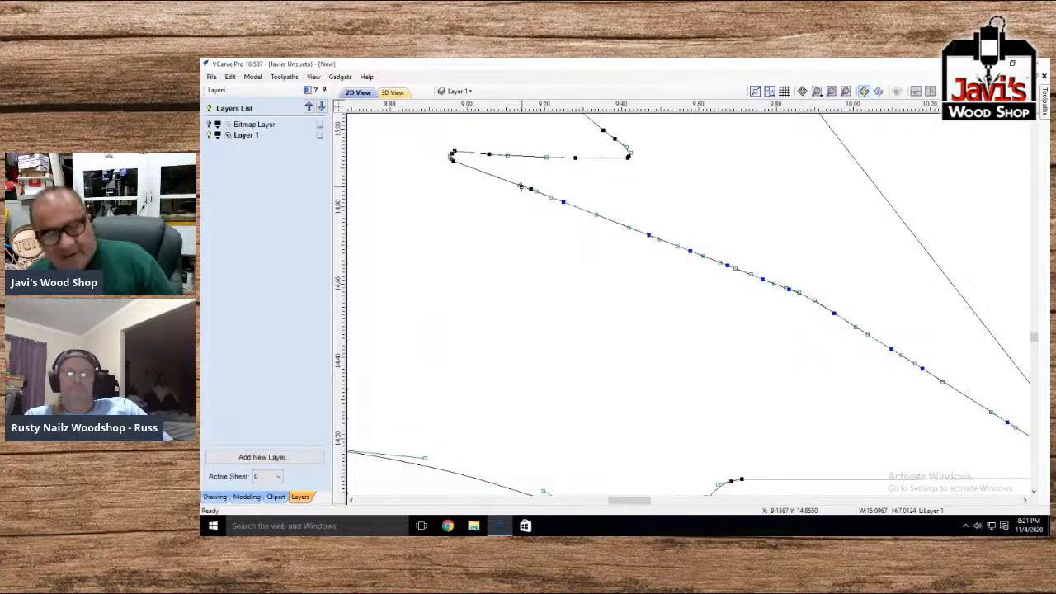
key("d")
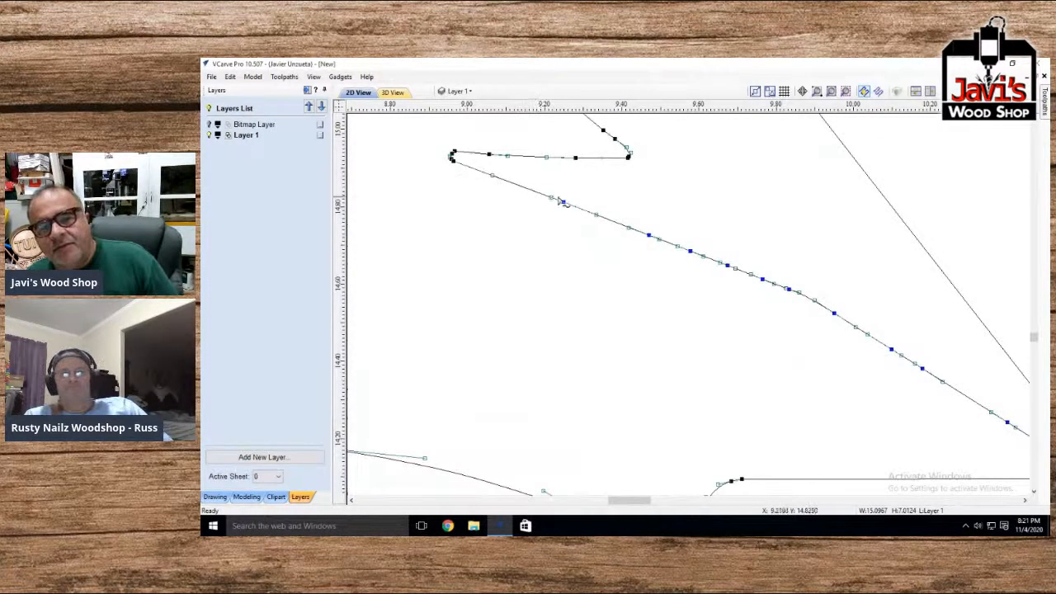
key("d")
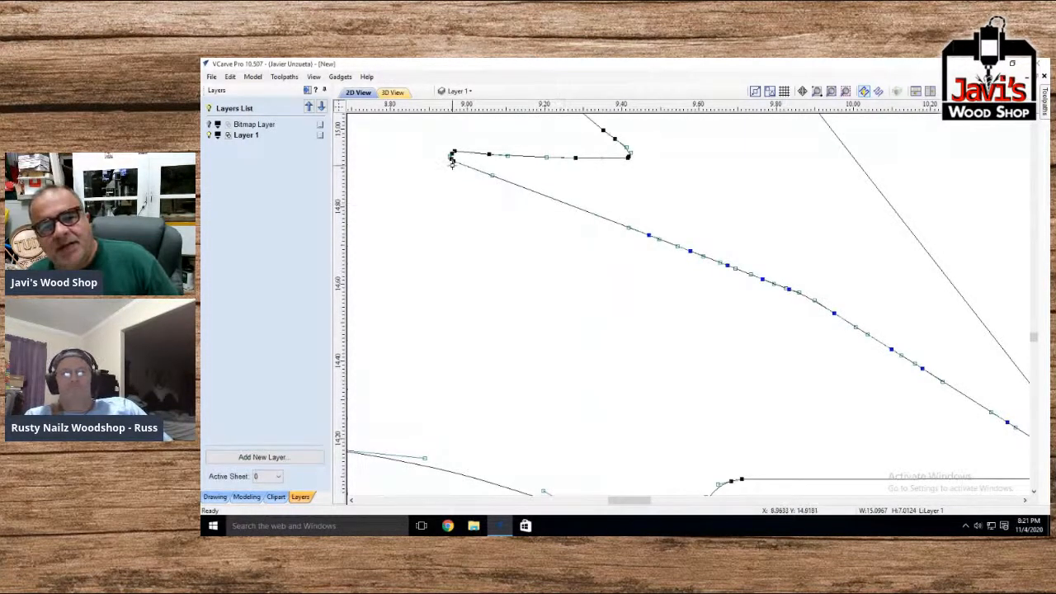
key("d")
key("d")
key("d")
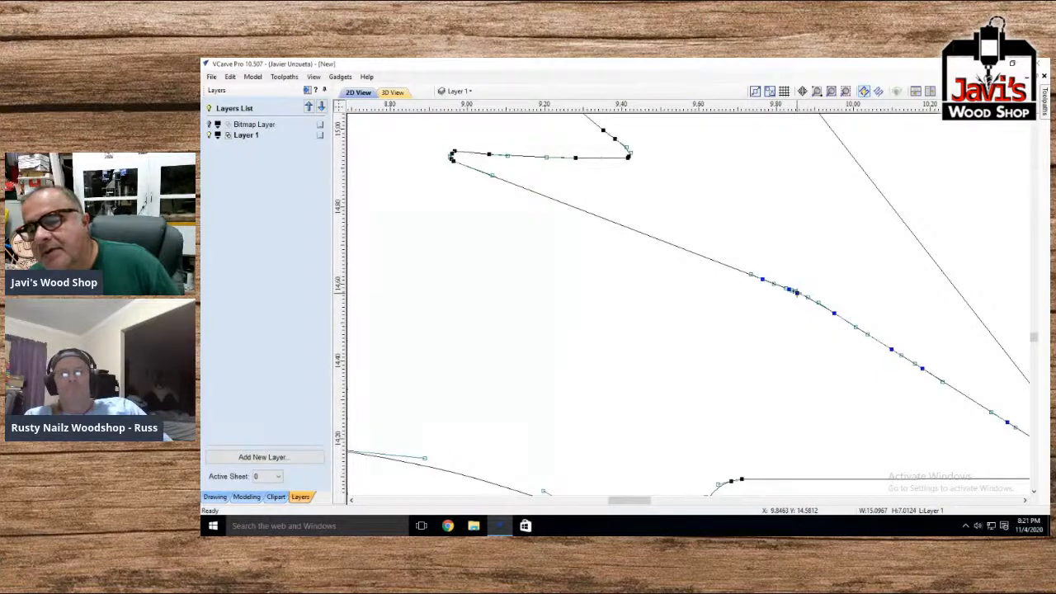
Delete the two redundant nodes just before the bend in the bottom prong's lower edge, keeping the corner node
scroll(796, 292, "up", 5)
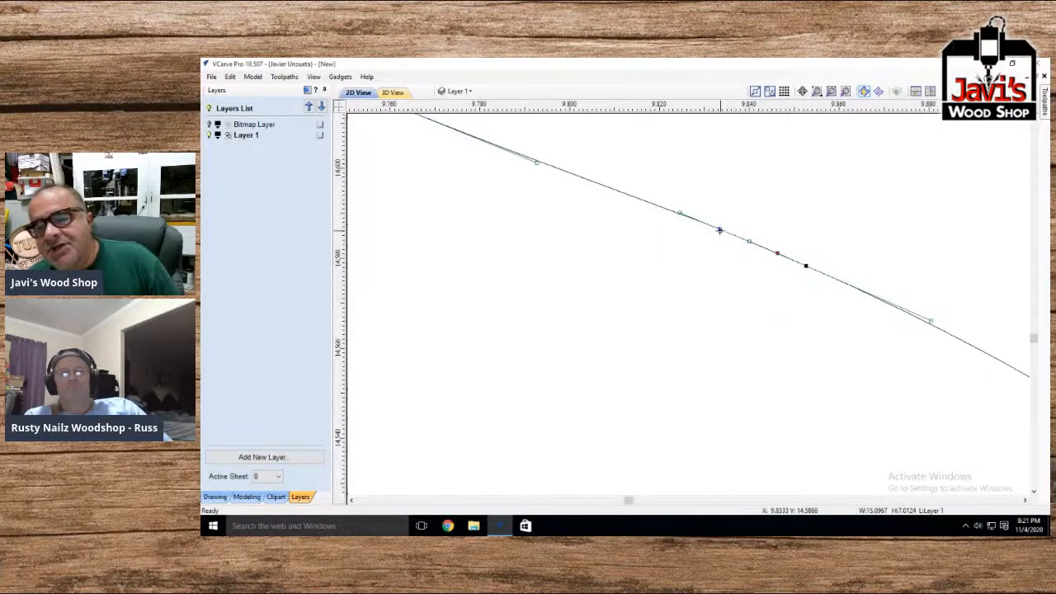
key("d")
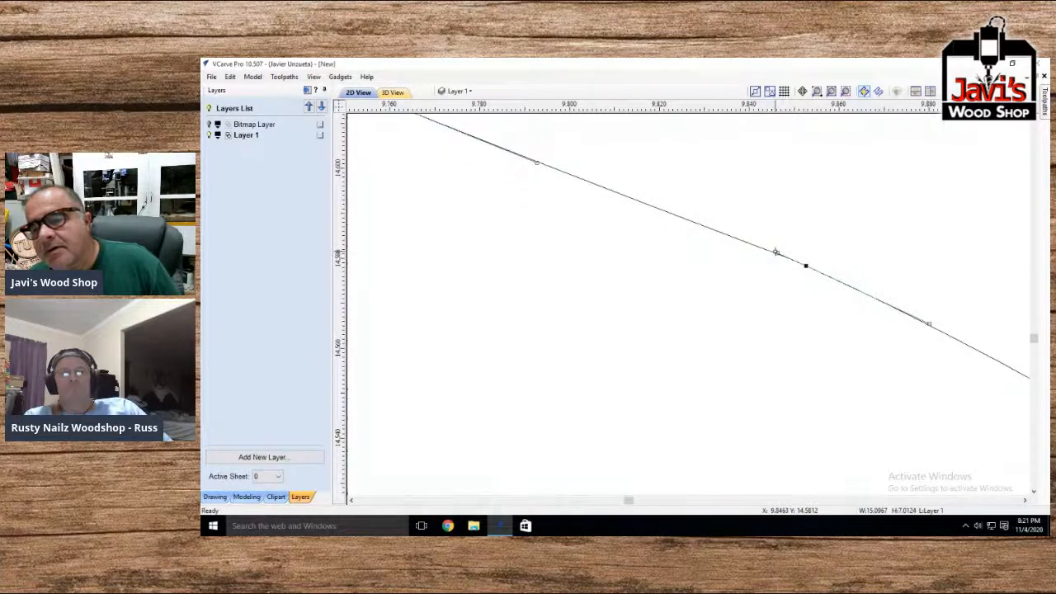
left_click(775, 251)
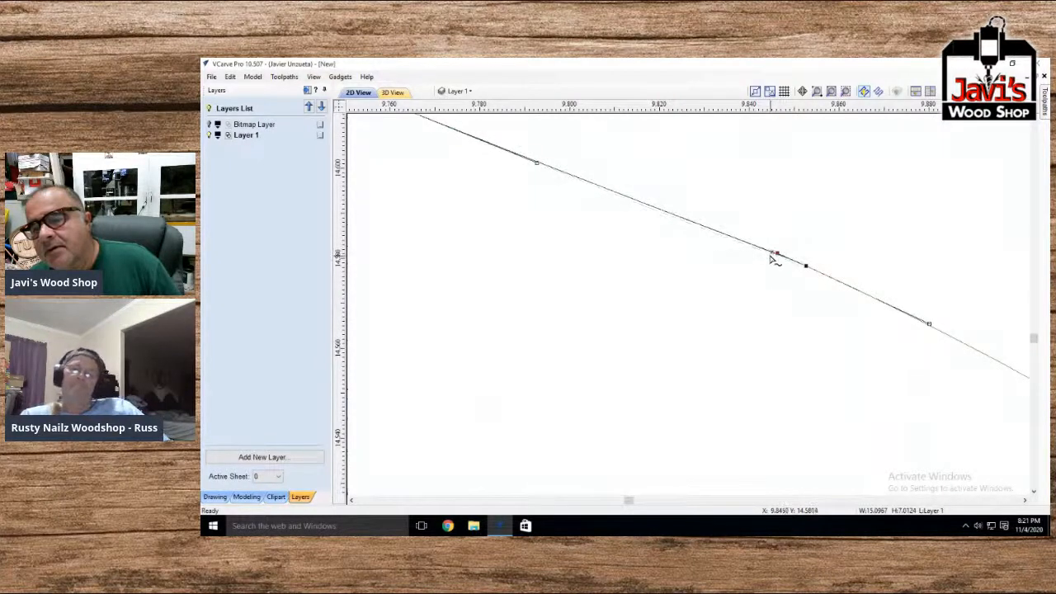
right_click(806, 266)
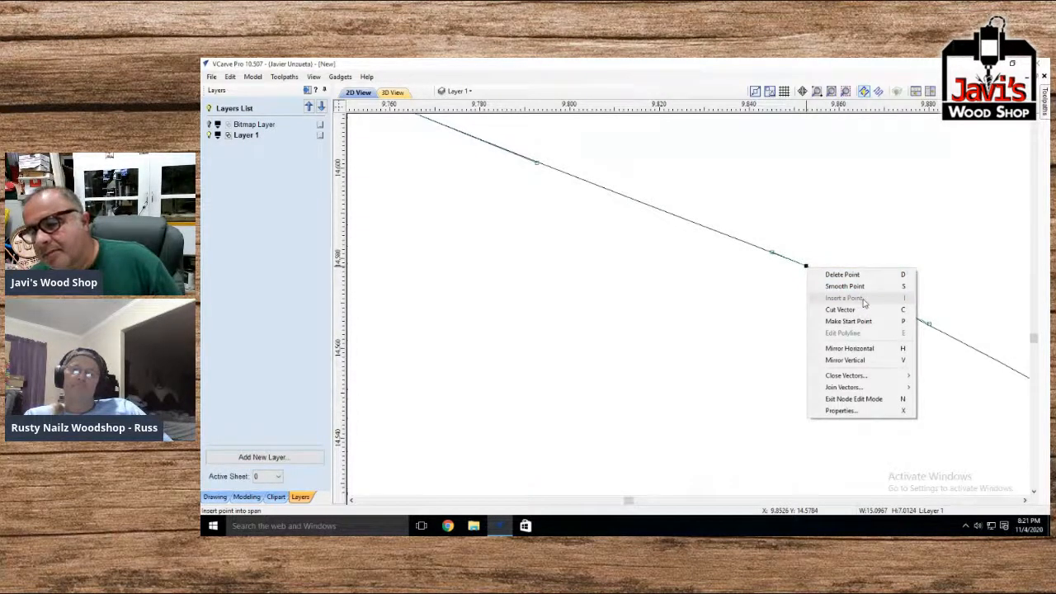
left_click(739, 277)
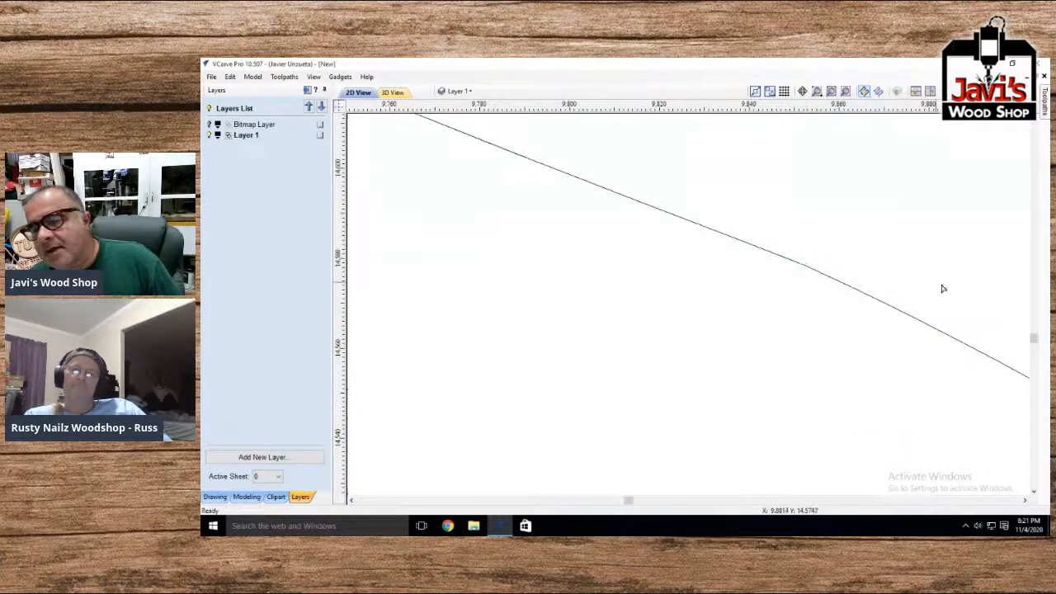
Reselect the outline and delete the surplus smooth nodes on both sides of the bend and on toward the spark's base
scroll(810, 329, "down", 2)
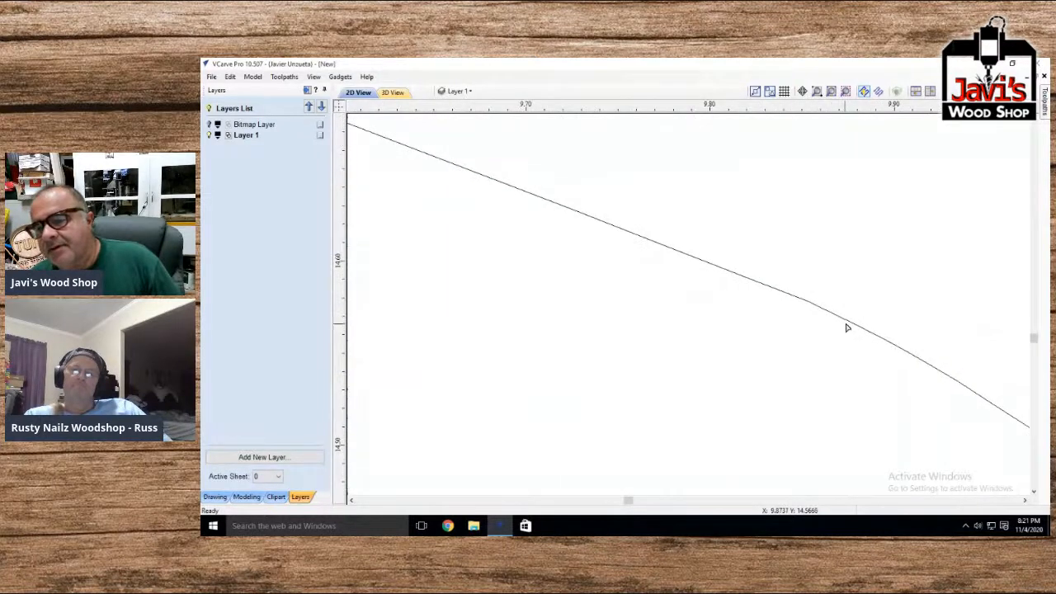
left_click(848, 325)
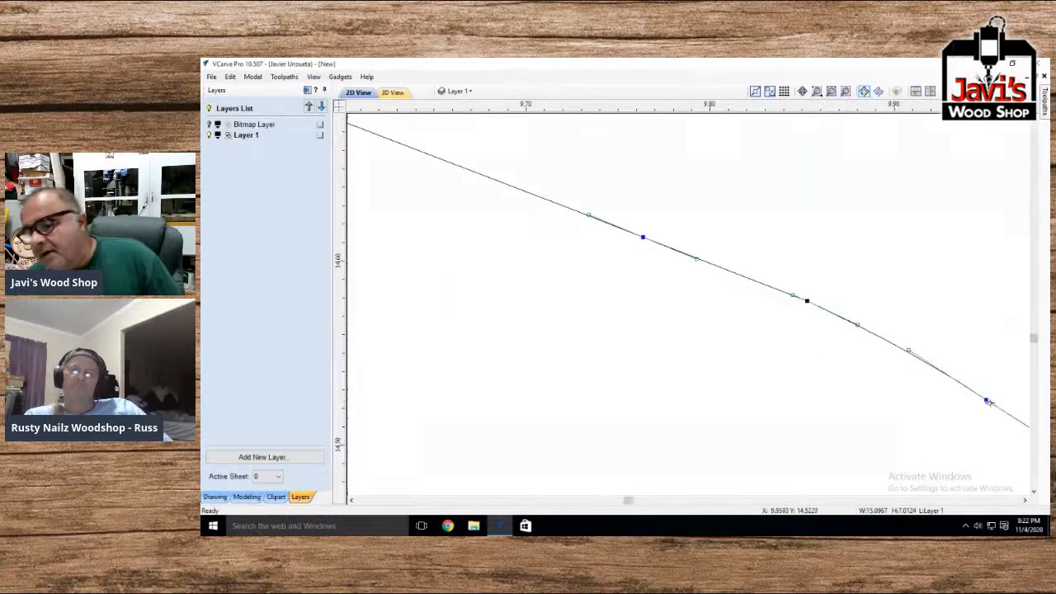
key("d")
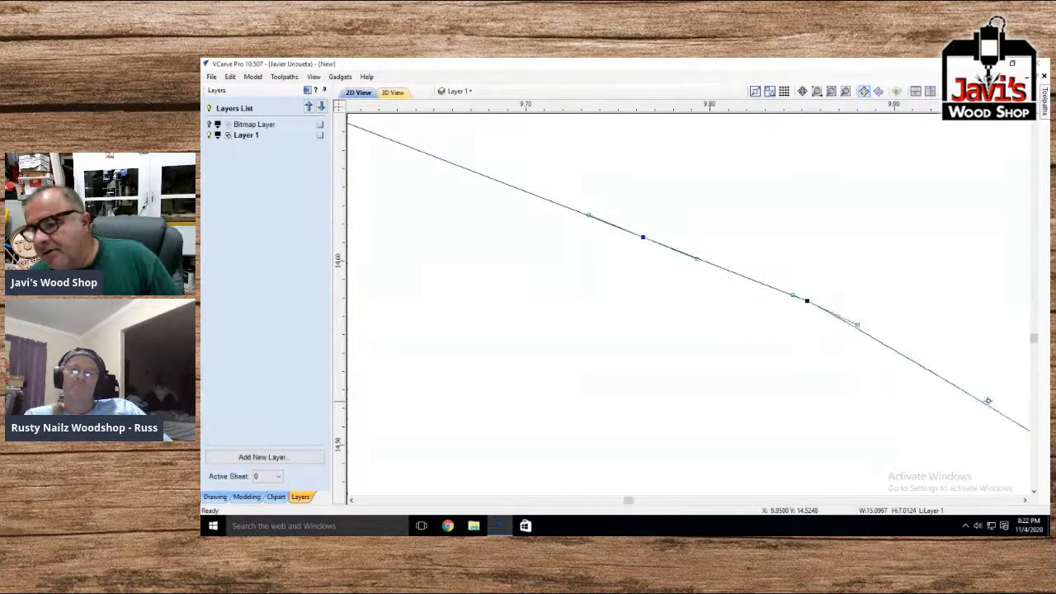
key("d")
scroll(676, 274, "down", 3)
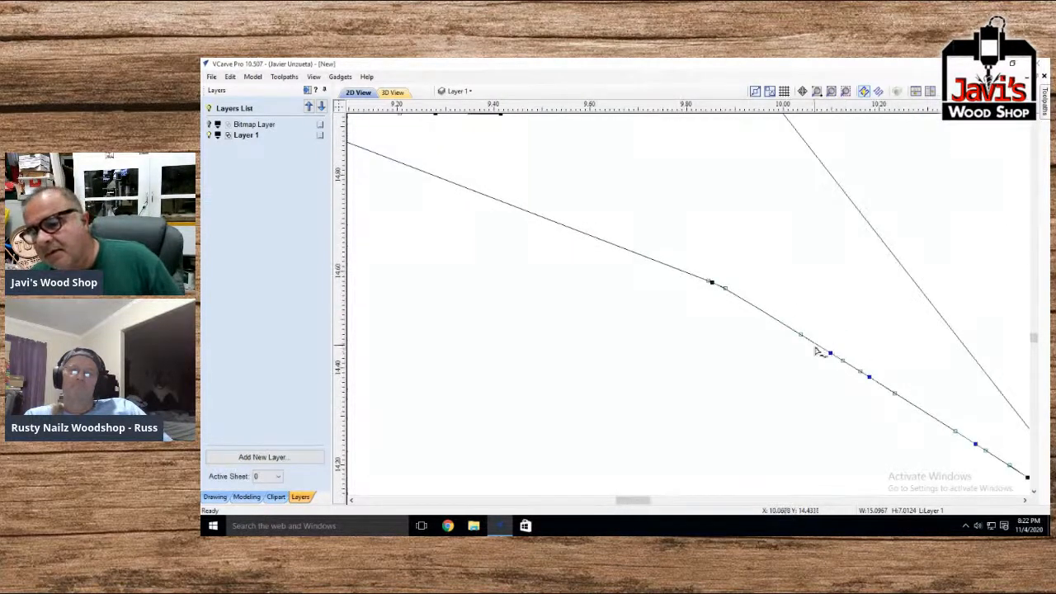
key("d")
key("d")
key("d")
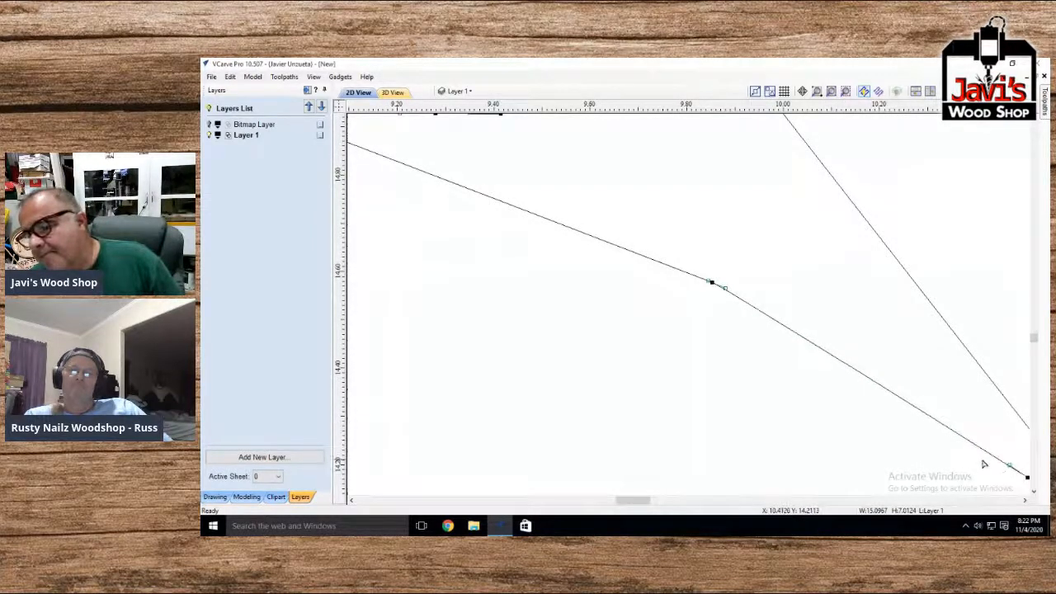
Delete the extra nodes near the spark's base and along the upper edge of its bottom prong
scroll(980, 464, "down", 2)
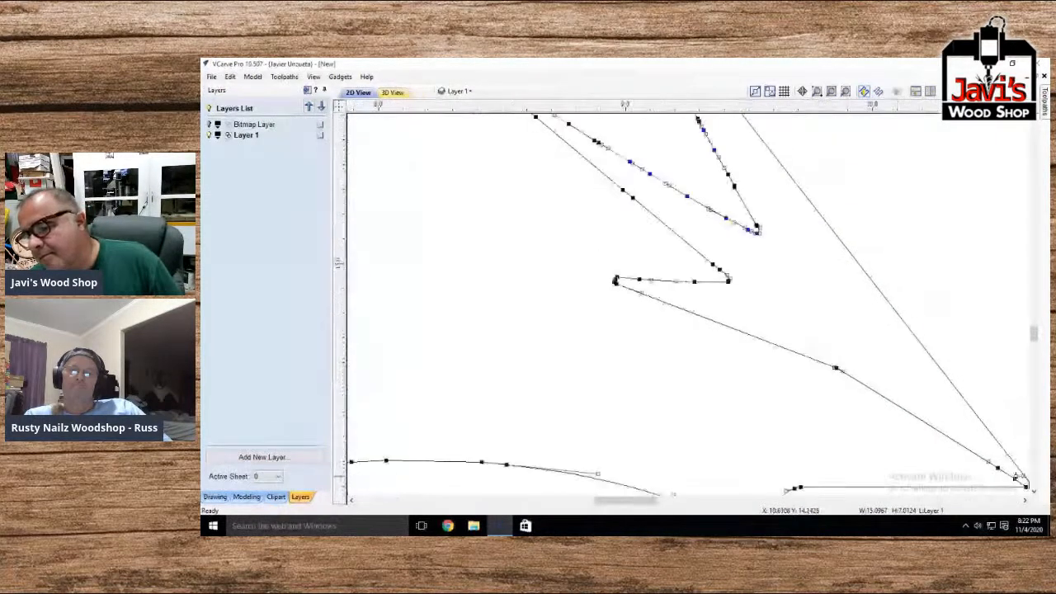
key("d")
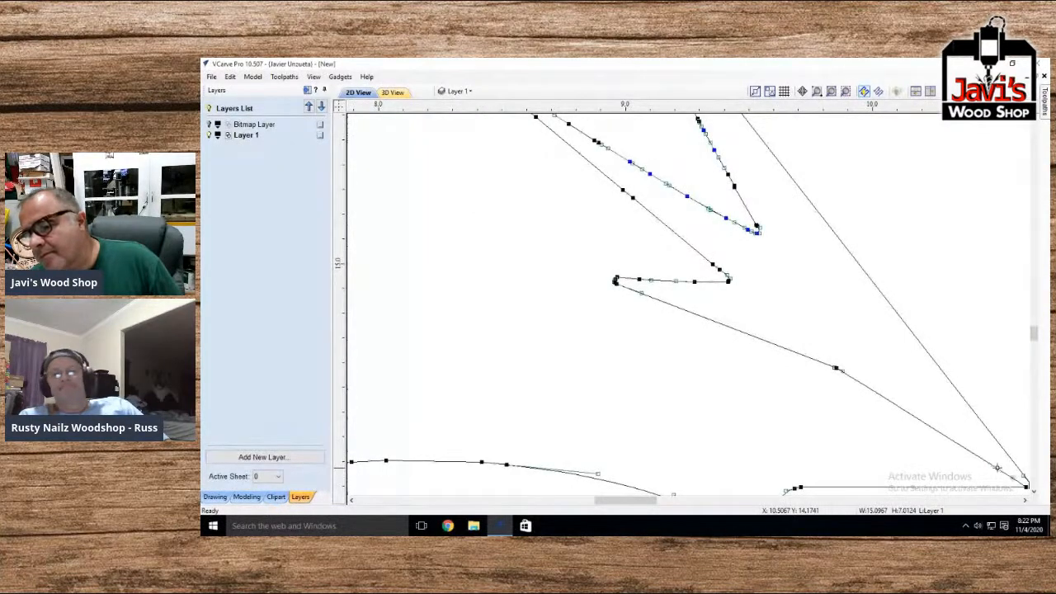
key("d")
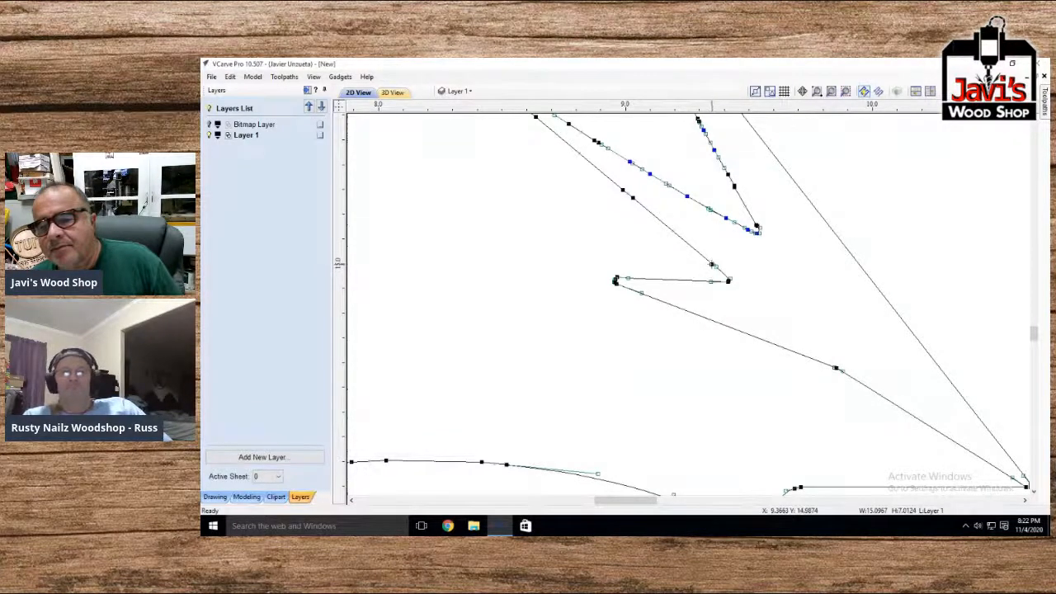
Delete the surplus nodes along the lower edge of the left spark's middle prong, between its base and tip
scroll(712, 265, "up", 2)
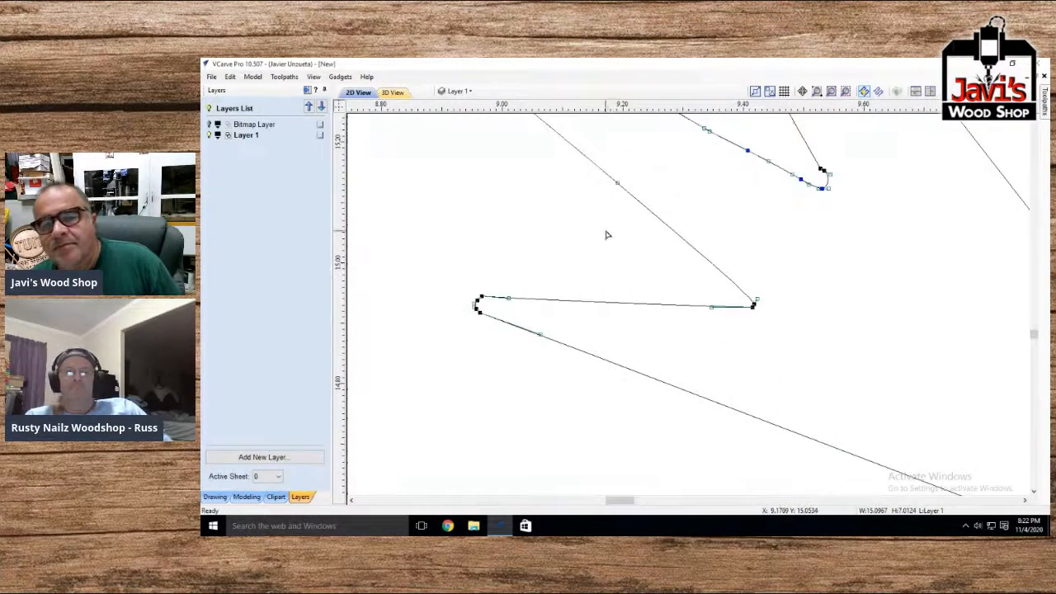
scroll(602, 227, "down", 8)
scroll(597, 221, "up", 10)
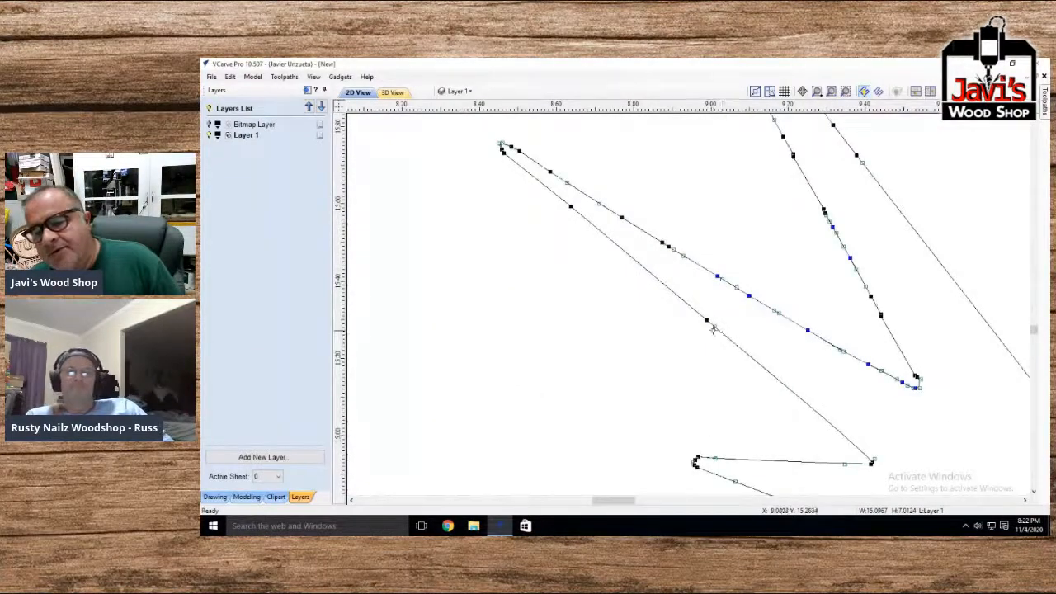
key("d")
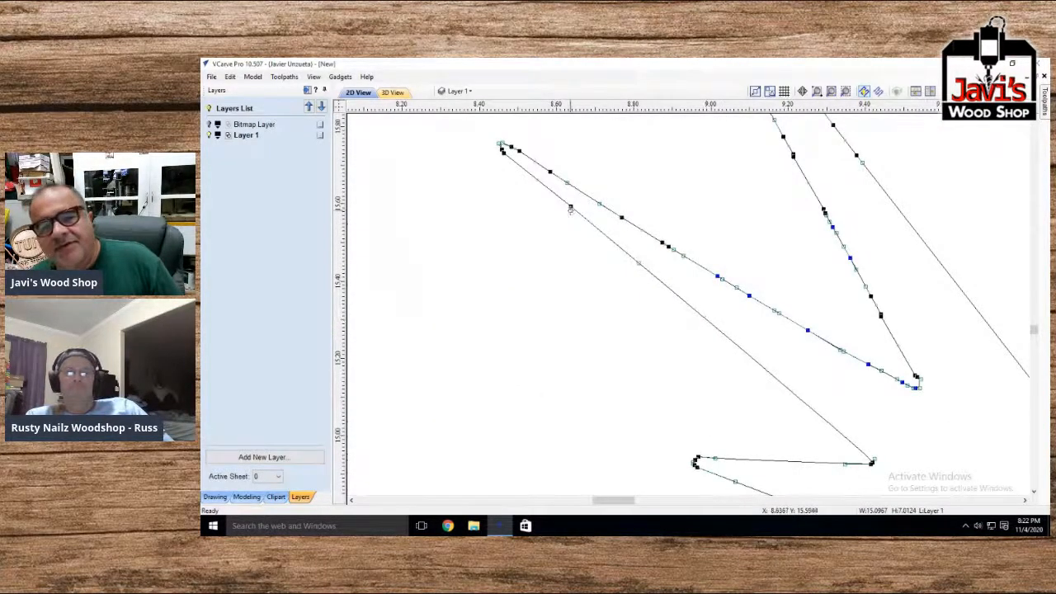
key("d")
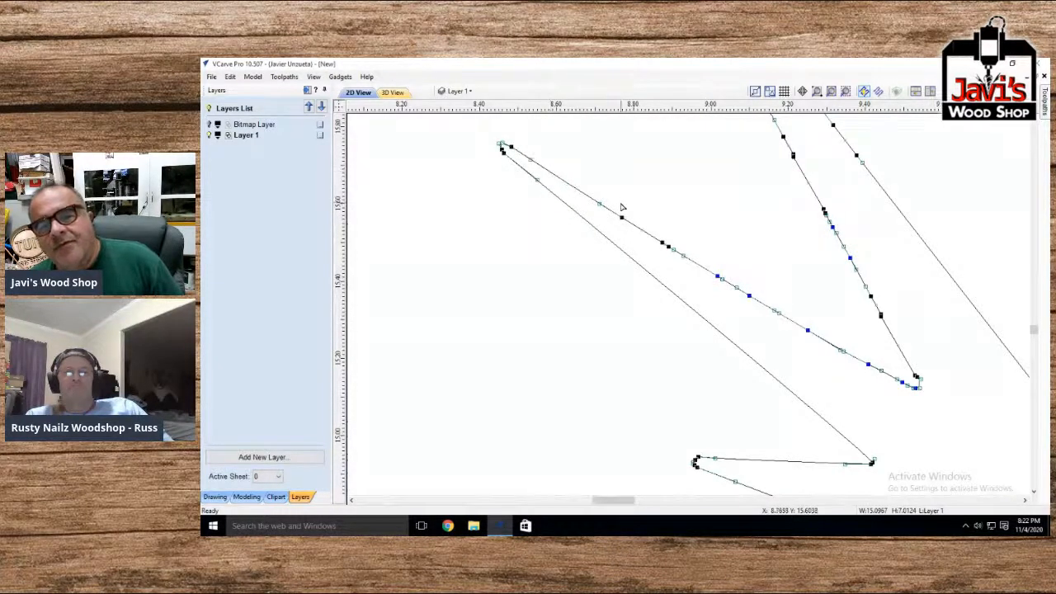
Delete the surplus nodes along the middle prong's upper edge, from near its tip to the inner corner with the top prong
key("d")
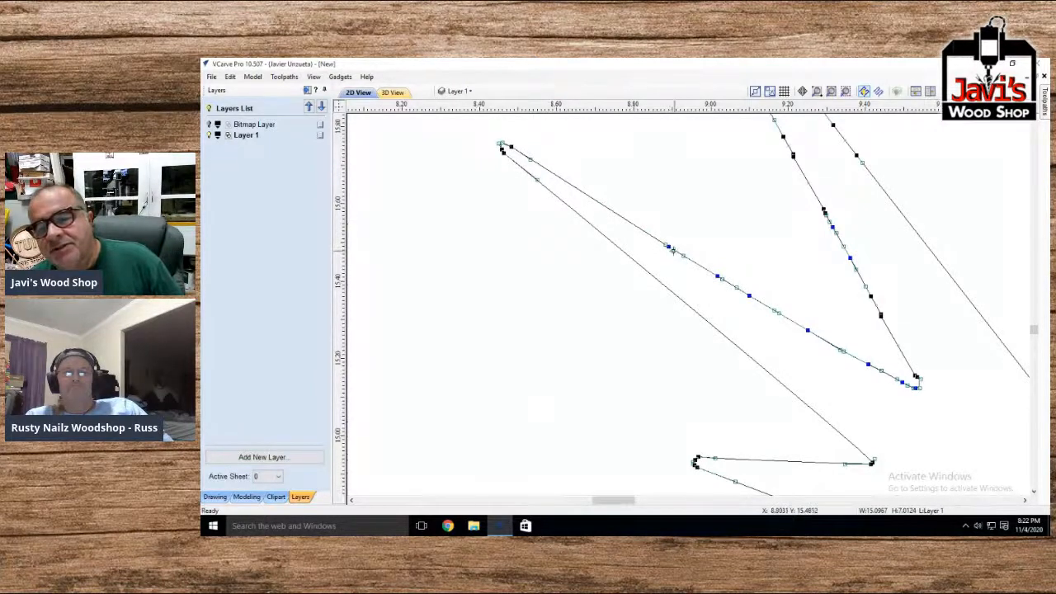
scroll(669, 248, "up", 3)
key("d")
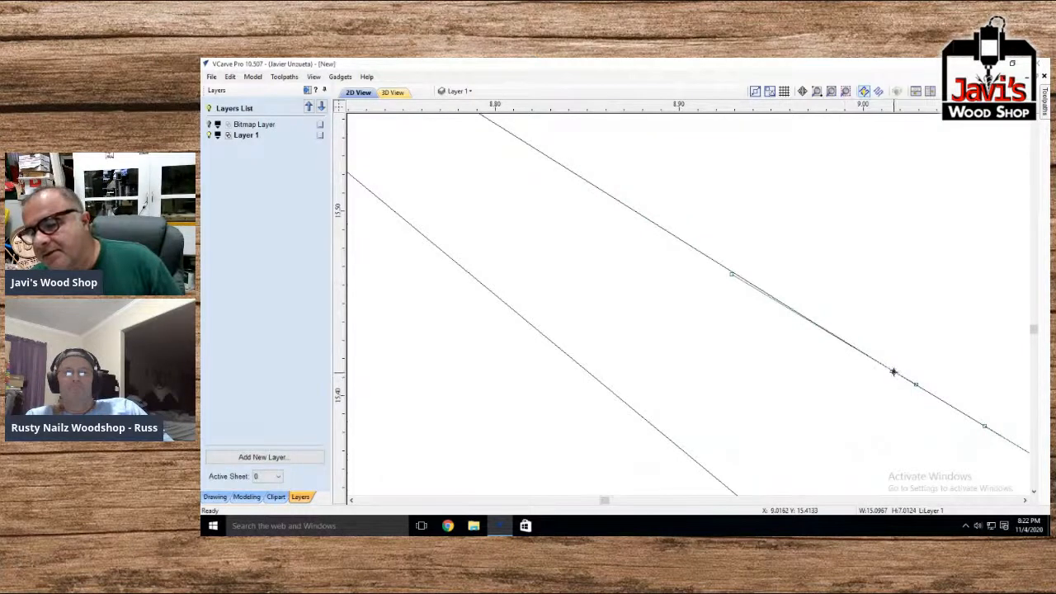
scroll(889, 371, "down", 10)
scroll(915, 399, "up", 10)
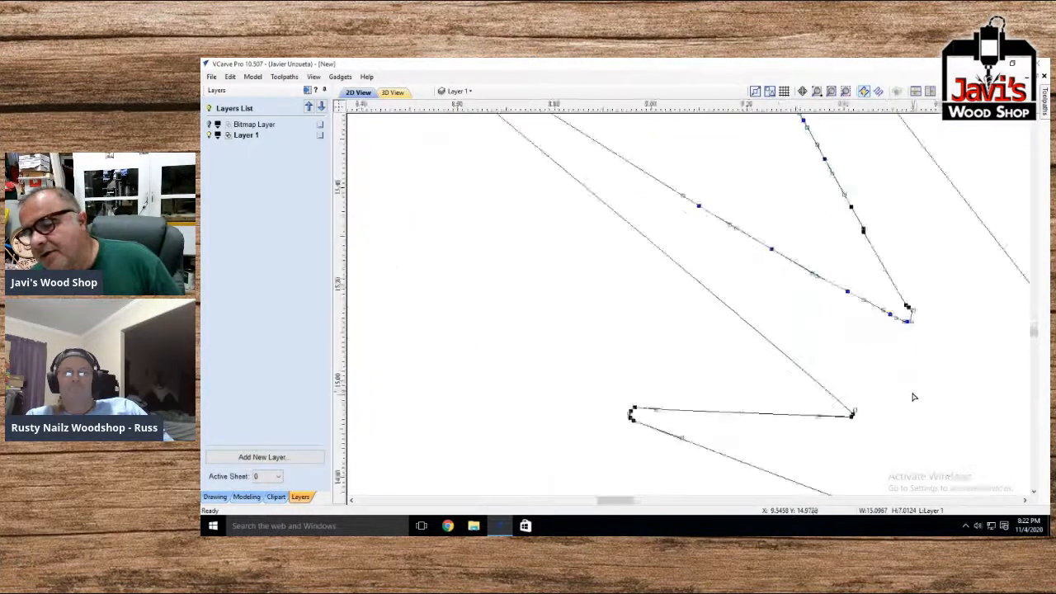
key("d")
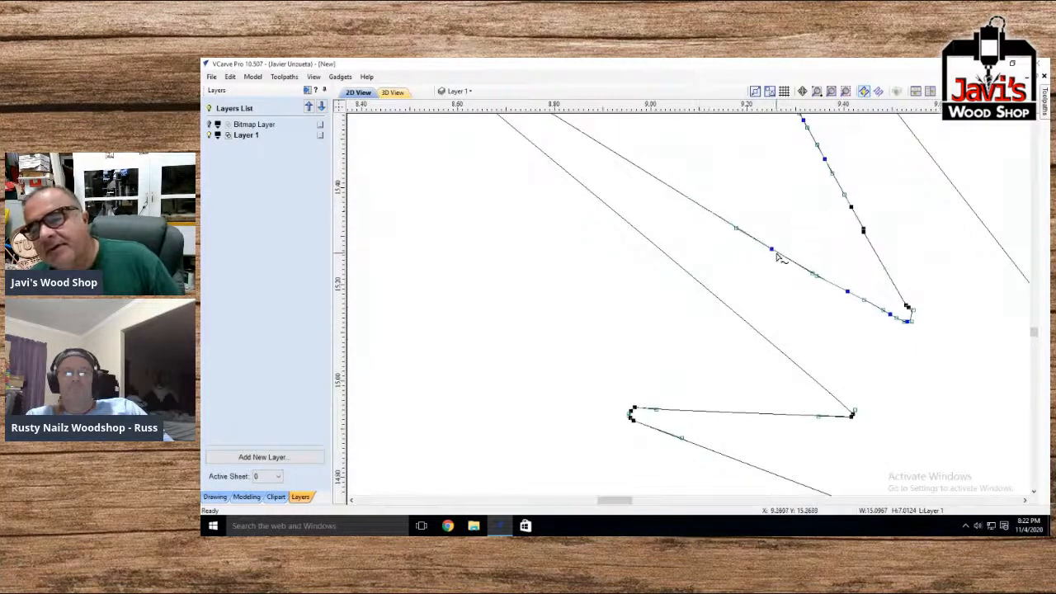
key("d")
key("d")
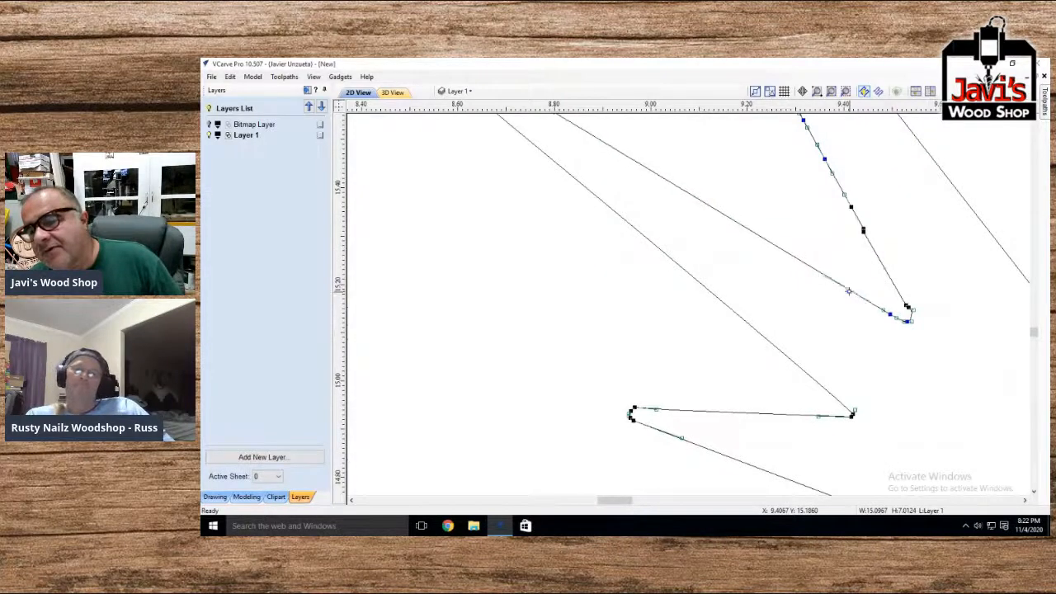
key("d")
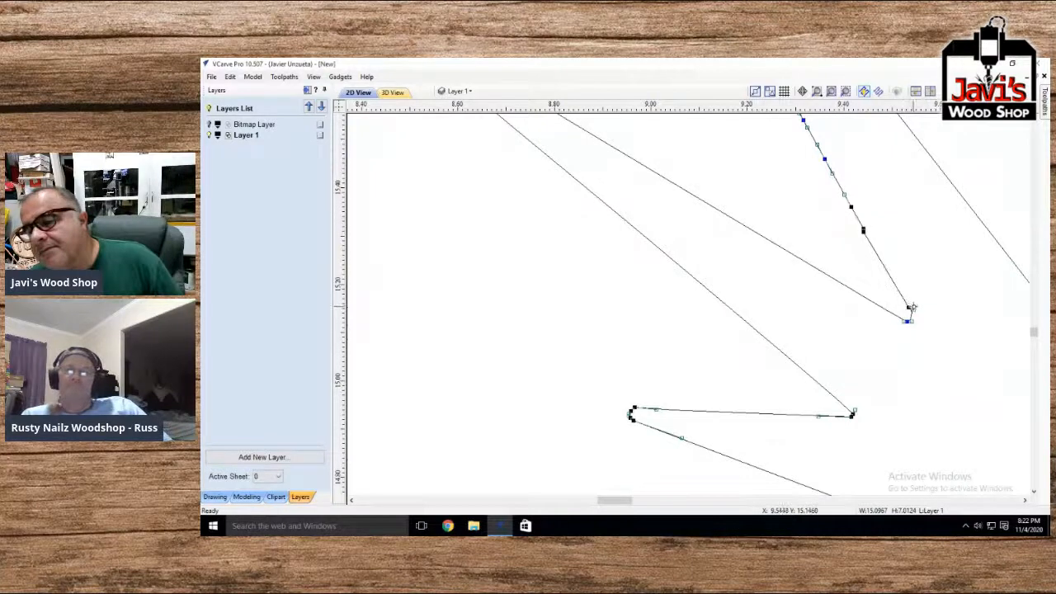
Delete the extra nodes beside the inner corner and up the lower part of the top prong's inner edge, including the small kink
key("d")
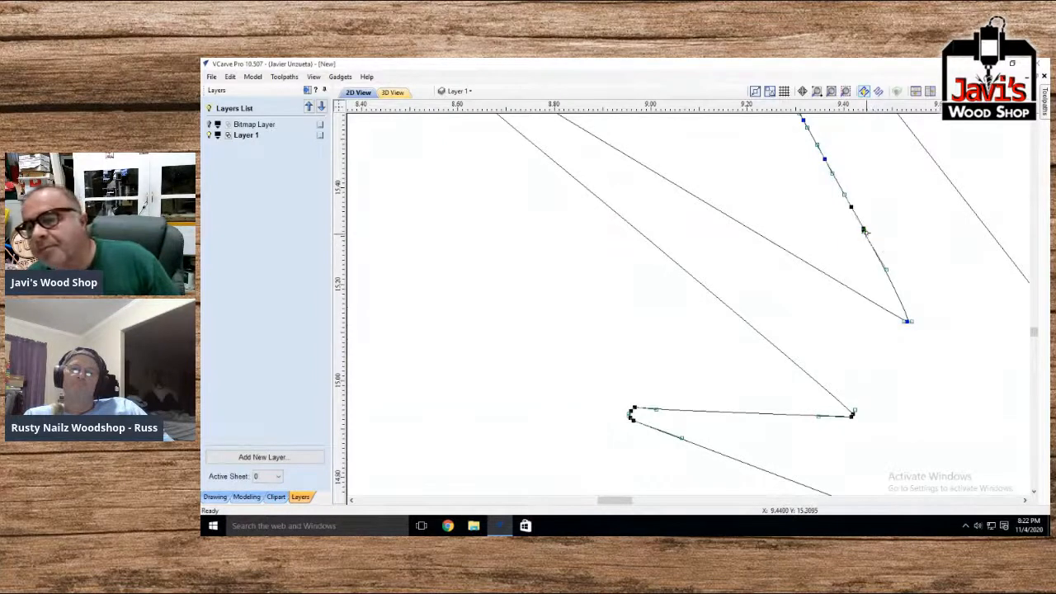
scroll(863, 230, "up", 5)
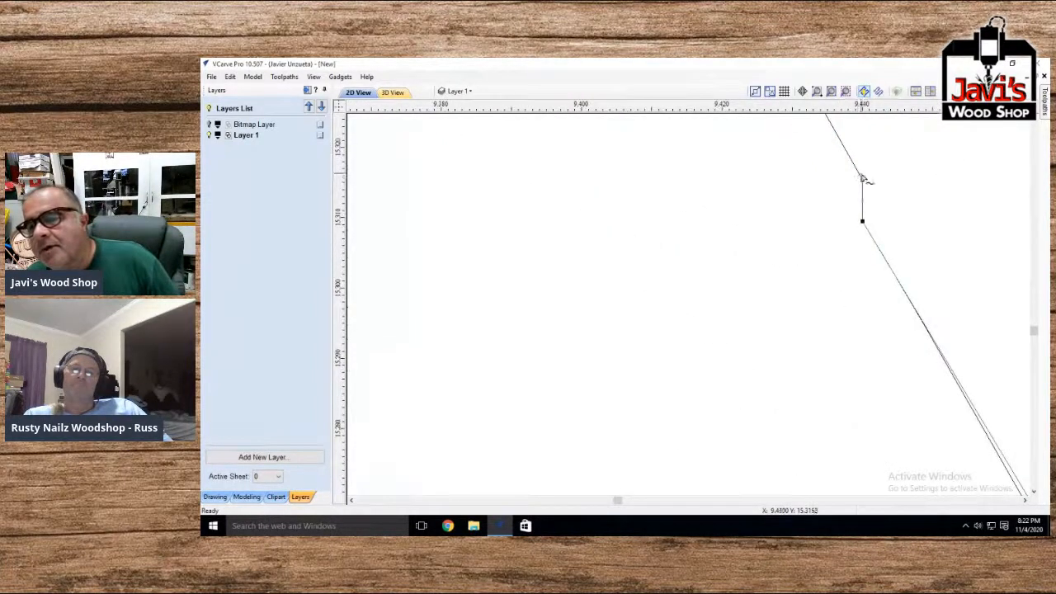
key("d")
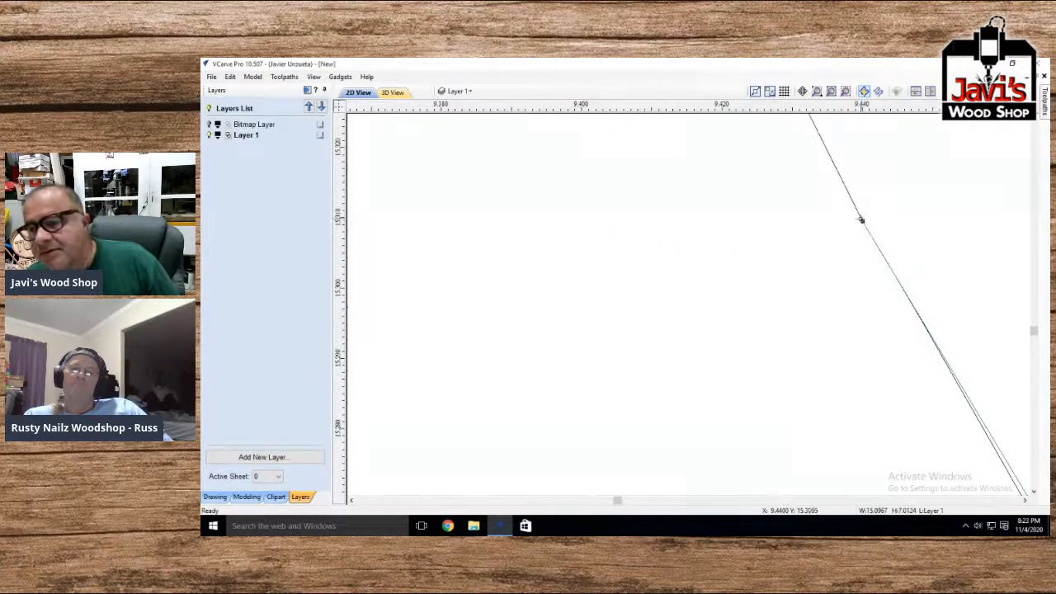
scroll(862, 221, "down", 8)
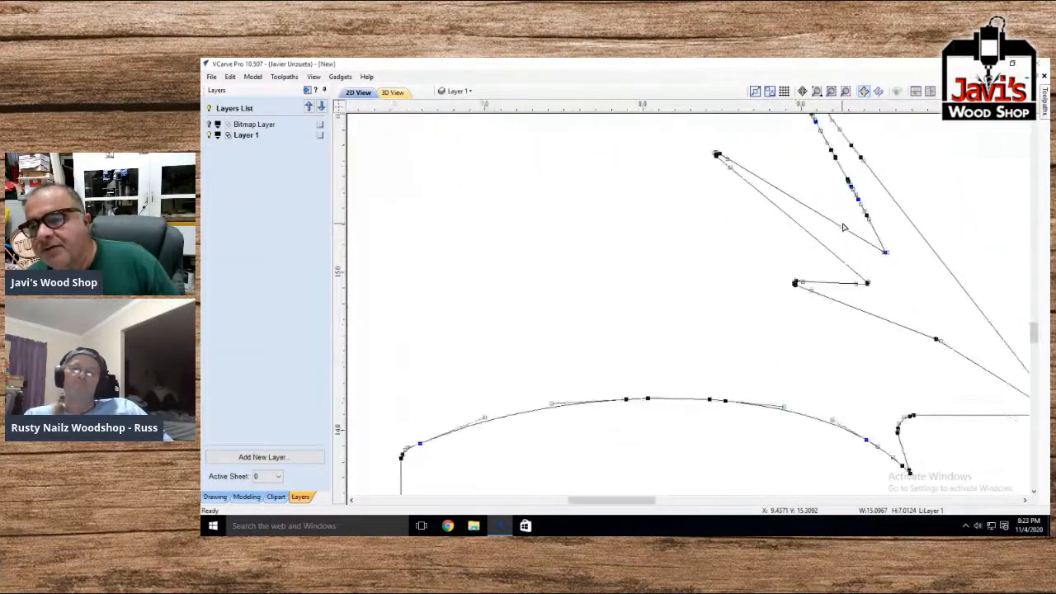
scroll(850, 188, "up", 4)
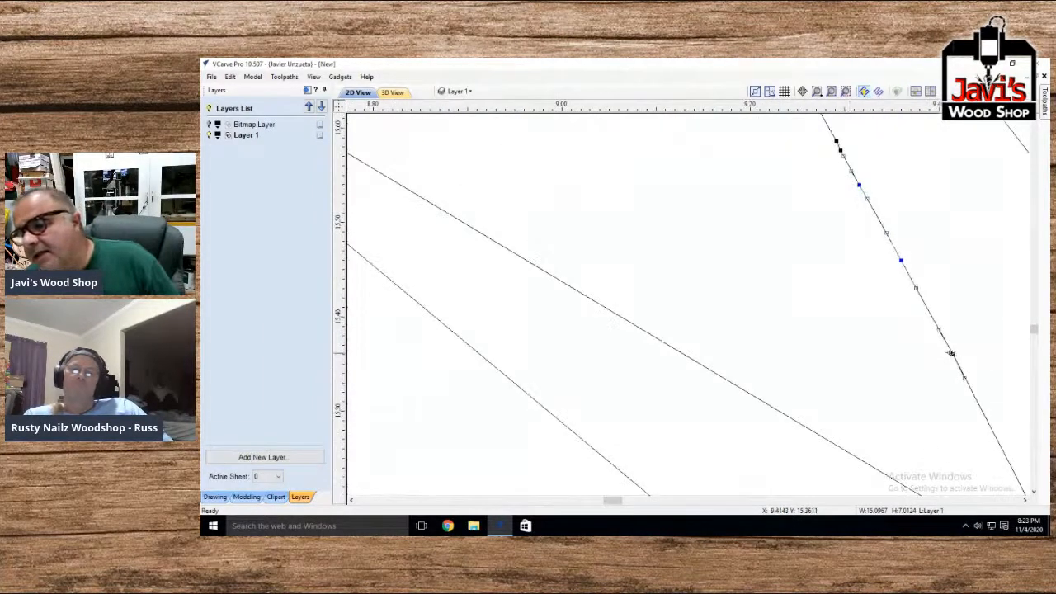
key("d")
key("d")
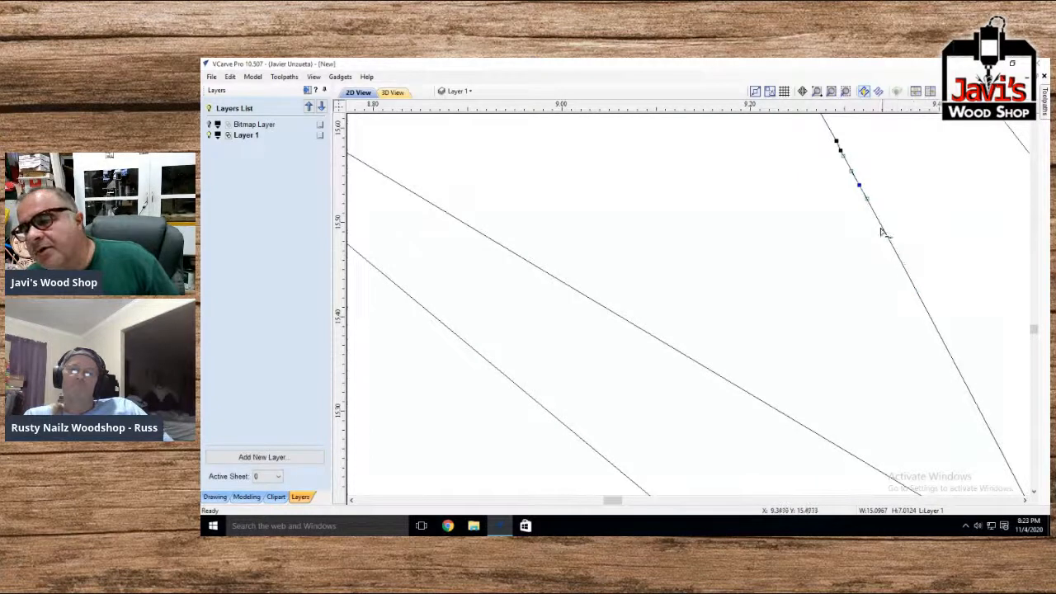
key("d")
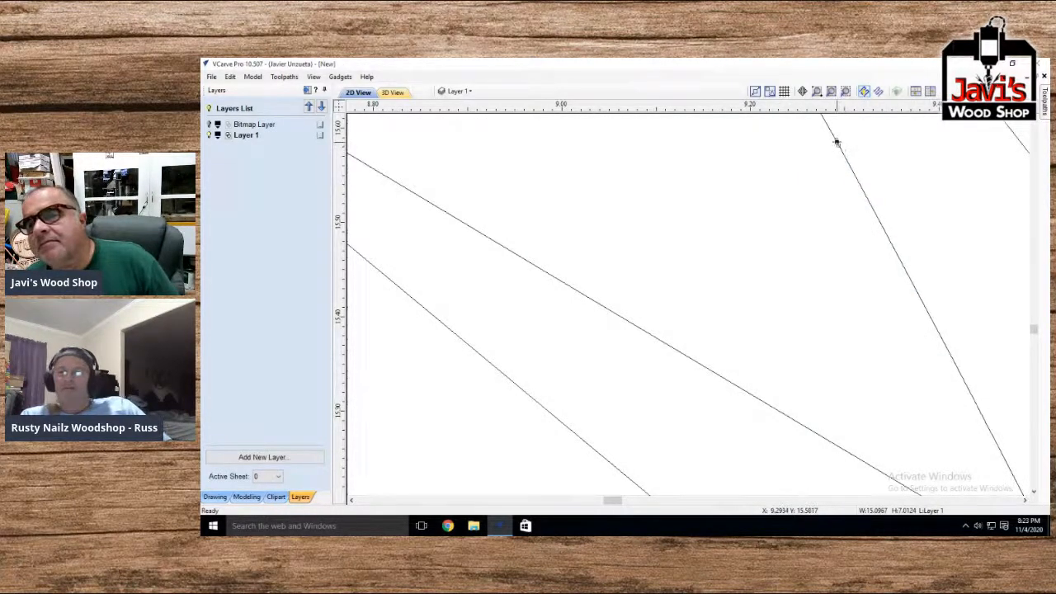
Select the node clusters along both edges of the left spark's top prong and delete them up to near the tip
scroll(836, 137, "up", 3)
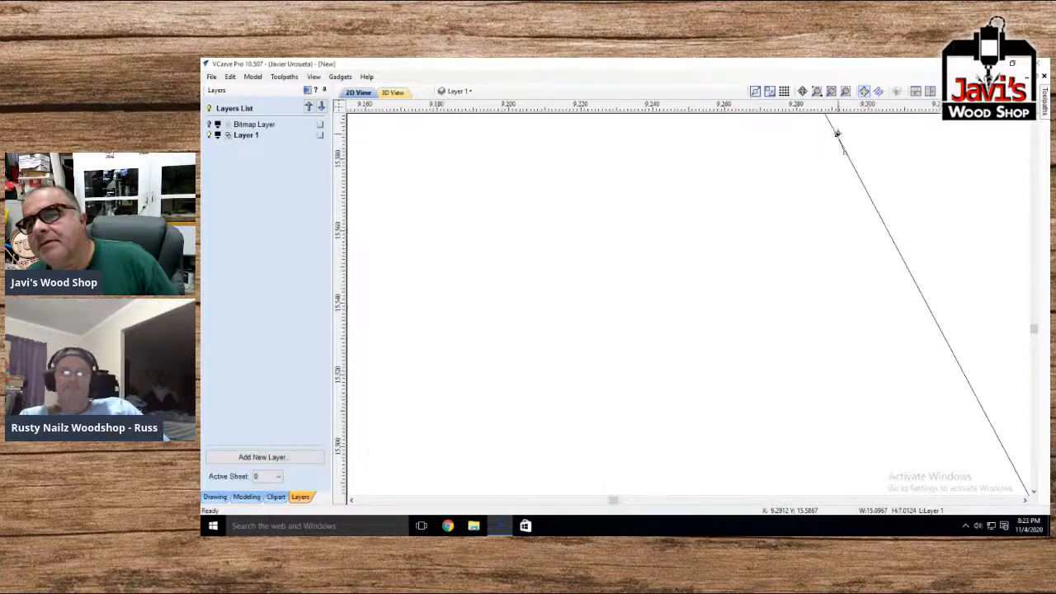
scroll(852, 161, "down", 4)
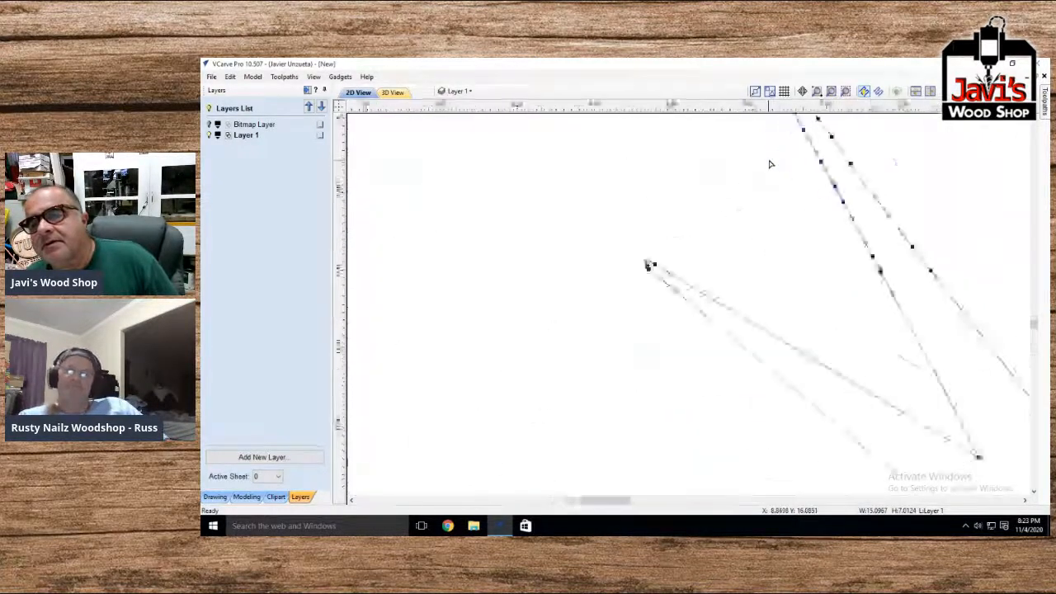
scroll(771, 162, "down", 2)
scroll(768, 156, "up", 5)
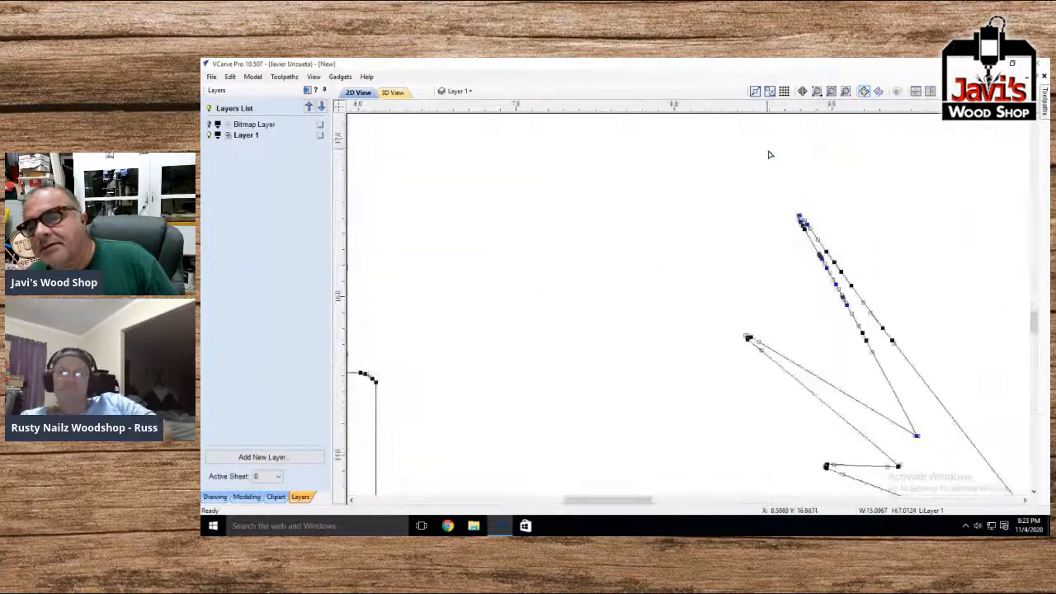
scroll(852, 328, "up", 2)
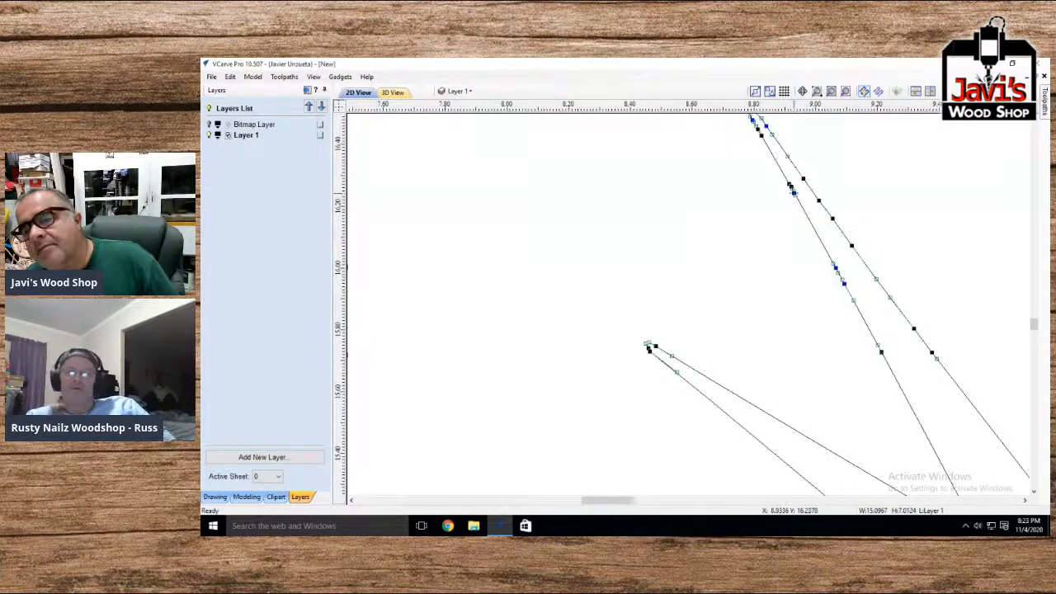
scroll(794, 200, "up", 7)
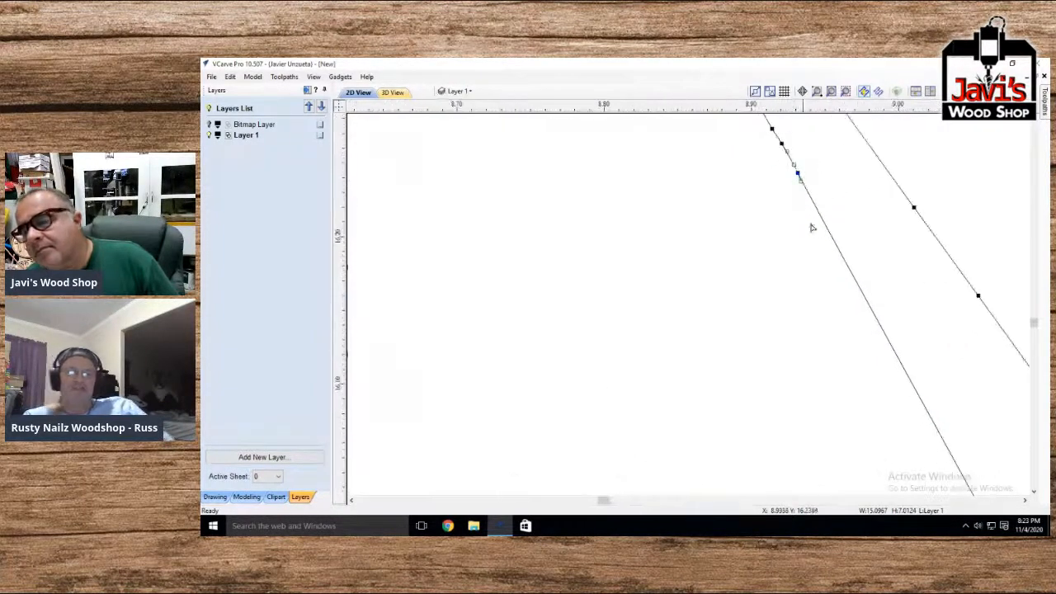
scroll(872, 346, "down", 11)
scroll(872, 347, "down", 1)
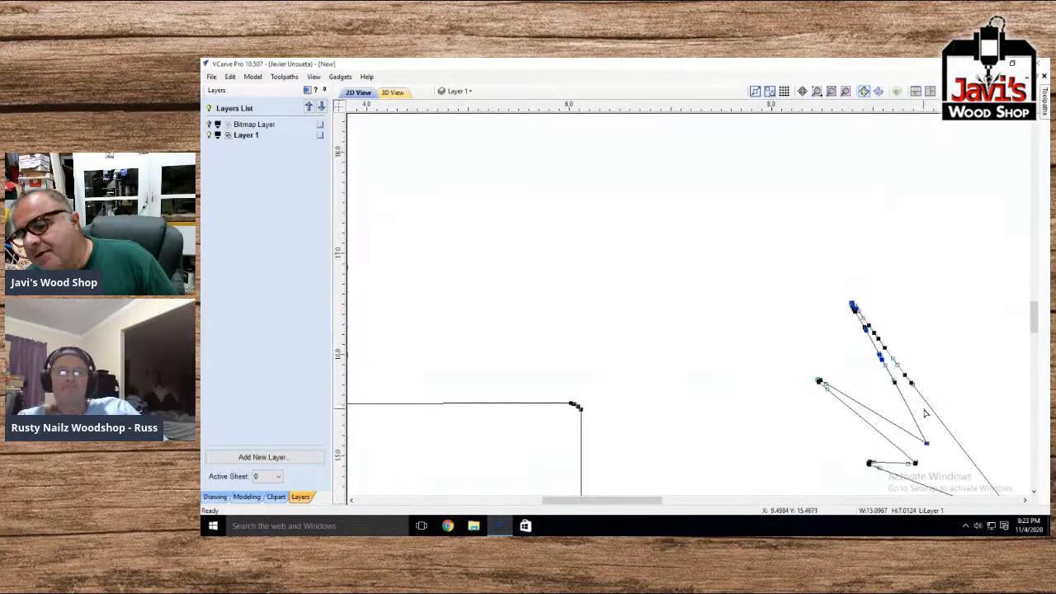
left_click_drag(928, 419, 862, 314)
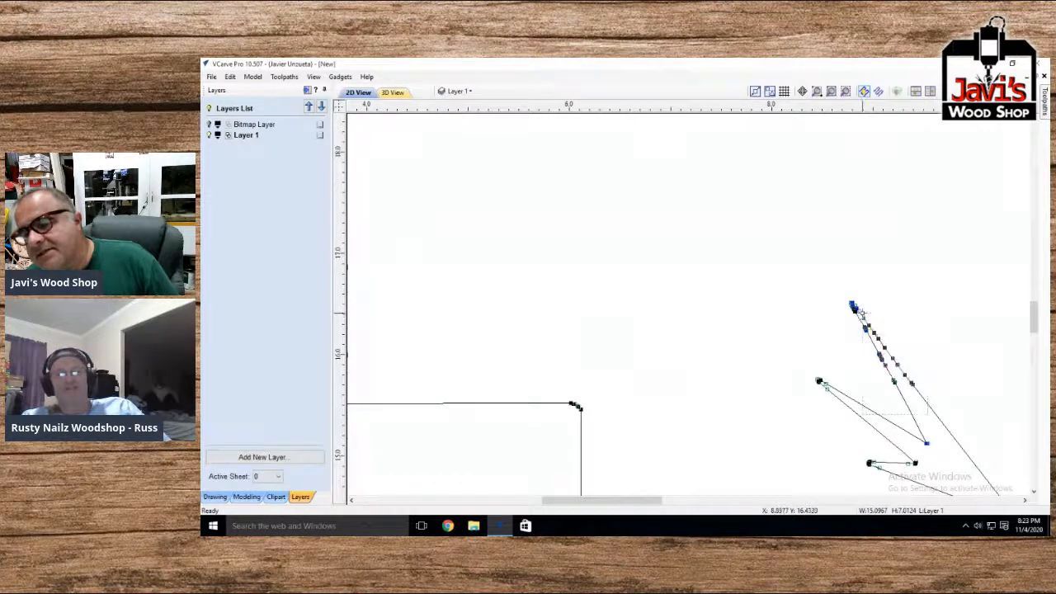
key("Delete")
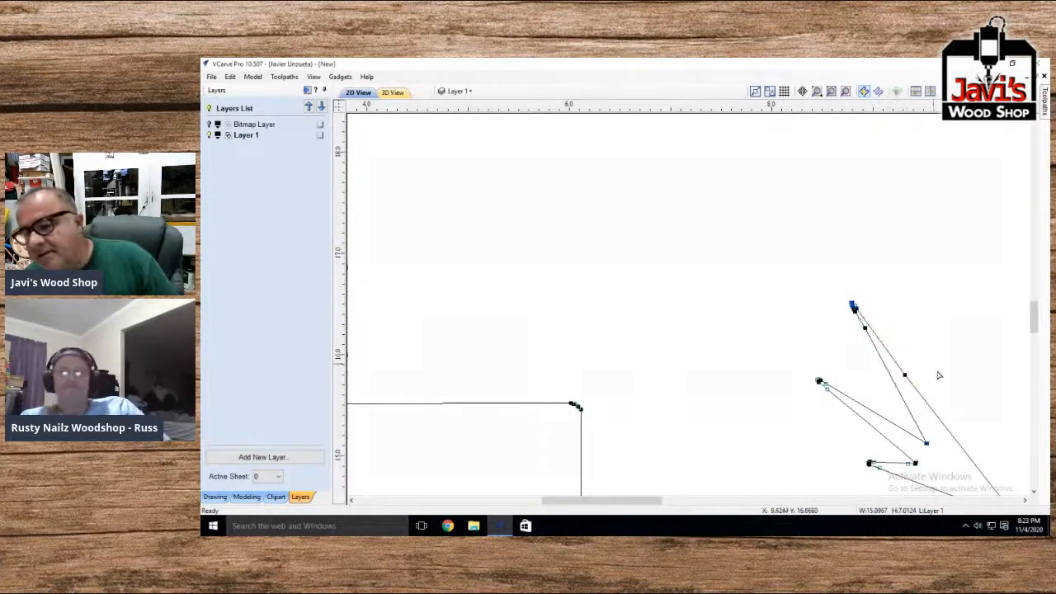
left_click_drag(914, 398, 856, 322)
key("Delete")
Convert the nodes near the top prong's tip to smooth nodes and angle the tip node's outer curve handle down along the edge
scroll(852, 326, "up", 5)
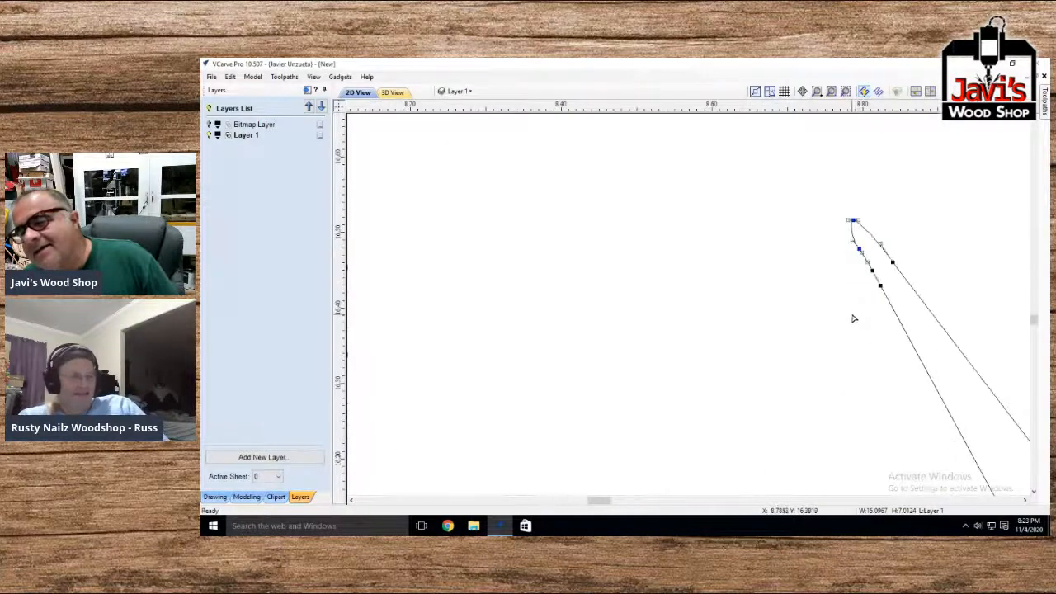
left_click_drag(918, 315, 852, 234)
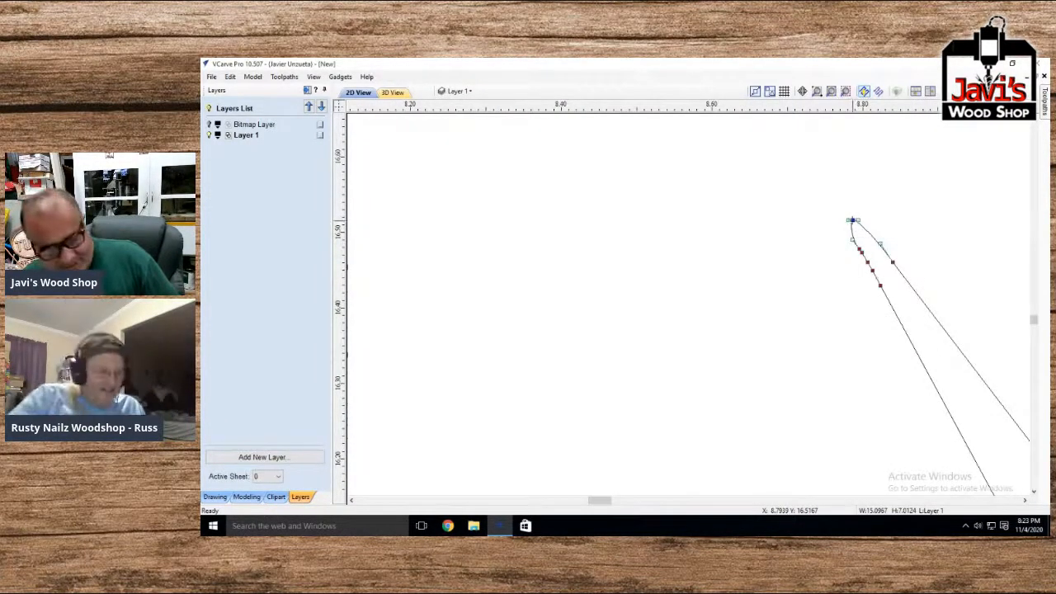
key("s")
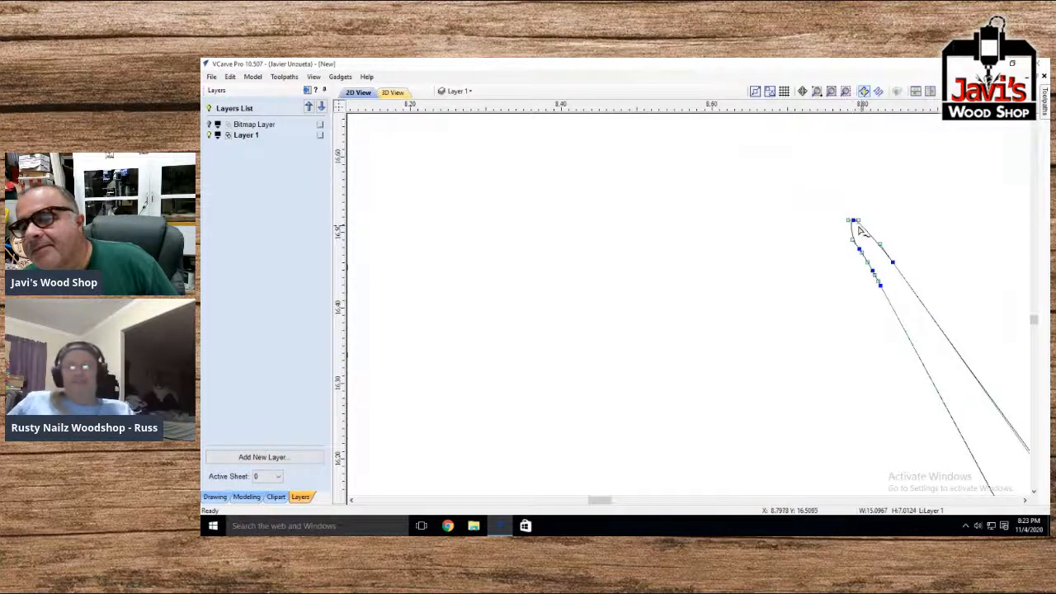
scroll(852, 221, "up", 3)
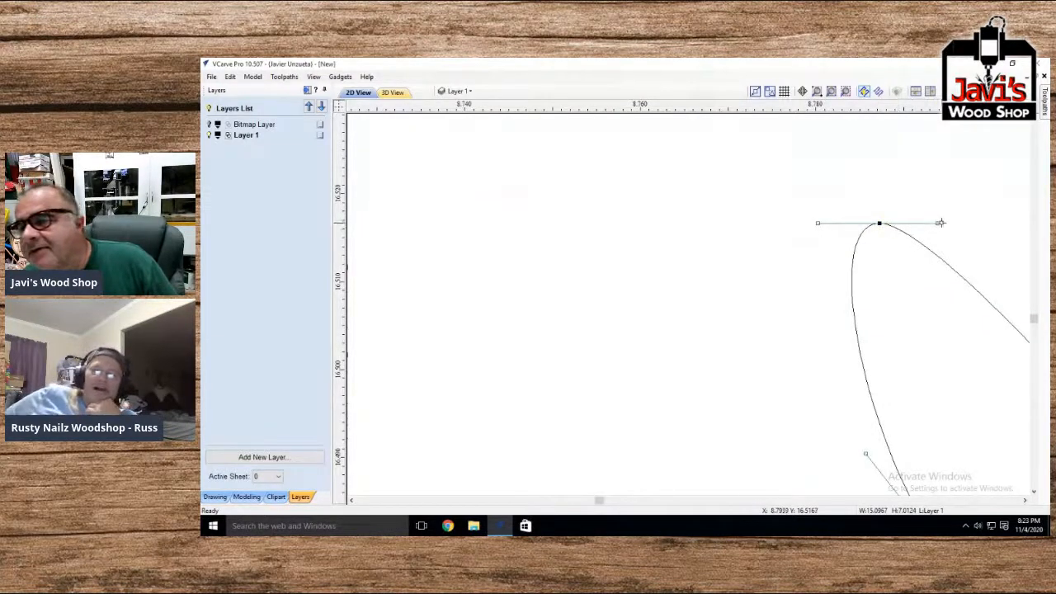
left_click_drag(936, 223, 925, 245)
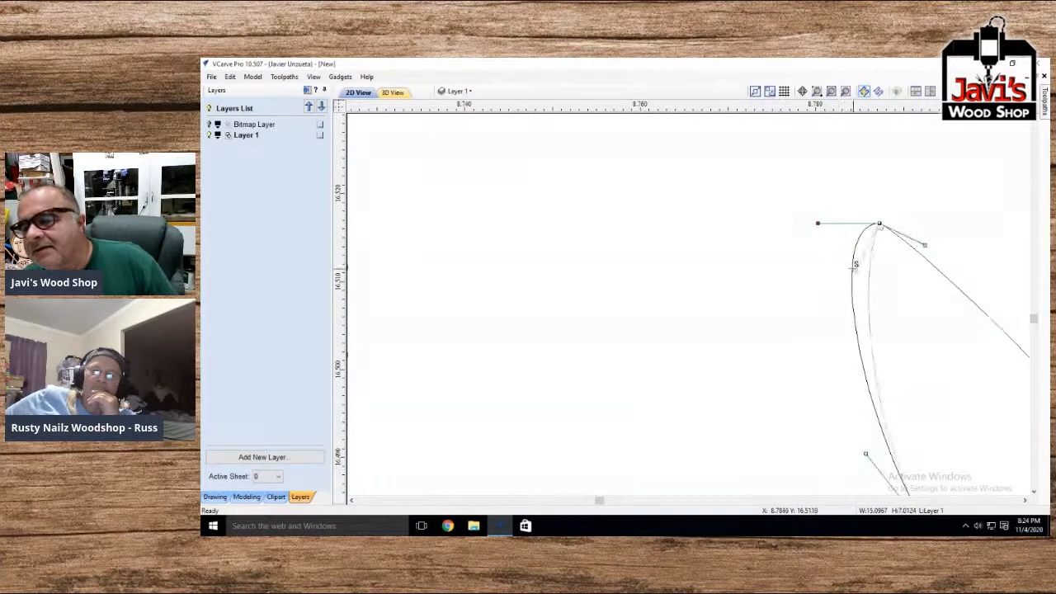
Delete the remaining surplus nodes just below the top prong's tip on both edges, keeping the tip node
scroll(918, 315, "down", 3)
scroll(918, 314, "down", 1)
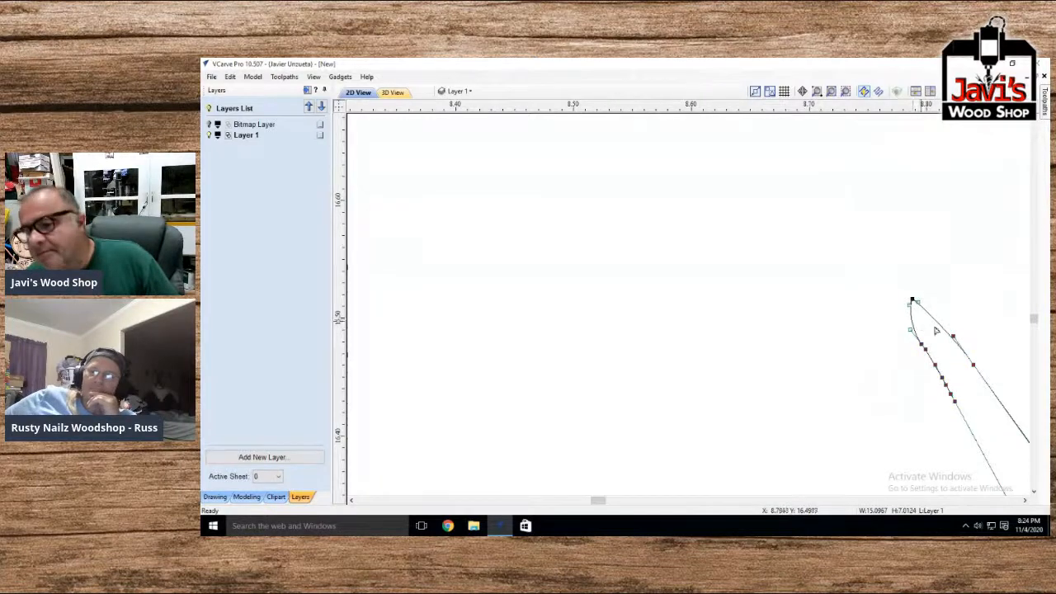
key("Delete")
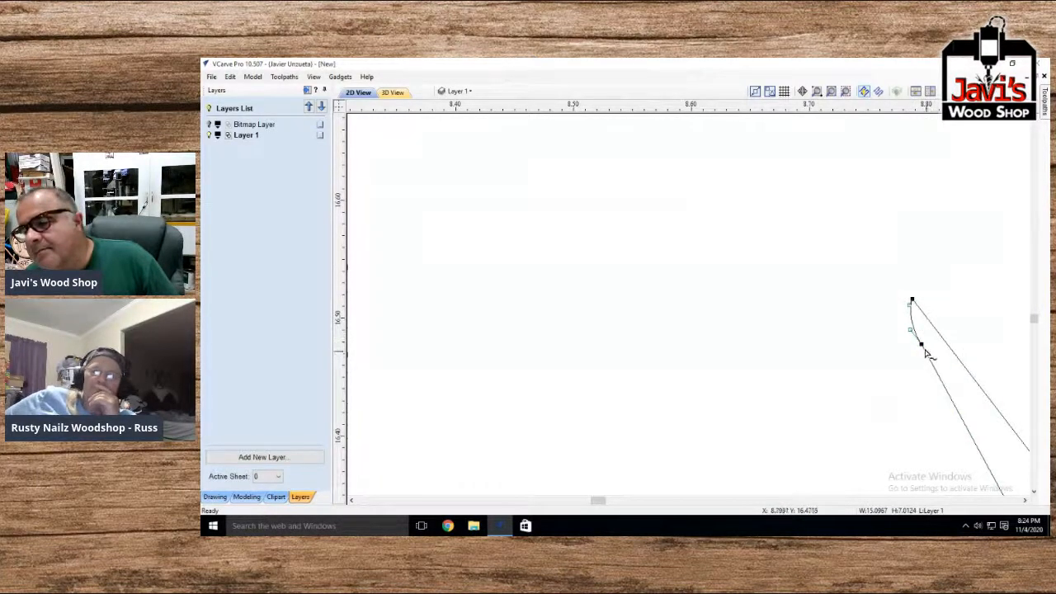
key("Delete")
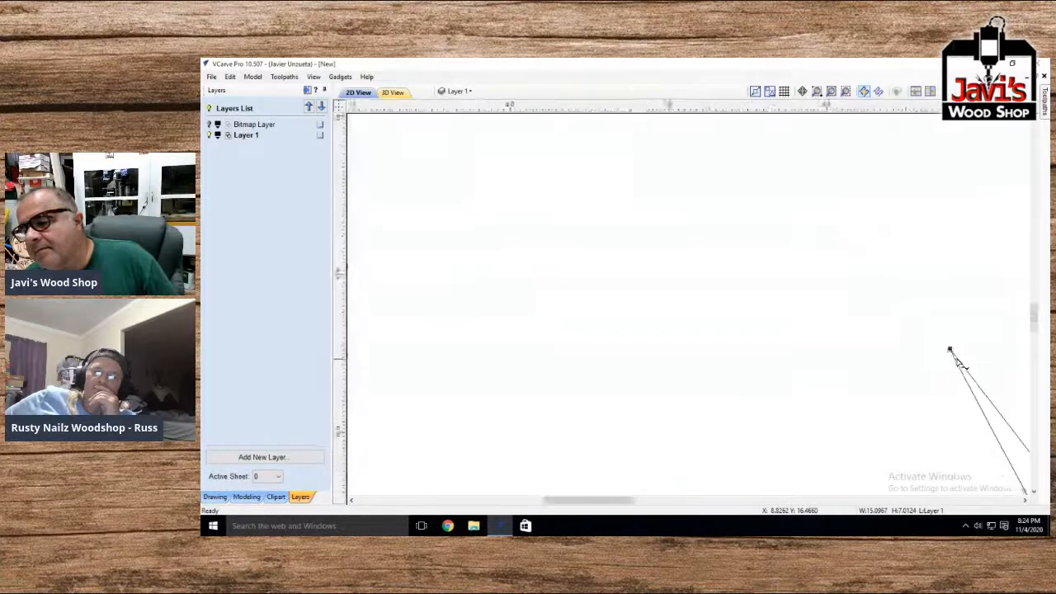
Select the right spark's outline for node editing and delete the surplus nodes along the lower part of its outer edges
scroll(940, 363, "down", 6)
scroll(875, 387, "down", 3)
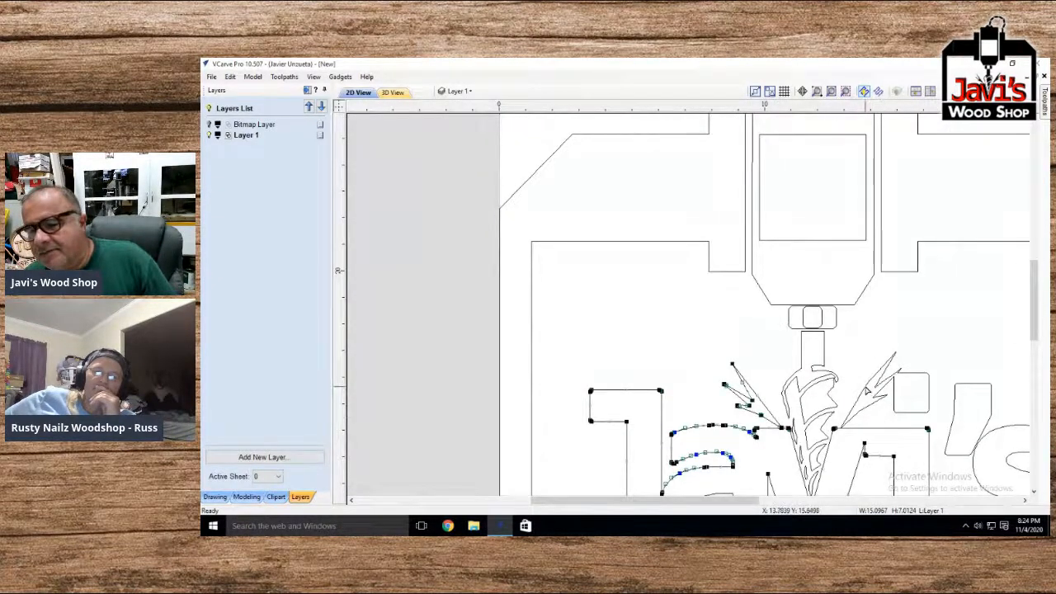
left_click(870, 394)
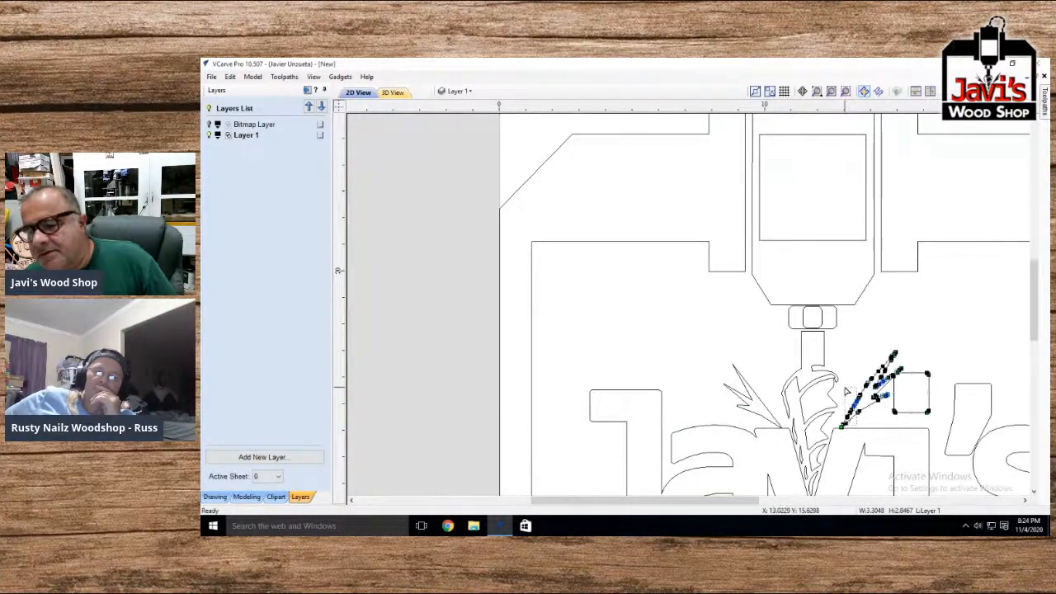
key("Delete")
left_click_drag(868, 405, 855, 373)
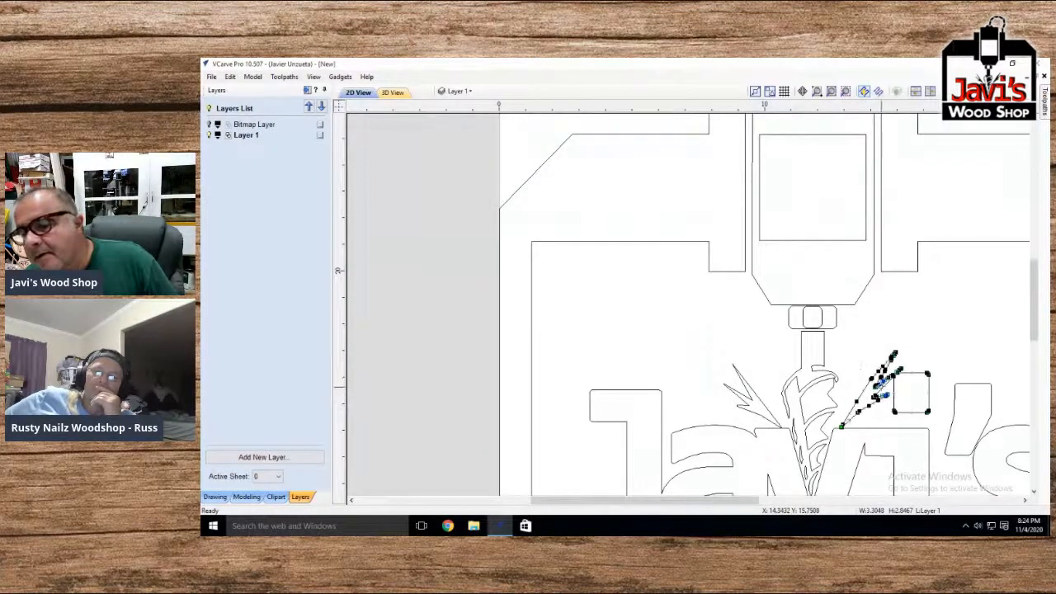
Delete the surplus nodes along both edges of the right spark's top prong and up the start of the middle prong
scroll(880, 386, "up", 5)
left_click_drag(924, 386, 762, 195)
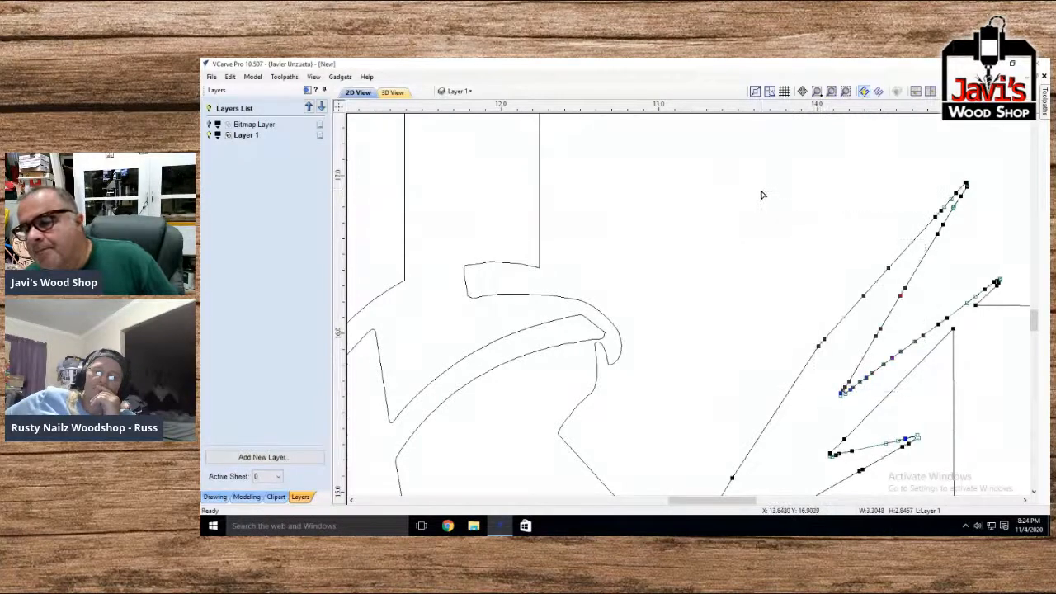
key("Delete")
key("Delete")
left_click_drag(966, 213, 941, 190)
key("Delete")
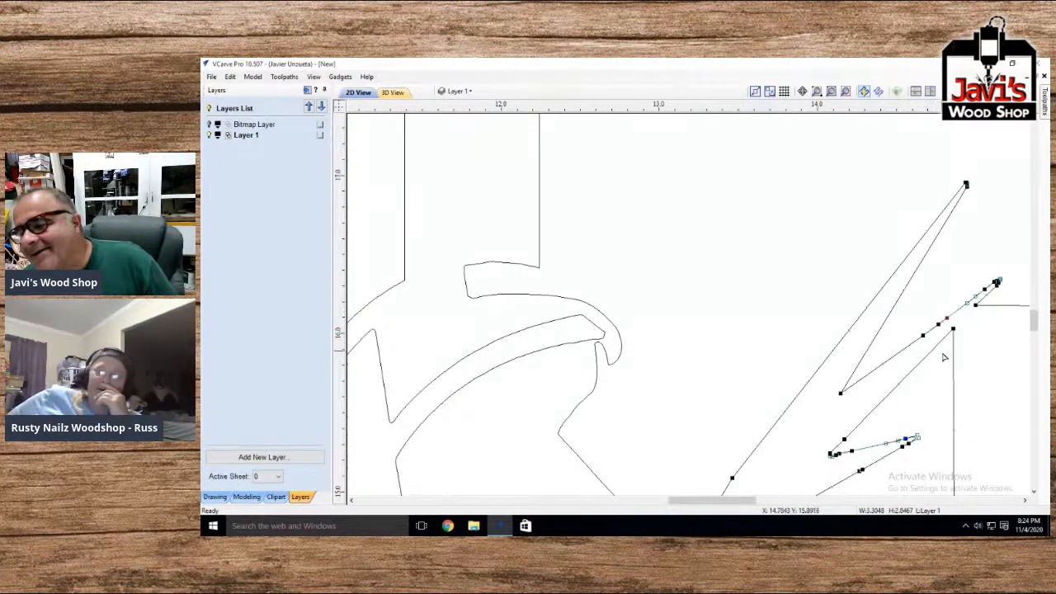
Delete the remaining surplus nodes on the right spark's middle prong and around its lower prong
left_click_drag(925, 343, 918, 308)
key("Delete")
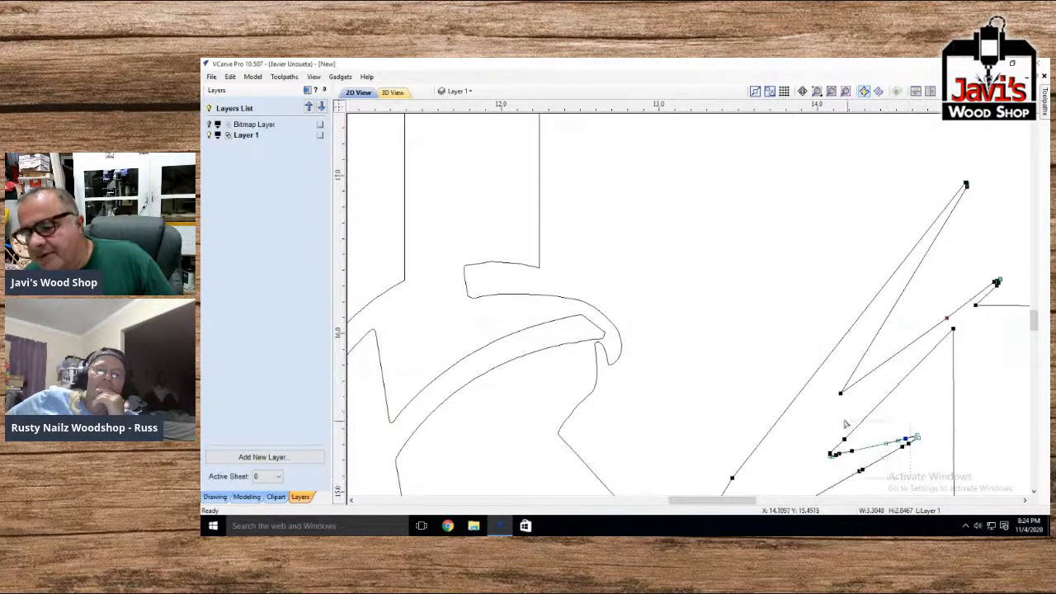
scroll(840, 427, "down", 5)
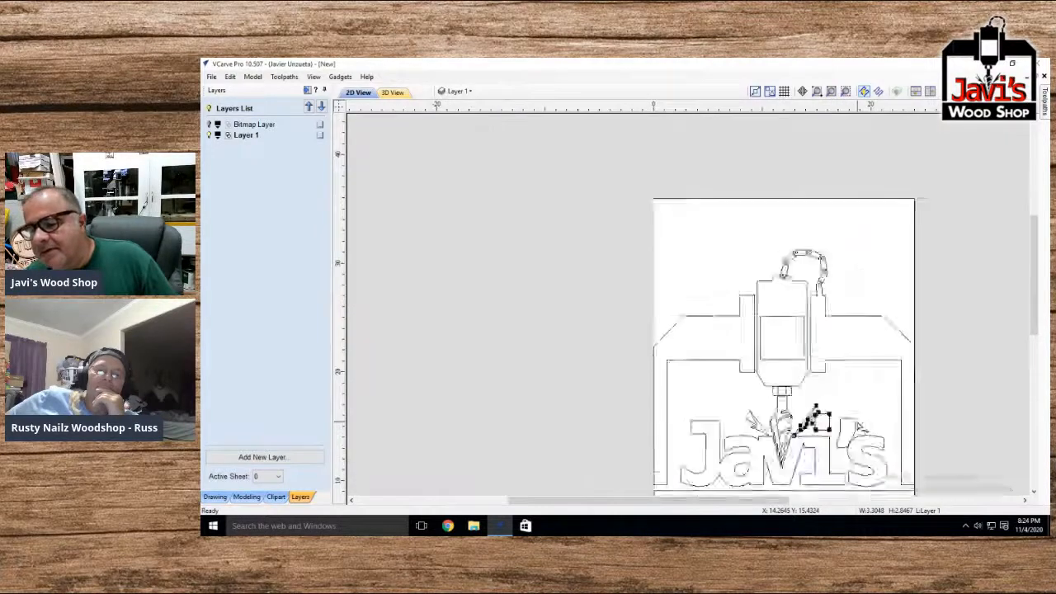
scroll(742, 433, "up", 5)
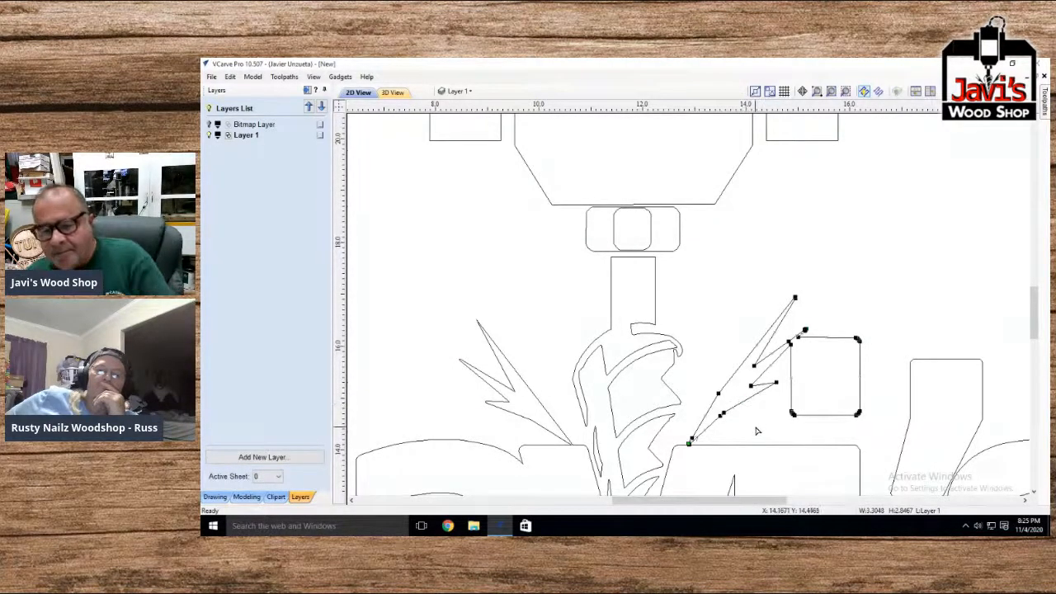
Show the Bitmap Layer again and select the letter s outline together with the flute shape on the router bit
scroll(754, 432, "down", 5)
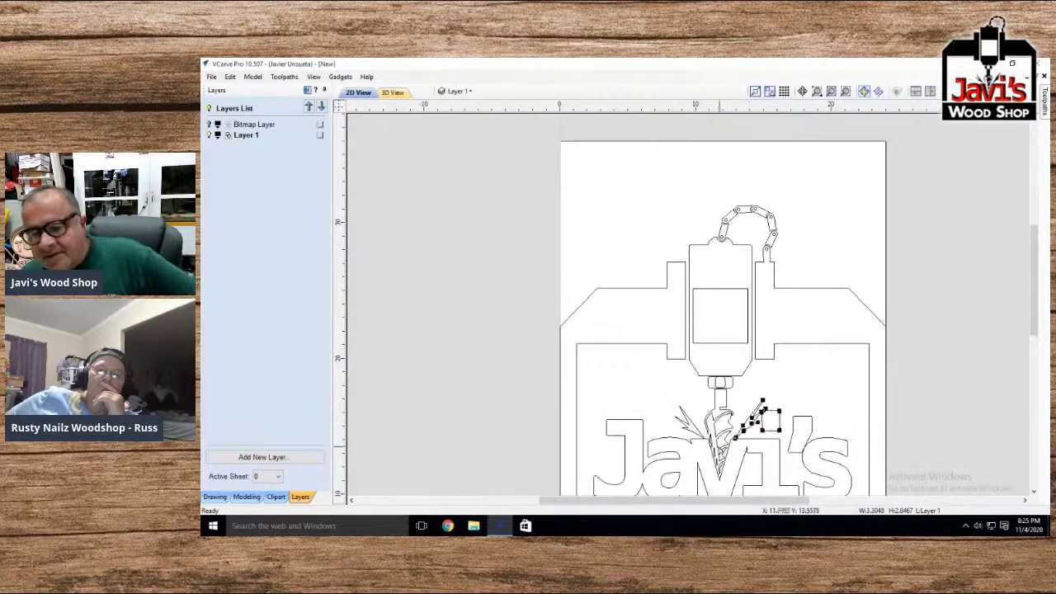
left_click(724, 437)
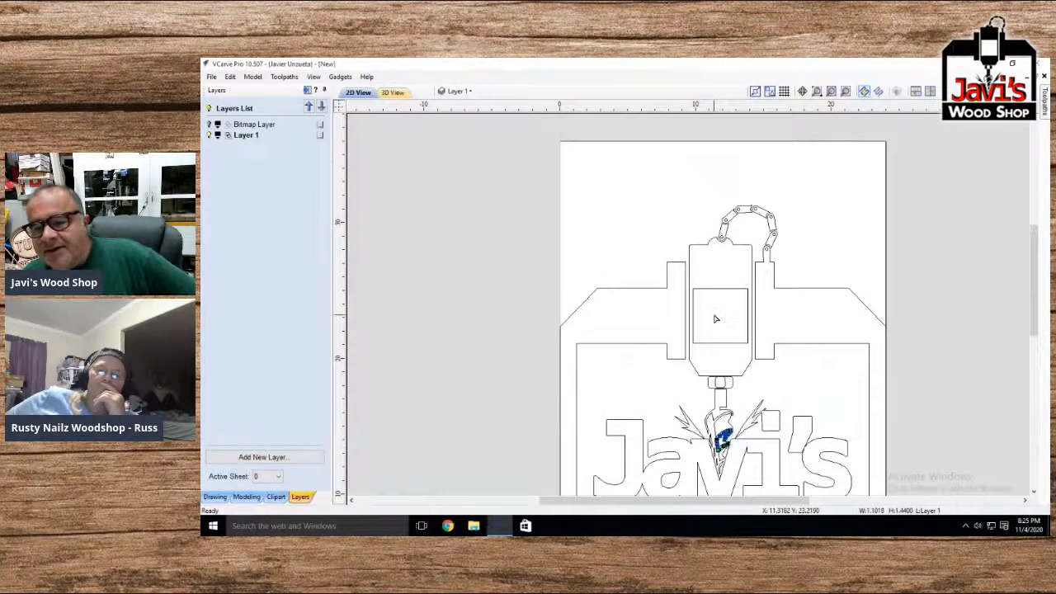
scroll(700, 315, "down", 4)
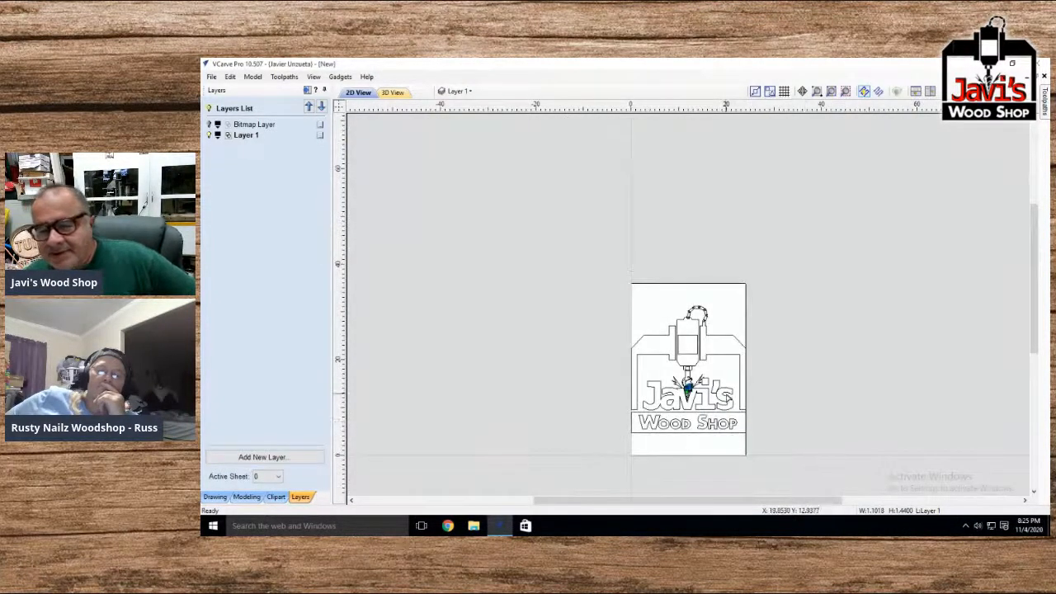
scroll(717, 408, "up", 5)
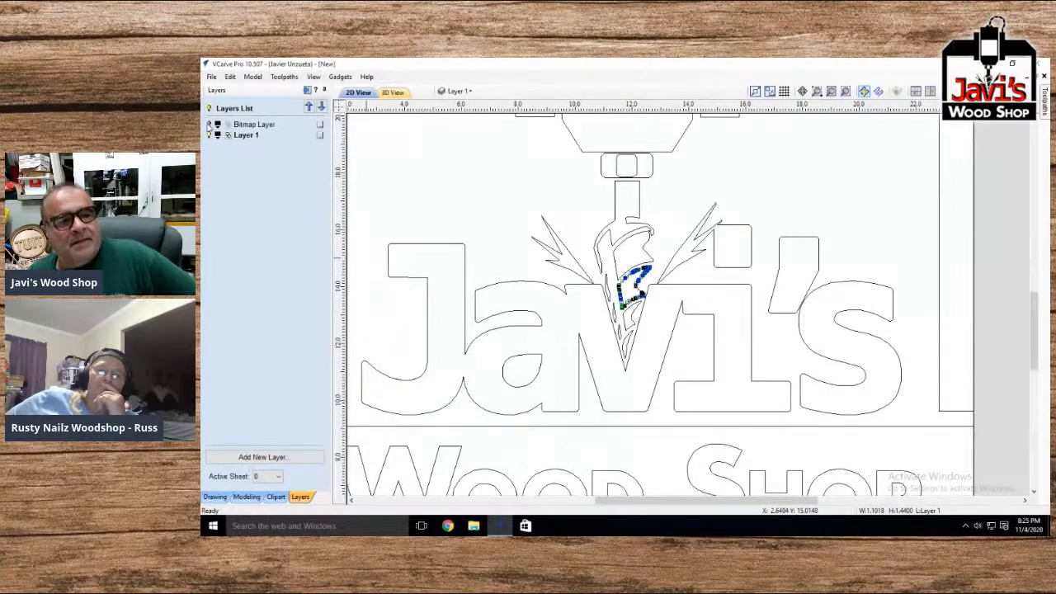
left_click(209, 125)
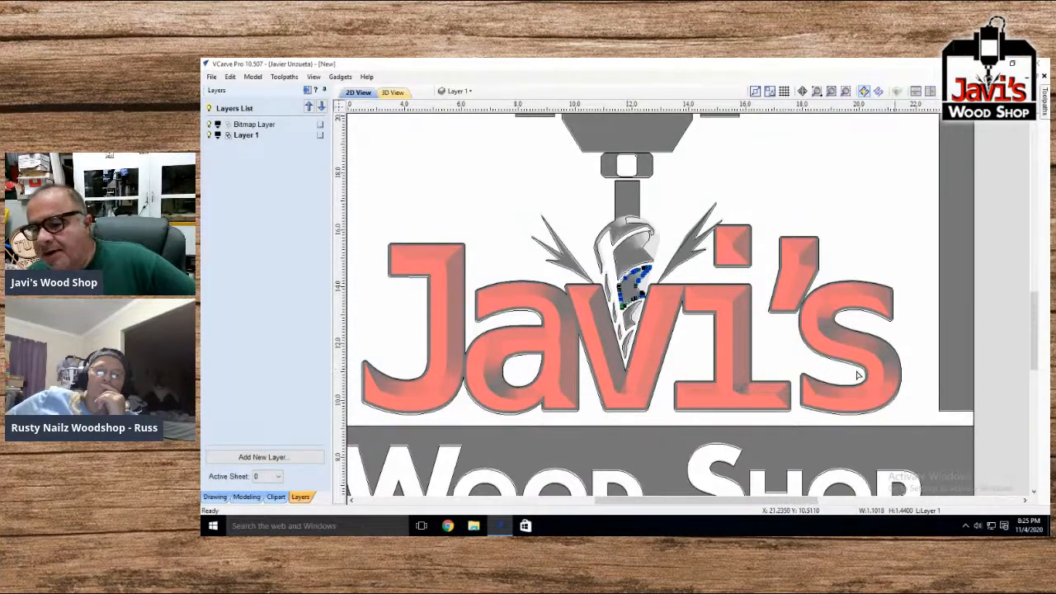
left_click(832, 355, "shift")
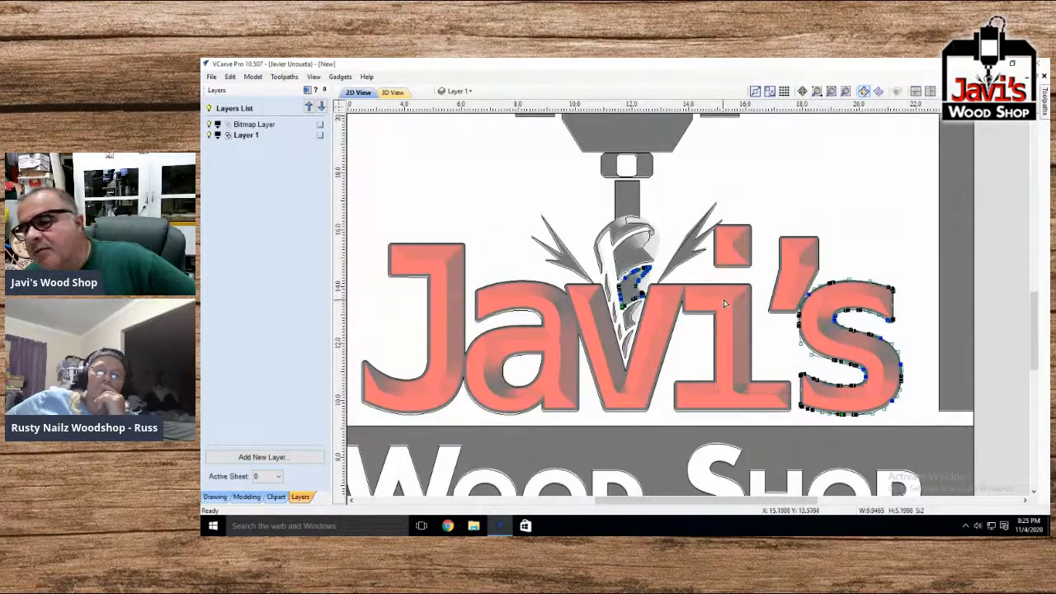
Offset the selected letter s and flute vectors inwards by 0.1 inches with sharp corners, keeping the originals
left_click(216, 498)
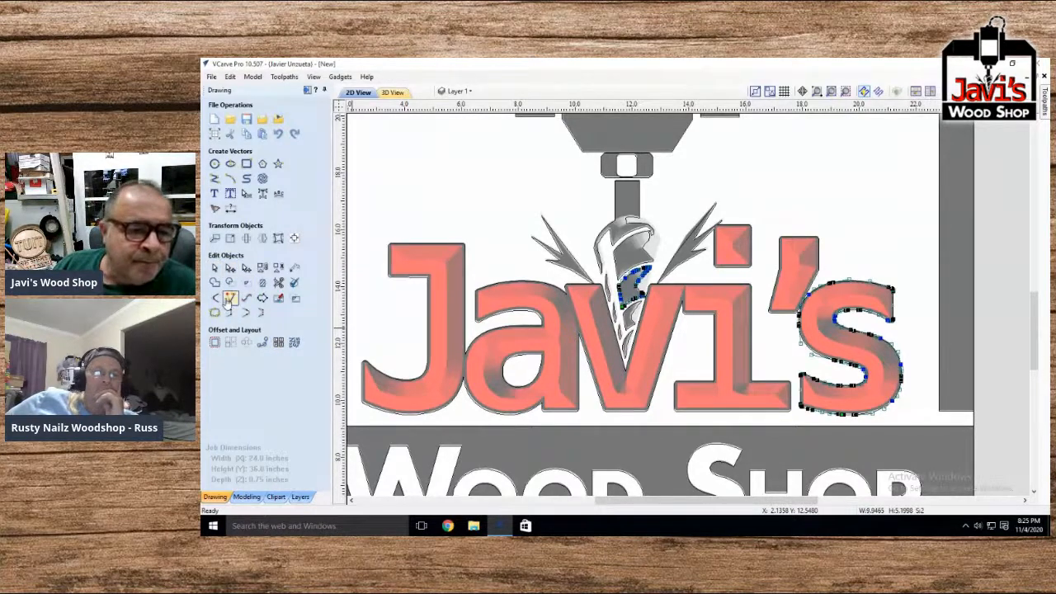
left_click(215, 342)
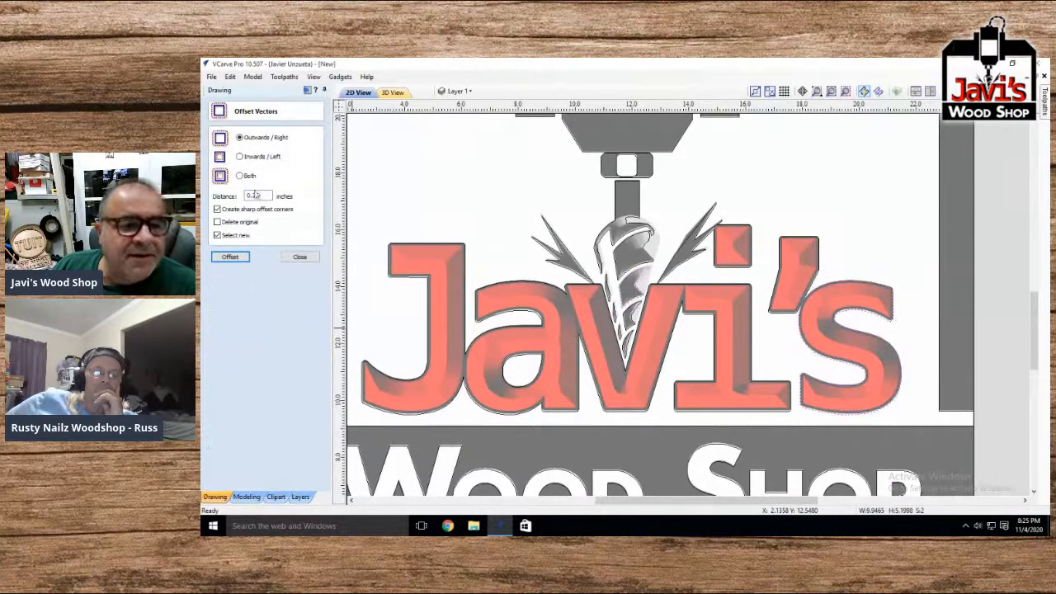
left_click_drag(252, 196, 278, 200)
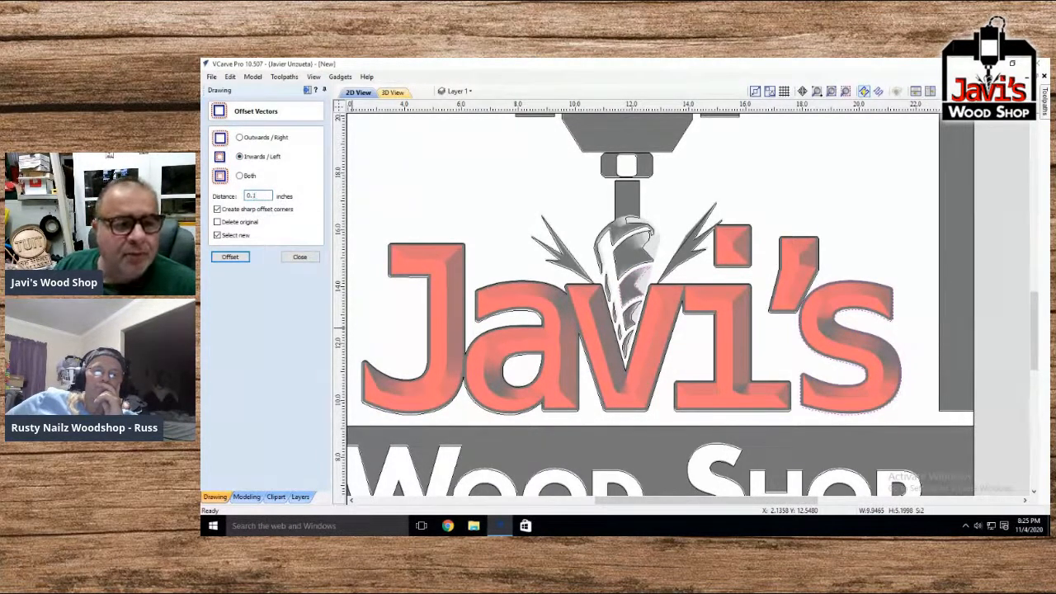
left_click(237, 257)
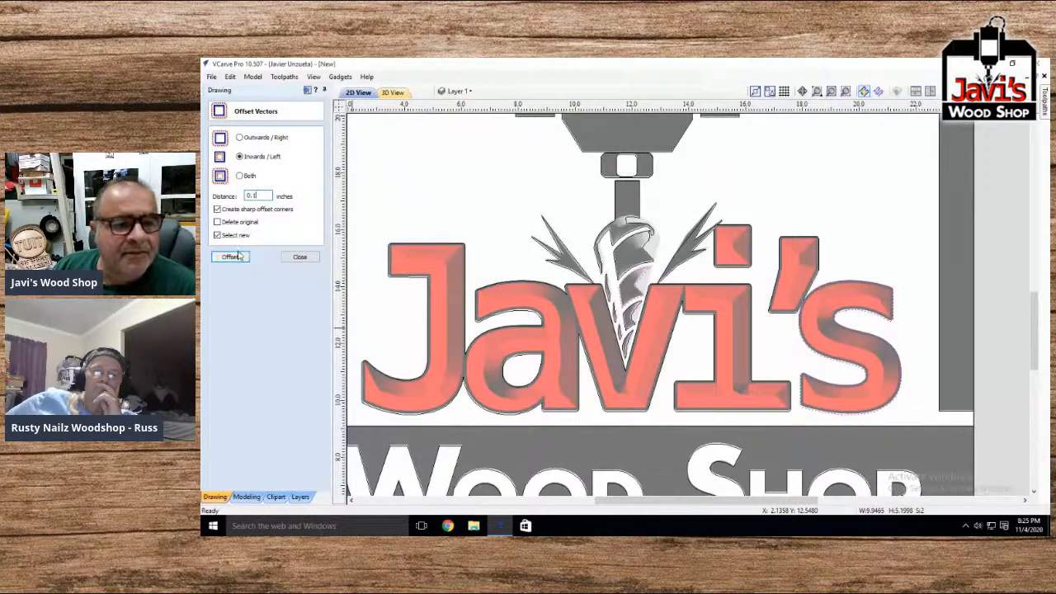
left_click(238, 258)
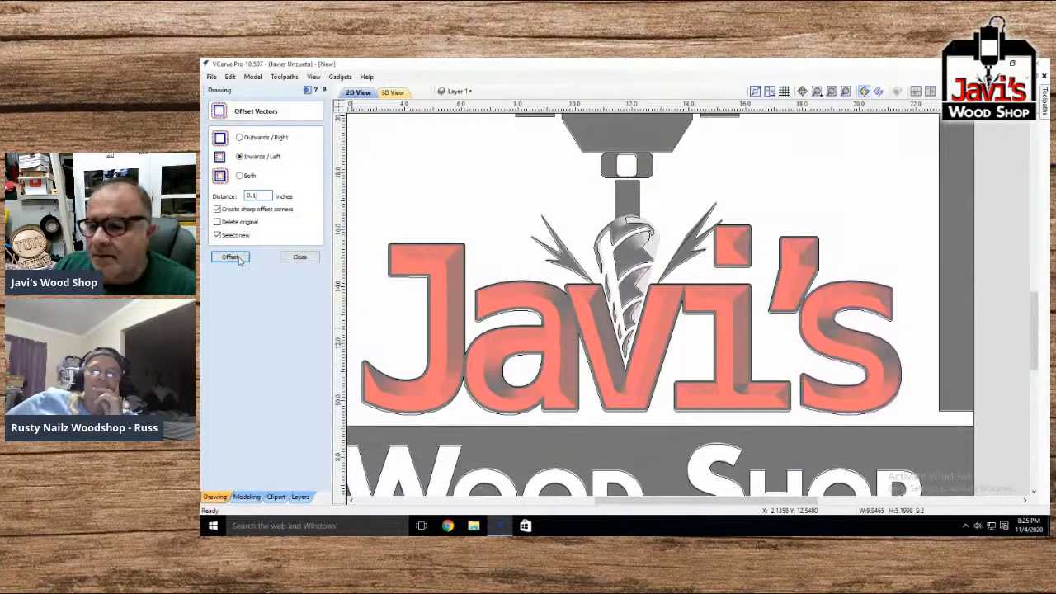
Compare the offset with the logo's red border and try an inward offset of 0.25 inches instead
scroll(825, 361, "up", 3)
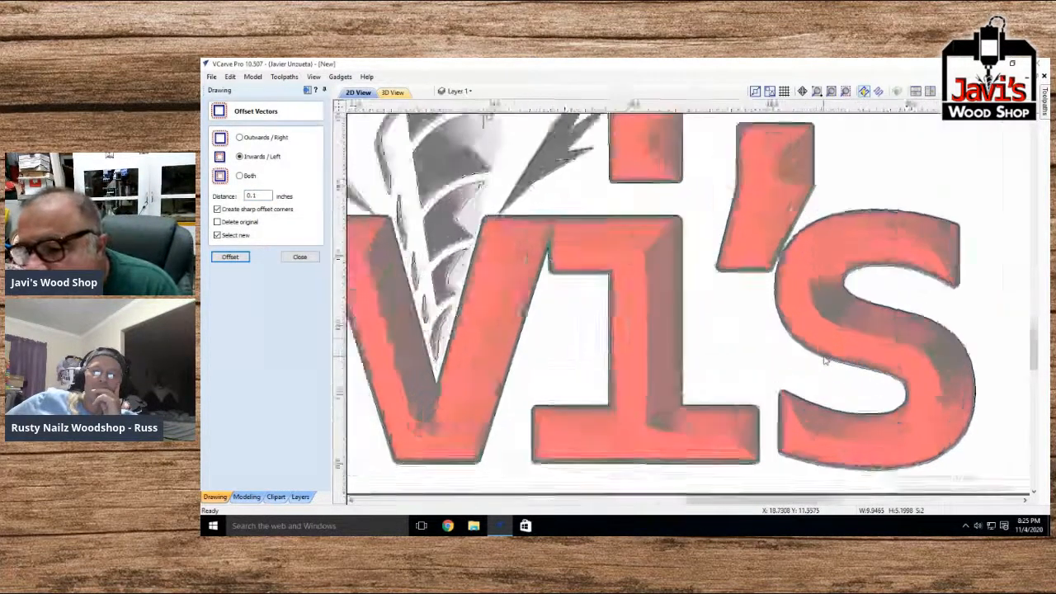
scroll(825, 360, "up", 4)
scroll(824, 360, "down", 5)
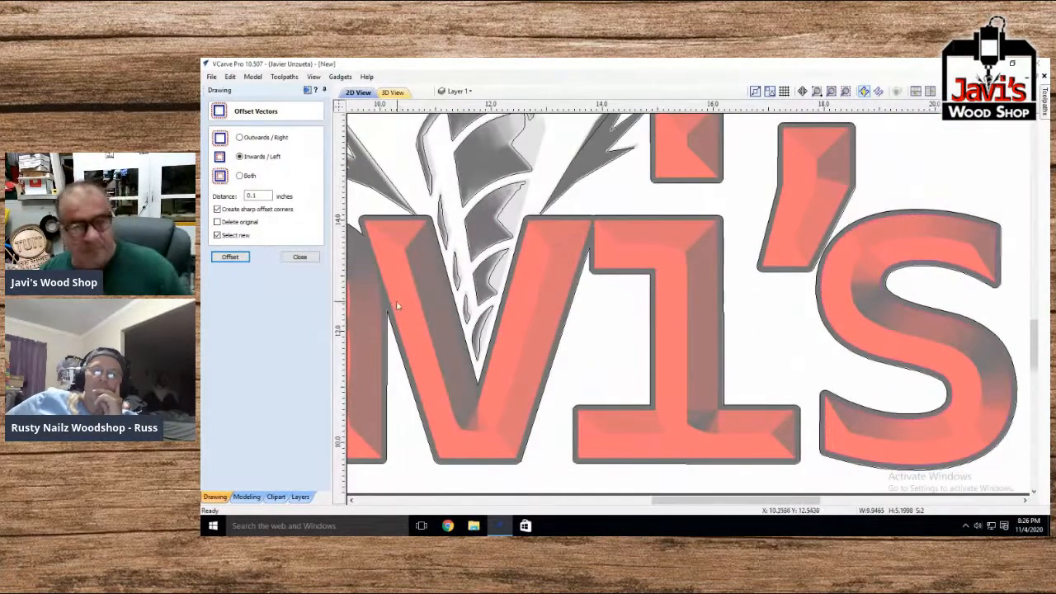
left_click(404, 304)
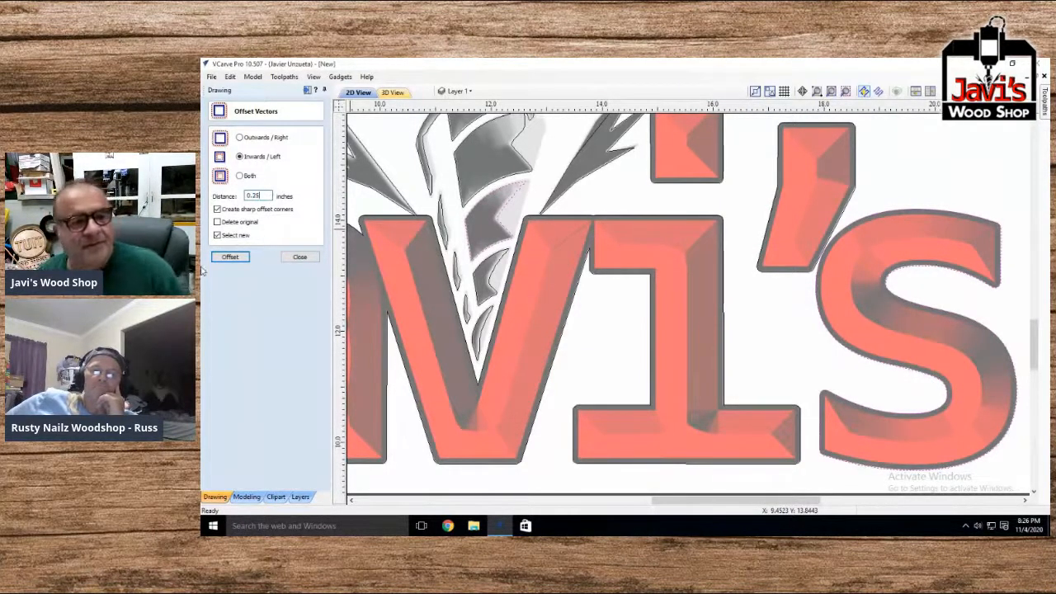
left_click(231, 257)
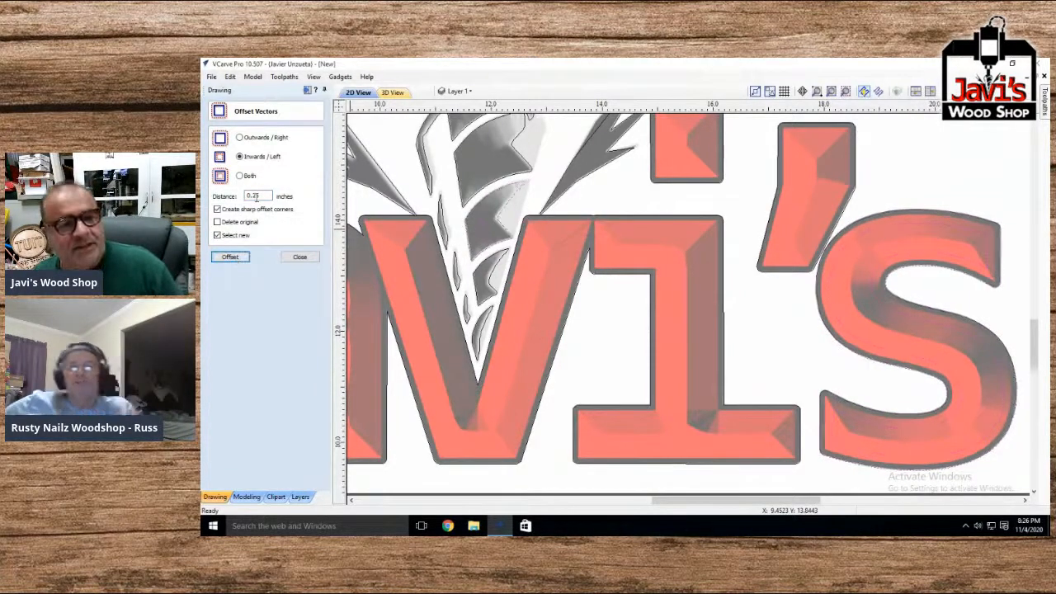
Return the offset distance to 0.1 inches, redo the inward offset and check it against the edge of the s
left_click_drag(258, 196, 254, 196)
type("1")
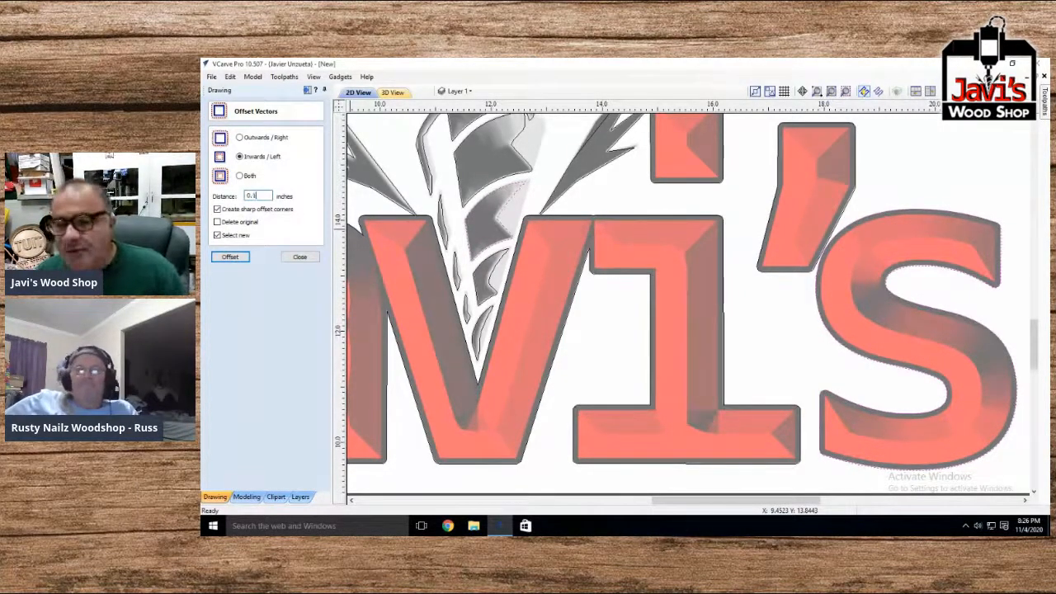
left_click(230, 257)
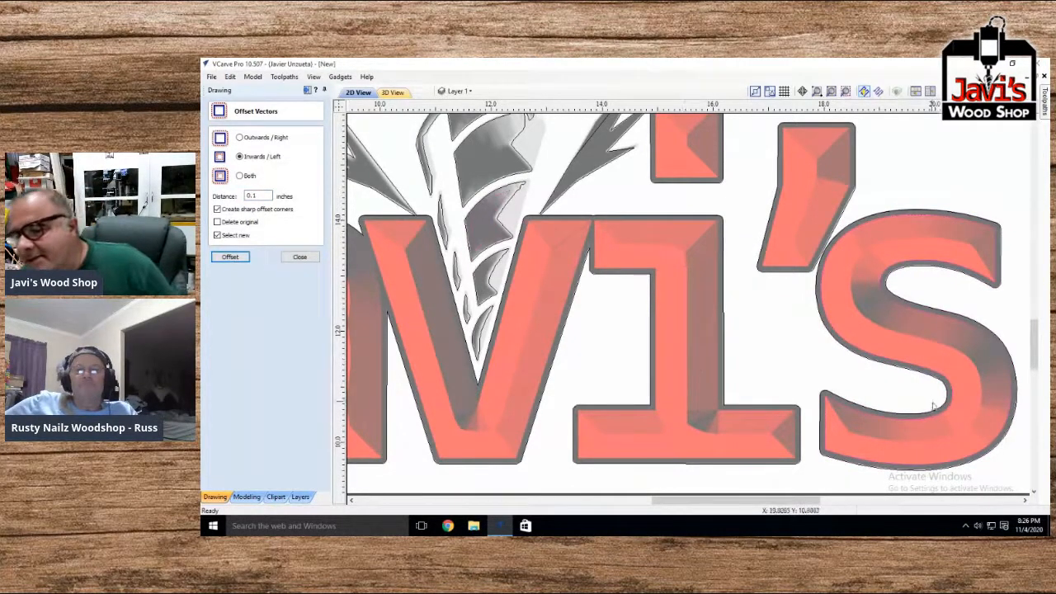
scroll(831, 314, "up", 5)
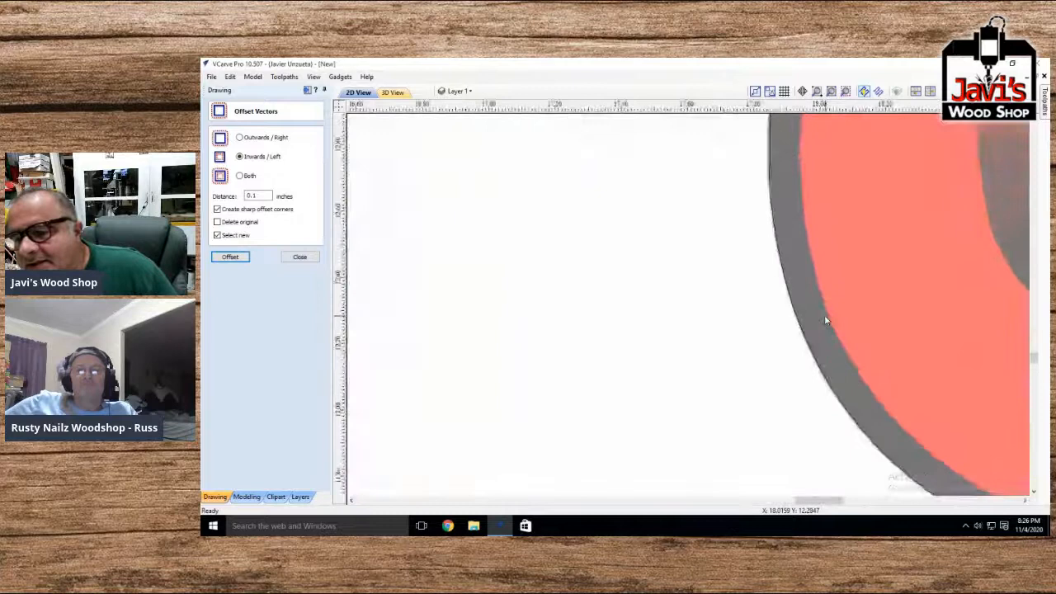
scroll(831, 314, "down", 5)
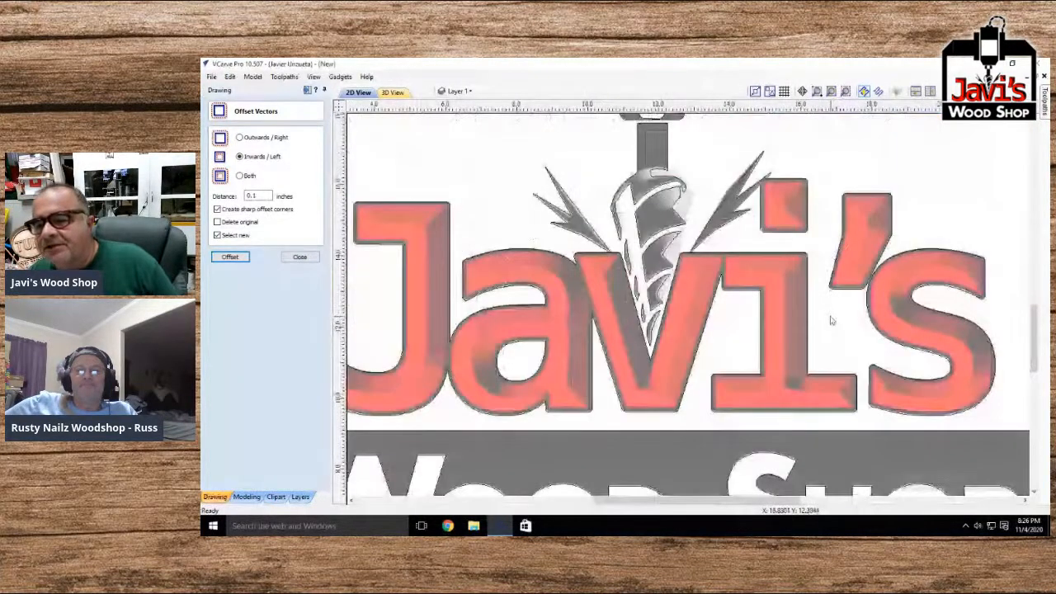
Offset the apostrophe, the i's dot with the right spark, and the main lettering outline inwards by 0.1 inches
left_click(839, 301)
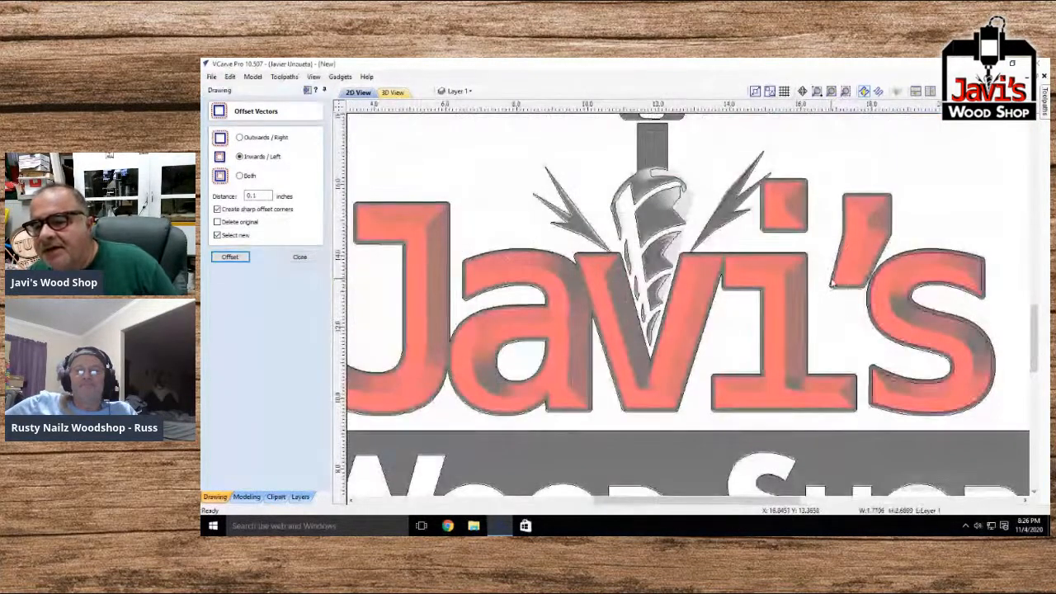
left_click(228, 258)
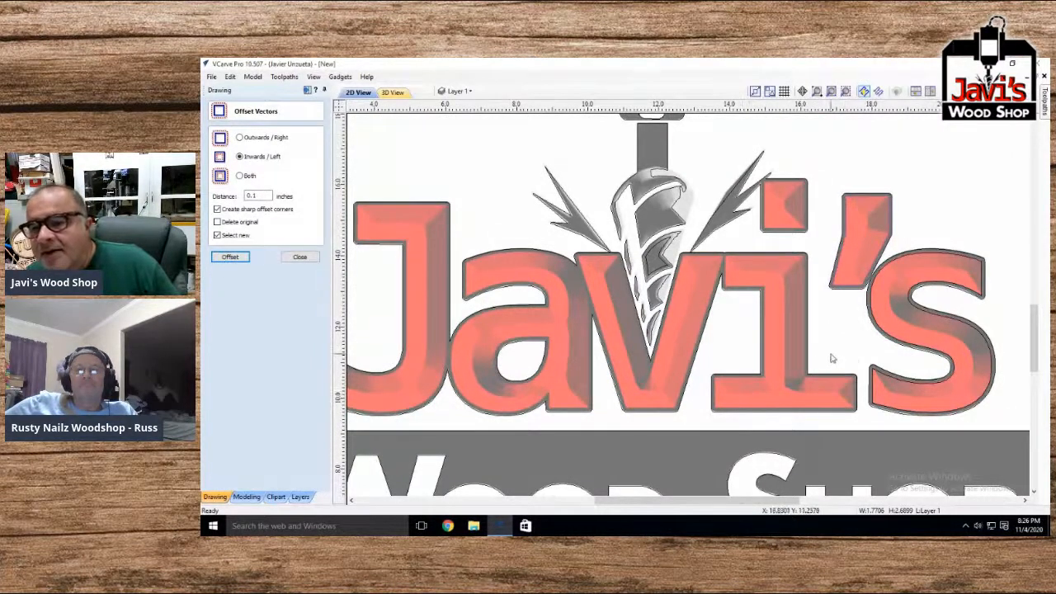
left_click(792, 219)
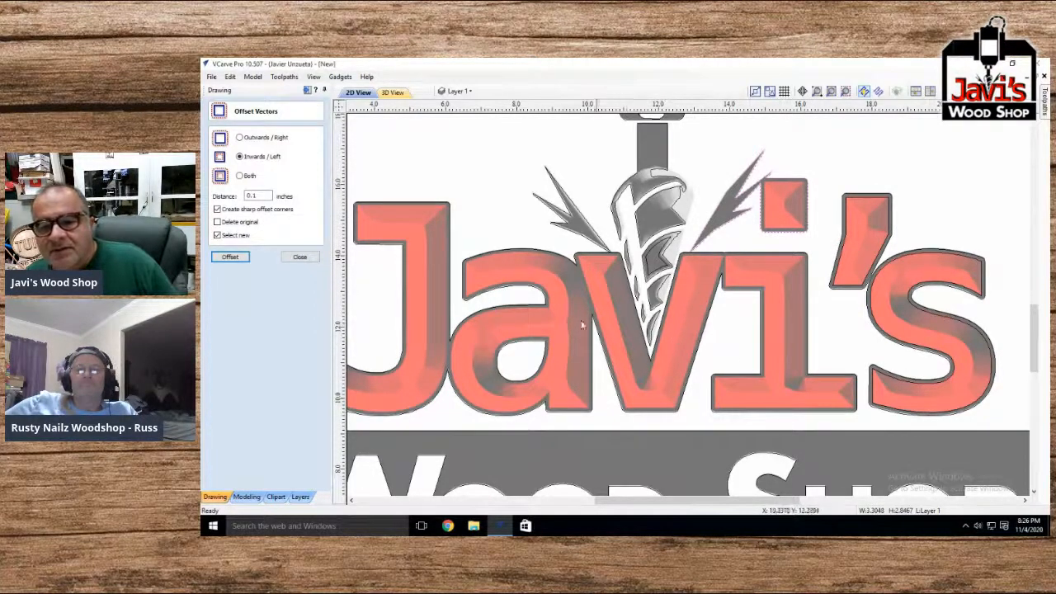
left_click(770, 387)
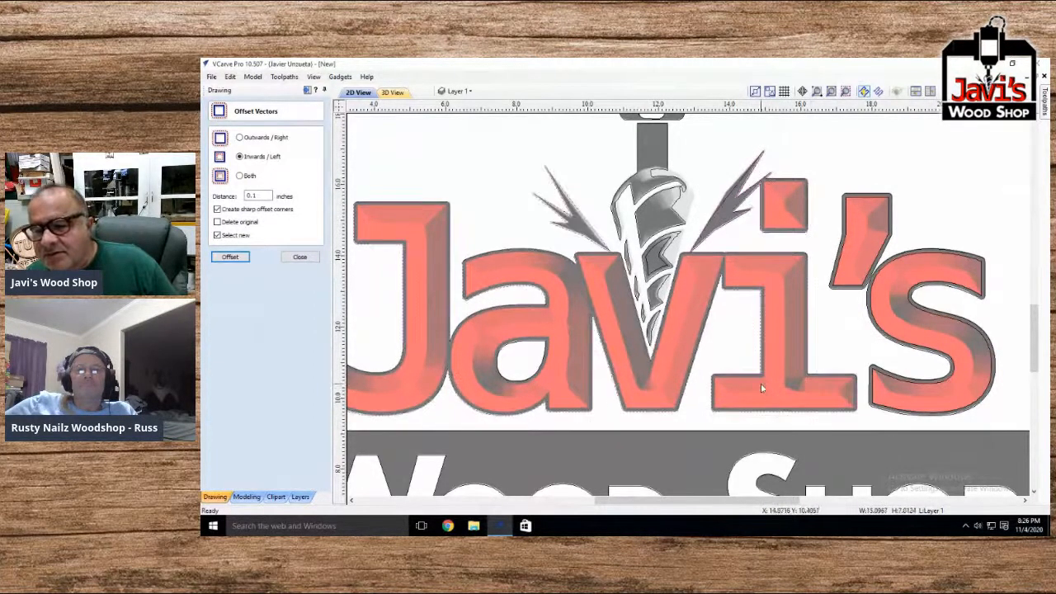
left_click(243, 260)
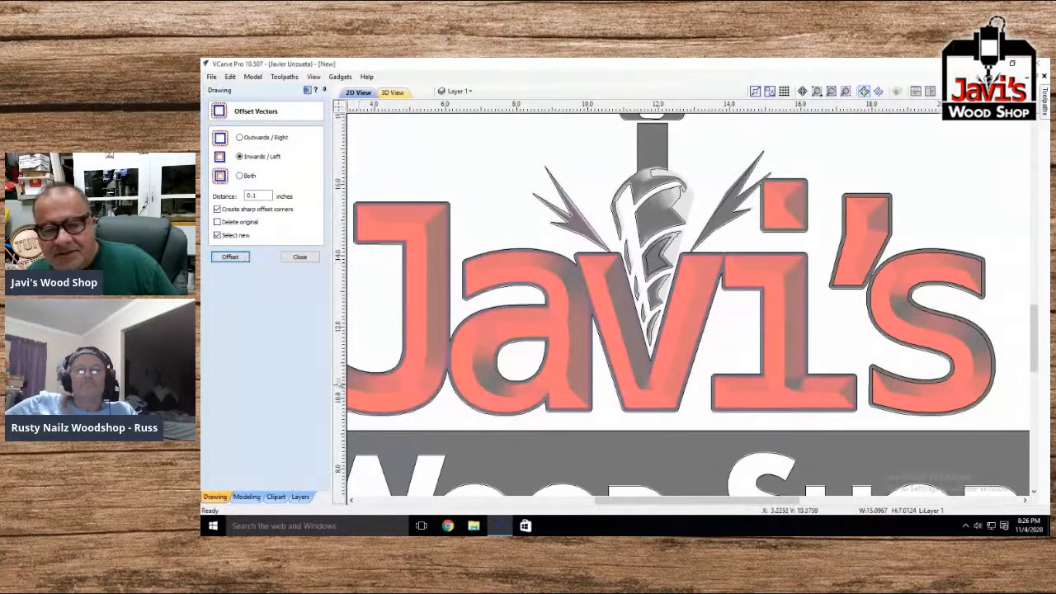
left_click(408, 355, "shift")
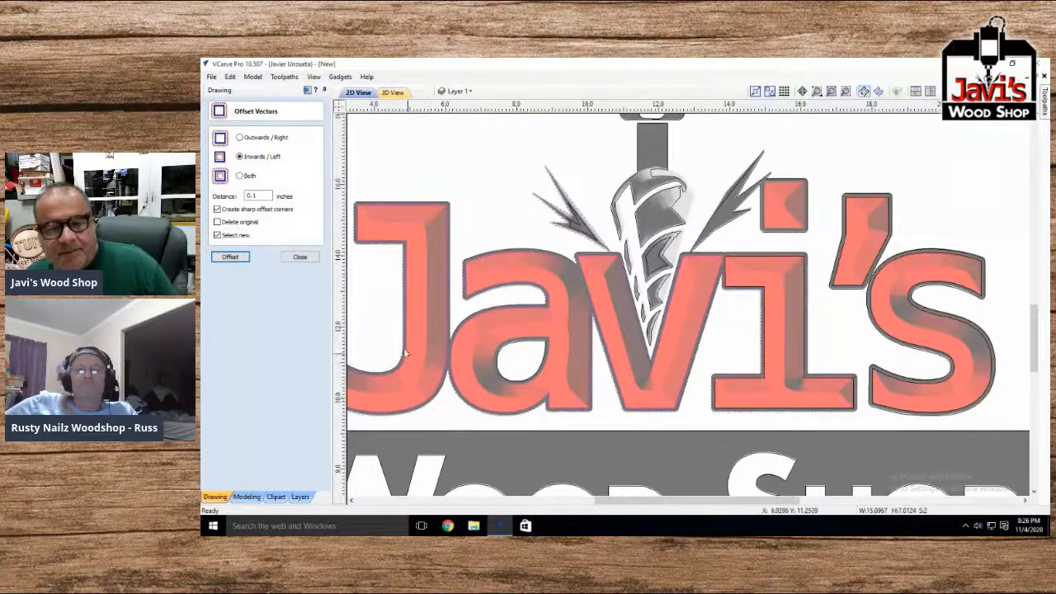
left_click(231, 257)
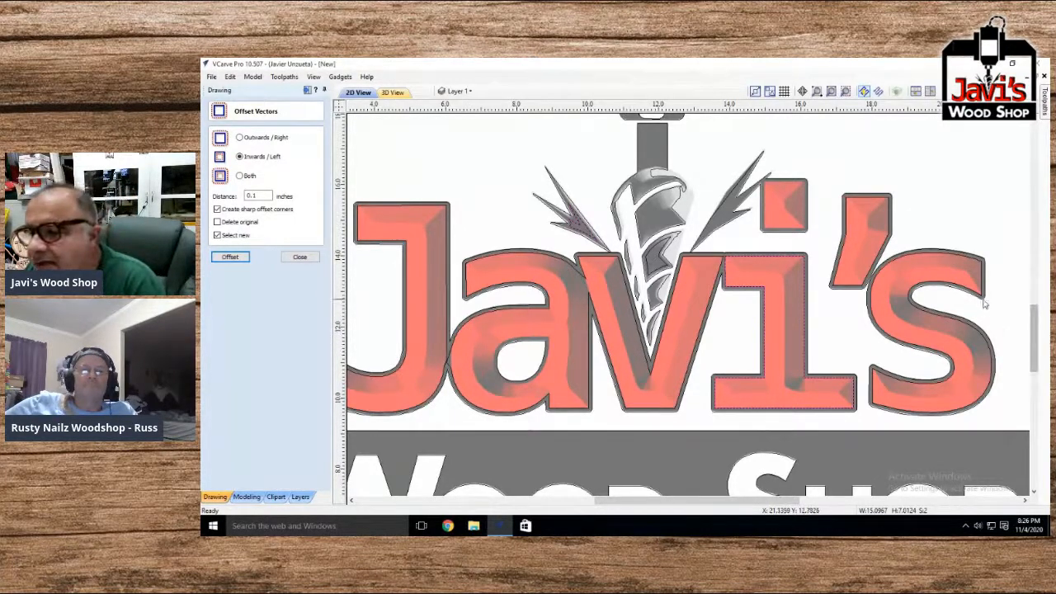
middle_click_drag(925, 320, 627, 309)
scroll(627, 309, "up", 4)
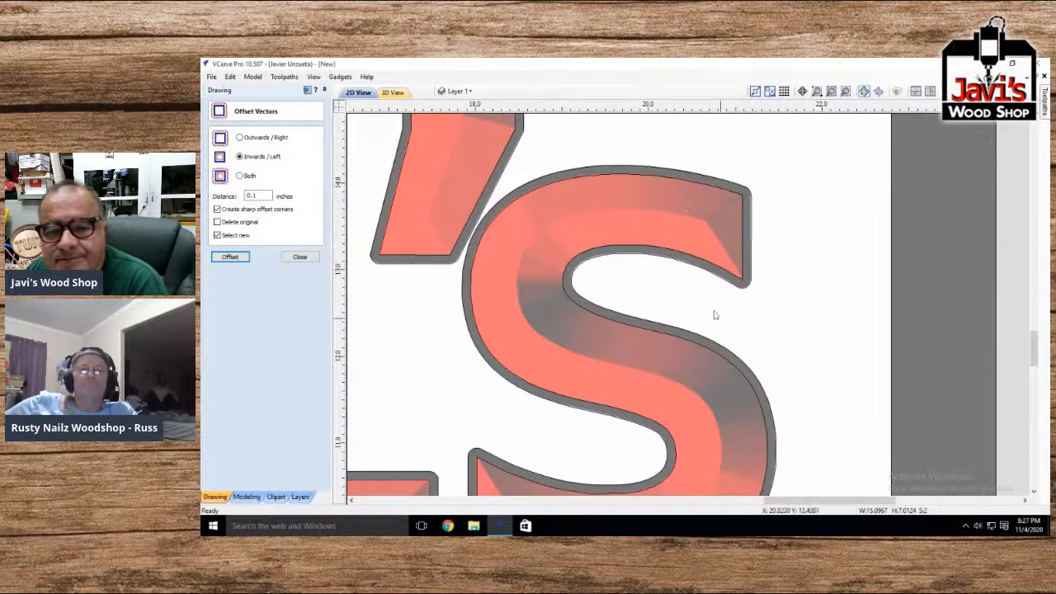
Draw a V-shaped polyline at the upper end of the s, joining both inner corners to the bevel's ridge point
left_click(299, 256)
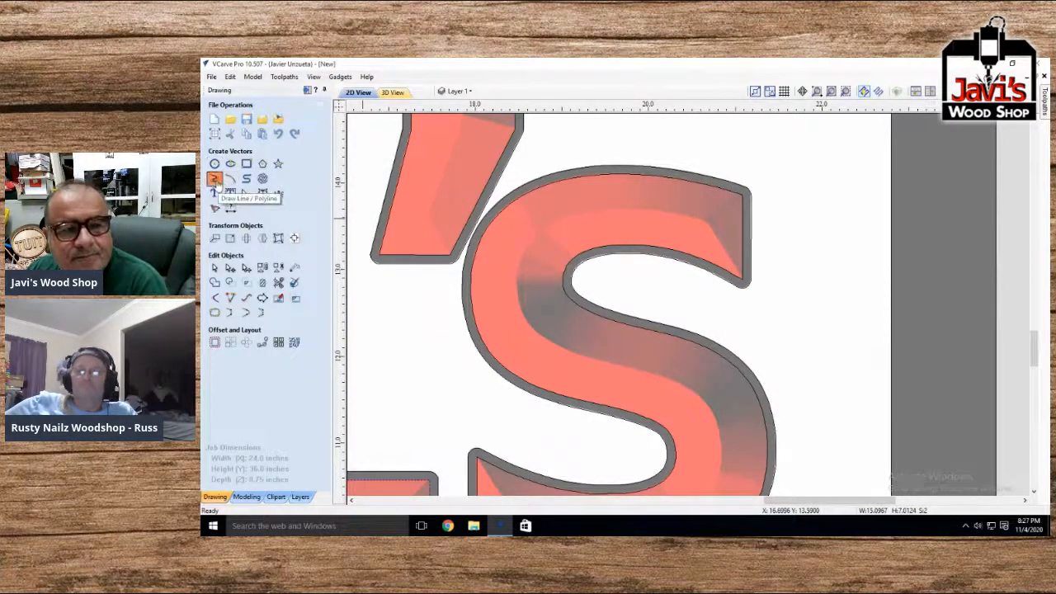
left_click(216, 179)
left_click(741, 194)
left_click(704, 219)
left_click(740, 277)
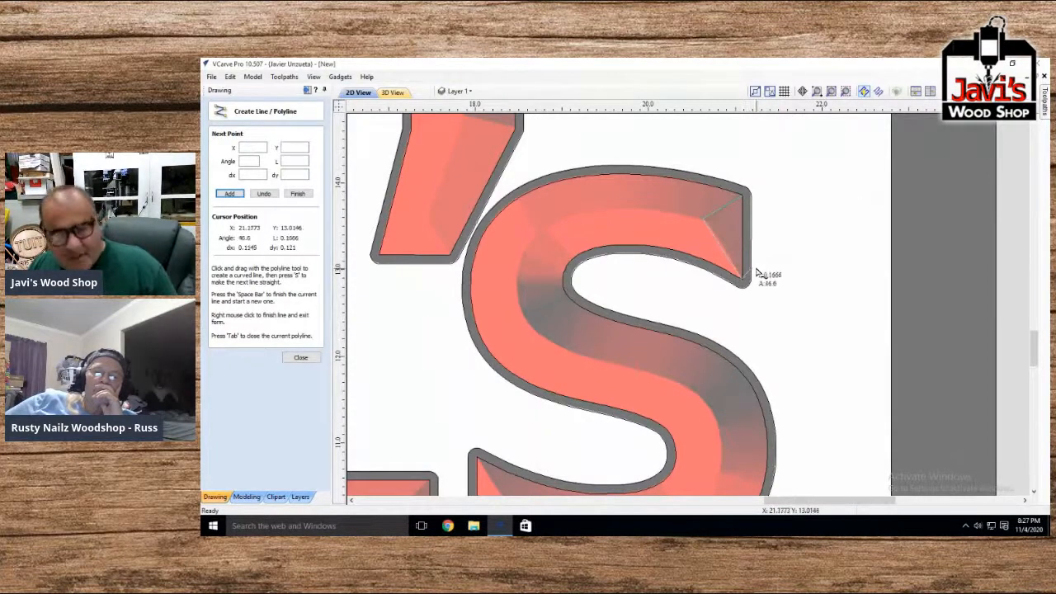
right_click(708, 225)
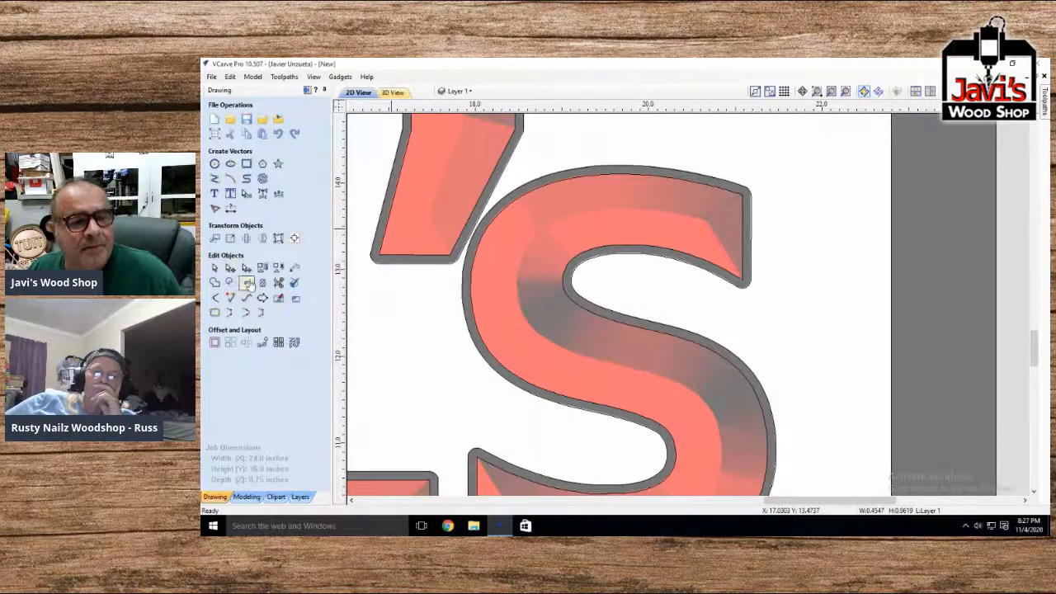
Start a curved polyline at the s's upper ridge point and trace the bevel ridge through the middle of the letter into its lower bend
left_click(230, 178)
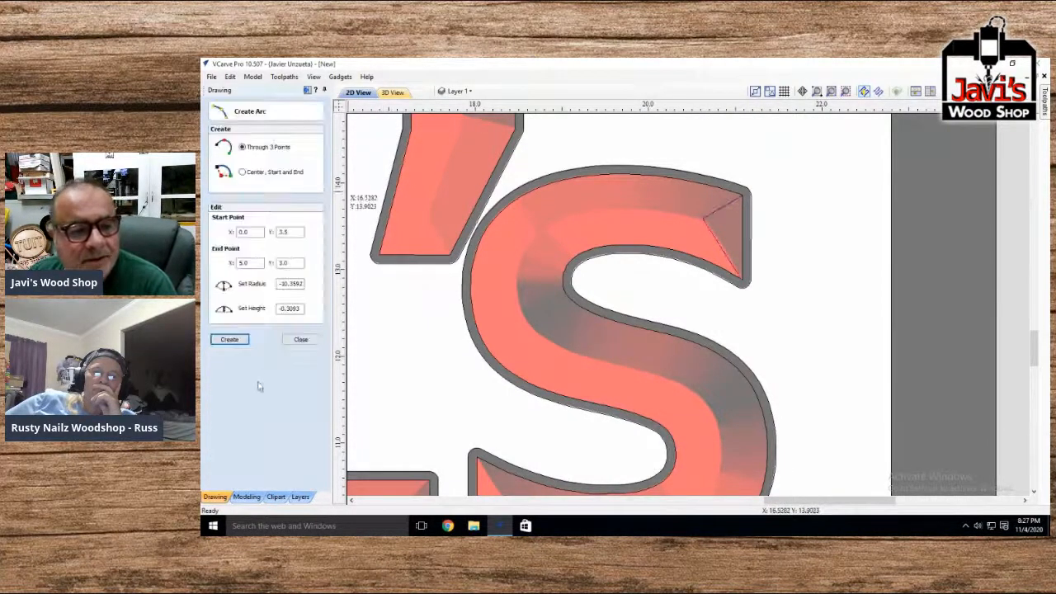
left_click(300, 340)
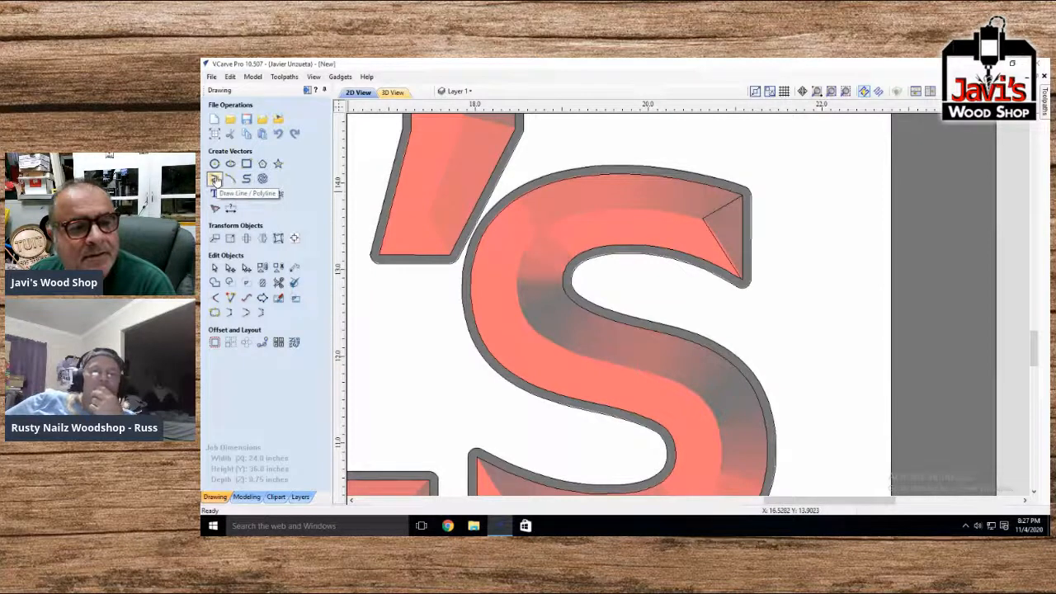
left_click(215, 178)
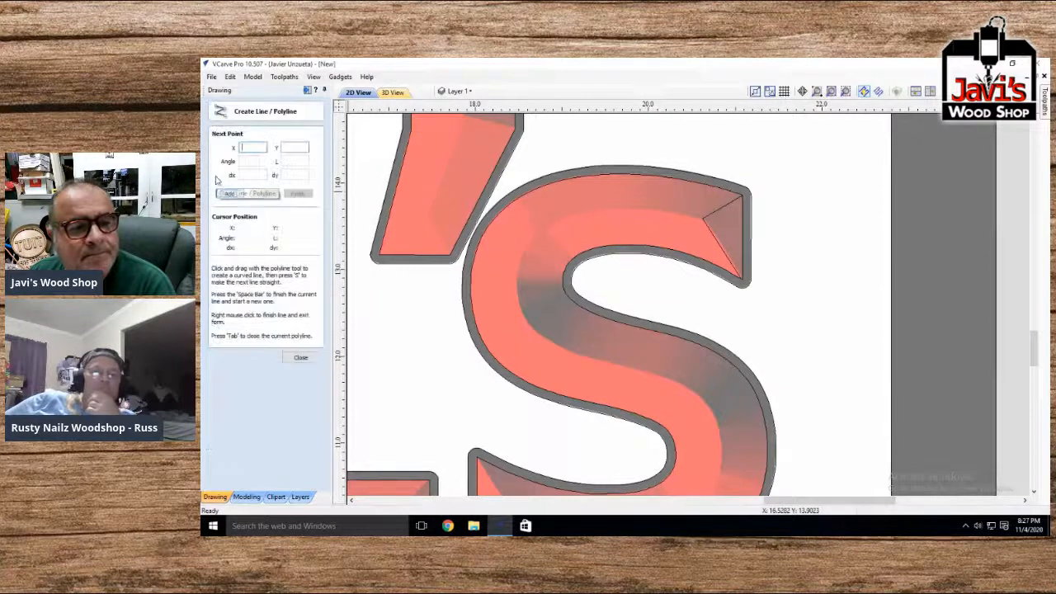
left_click(701, 217)
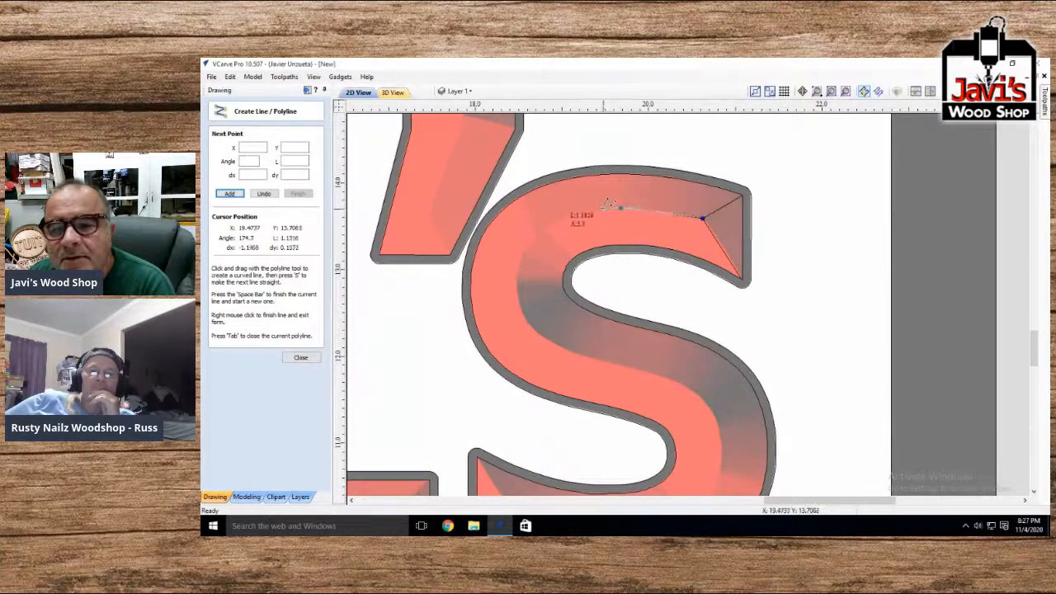
left_click(620, 207)
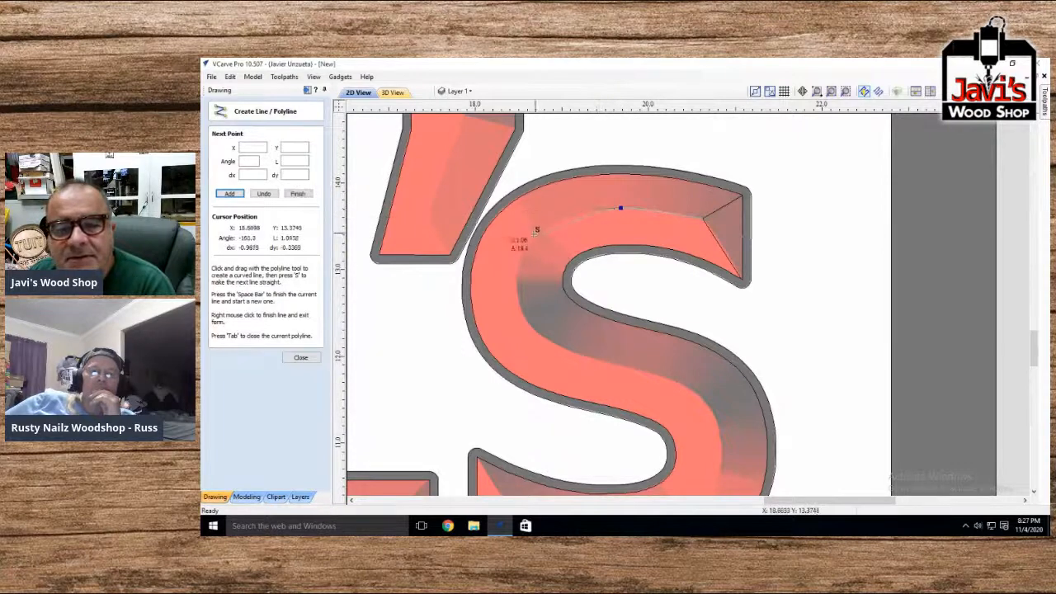
left_click_drag(531, 238, 517, 263)
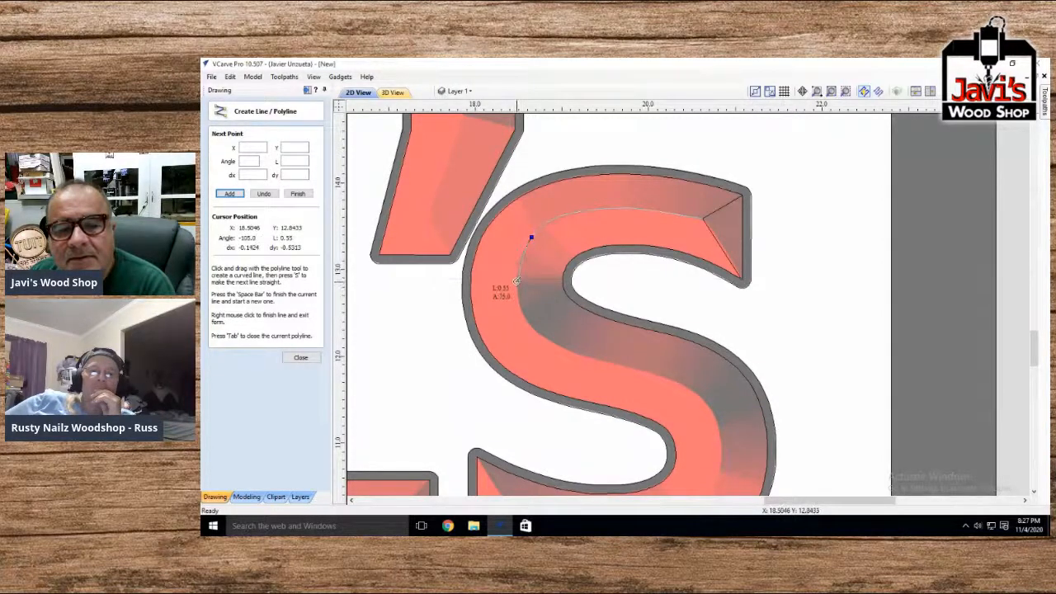
left_click(516, 280)
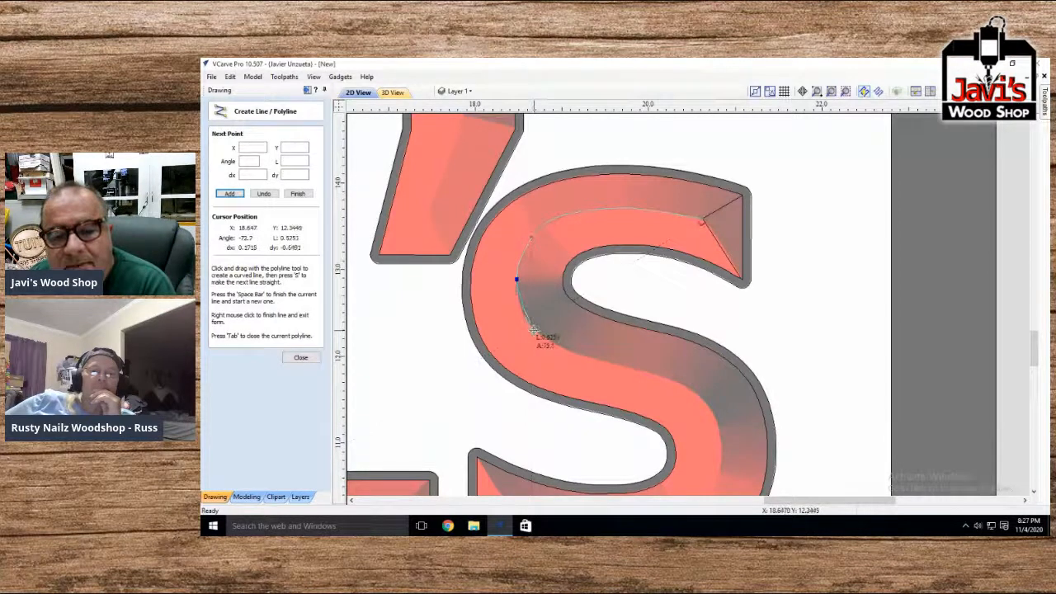
left_click_drag(546, 341, 547, 341)
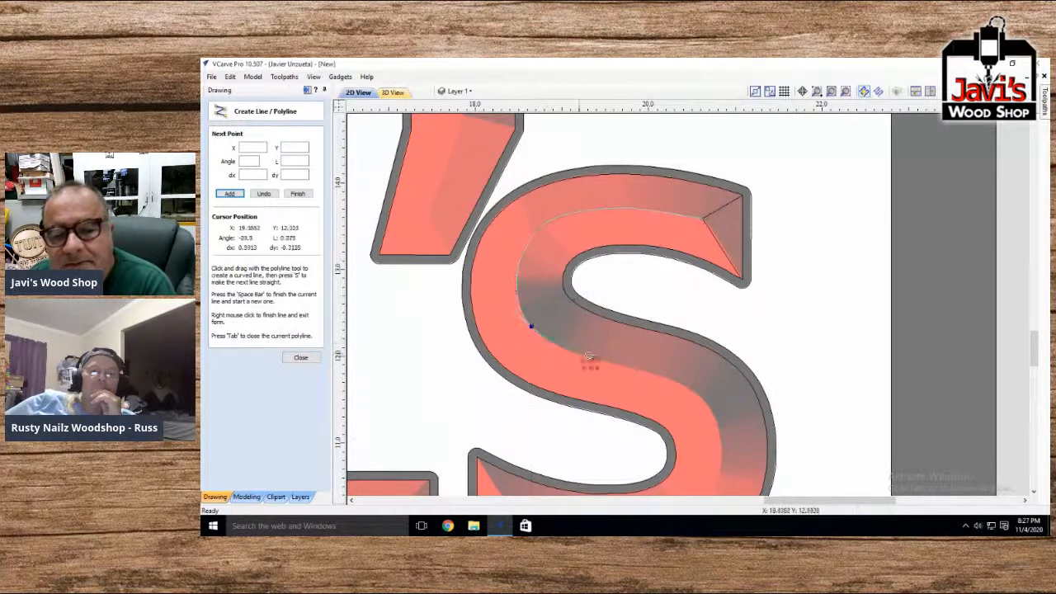
left_click(623, 365)
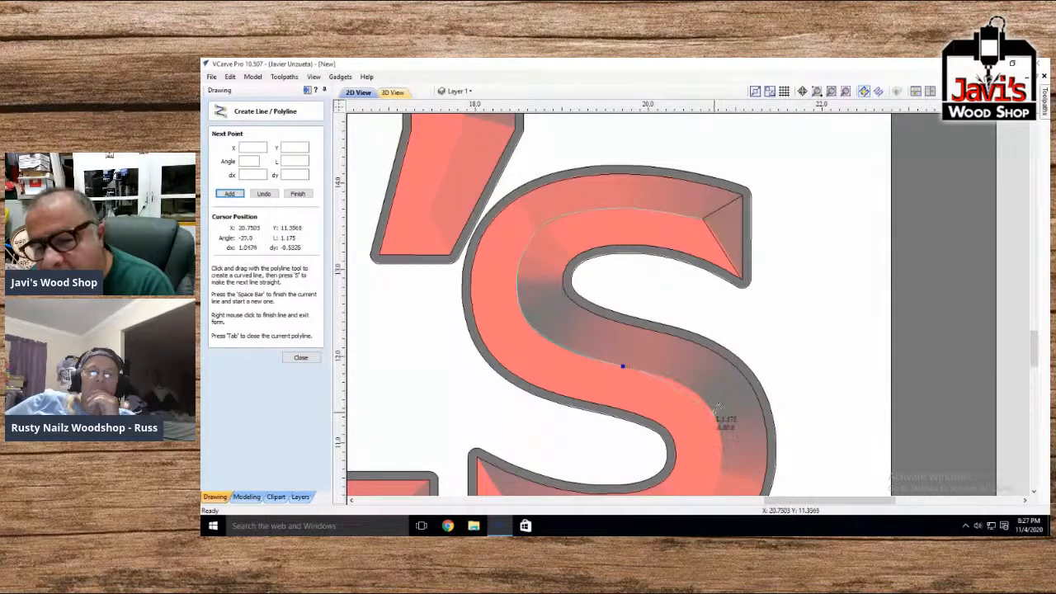
left_click(712, 416)
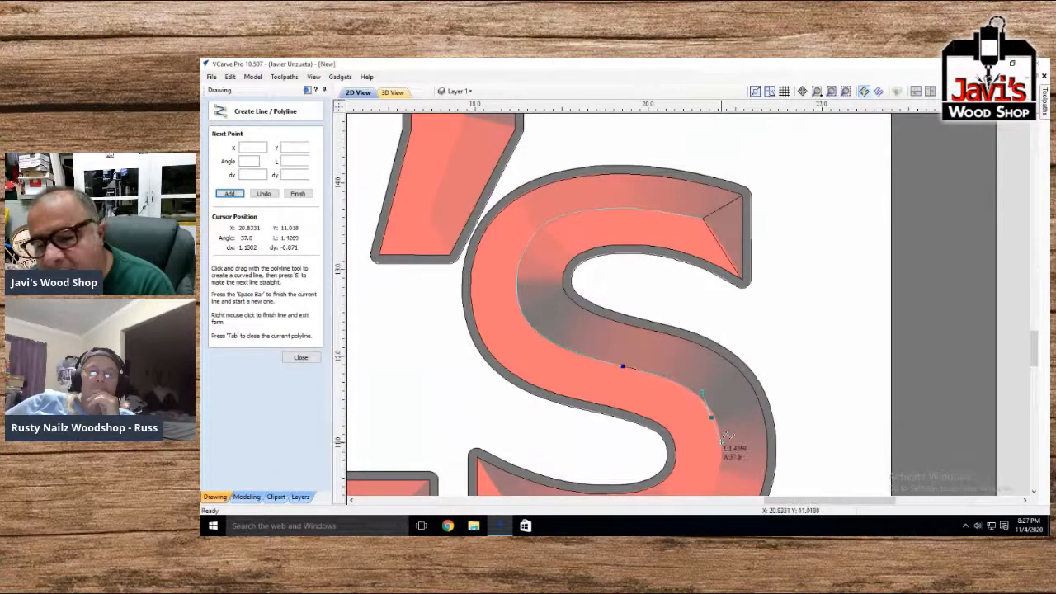
Continue the ridge polyline around the s's lower bend and finish it at the upper corner of the letter's lower end
scroll(722, 443, "down", 3)
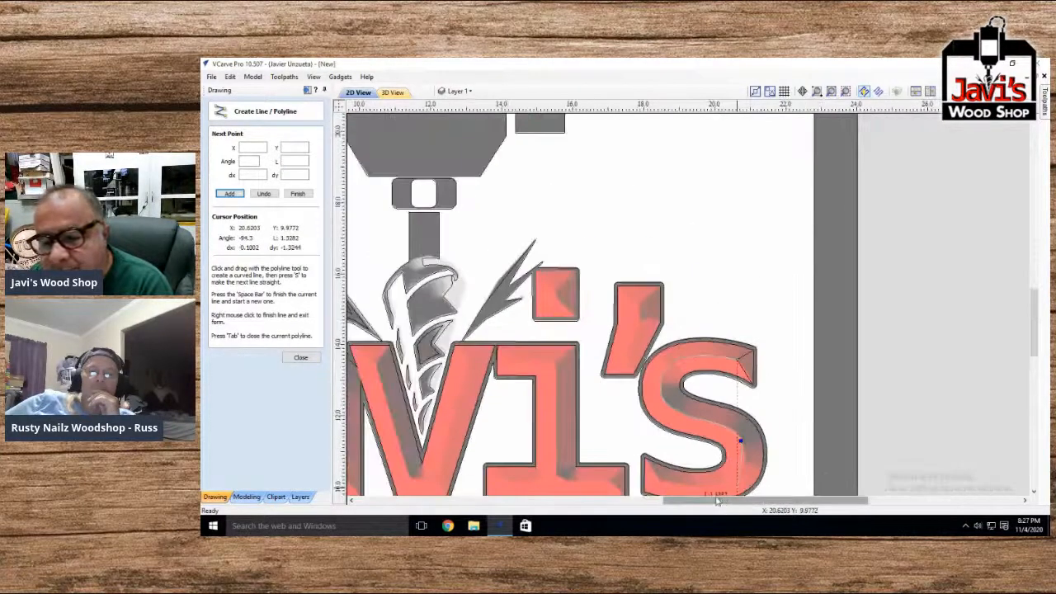
scroll(707, 486, "up", 5)
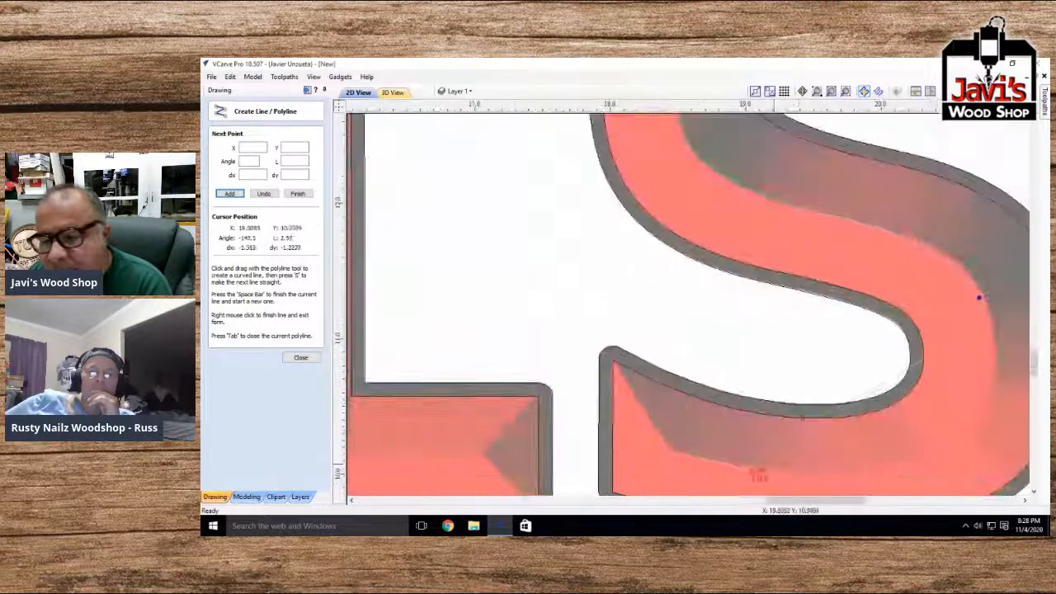
scroll(805, 413, "down", 2)
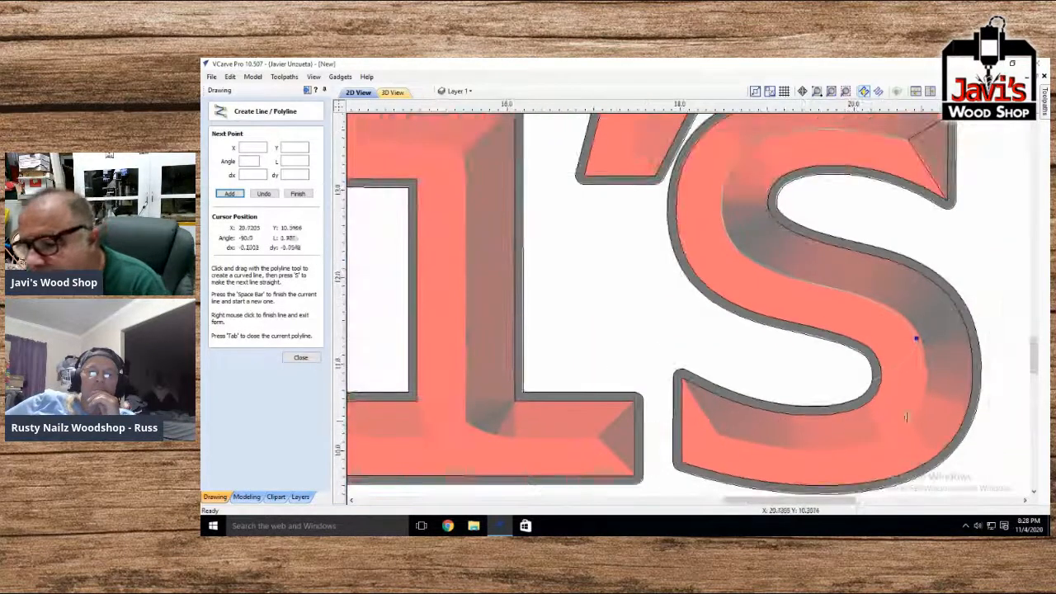
left_click(927, 379)
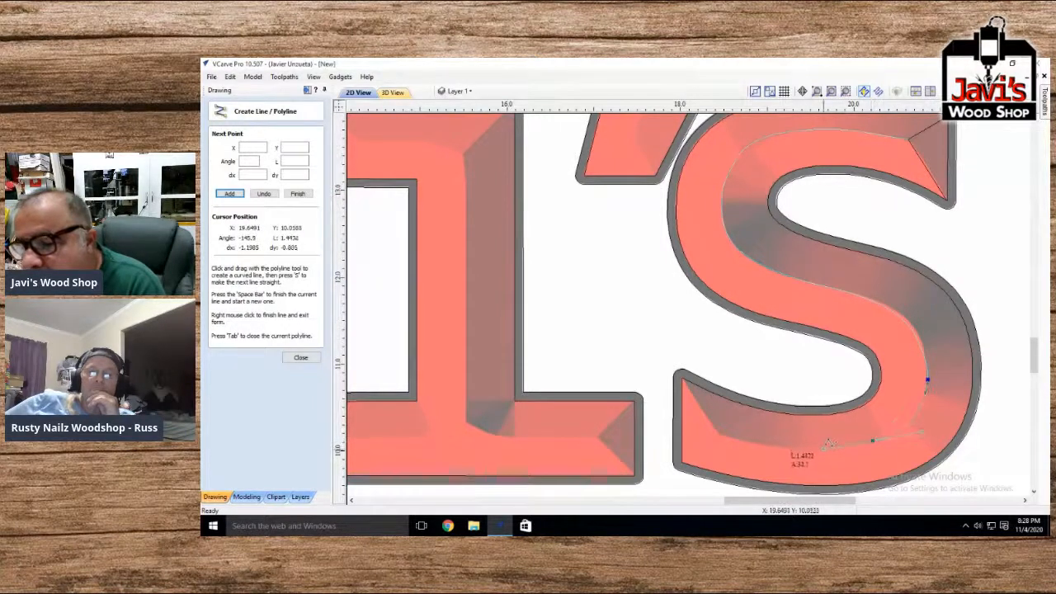
left_click(871, 441)
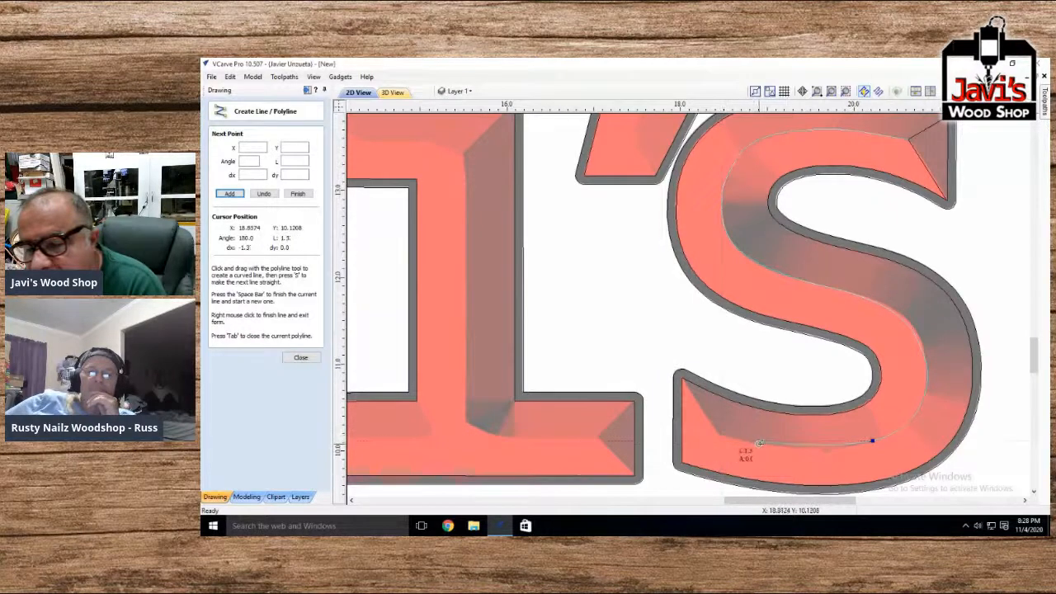
left_click(760, 442)
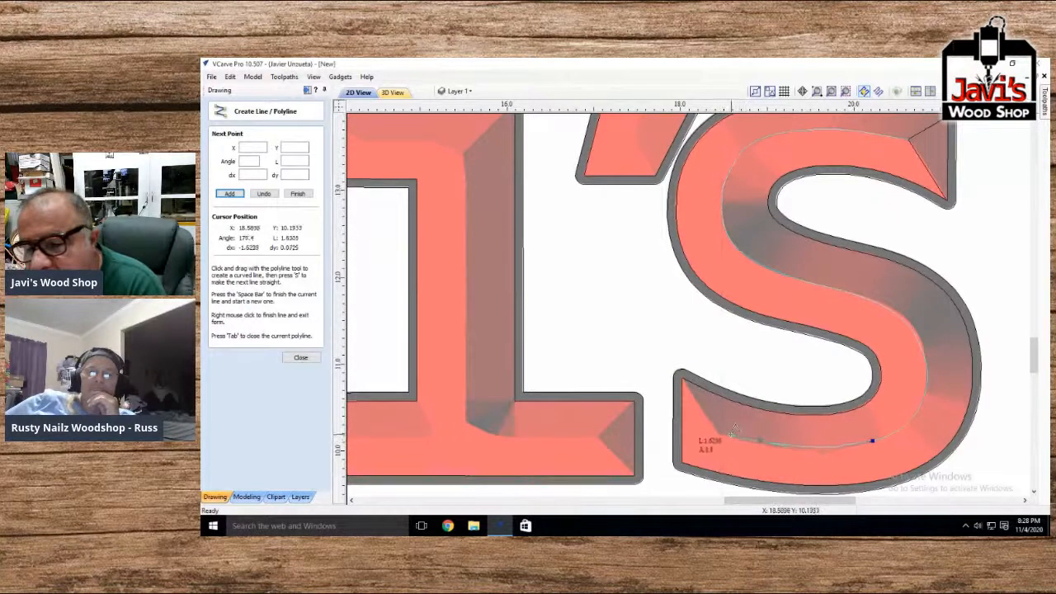
left_click(719, 434)
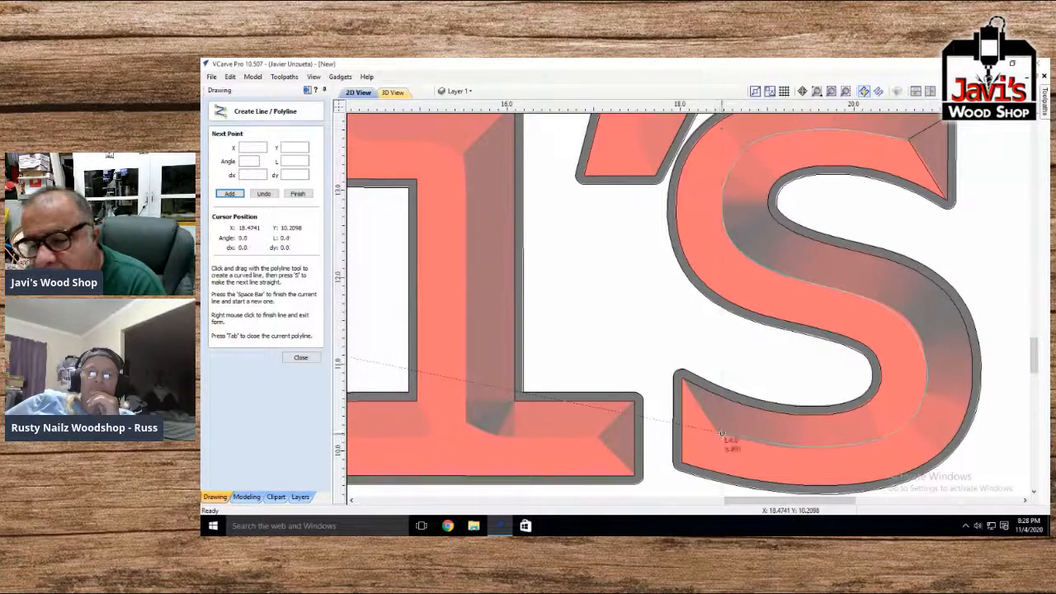
left_click(681, 378)
right_click(691, 426)
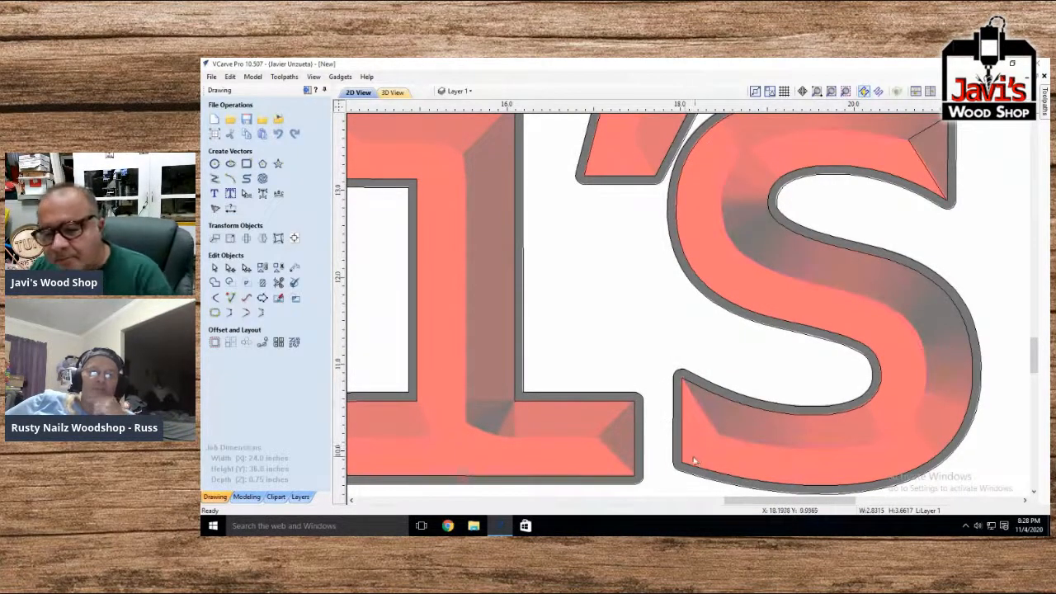
Move the ridge line's nodes at the s's lower end onto the bevel edge and make the span to the corner a straight line
scroll(424, 343, "up", 6)
middle_click_drag(424, 343, 947, 375)
scroll(965, 372, "down", 6)
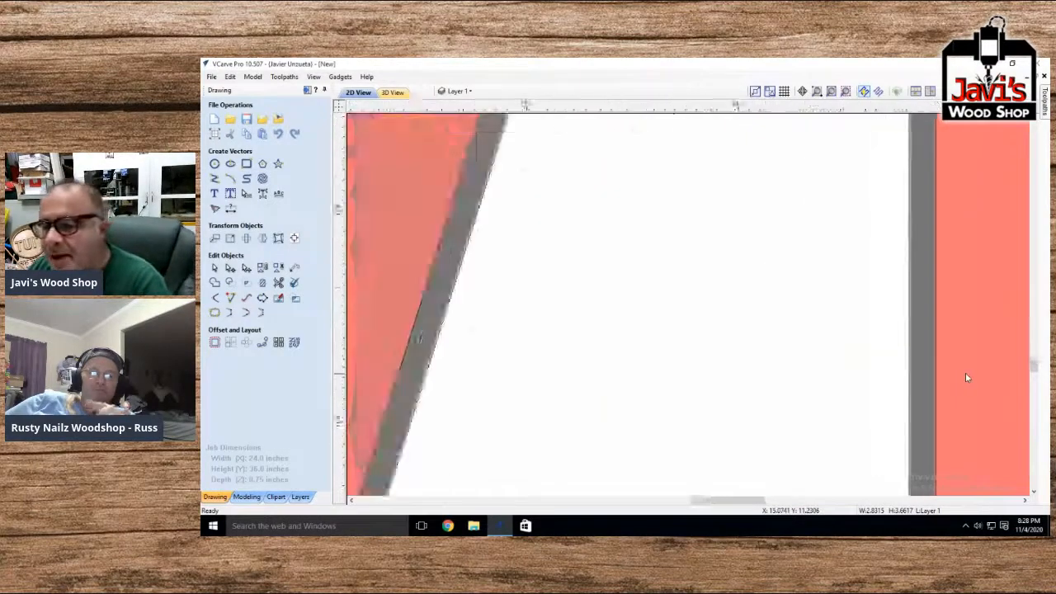
scroll(709, 373, "down", 4)
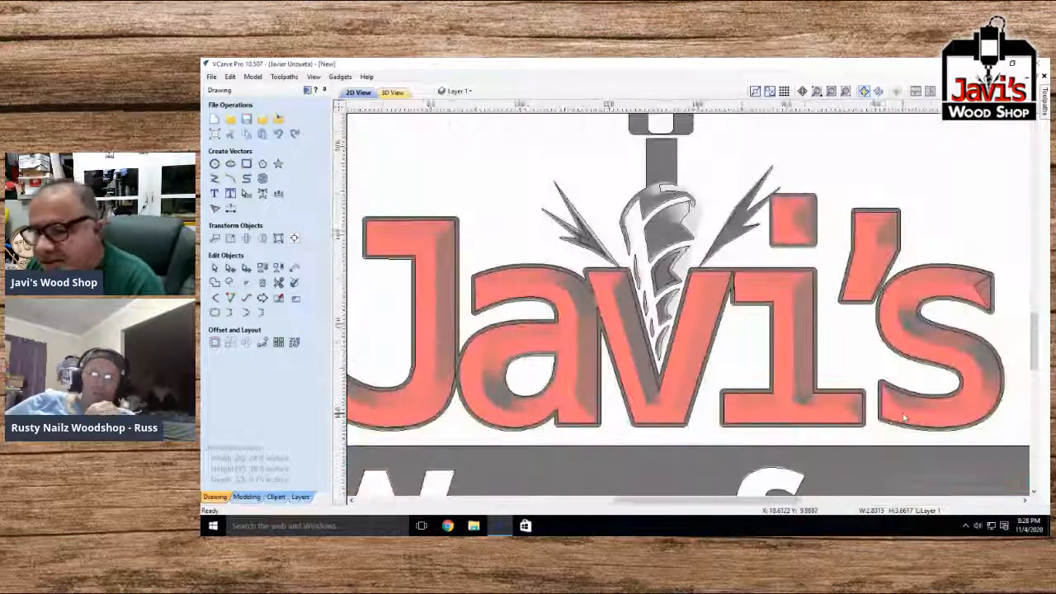
scroll(903, 416, "up", 4)
scroll(902, 416, "up", 2)
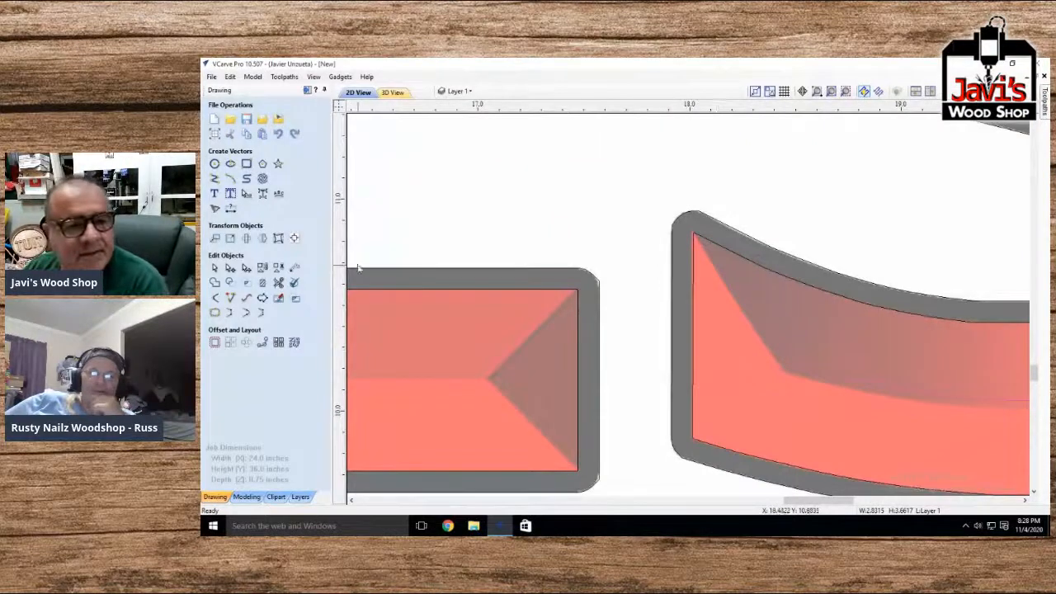
left_click(230, 267)
left_click_drag(790, 366, 782, 373)
left_click_drag(883, 385, 880, 394)
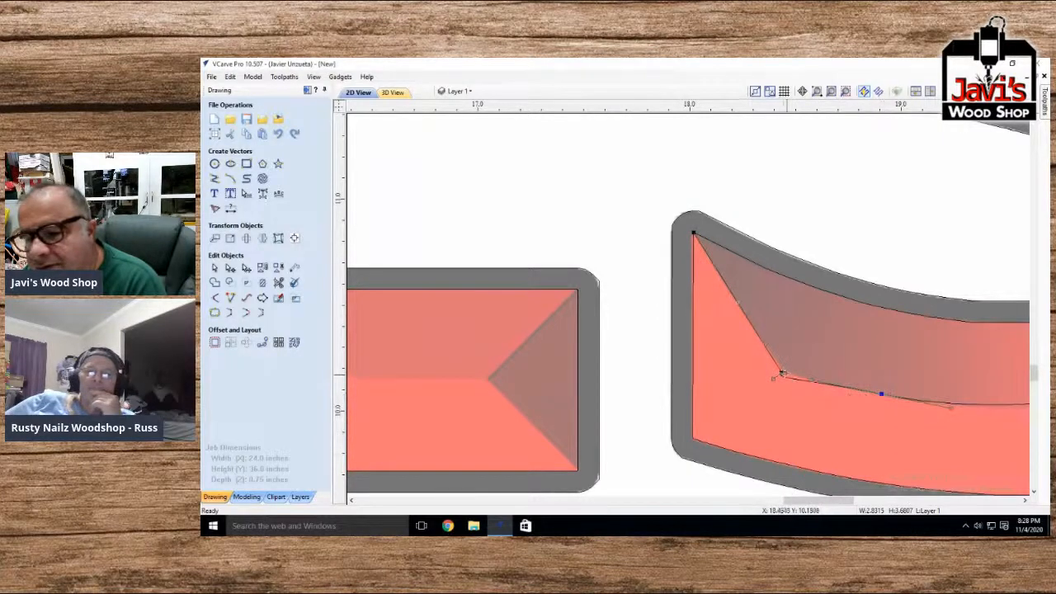
left_click_drag(773, 379, 772, 380)
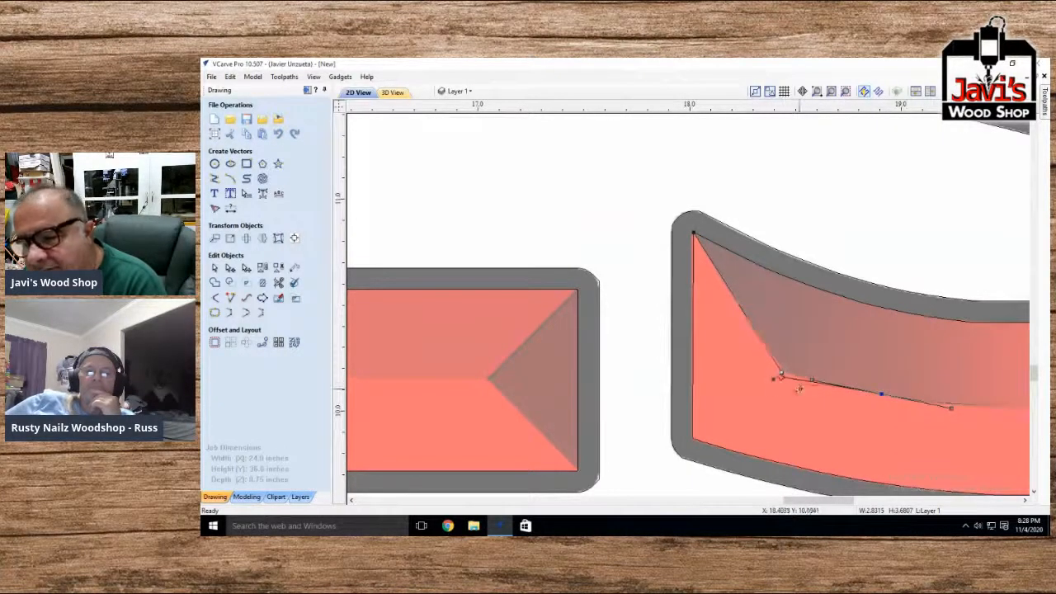
key("l")
left_click_drag(782, 373, 786, 373)
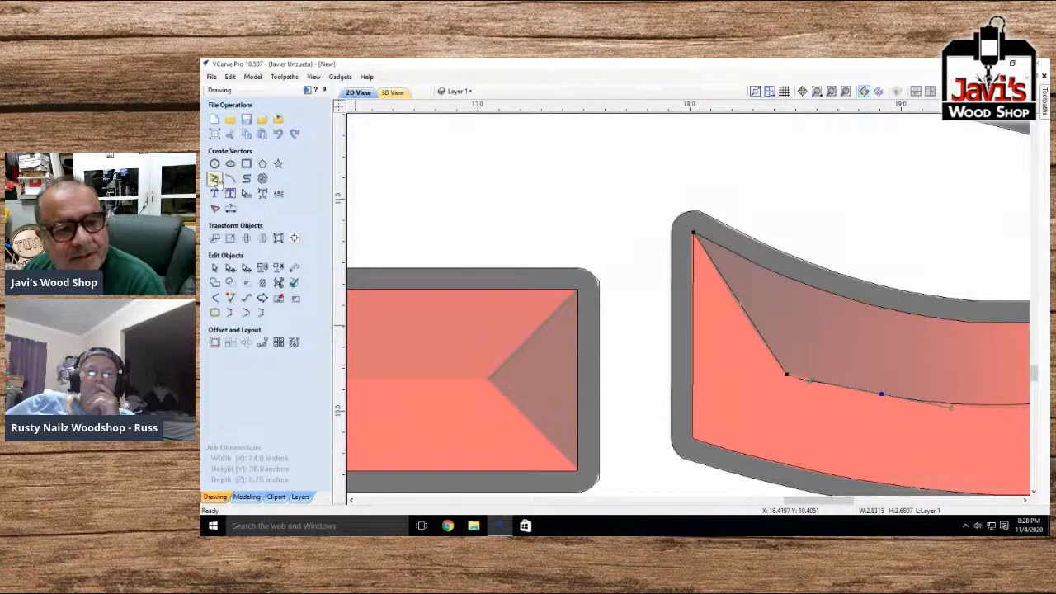
Draw a straight line from the s's lower ridge point to the bottom inner corner of the letter's lower end
left_click(215, 178)
left_click(785, 374)
left_click(692, 439)
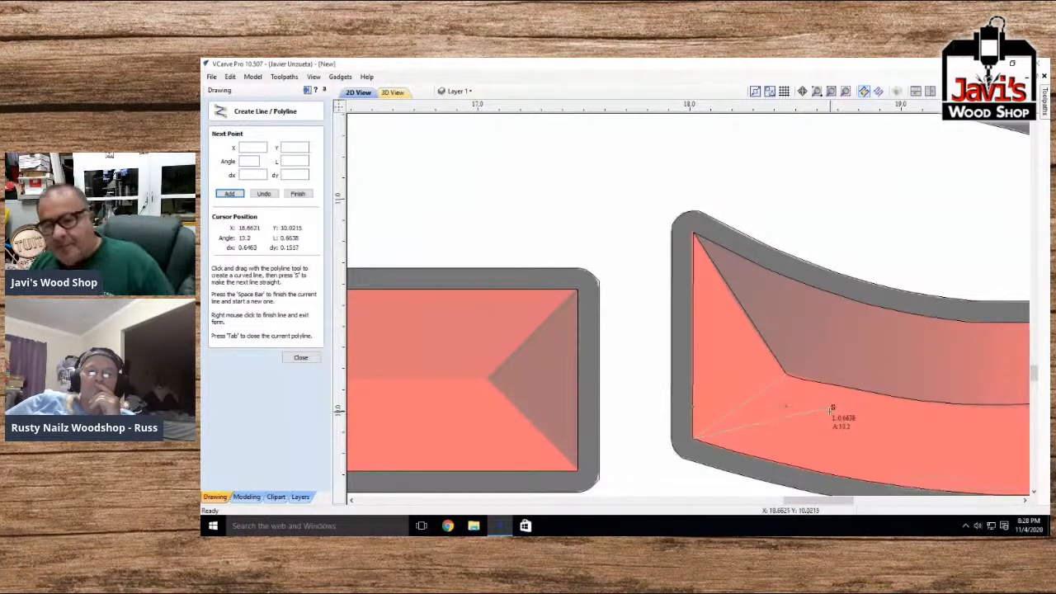
right_click(840, 415)
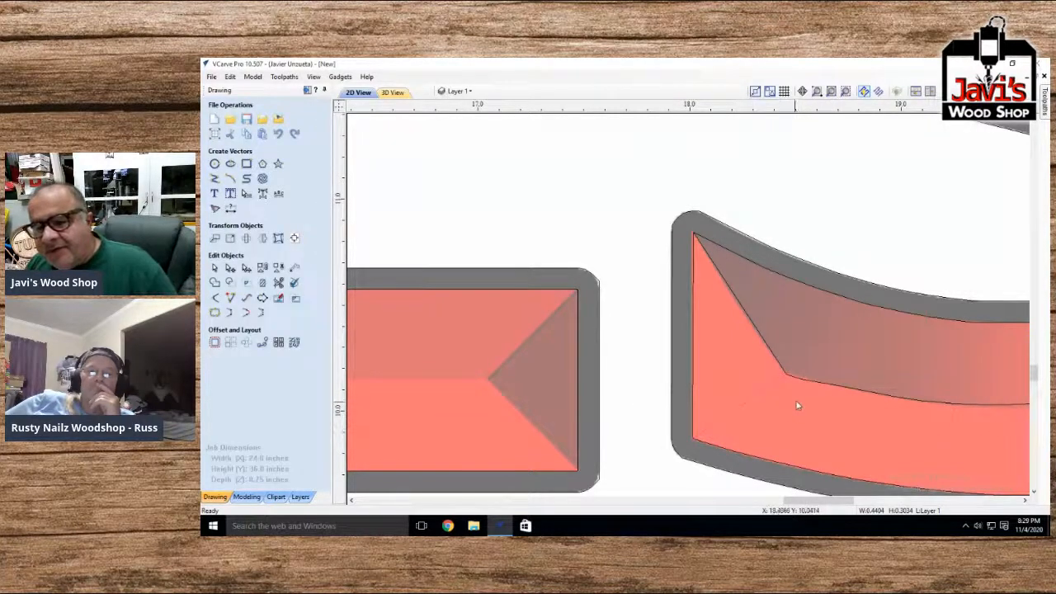
Move the ridge line's node and adjust the curve at the s's outer lower-right bend so it follows the bevel edge
scroll(902, 453, "right", 14)
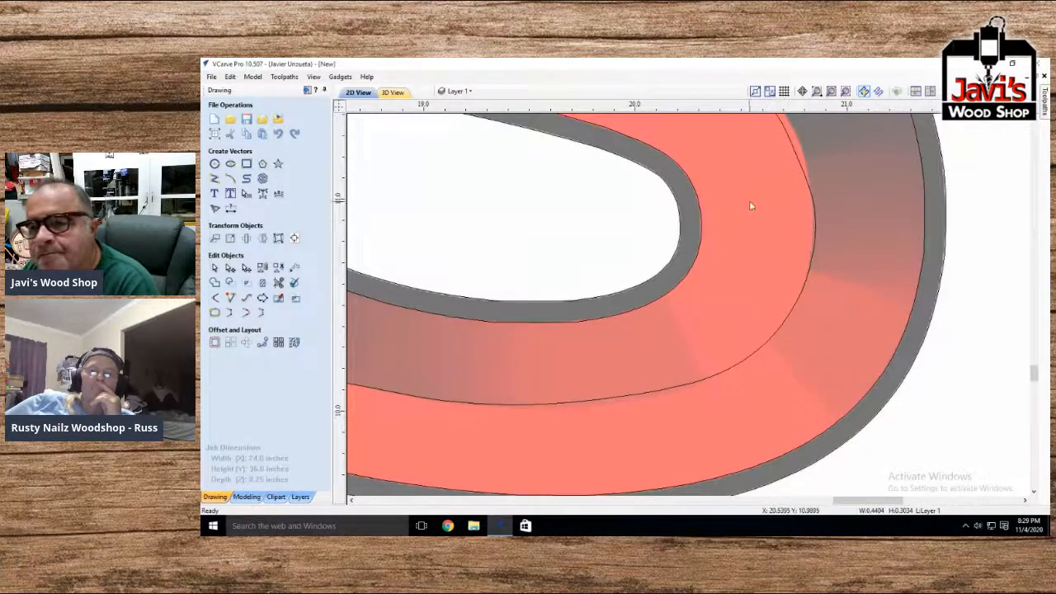
scroll(748, 201, "up", 5)
scroll(748, 201, "down", 6)
scroll(688, 368, "down", 3)
scroll(721, 216, "up", 4)
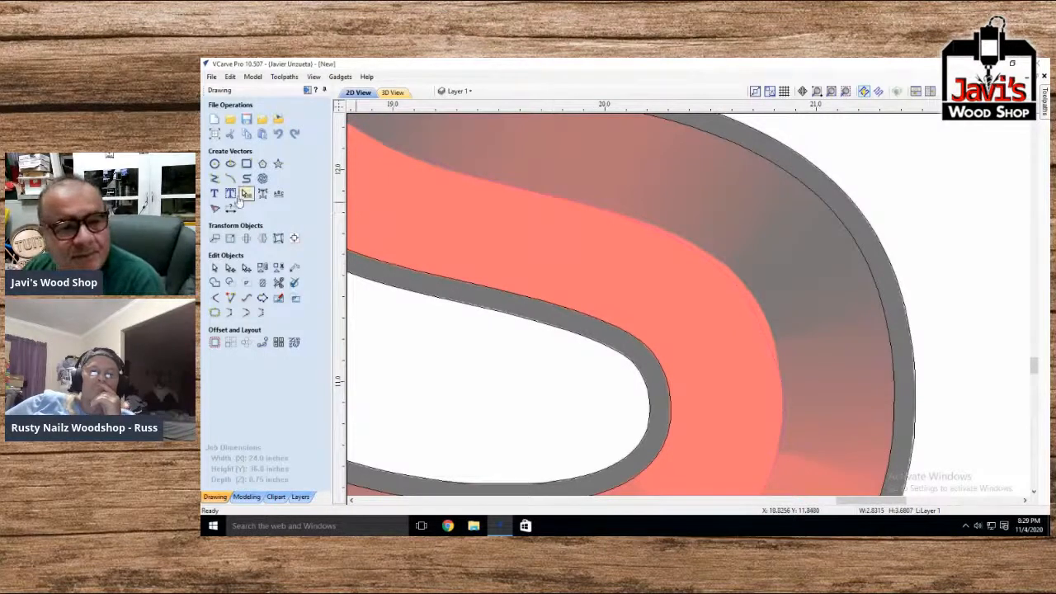
left_click(717, 256)
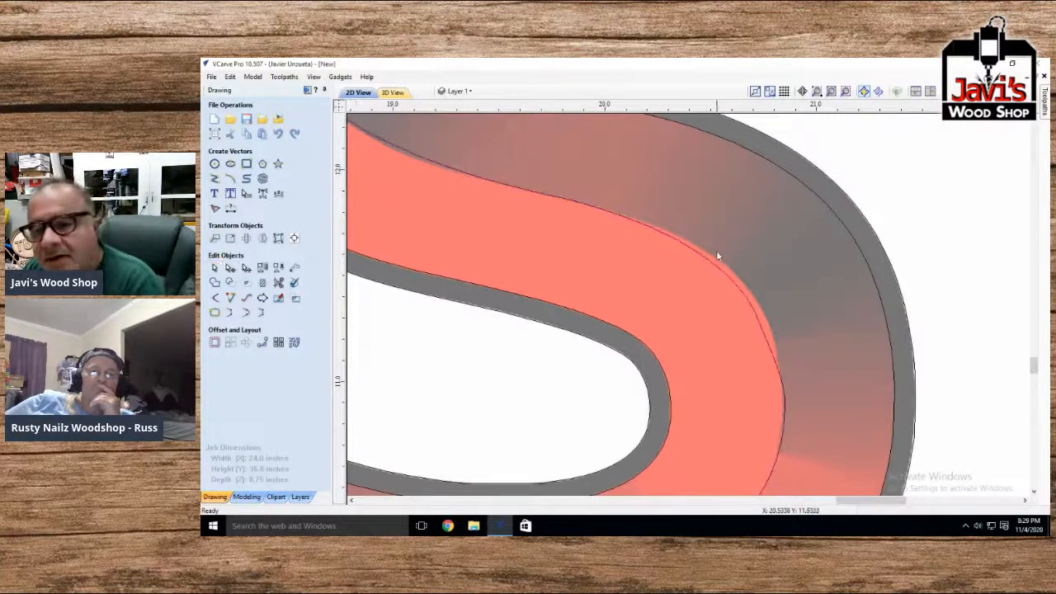
left_click(719, 266)
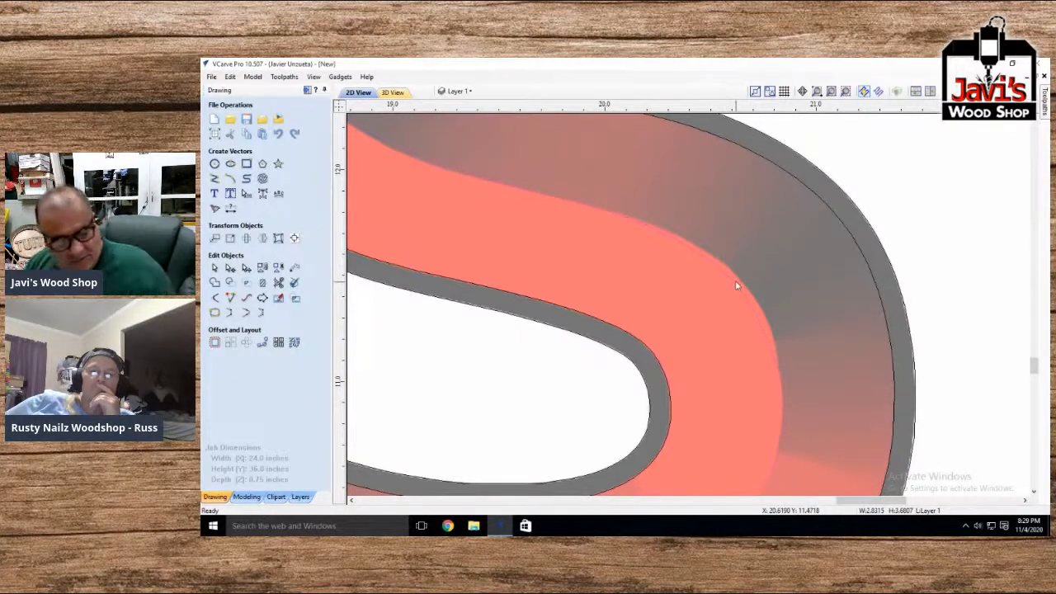
left_click(230, 267)
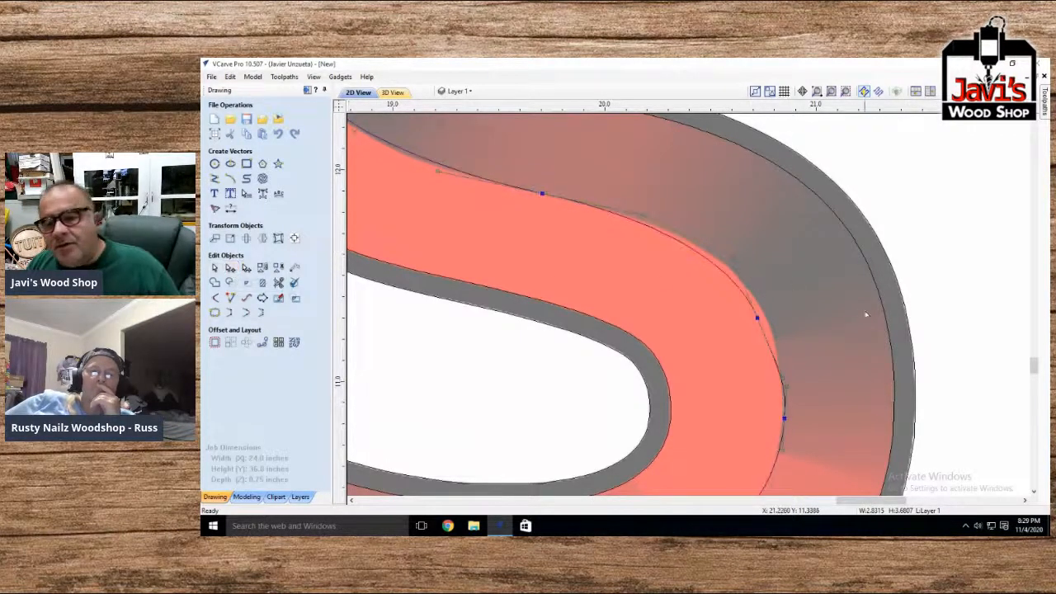
left_click(756, 316)
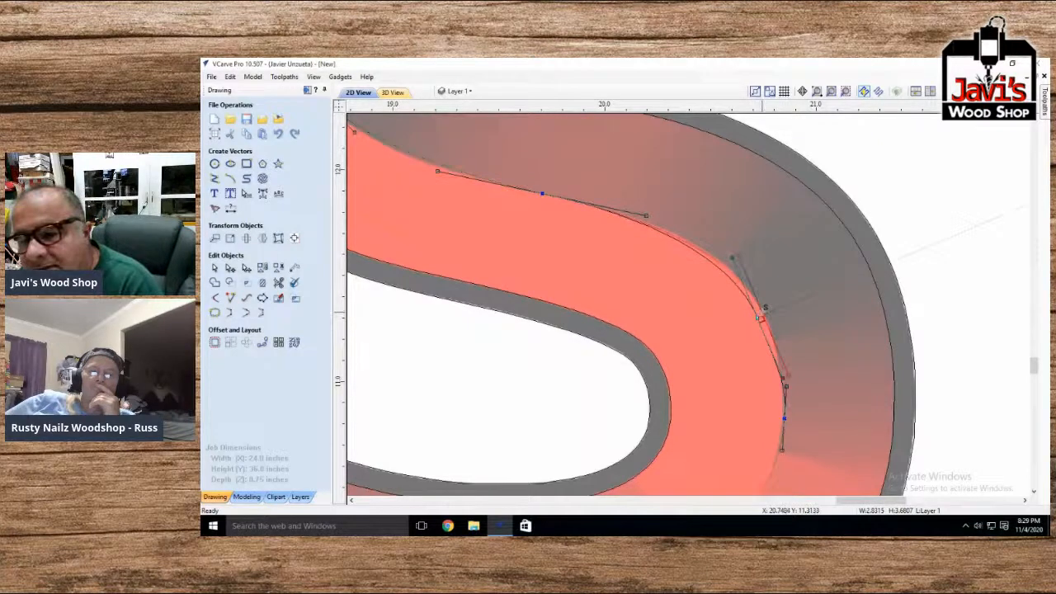
left_click_drag(763, 314, 764, 315)
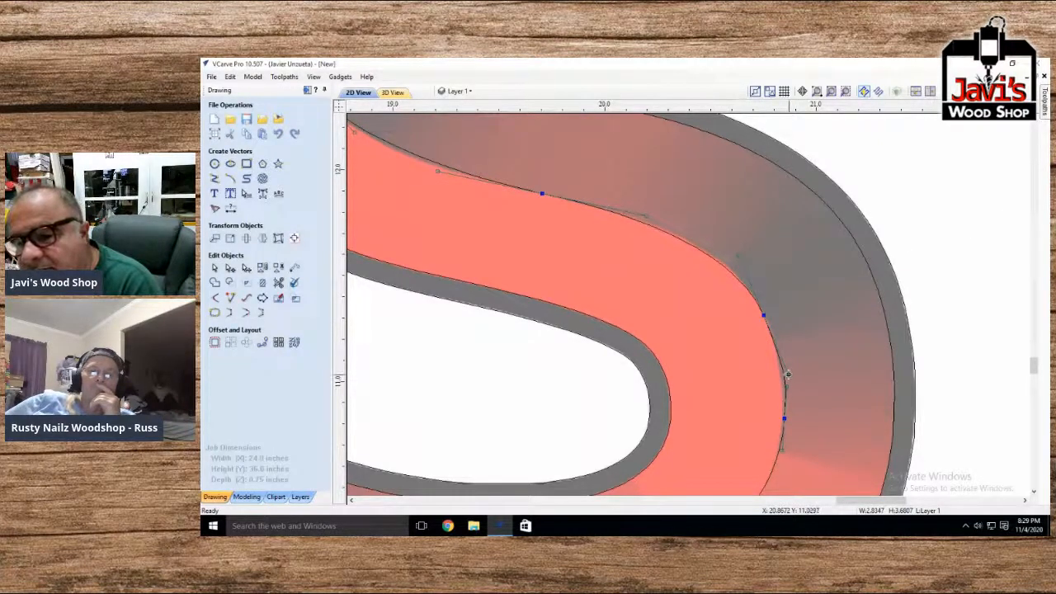
left_click_drag(781, 361, 781, 361)
Draw a polyline in the apostrophe from its upper-left inner corner to the upper ridge point and out to the upper-right corner
scroll(796, 423, "down", 5)
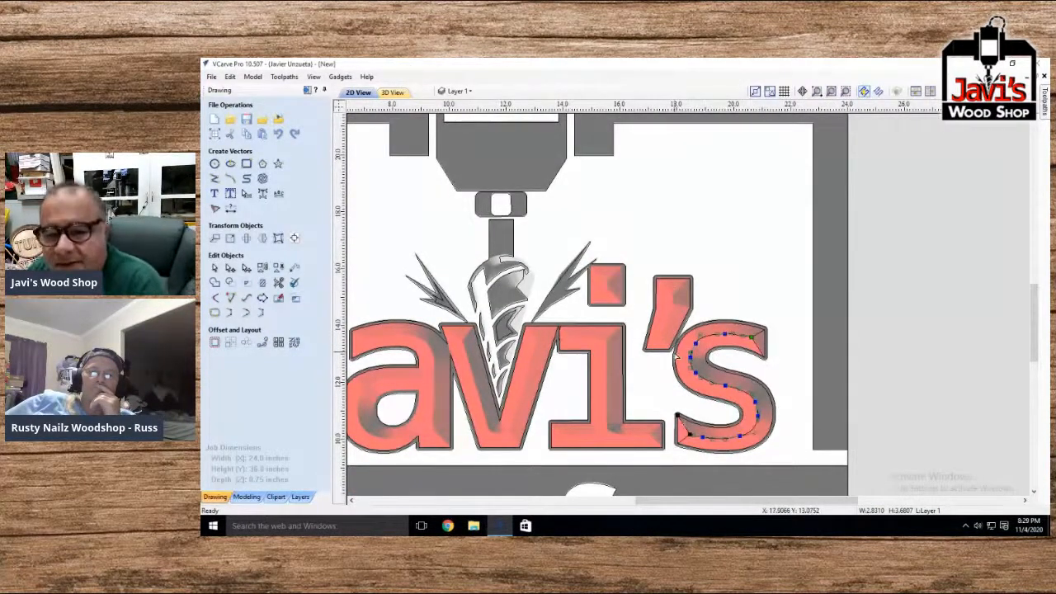
scroll(654, 338, "up", 2)
scroll(654, 338, "up", 2)
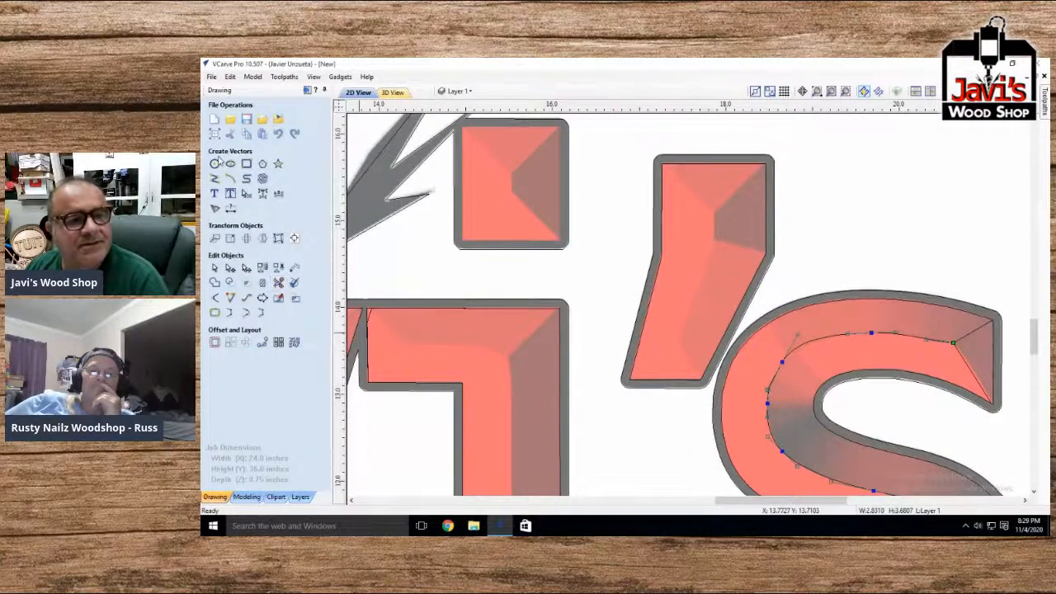
left_click(217, 178)
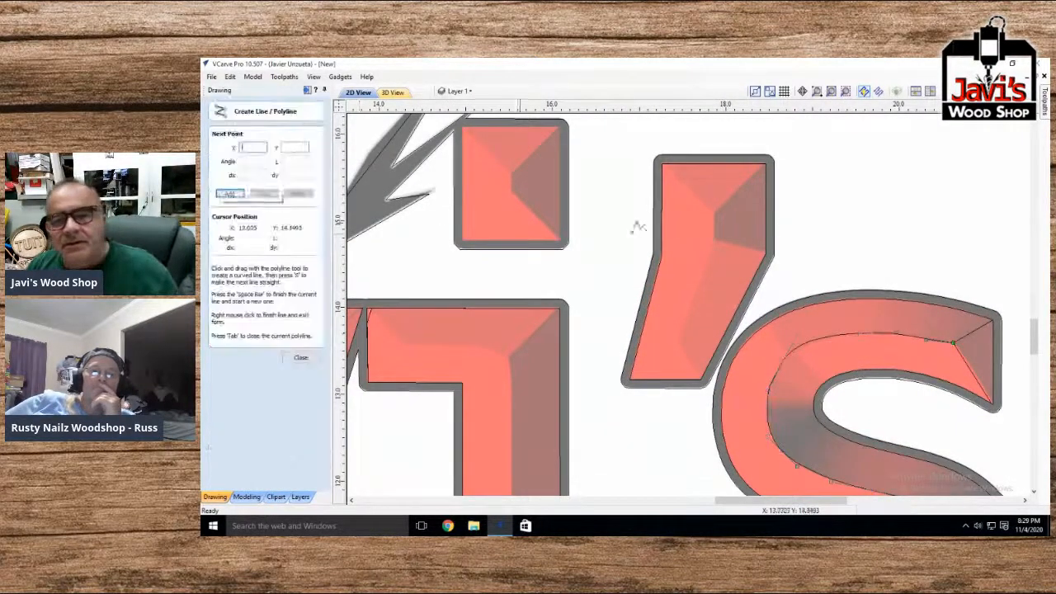
left_click(662, 162)
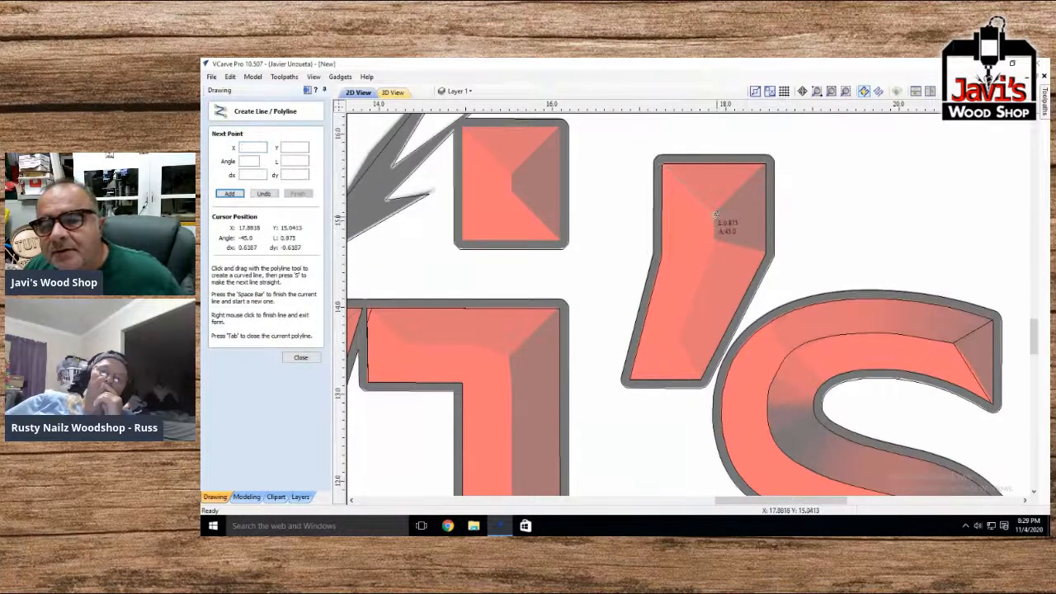
left_click(714, 215)
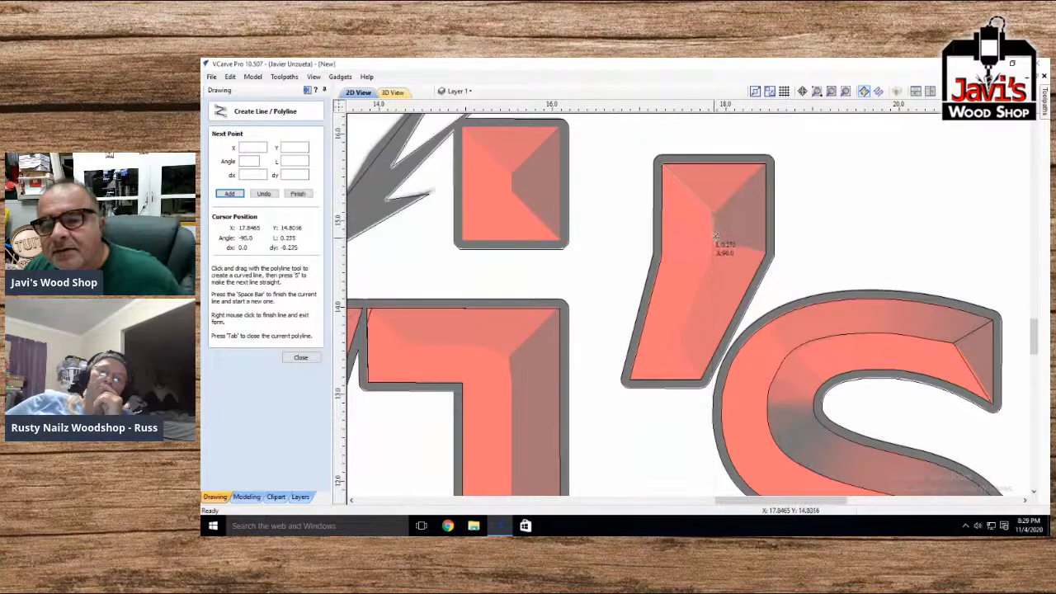
left_click(764, 165)
key("space")
Draw the apostrophe's short vertical ridge from the upper ridge point down to its bend and out to the right-side corner
left_click(713, 214)
left_click(712, 238)
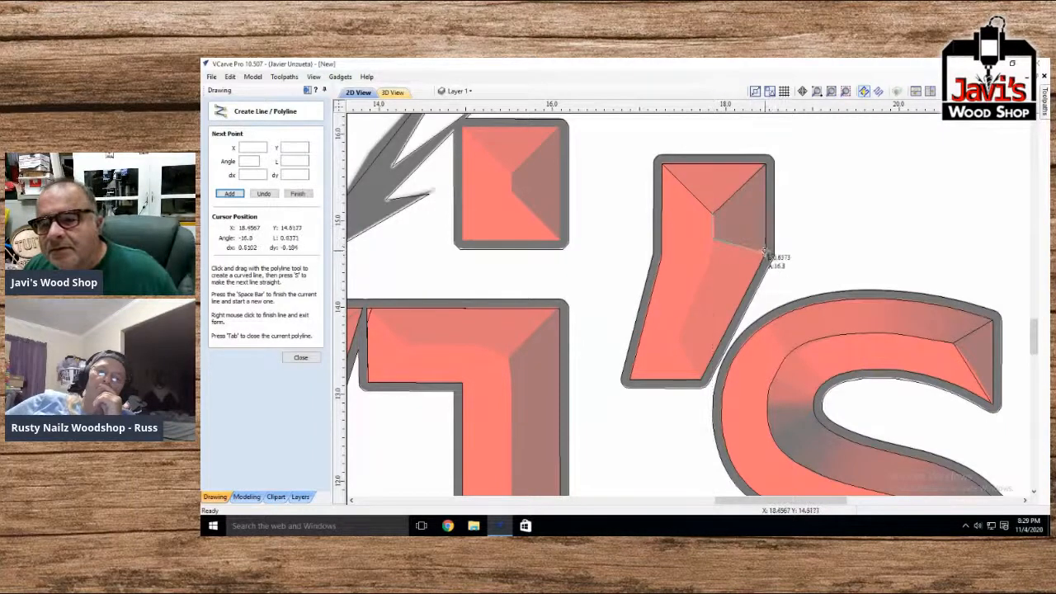
left_click(765, 251)
key("space")
Trace the apostrophe's slanted ridge to its lower ridge point and connect that point to both bottom inner corners
left_click(678, 334)
left_click(700, 377)
key("space")
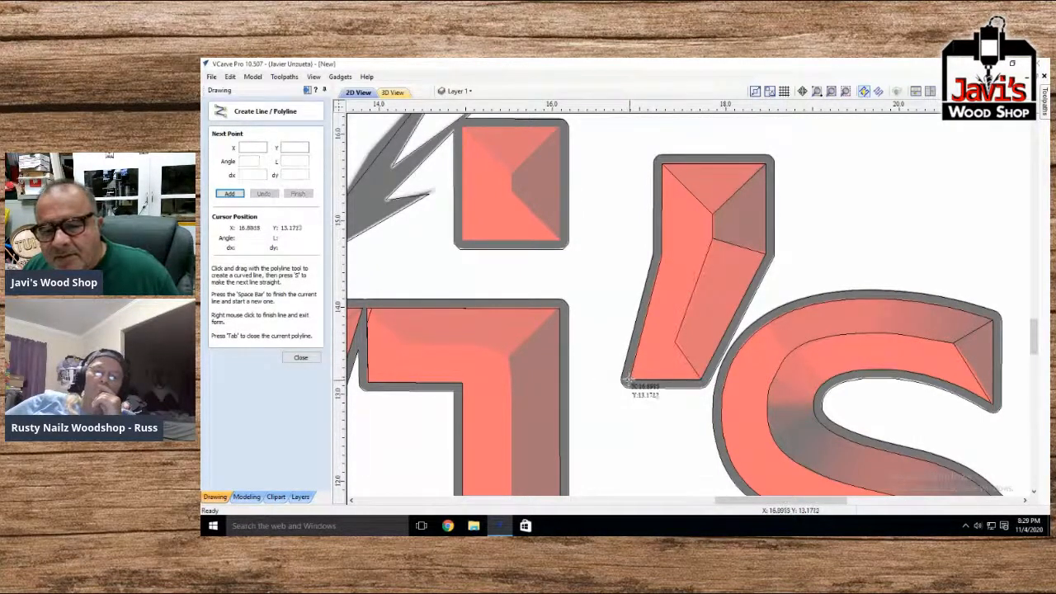
left_click(633, 377)
left_click(673, 339)
key("space")
Trace the i's dot from its upper-left corner through both central ridge points to the lower-left corner and along the left edge
left_click(464, 127)
left_click(511, 174)
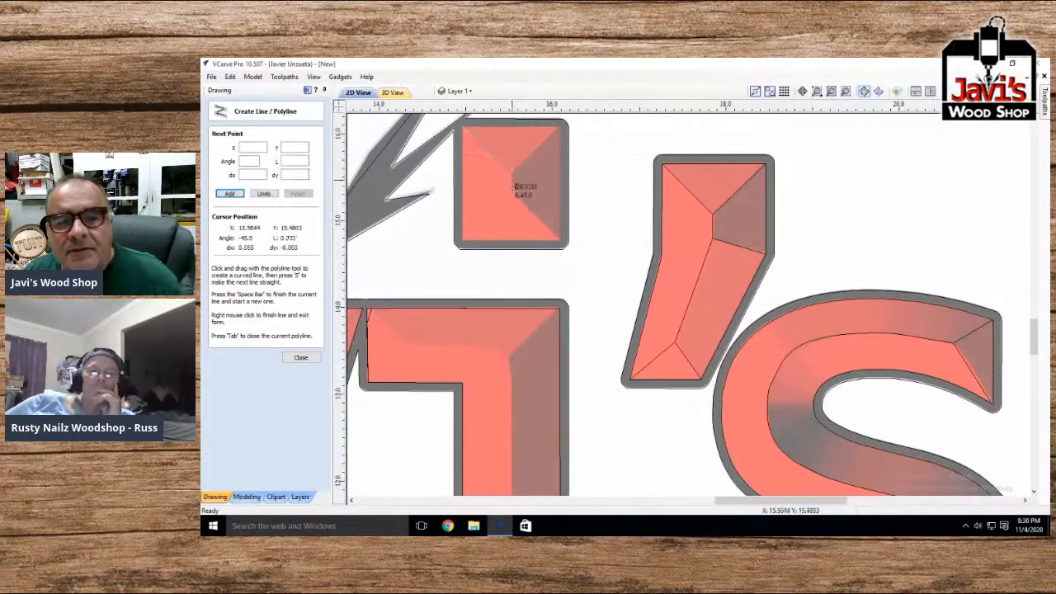
left_click(509, 193)
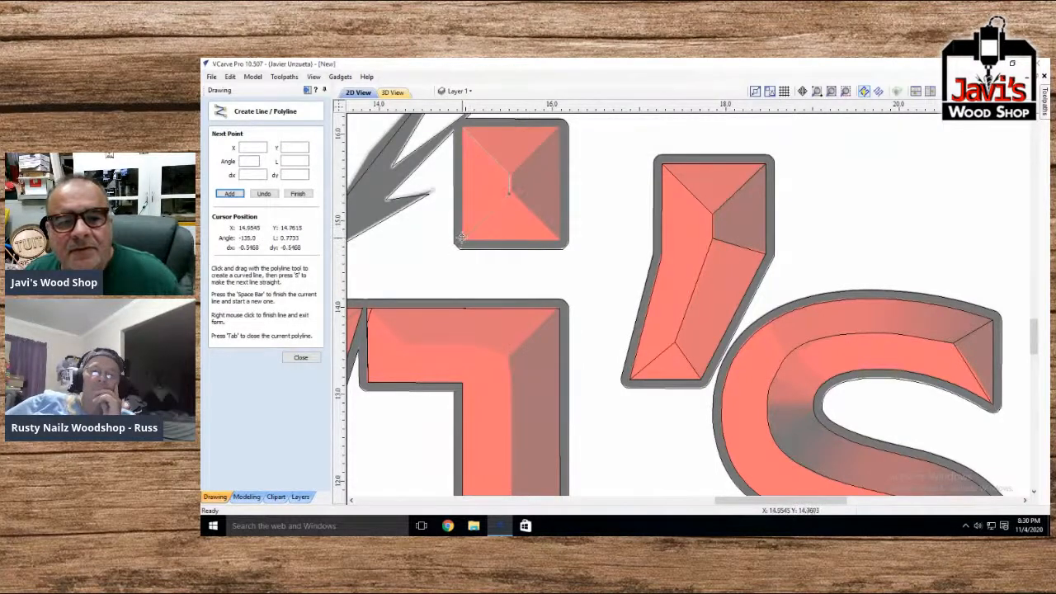
left_click(460, 237)
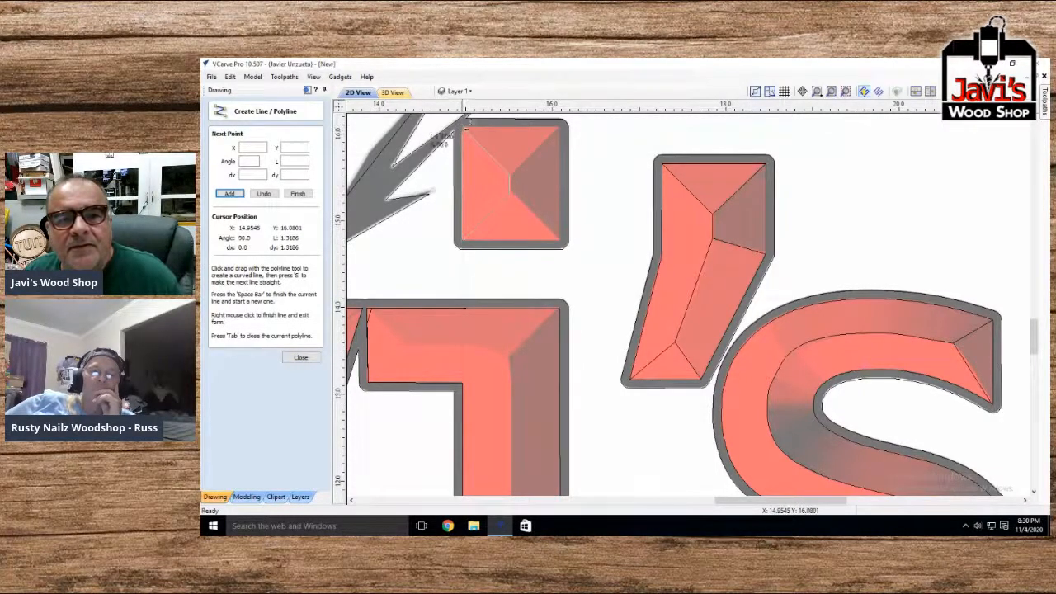
left_click(461, 124)
Trace the right half of the i's dot from its lower-right corner along the central ridge to the upper-right corner
left_click(566, 121)
left_click(559, 241)
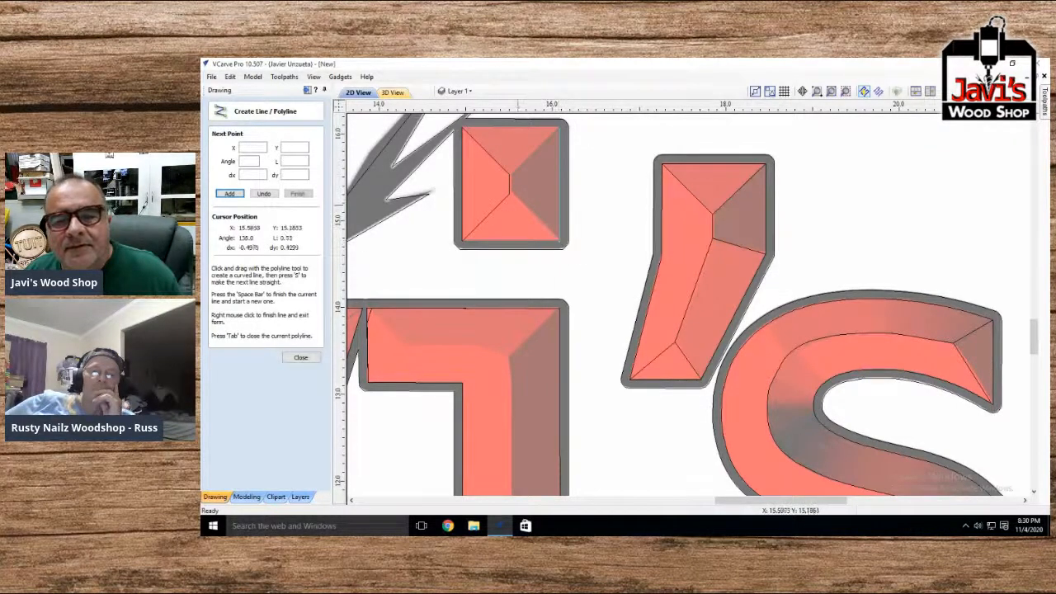
left_click(511, 192)
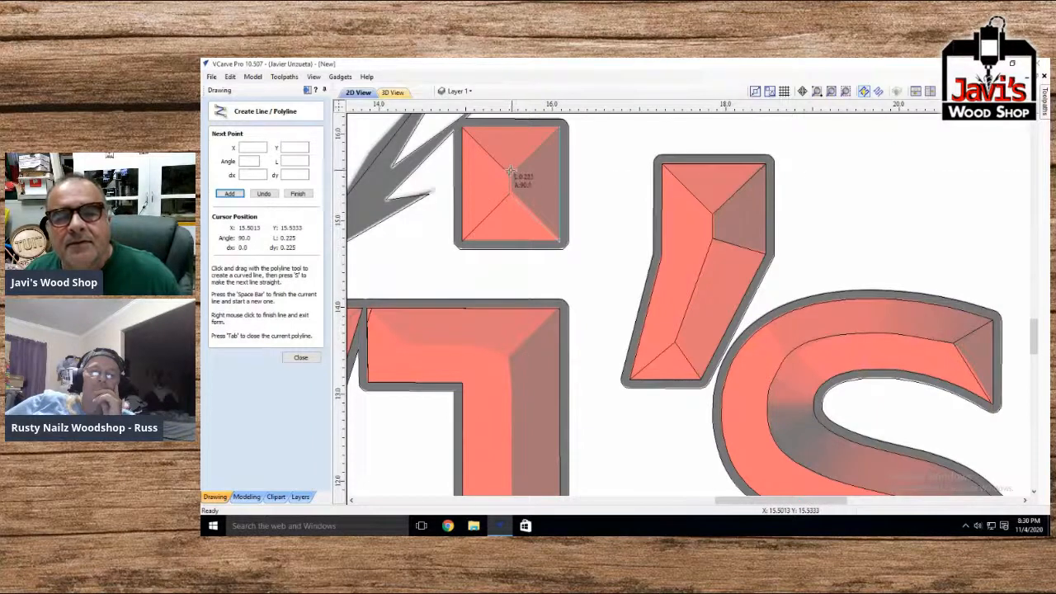
left_click(559, 123)
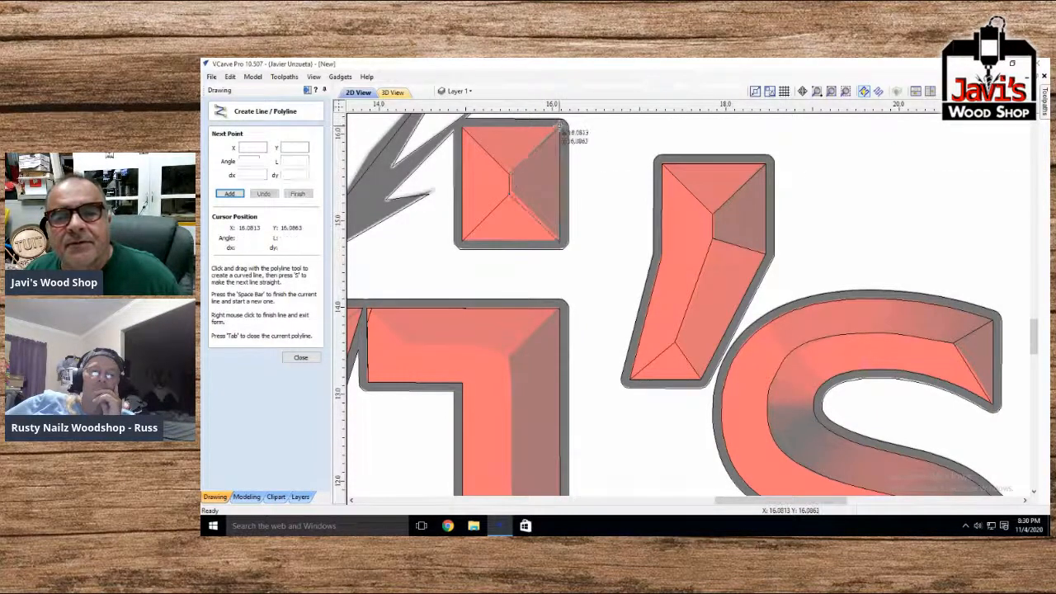
Draw straight lines between the corners along the top and bottom edges of the i's dot
left_click(560, 123)
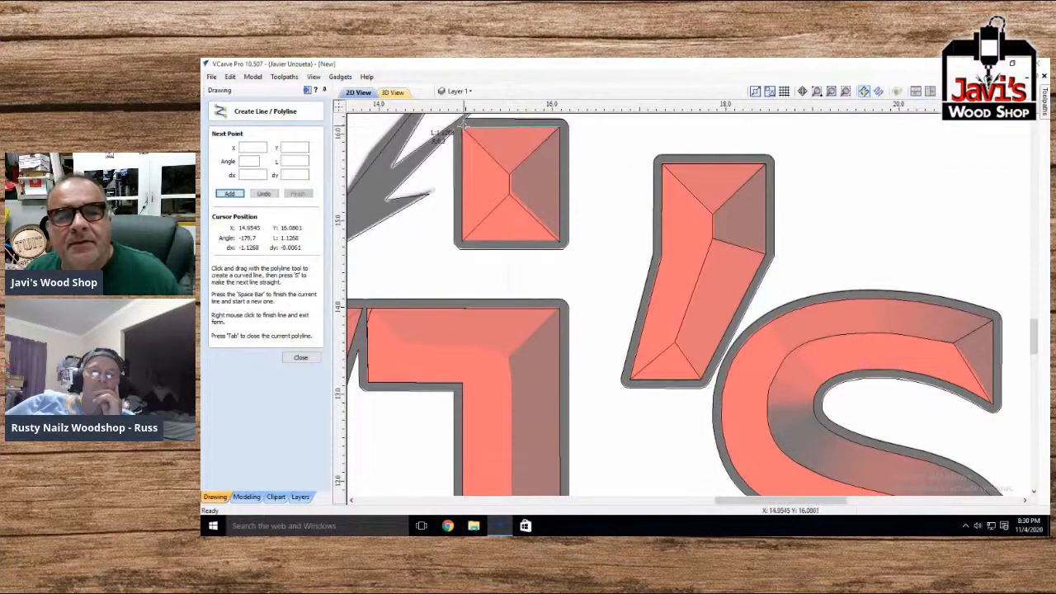
left_click(463, 126)
key("space")
left_click(463, 240)
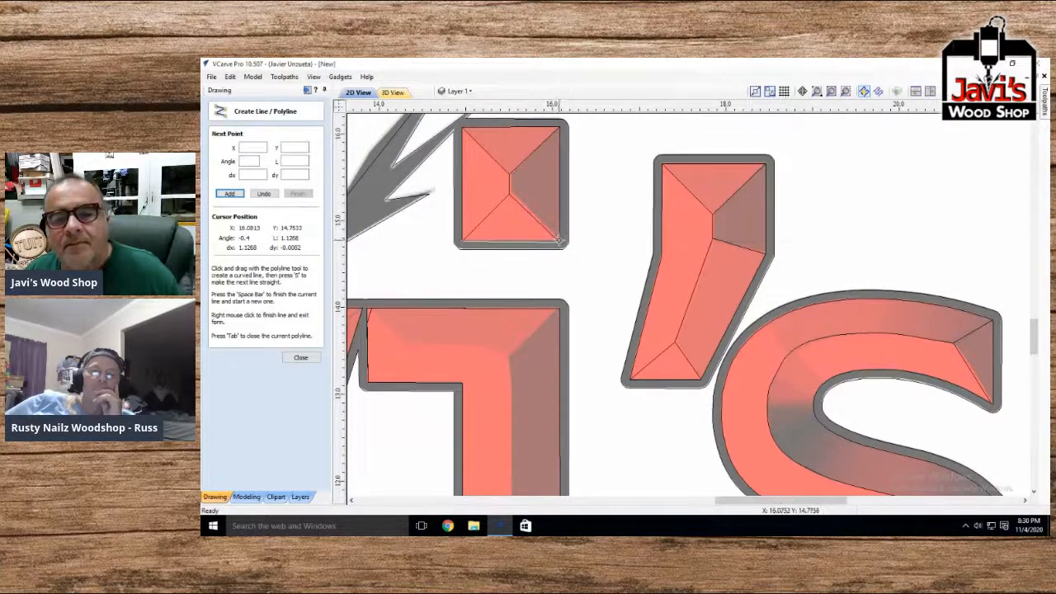
left_click(560, 241)
key("space")
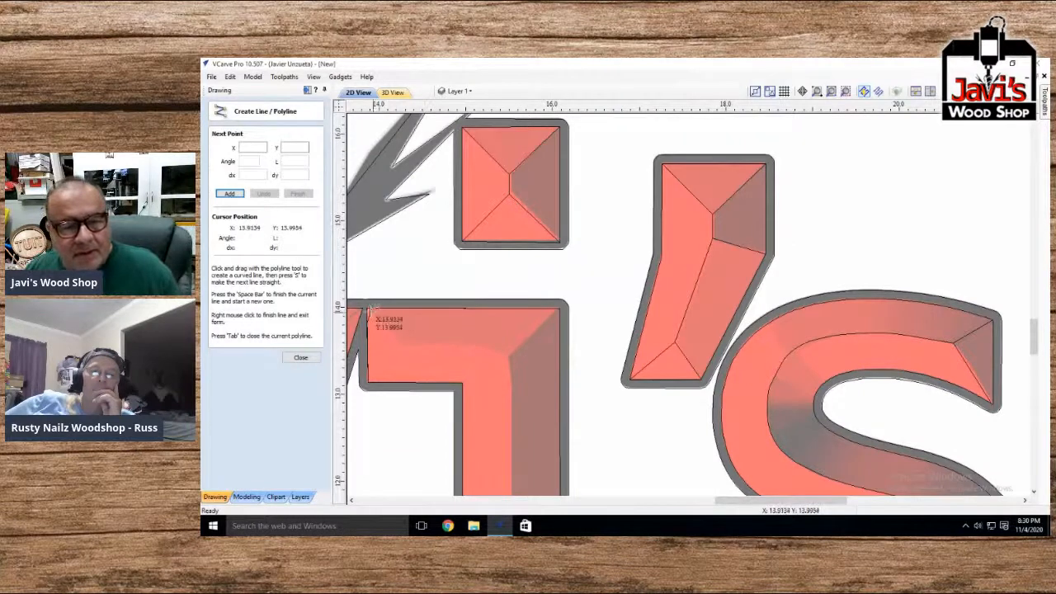
Trace the ridge of the i's top serif between its two upper corners and connect the serif's lower-left corner to the left ridge point
left_click(401, 345)
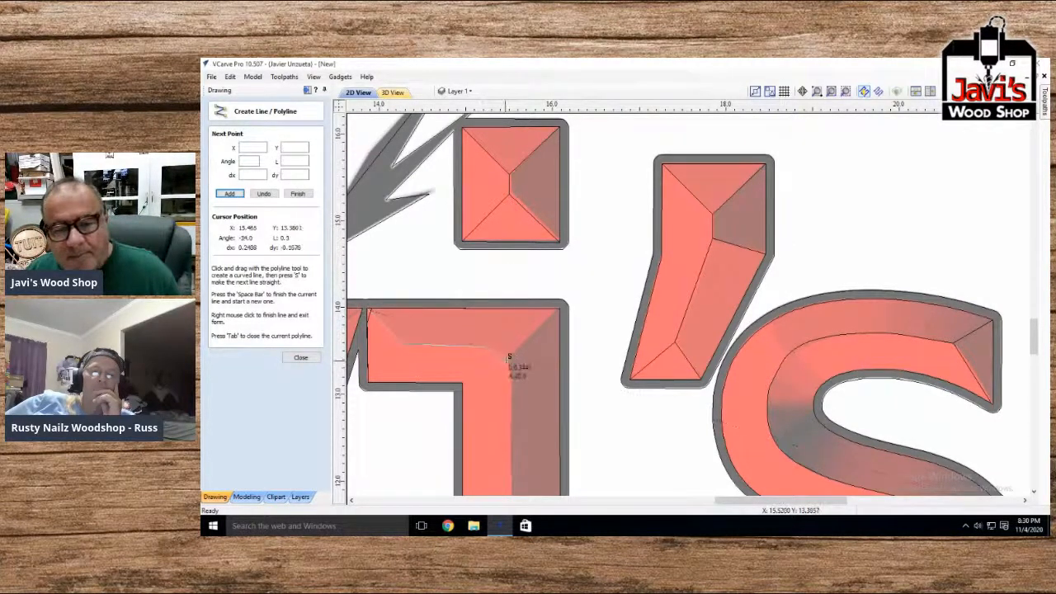
left_click(509, 356)
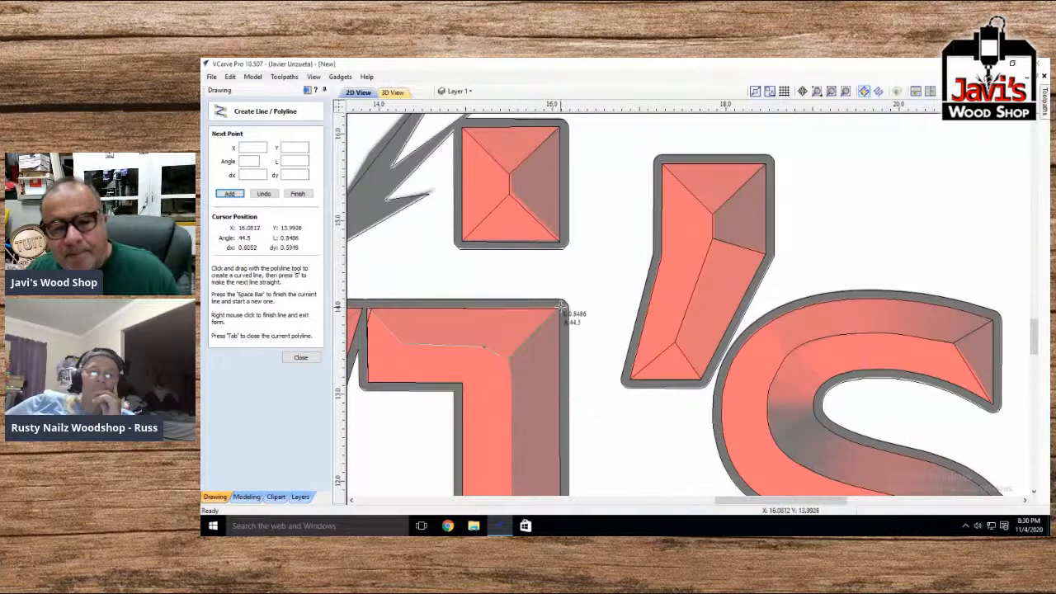
left_click(561, 307)
key("space")
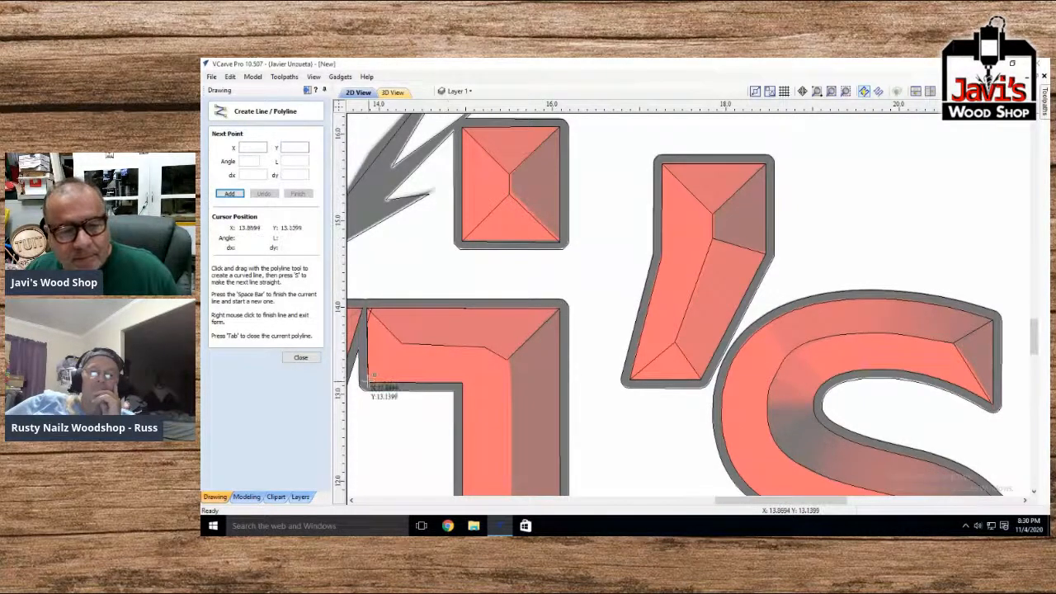
left_click(367, 382)
left_click(401, 347)
left_click(403, 342)
key("space")
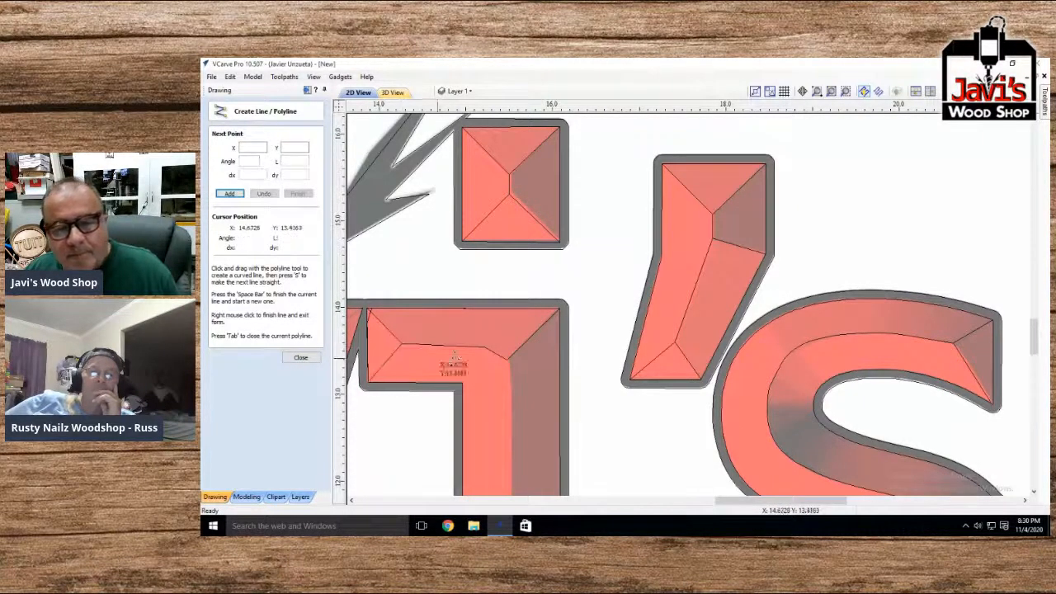
Draw the bevel lines at the left end of the i's base from the lower corner via the ridge point to the upper corner
scroll(513, 367, "down", 4)
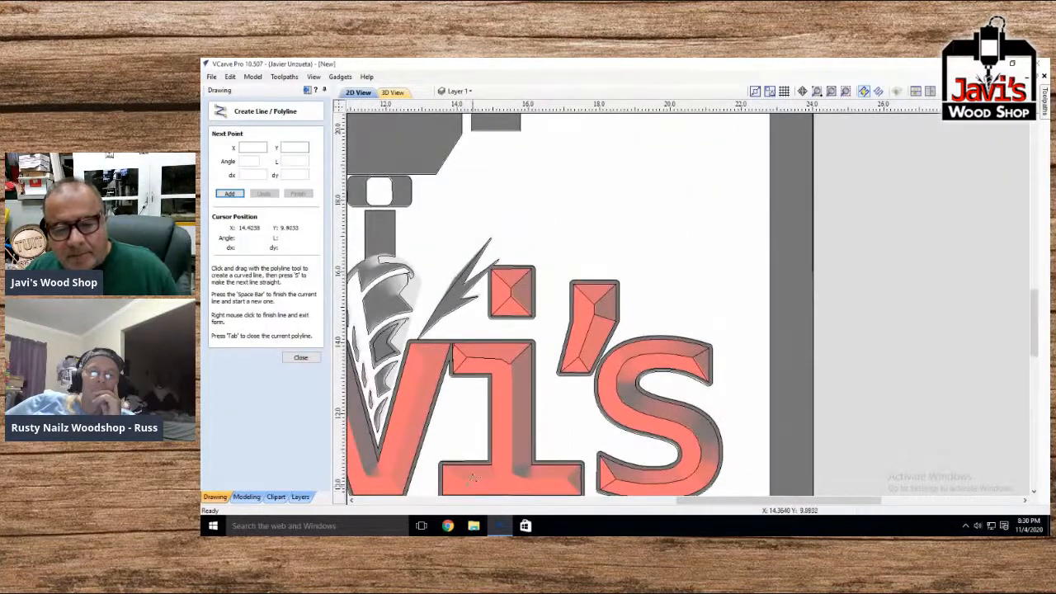
scroll(472, 196, "down", 3)
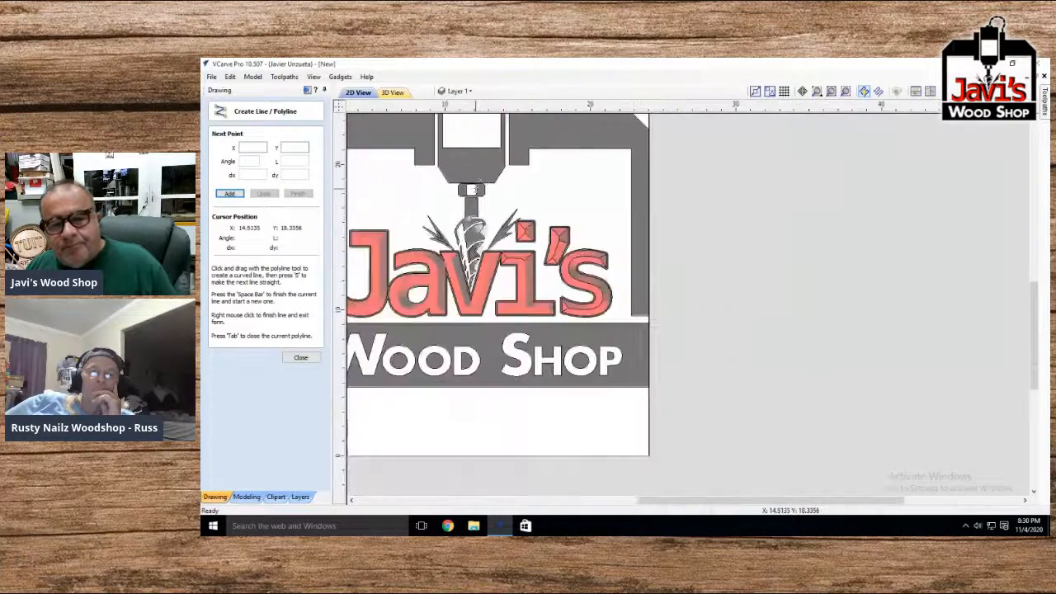
scroll(521, 288, "up", 4)
scroll(522, 287, "up", 1)
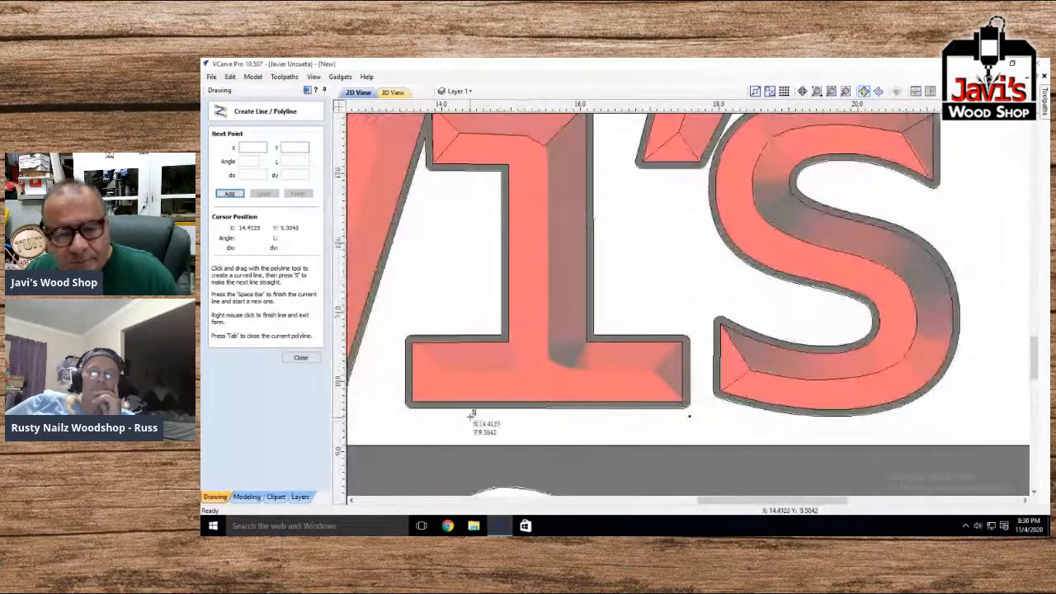
left_click(418, 395)
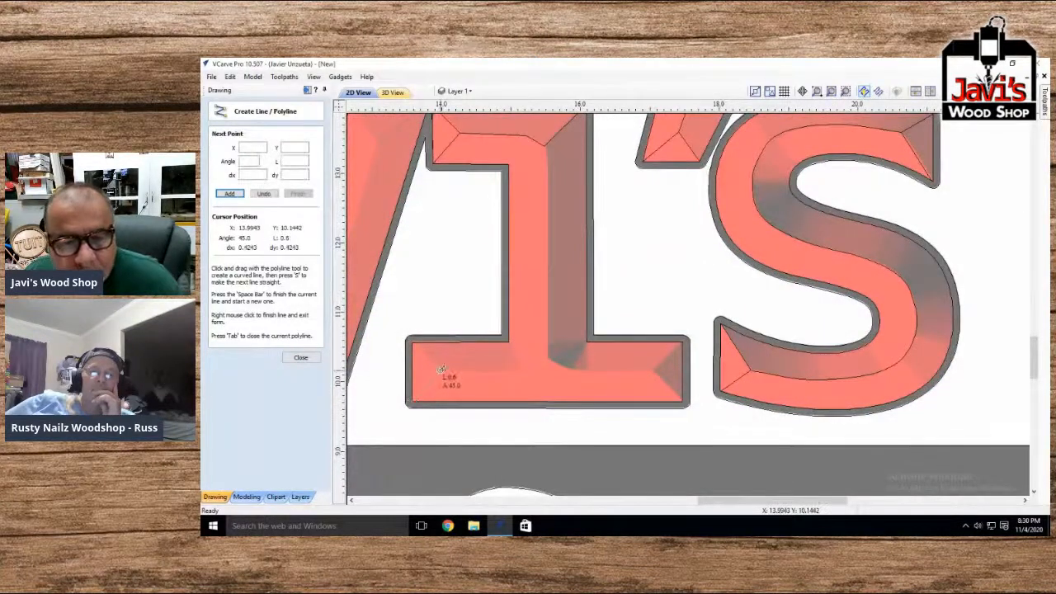
left_click(411, 341)
key("space")
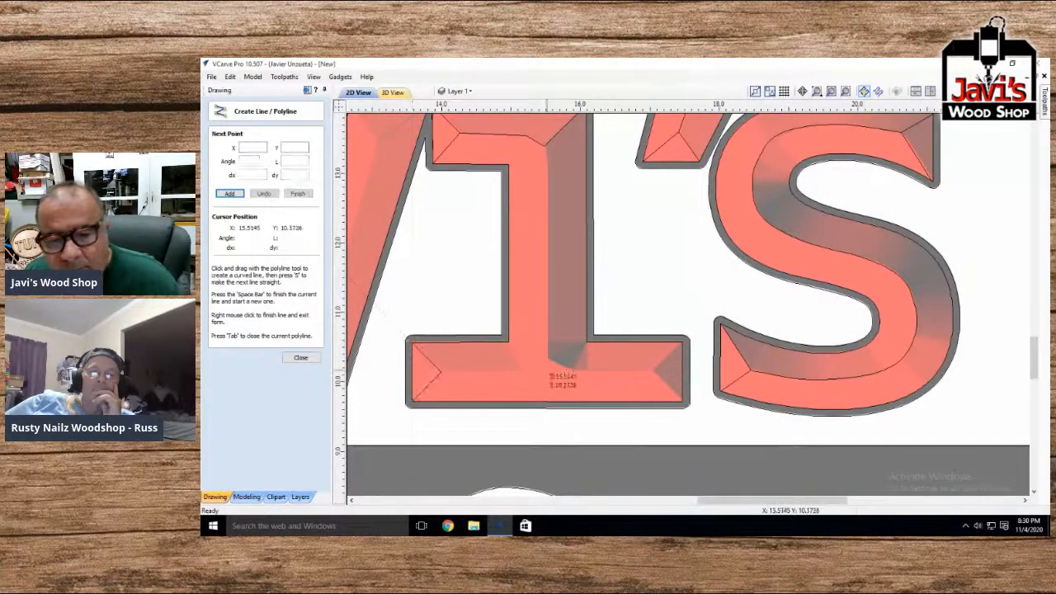
Draw the bevel lines at the right end of the i's base from the lower corner via the ridge point to the upper corner
left_click(683, 400)
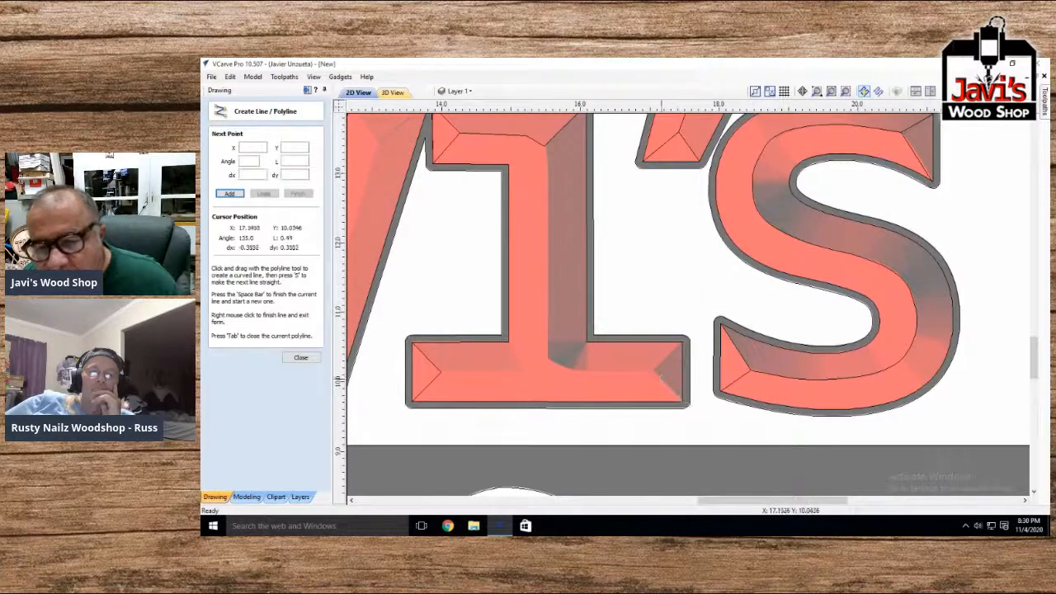
left_click(654, 371)
left_click(684, 340)
key("space")
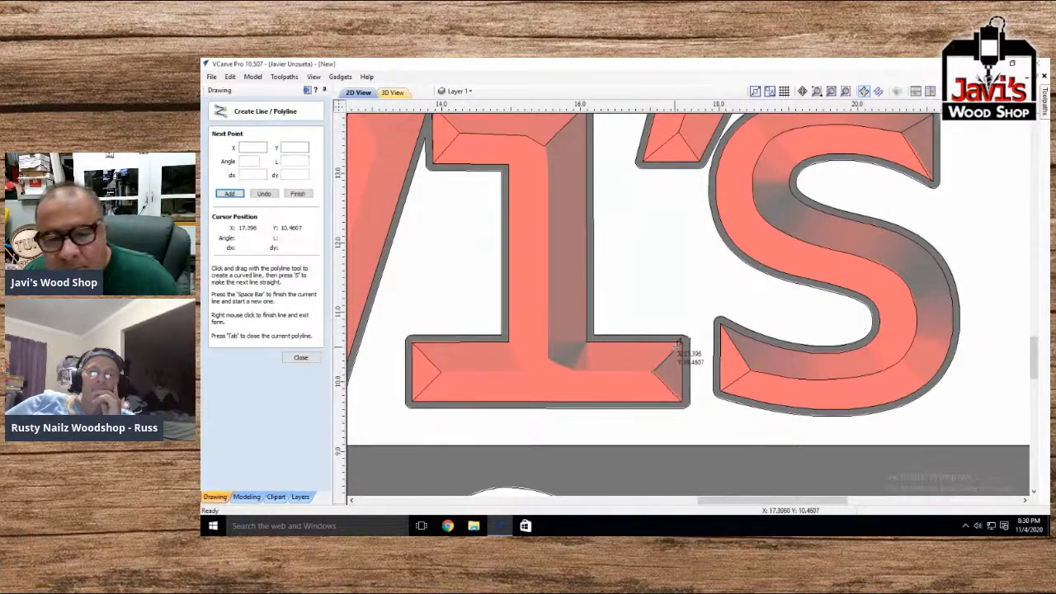
Trace the ridge along the left part of the i's base from its ridge point to the stem's inner corner
left_click(442, 370)
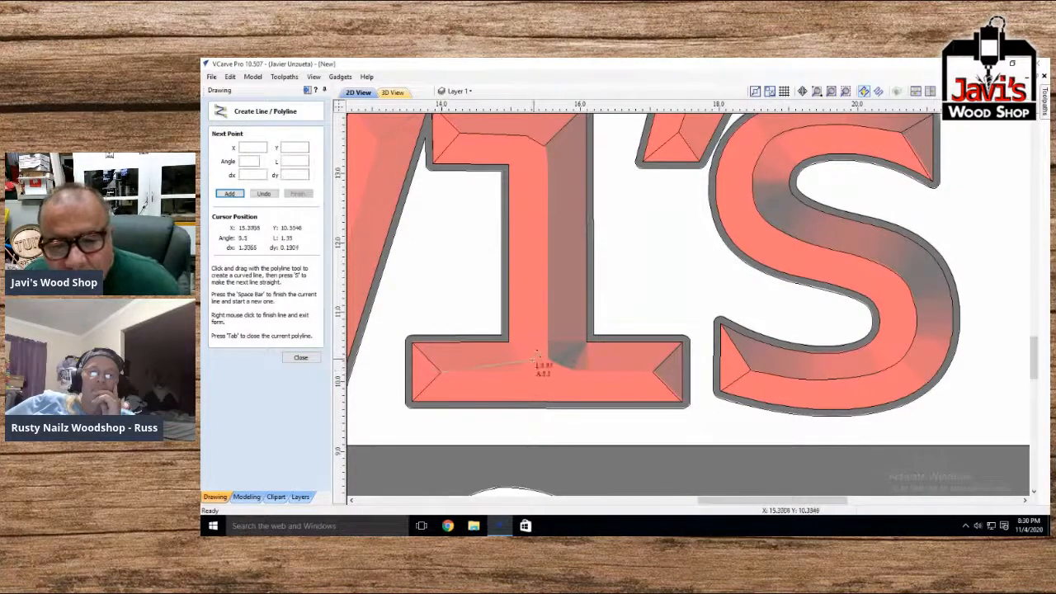
left_click(524, 373)
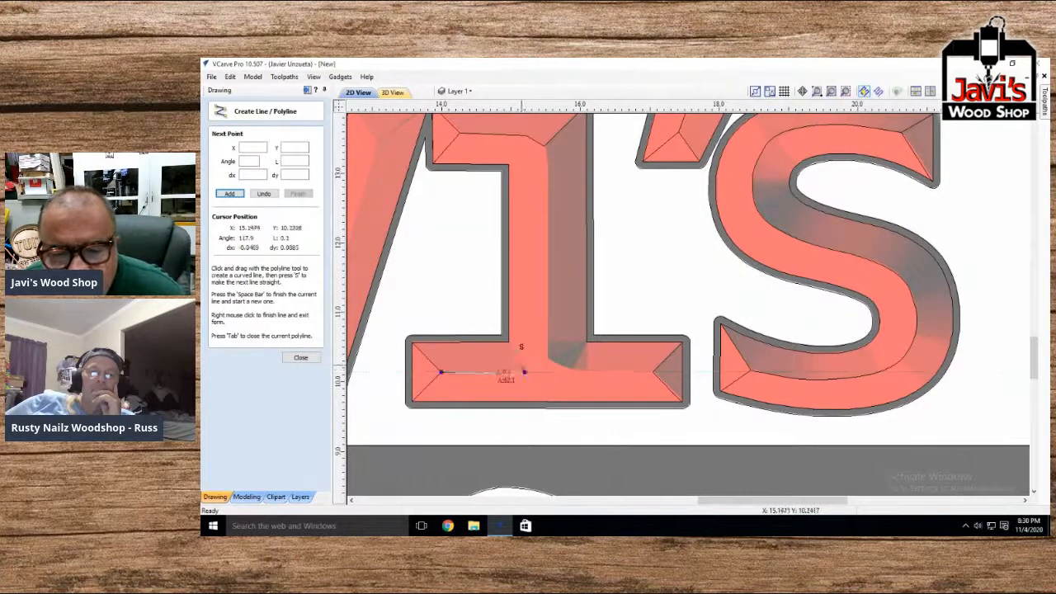
left_click(509, 340)
key("space")
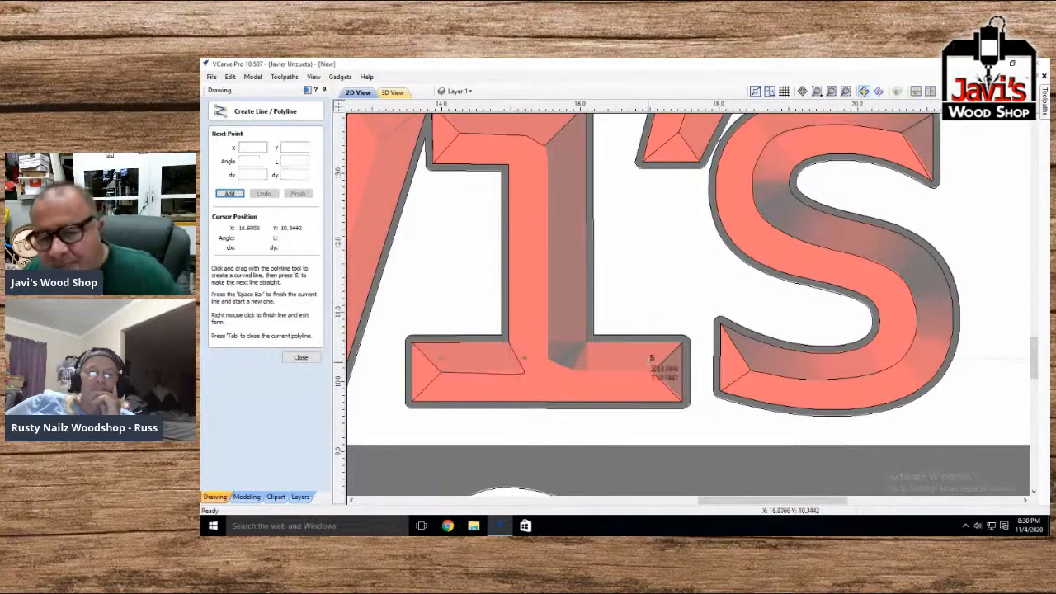
Trace the ridge from the right ridge point of the i's base along the shading and up the stem to the top serif's ridge point
left_click(651, 371)
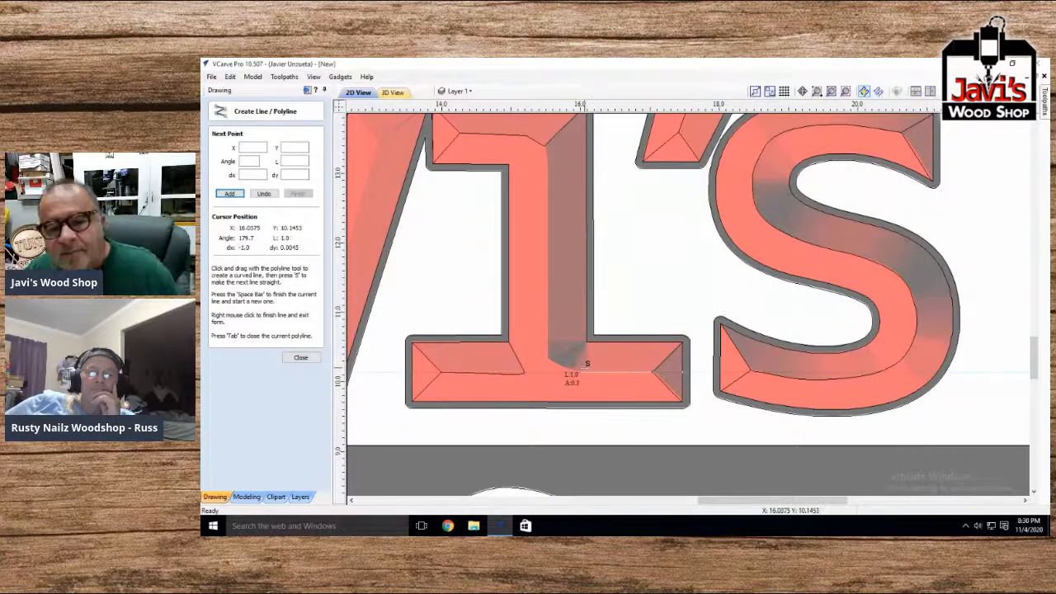
left_click(583, 371)
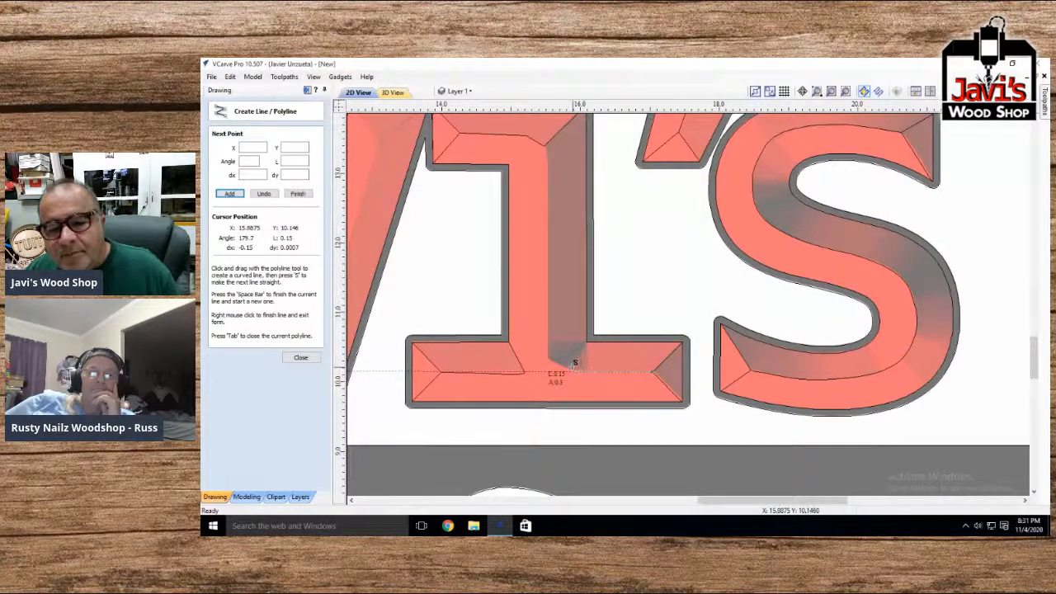
left_click(572, 370)
left_click(548, 353)
left_click(546, 146)
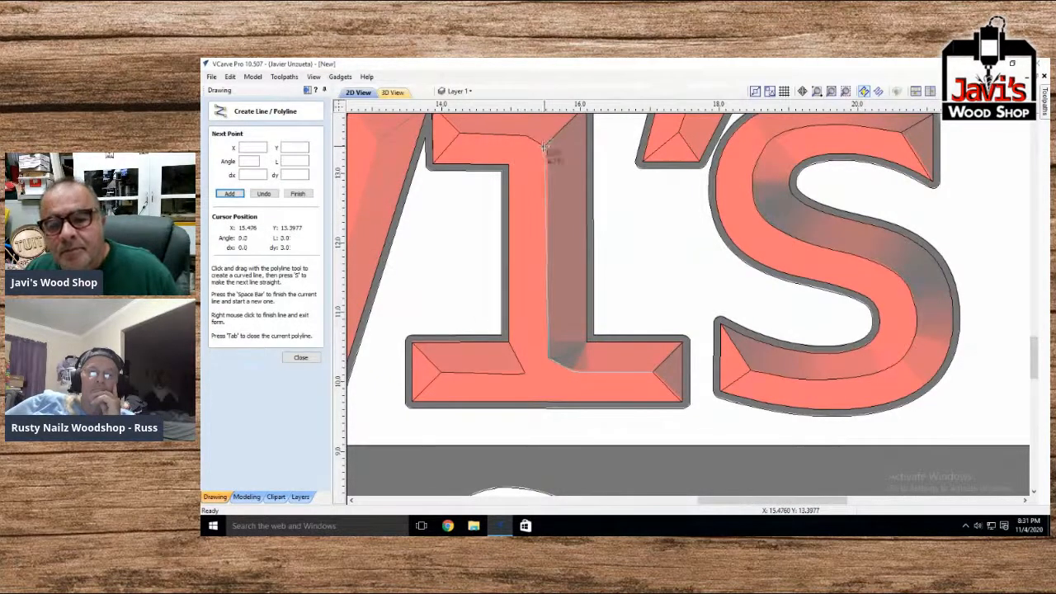
Draw the fan of facet lines from the i's right inner base corner to the points along the shaded ridge bend
left_click(553, 342)
left_click(546, 359)
key("space")
left_click(572, 370)
left_click(586, 341)
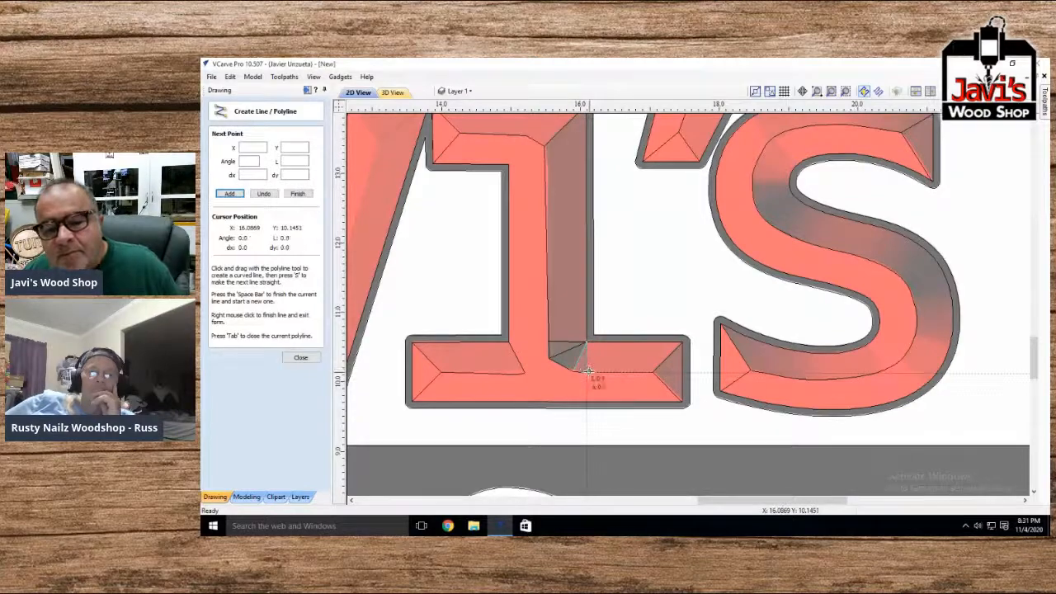
left_click(587, 372)
key("space")
Draw the fan of facet lines from the v's inner vertex to the left, middle and right points along its lower ridge
scroll(561, 301, "left", 1)
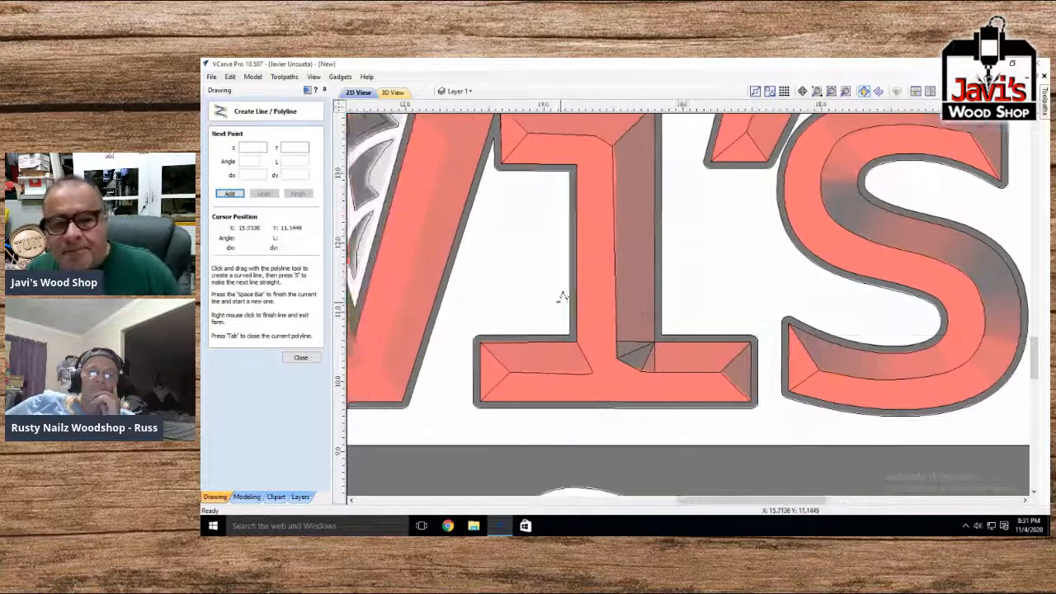
scroll(561, 301, "left", 8)
scroll(590, 319, "up", 7)
scroll(591, 319, "down", 5)
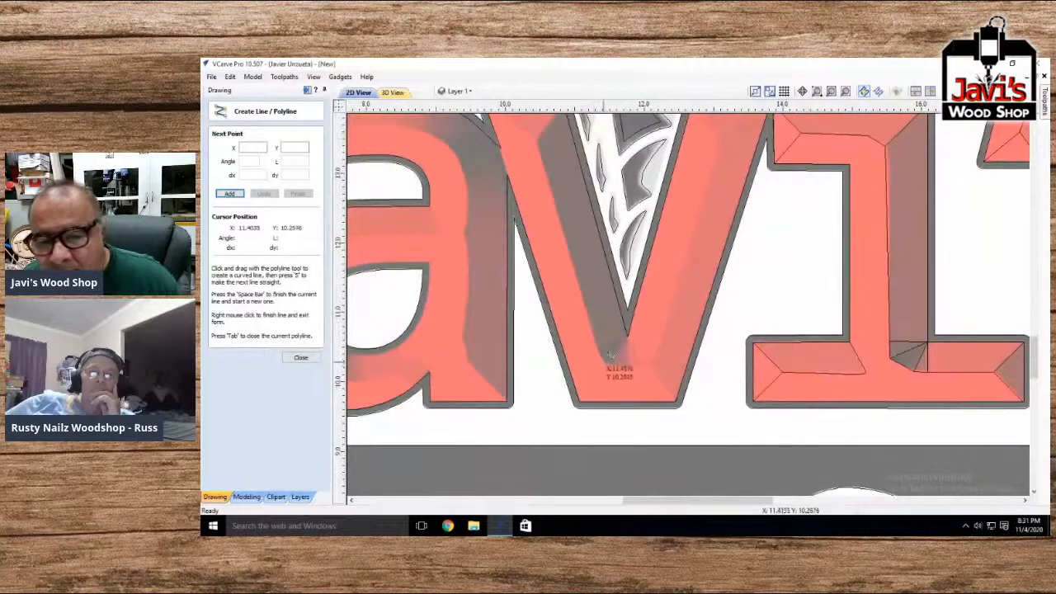
left_click(600, 352)
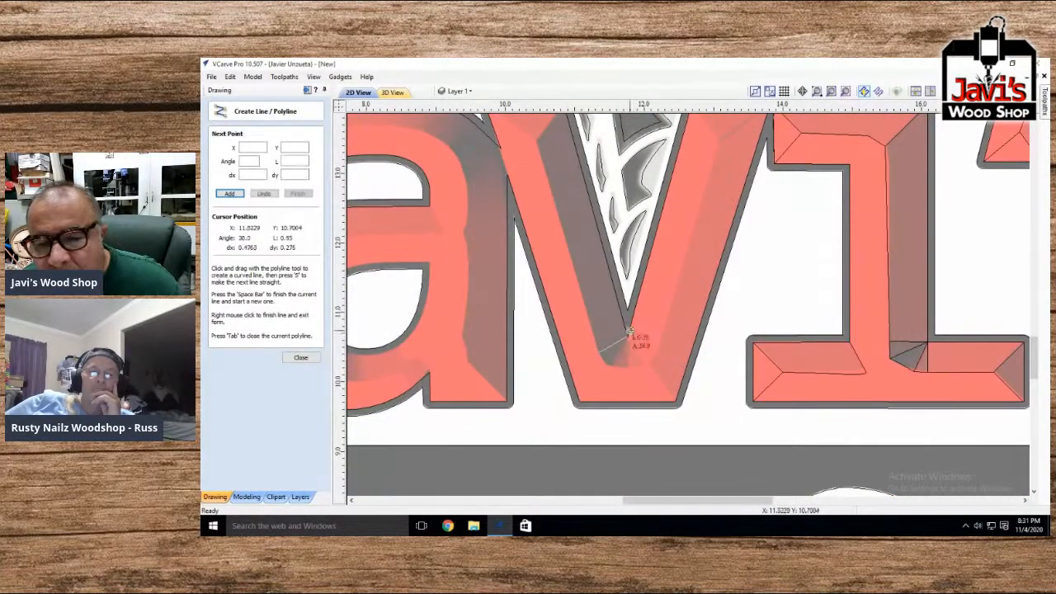
left_click(627, 335)
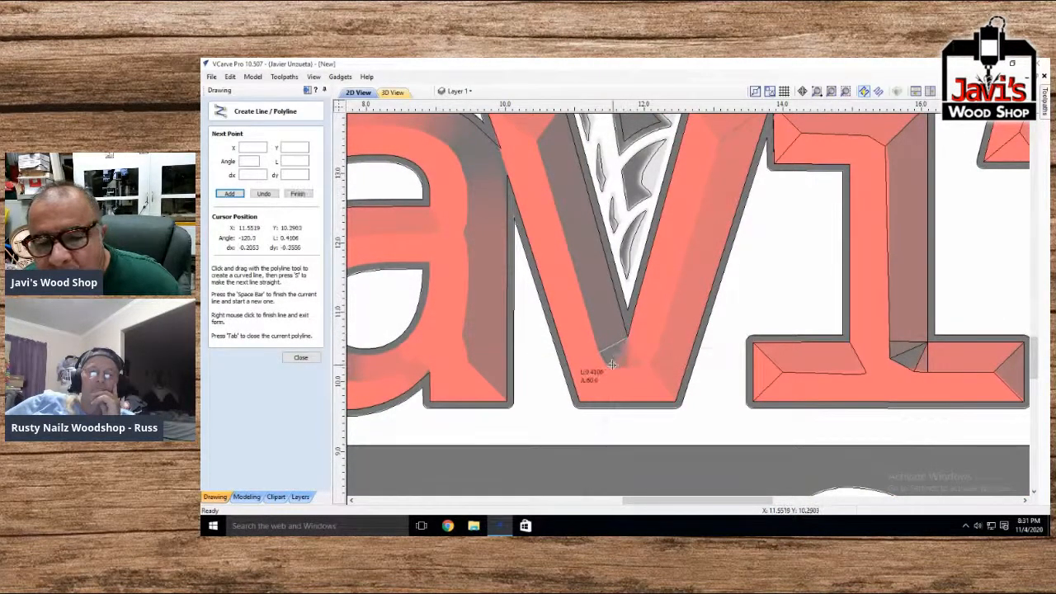
left_click(614, 365)
key("space")
left_click(628, 365)
left_click(627, 335)
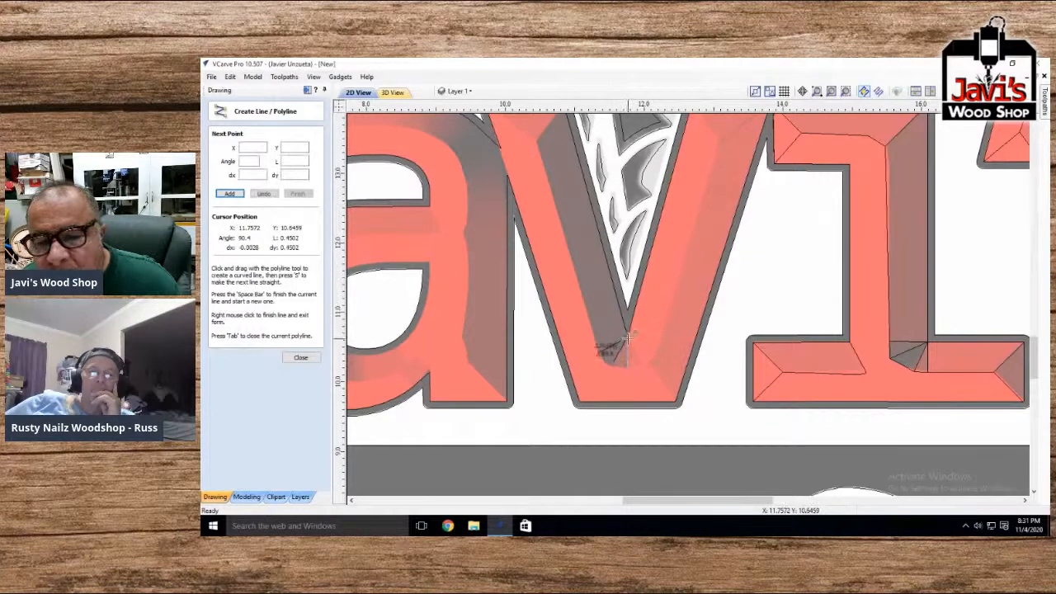
left_click(641, 362)
key("space")
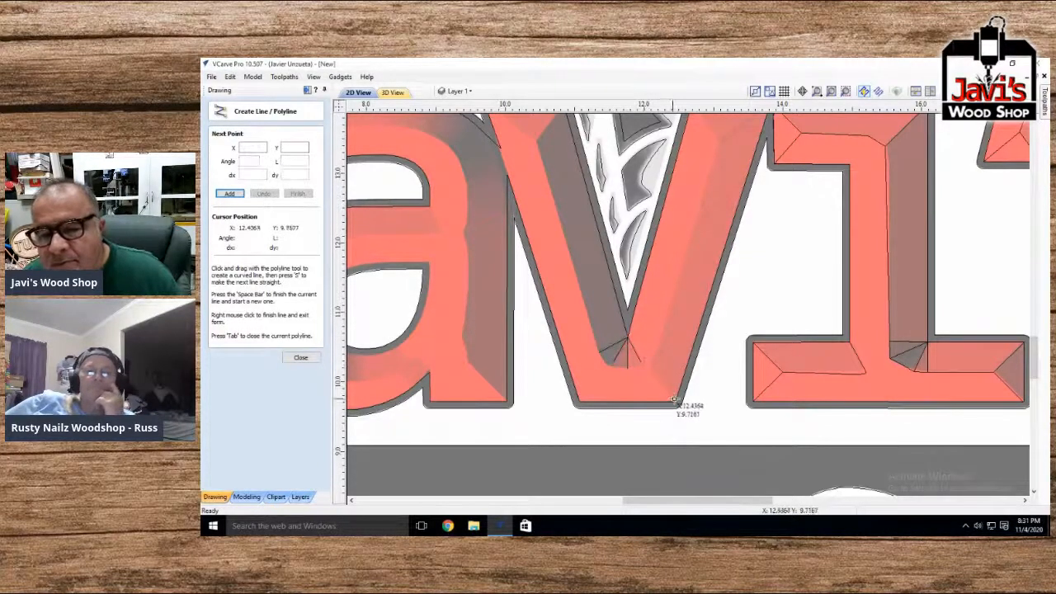
Draw the bevel line from the v's lower-right corner and trace the right arm's ridge from its upper corners down to that line
left_click(650, 373)
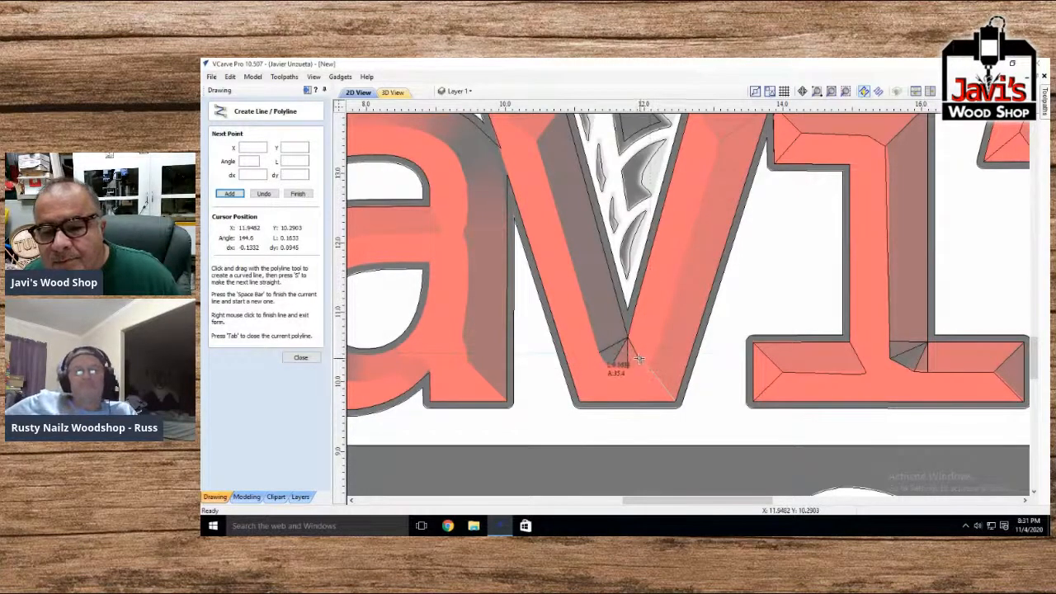
key("space")
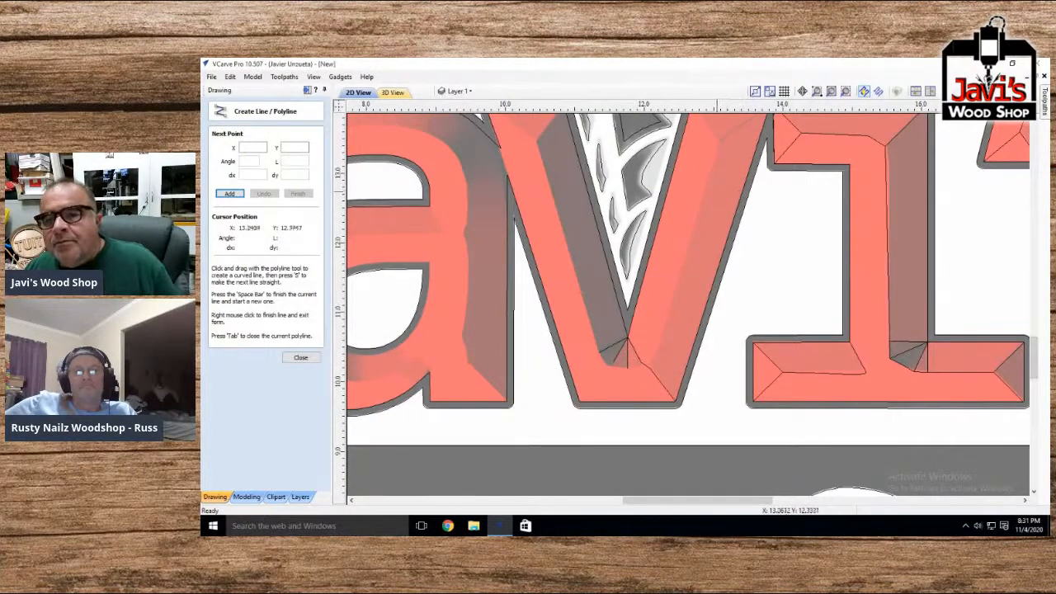
scroll(745, 254, "down", 1)
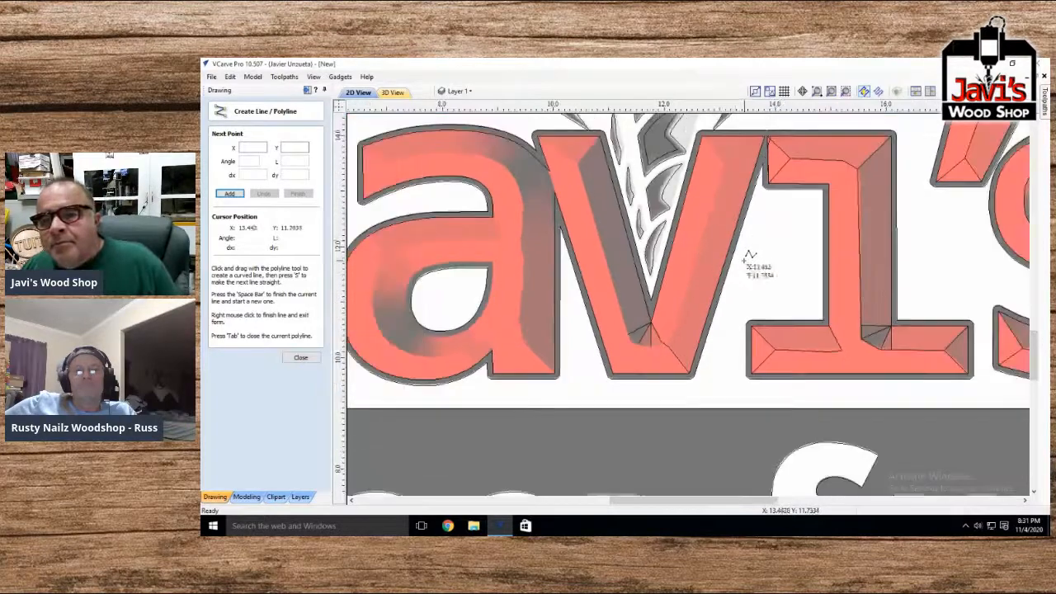
left_click(702, 137)
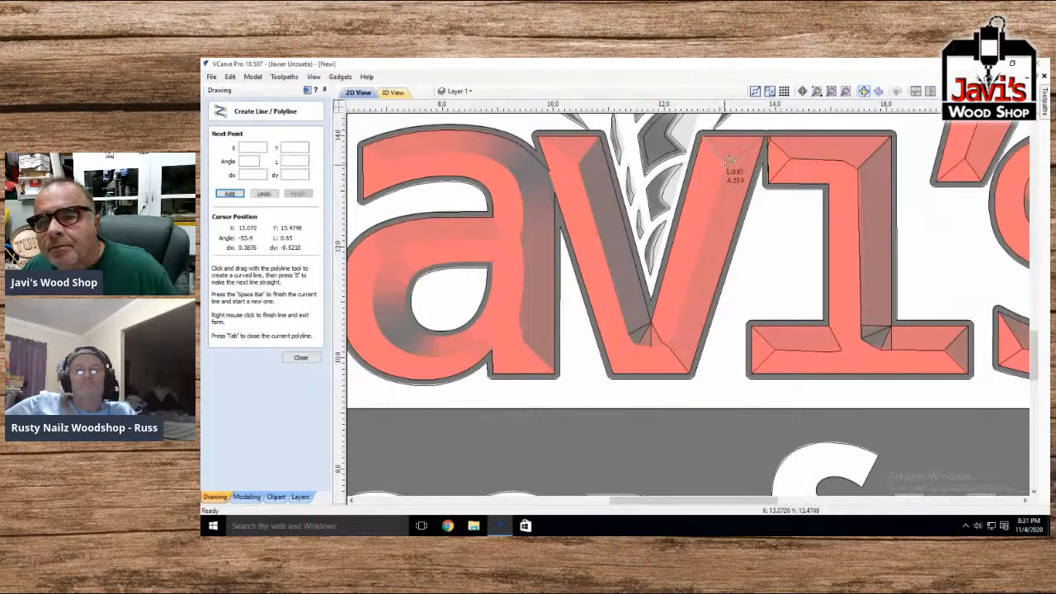
left_click(727, 159)
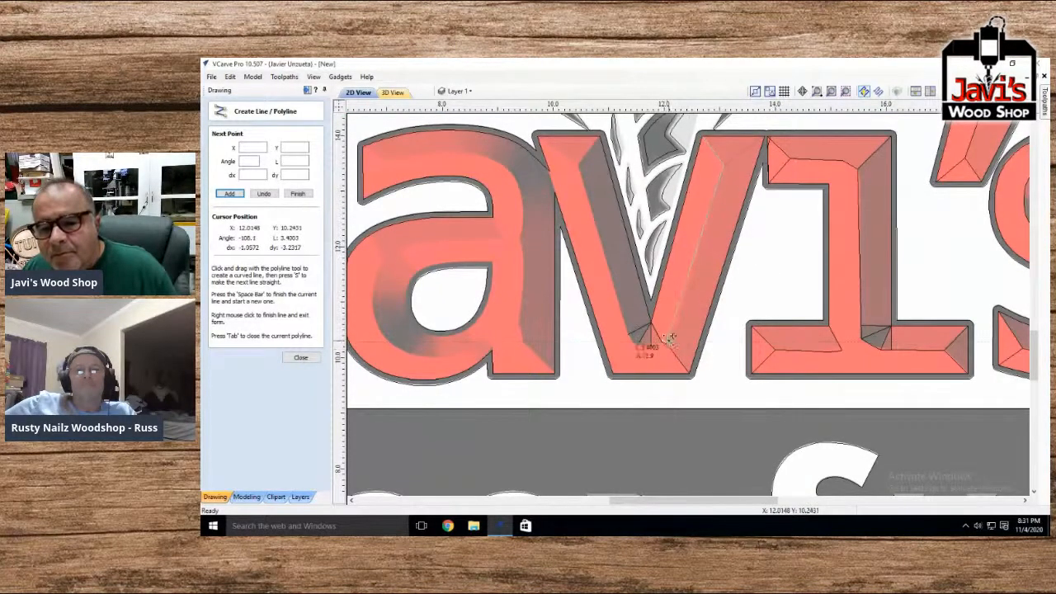
left_click(675, 333)
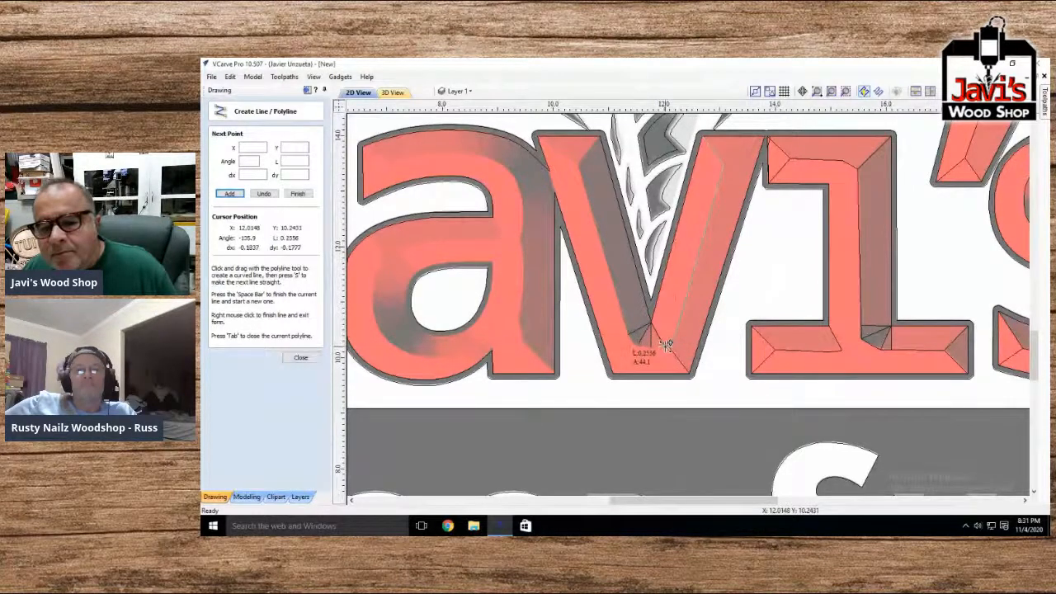
left_click(666, 346)
key("space")
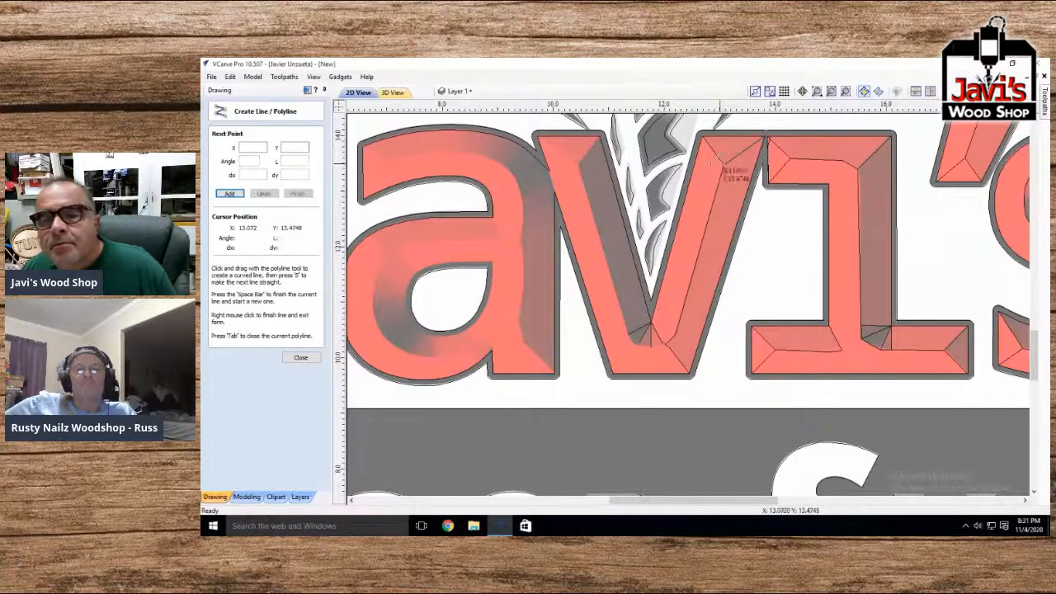
Trace the v's left arm ridge from its upper corners down past the facet lines and across to the right arm's ridge
left_click(537, 132)
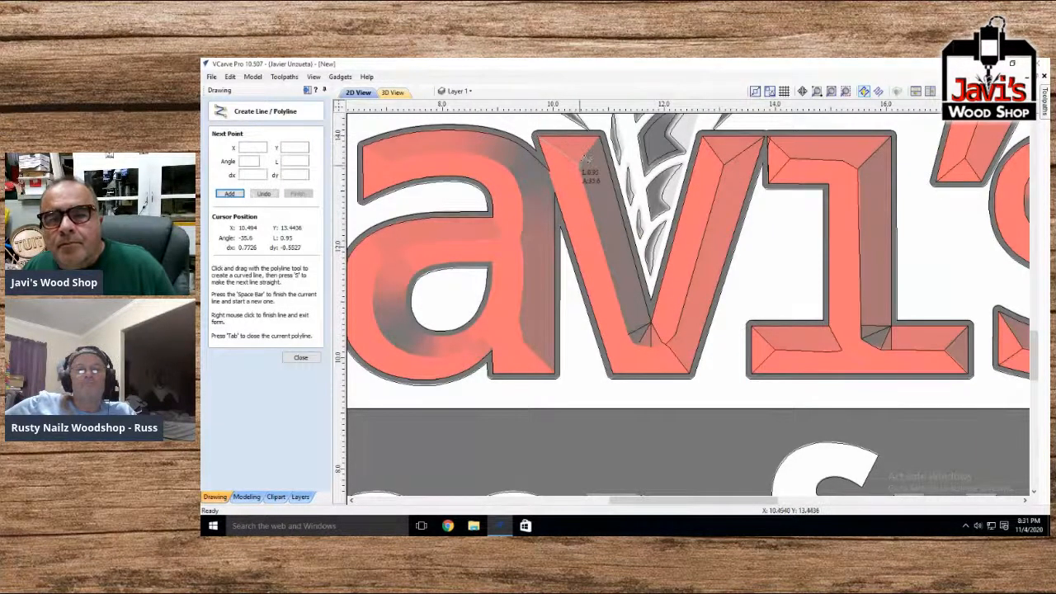
left_click(579, 165)
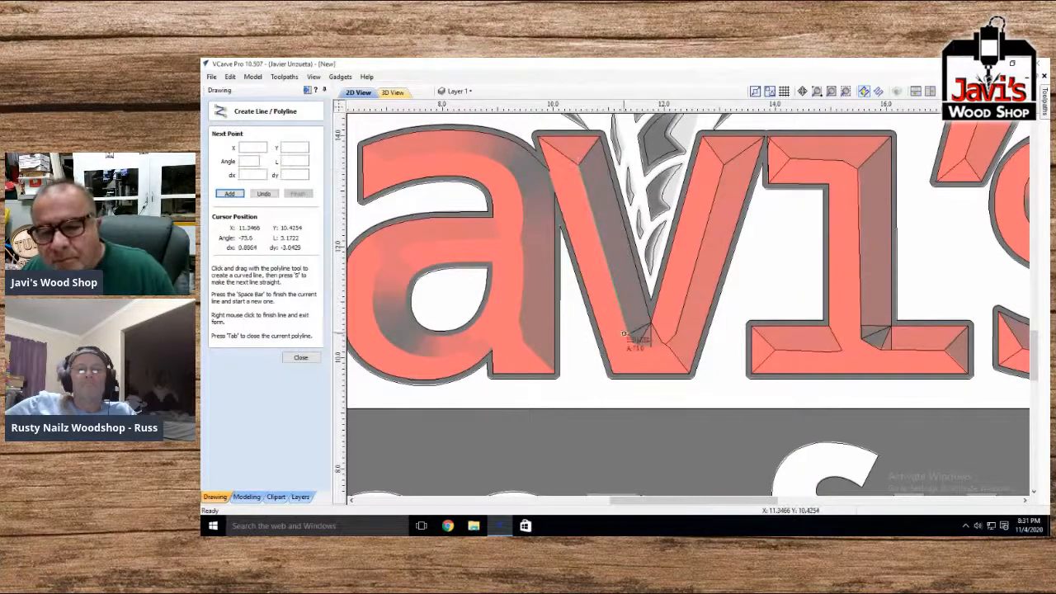
left_click(624, 333)
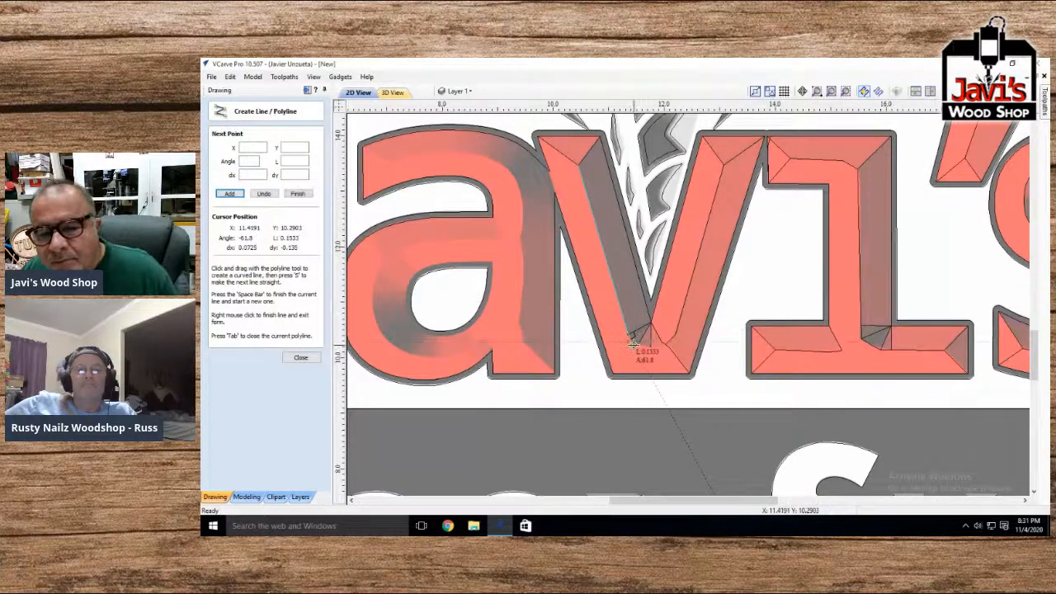
left_click(638, 347)
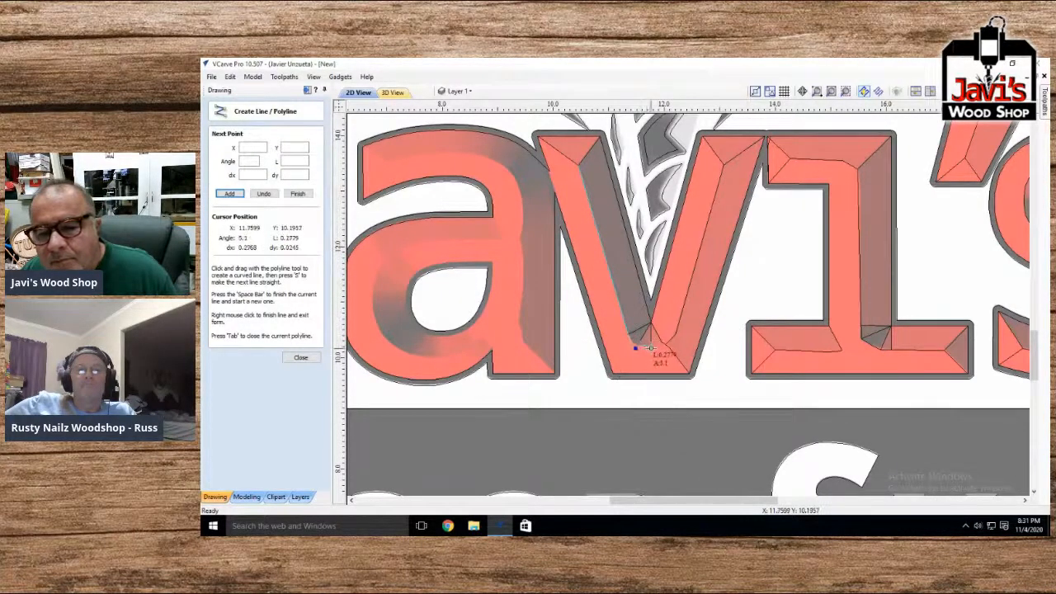
left_click(660, 349)
key("space")
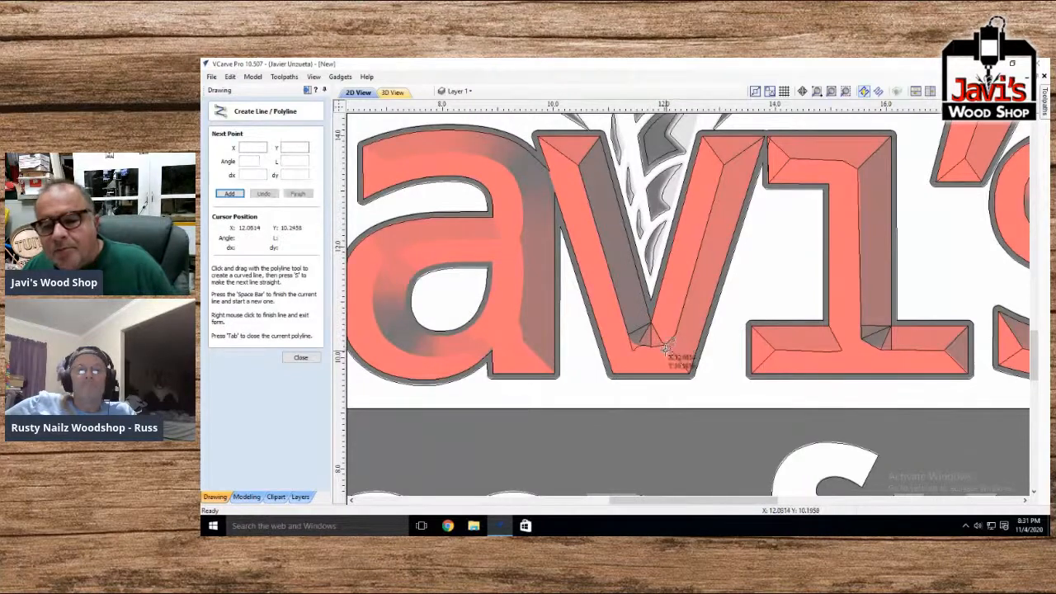
Edit the nodes of the v's left ridge line, moving the low node below the shading up onto its lower edge
left_click(300, 358)
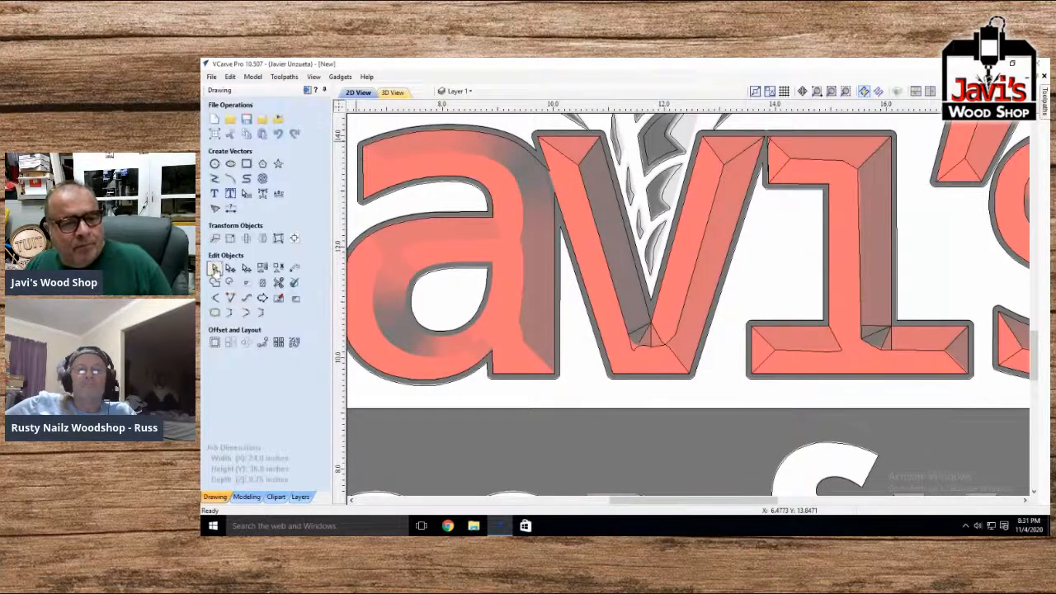
left_click(633, 351)
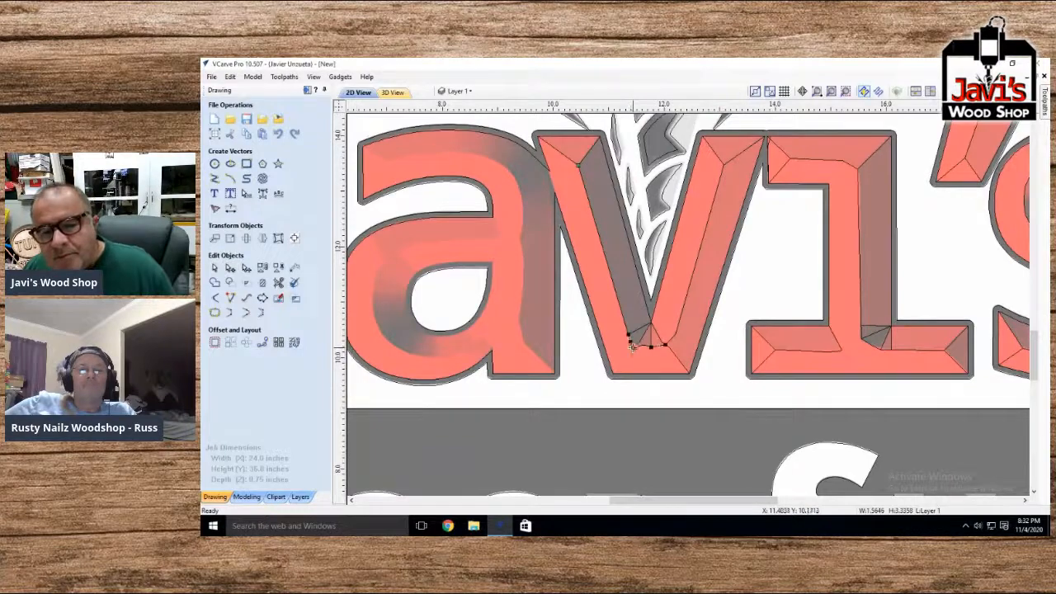
scroll(635, 353, "up", 10)
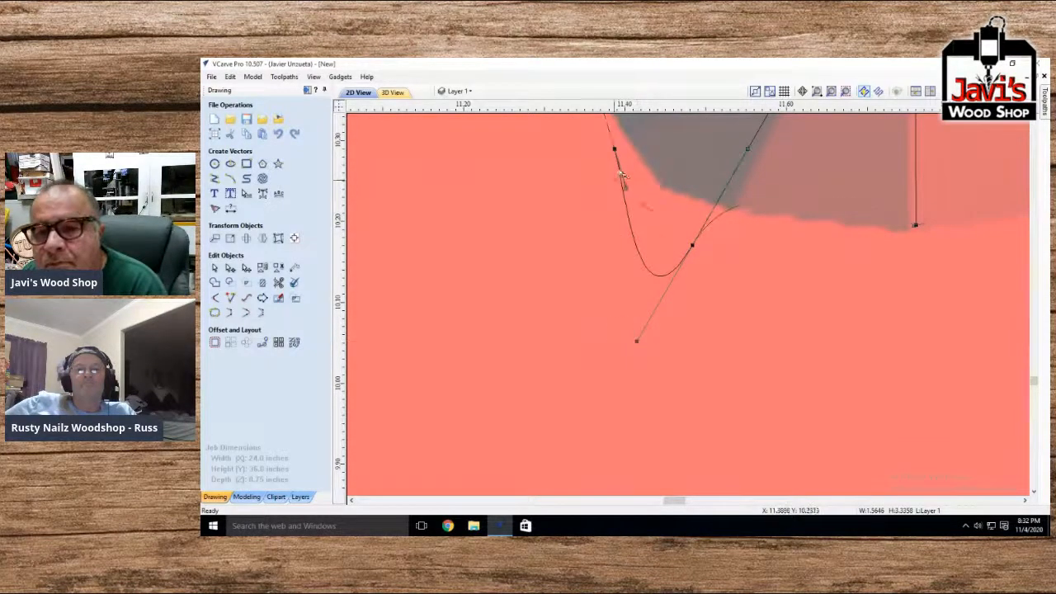
left_click_drag(636, 341, 690, 242)
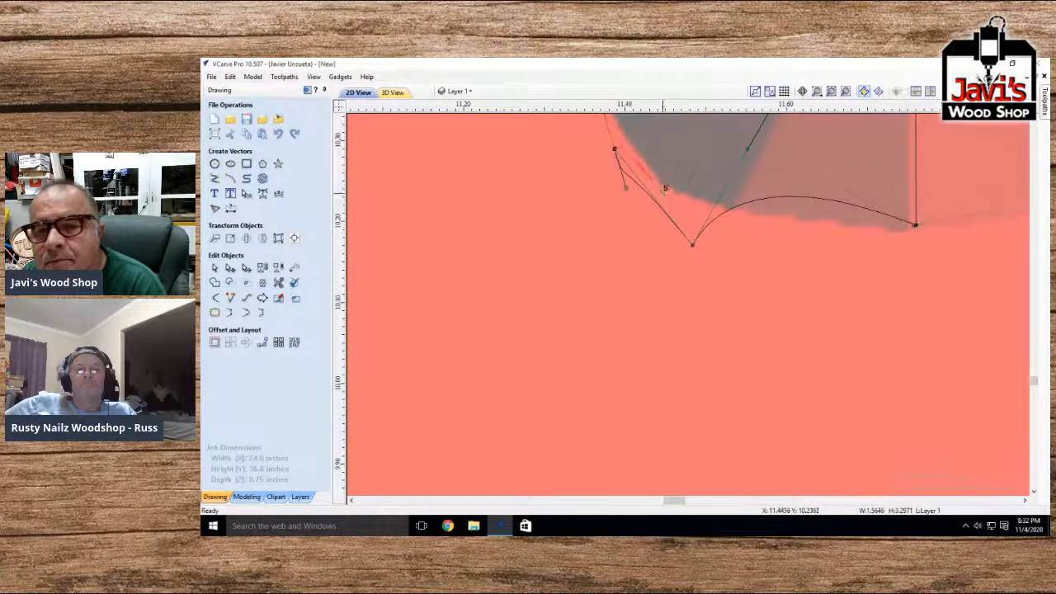
left_click_drag(731, 213, 730, 207)
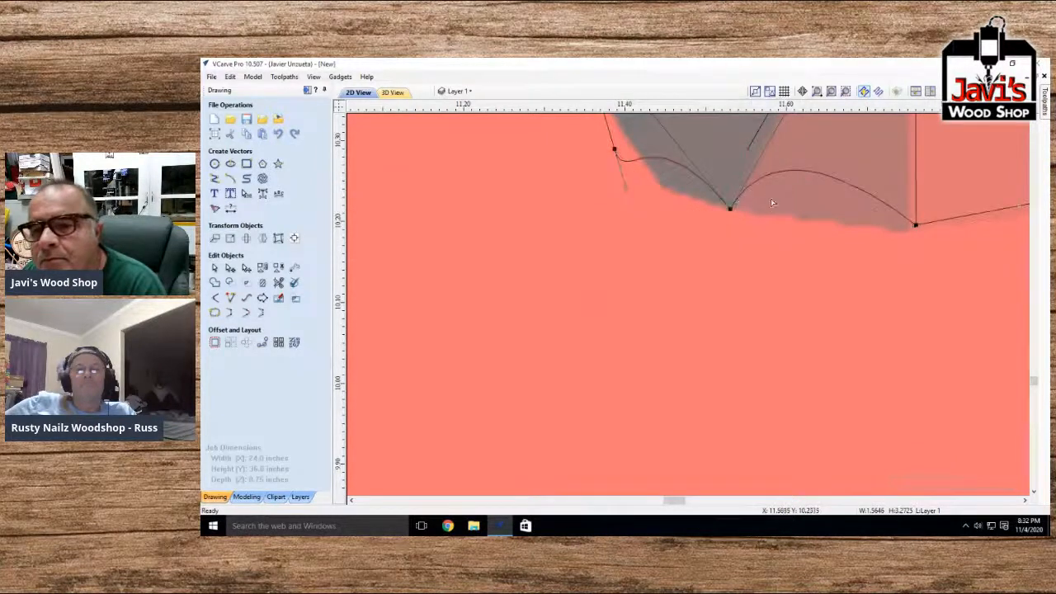
Flatten the bulging spans at the bottom of the v's ridge line and move its left bend node onto the shading's edge
scroll(772, 203, "down", 3)
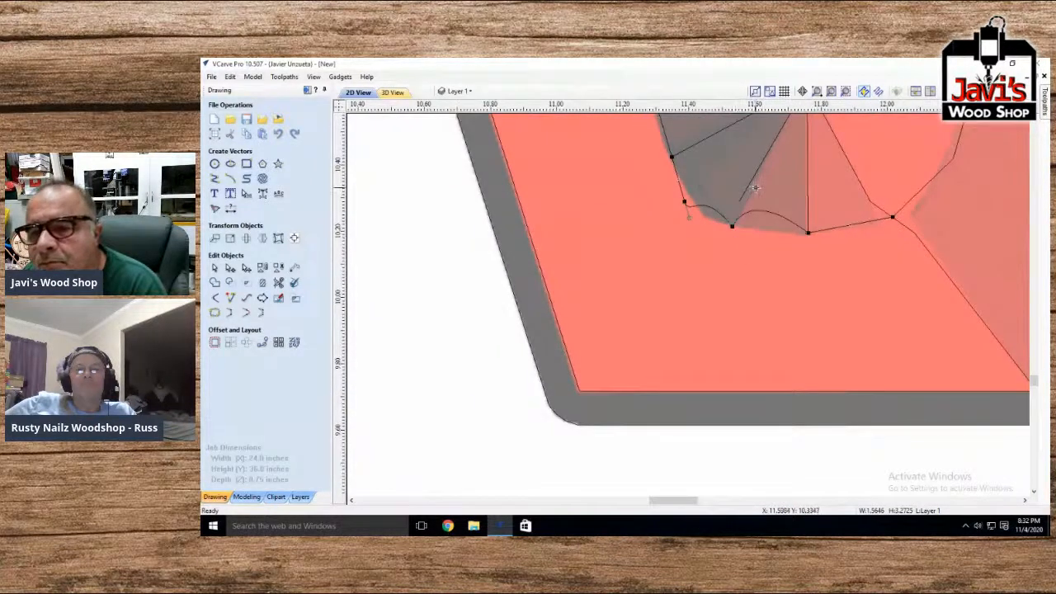
left_click(781, 228)
left_click_drag(781, 230, 761, 230)
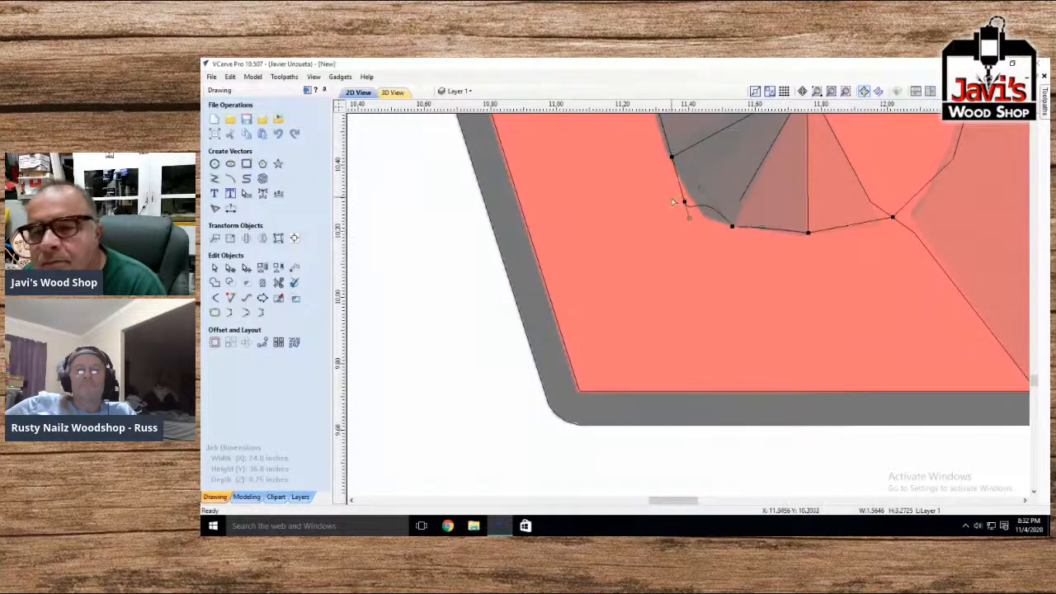
left_click_drag(683, 200, 719, 226)
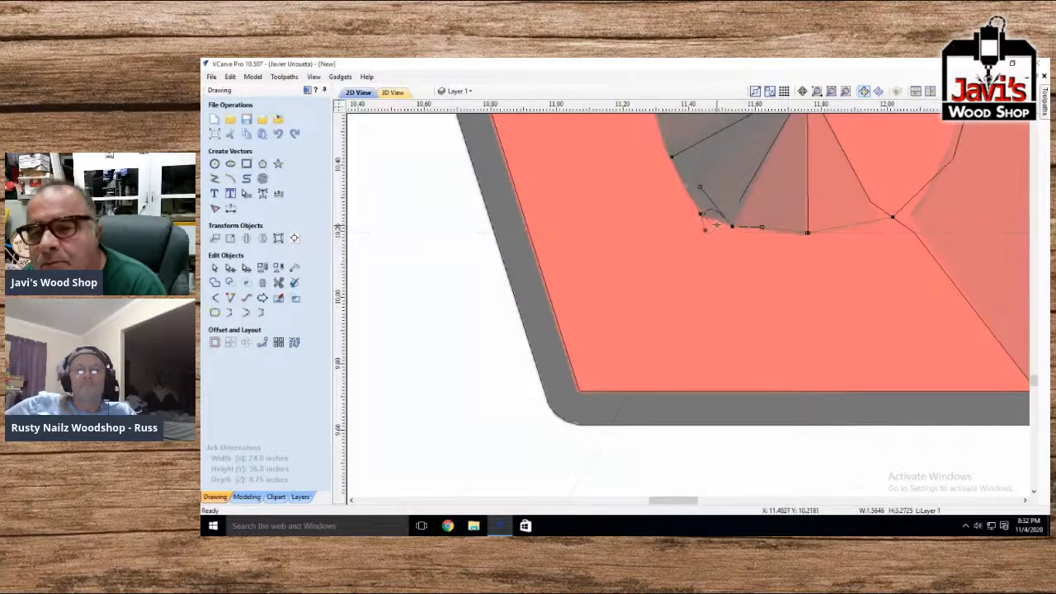
left_click_drag(709, 217, 712, 220)
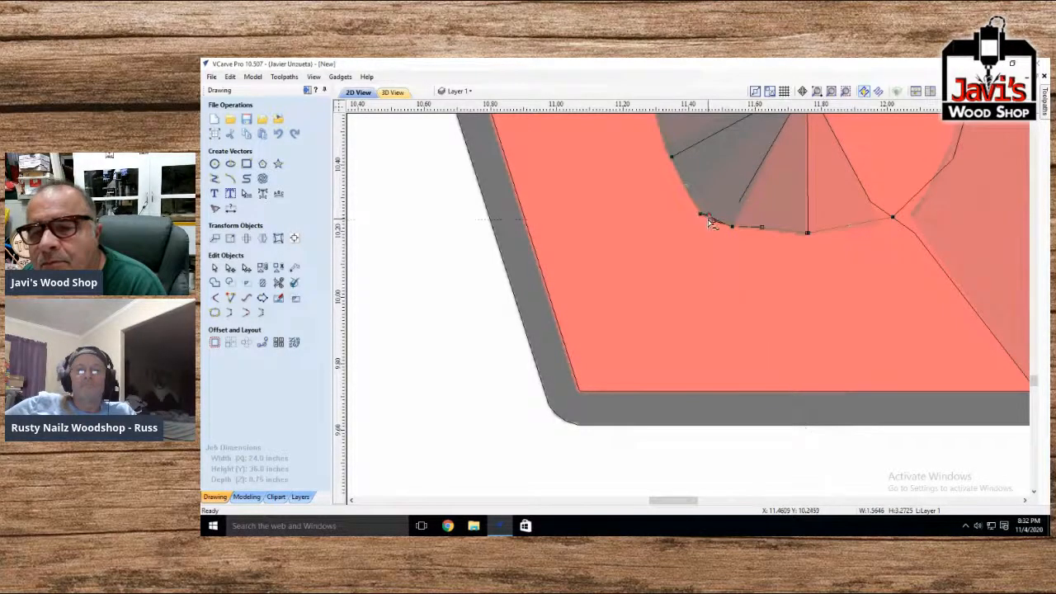
left_click_drag(710, 221, 710, 219)
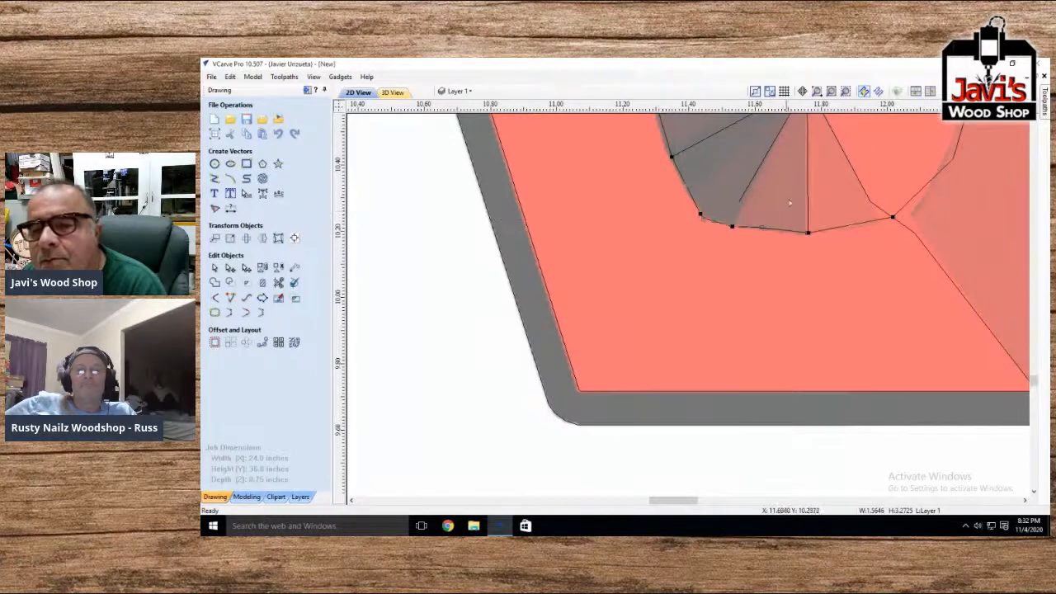
Extend the short facet line at the bottom of the v down onto its ridge line
left_click_drag(739, 201, 732, 226)
scroll(704, 206, "down", 1)
scroll(704, 205, "down", 5)
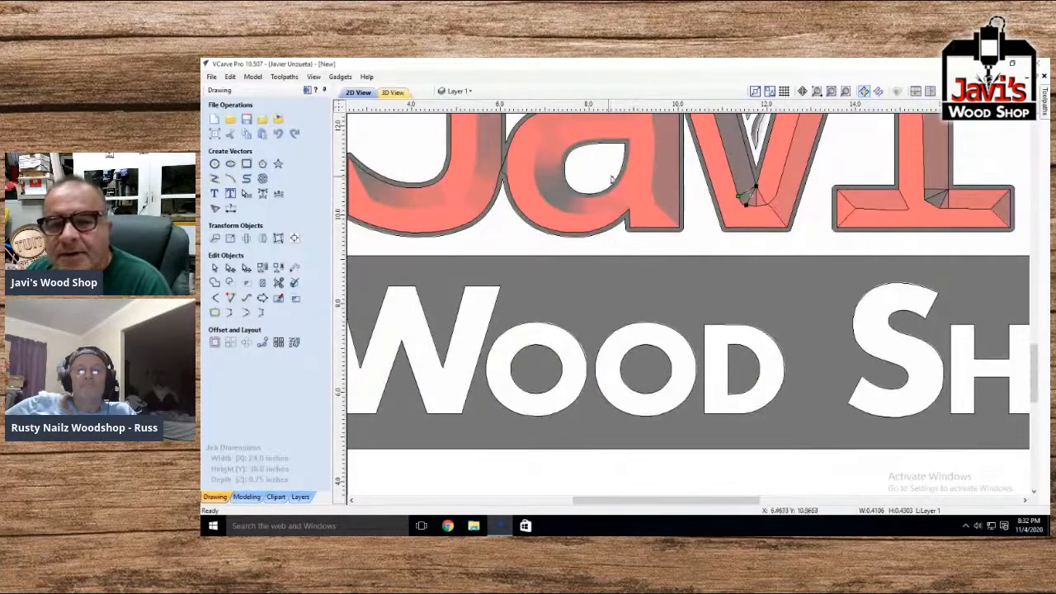
scroll(475, 313, "down", 2)
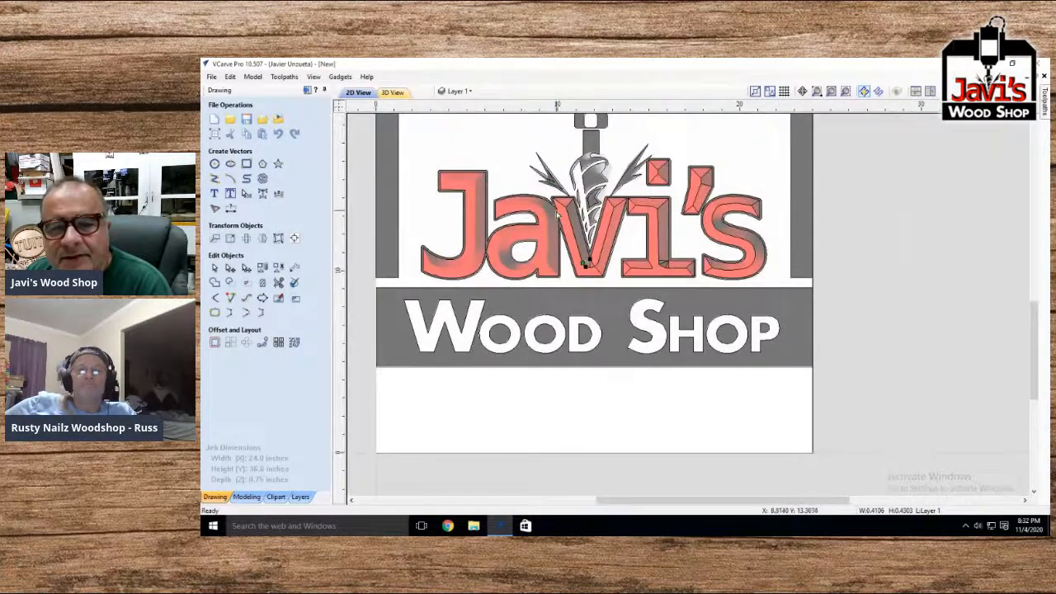
Draw a straight line between the open ends of the a's outline along the upper left edge of the v
scroll(557, 213, "up", 2)
scroll(557, 213, "up", 4)
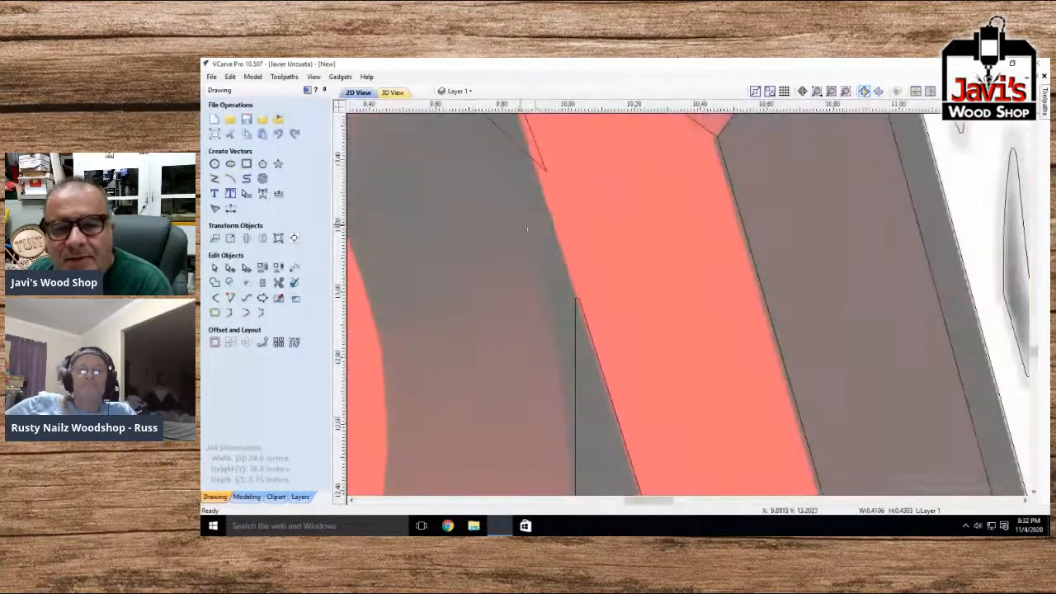
left_click(582, 312)
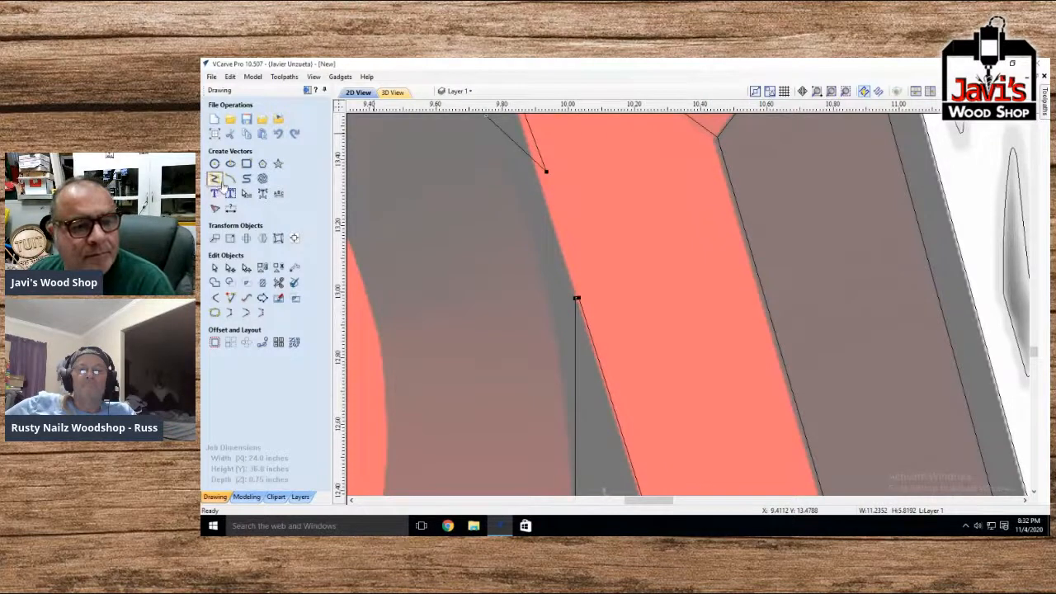
left_click(215, 179)
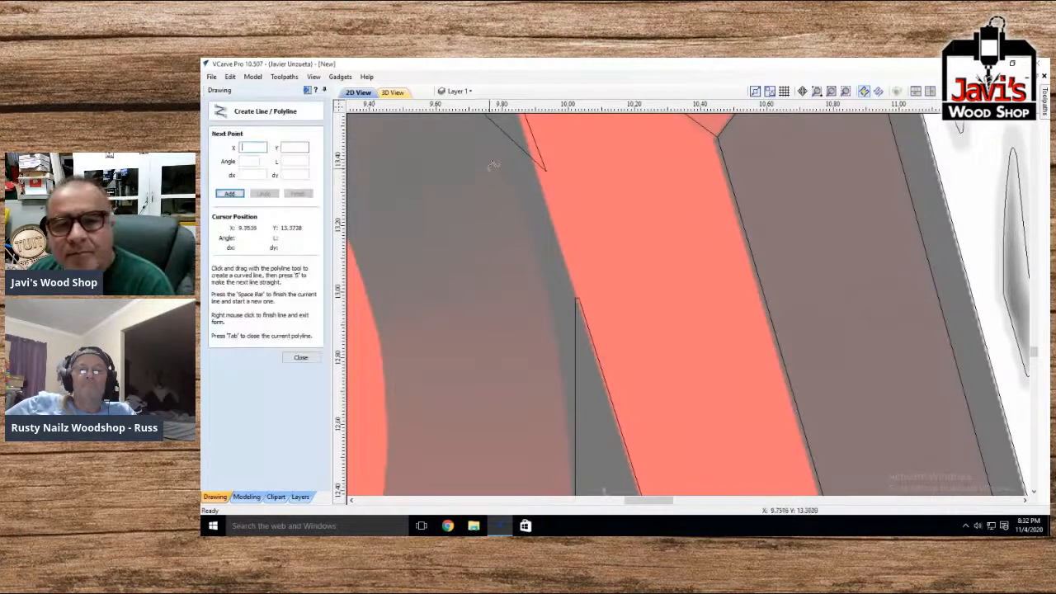
left_click(543, 169)
left_click(575, 300)
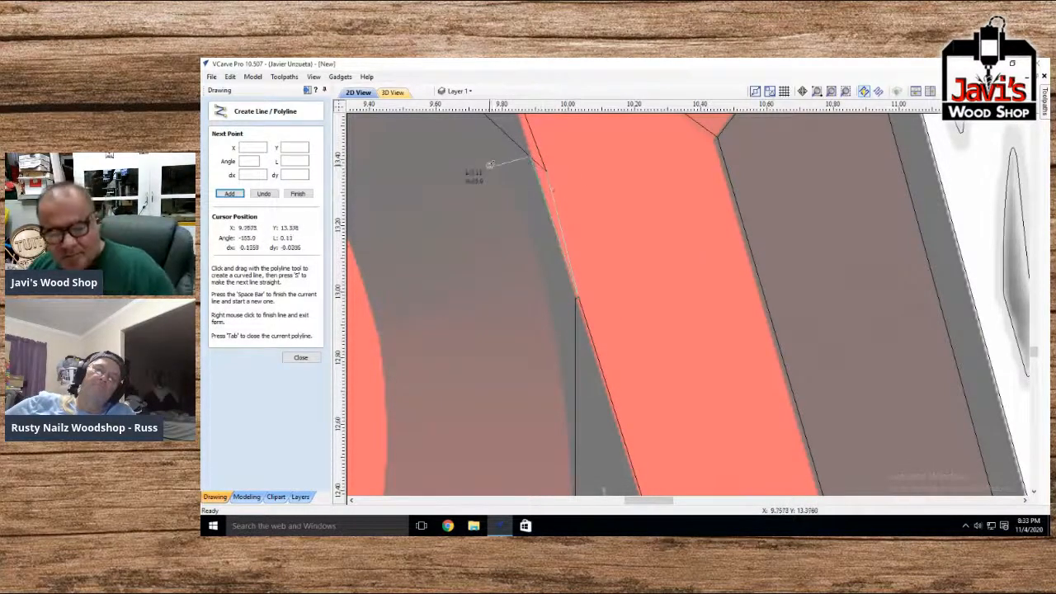
key("space")
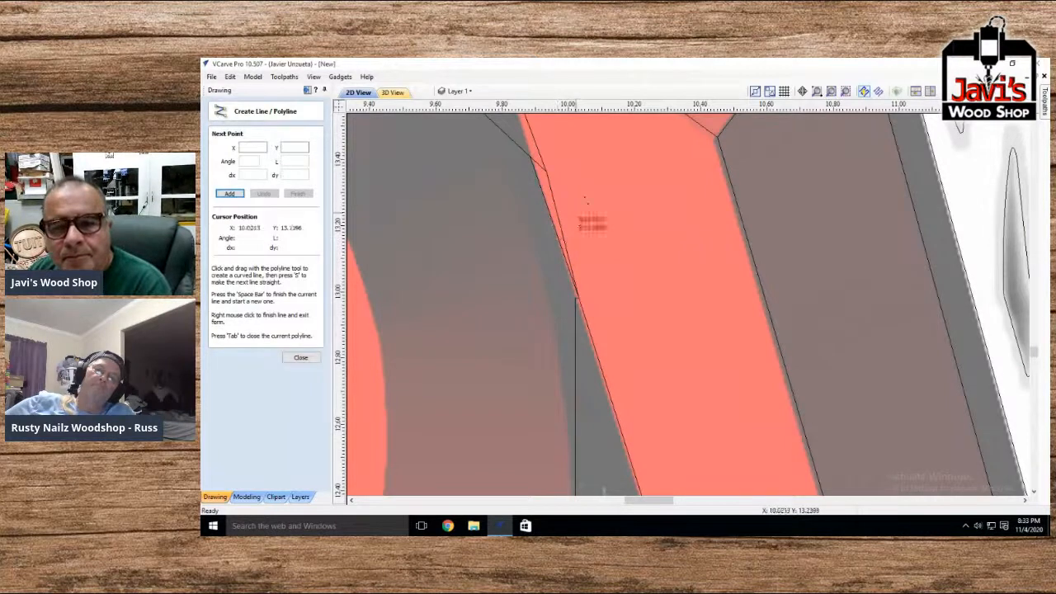
scroll(548, 181, "up", 4)
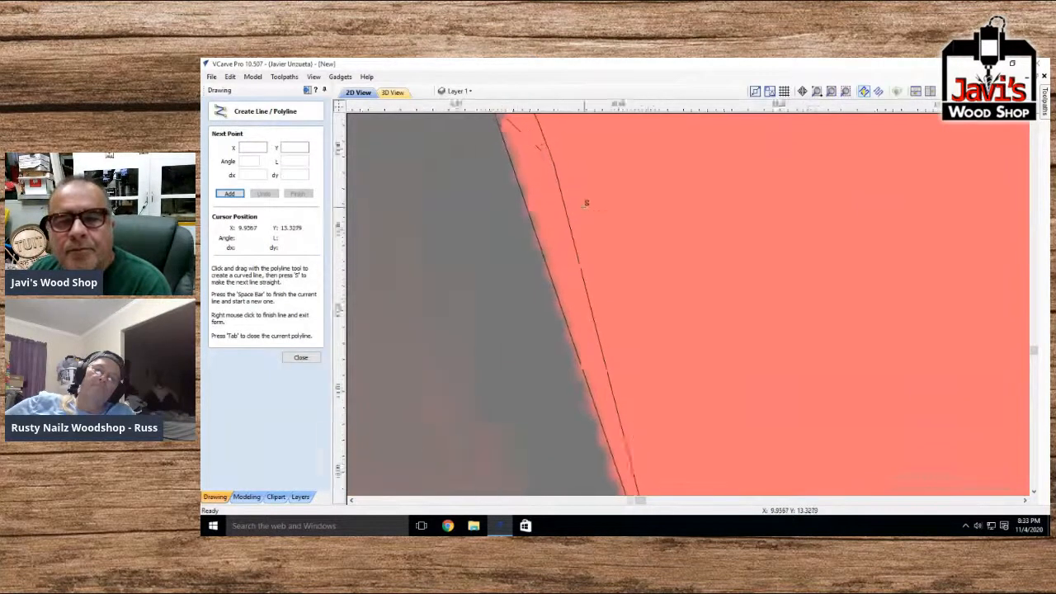
scroll(582, 202, "down", 3)
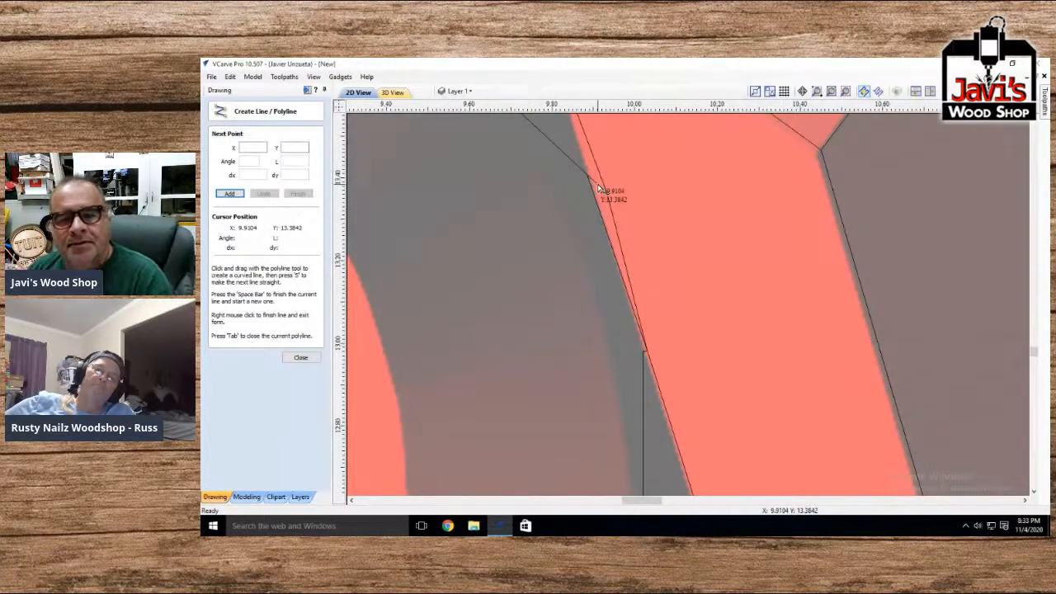
Trim off the end of the a's top curve that runs past the v's left edge
left_click(300, 357)
left_click(279, 282)
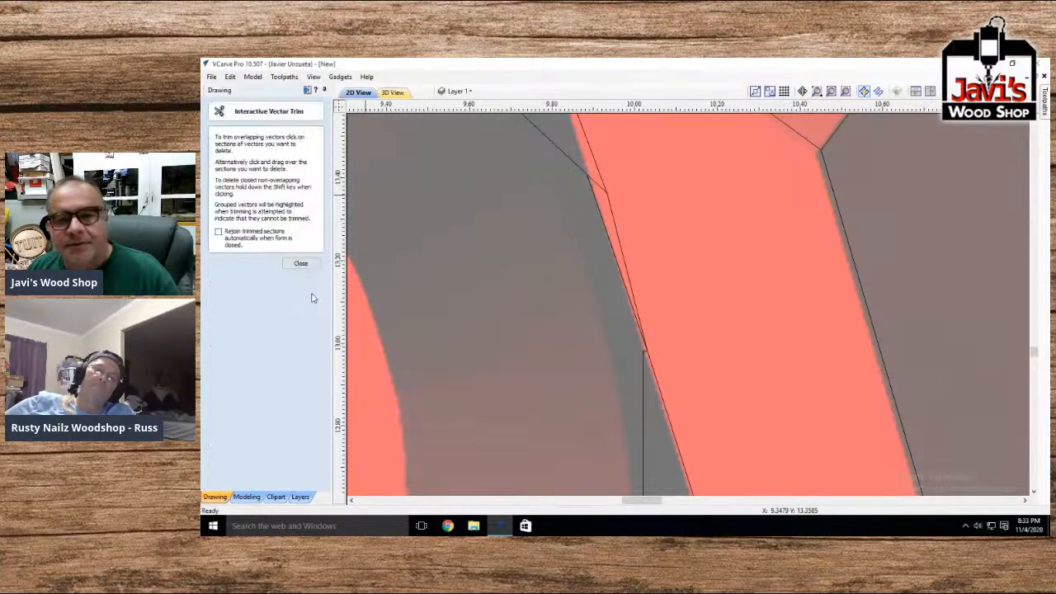
left_click(601, 184)
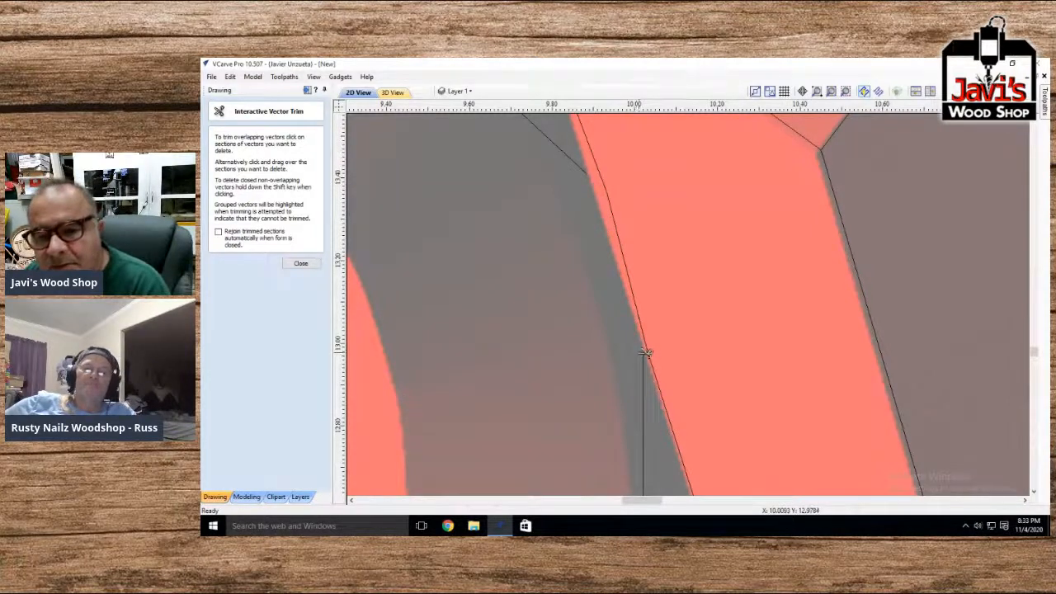
Try trimming the short stub between the a's right side and the v's left edge, and undo that trim
scroll(648, 347, "up", 8)
left_click(688, 340)
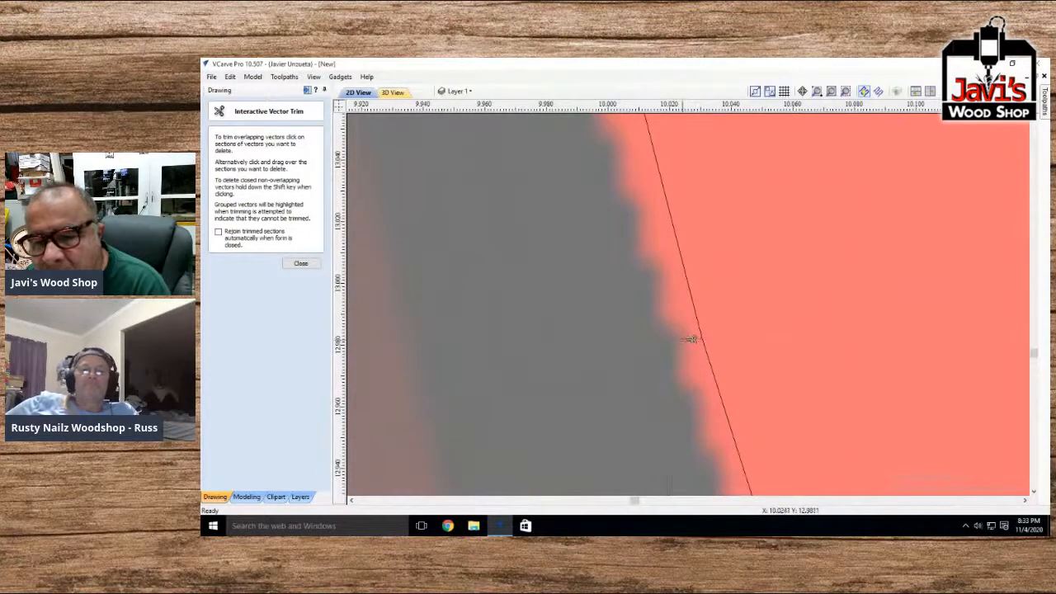
key("ctrl+z")
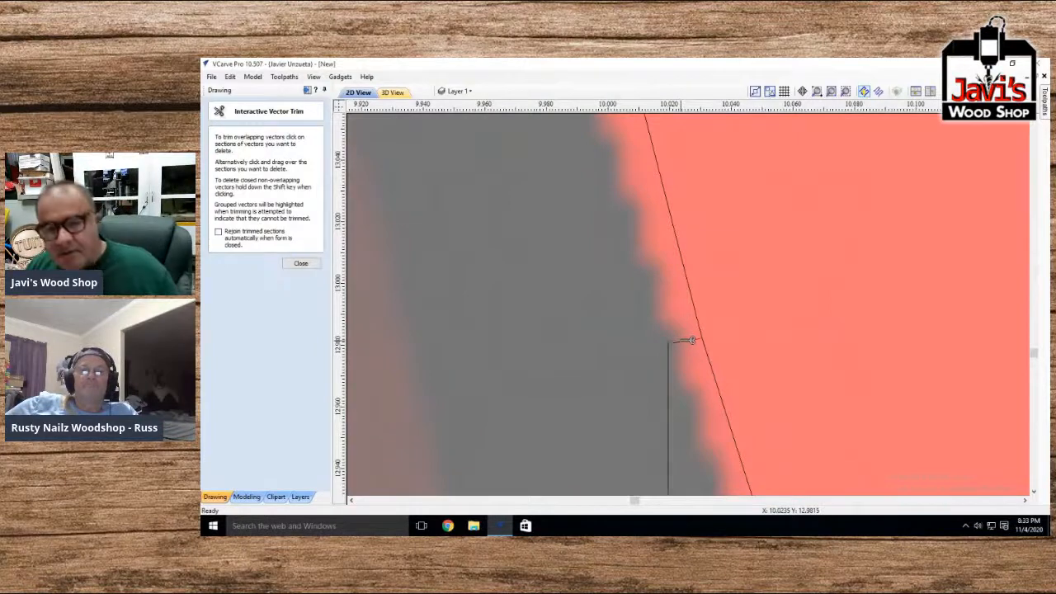
scroll(683, 352, "down", 8)
scroll(684, 351, "down", 3)
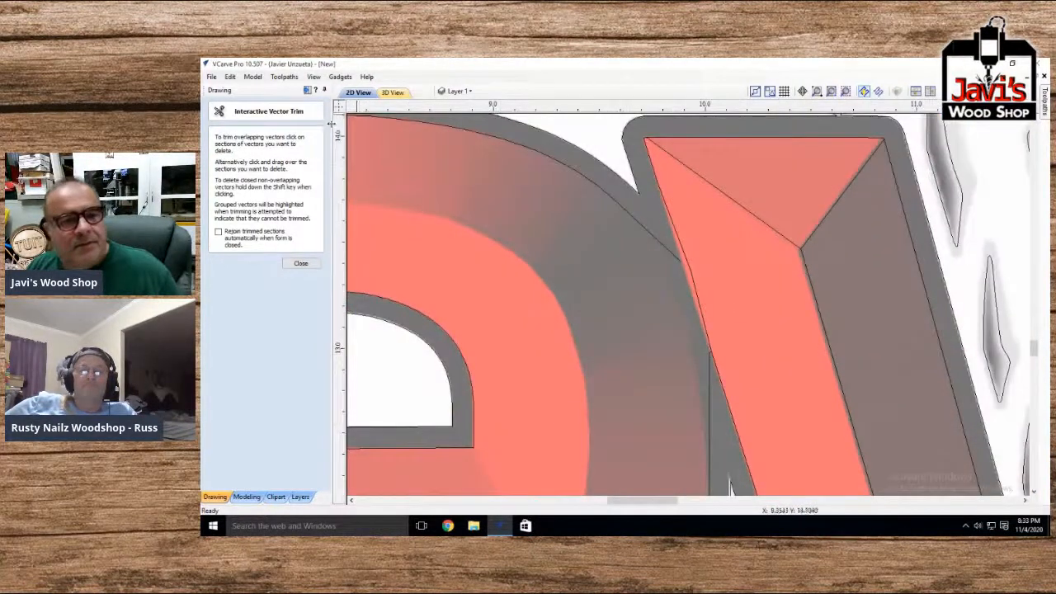
left_click(296, 264)
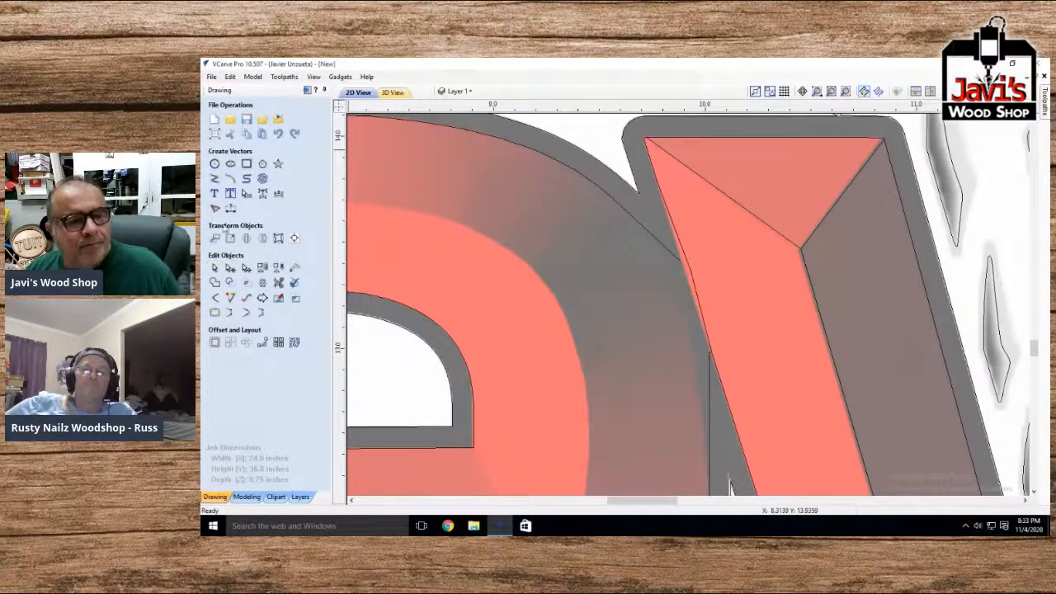
Draw a straight line from the end of the a's top curve down to its vertical right side
left_click(214, 179)
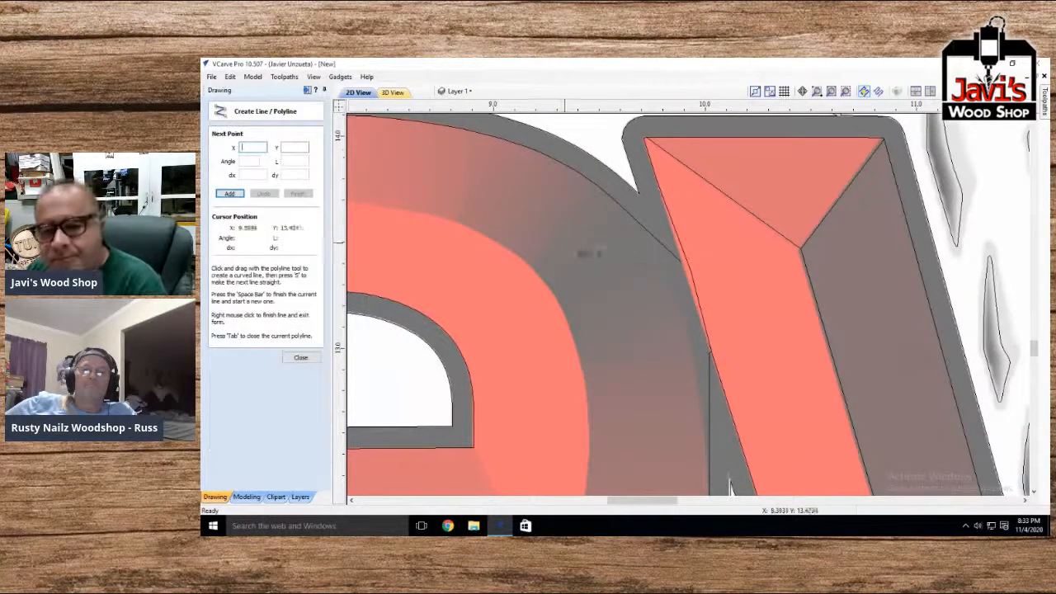
left_click(679, 261)
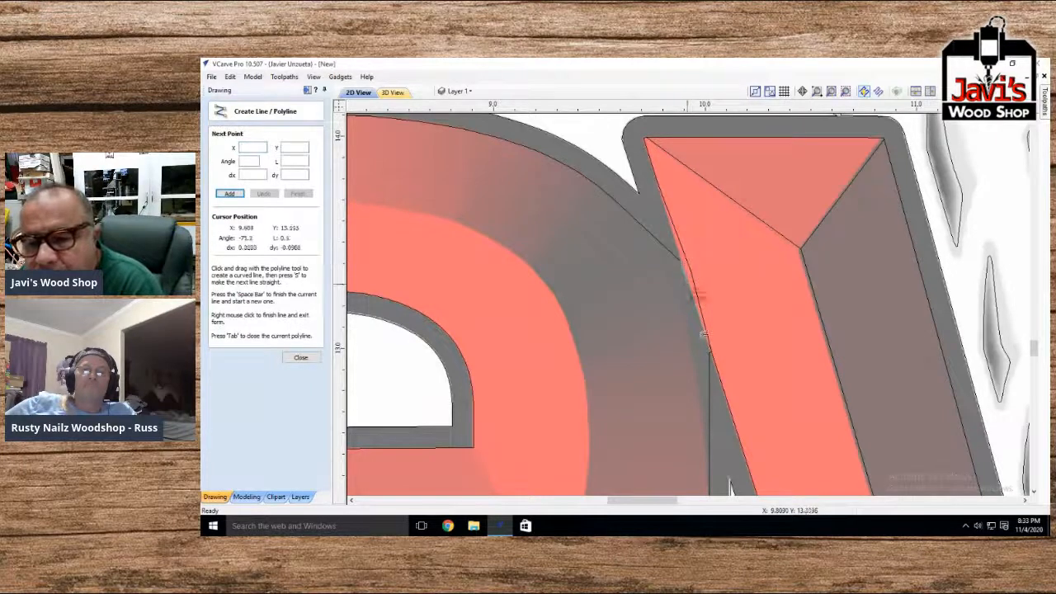
left_click(709, 363)
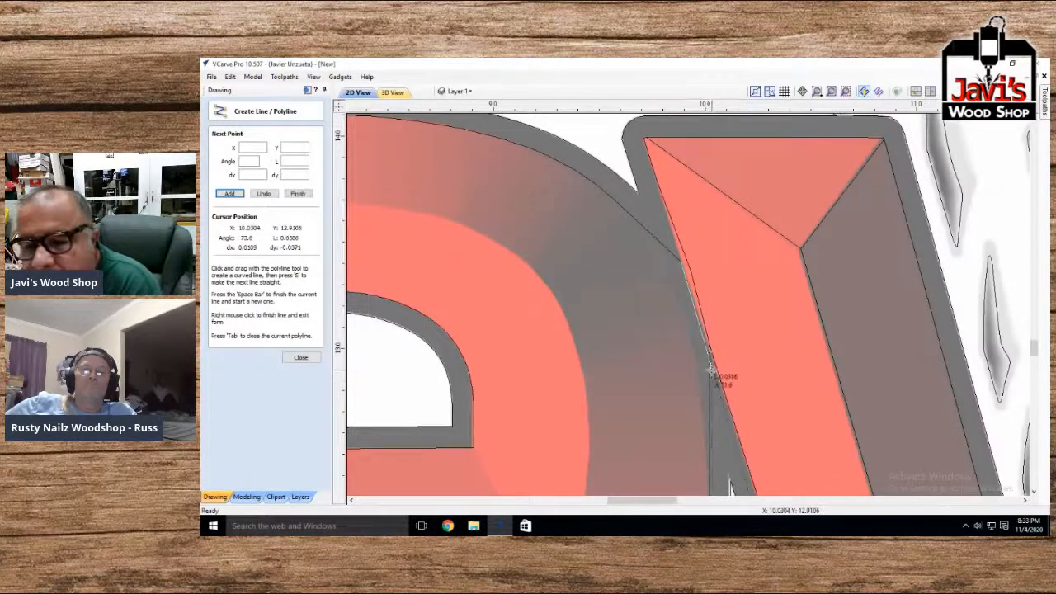
key("space")
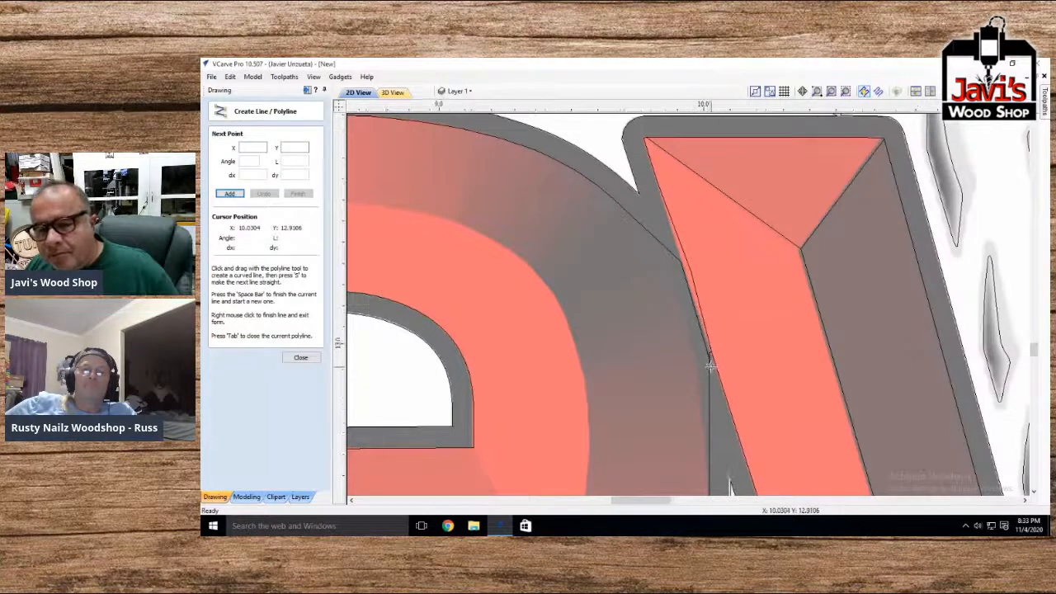
scroll(709, 352, "up", 3)
scroll(717, 349, "up", 2)
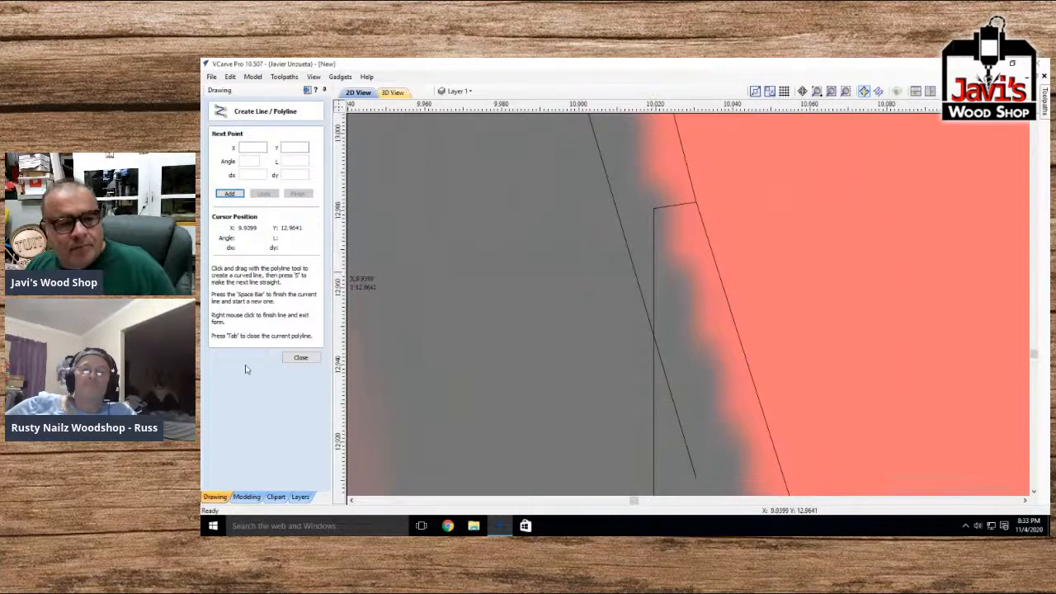
Trim the new line's overhanging end and the short stub at the top of the a's right side
left_click(300, 357)
left_click(294, 269)
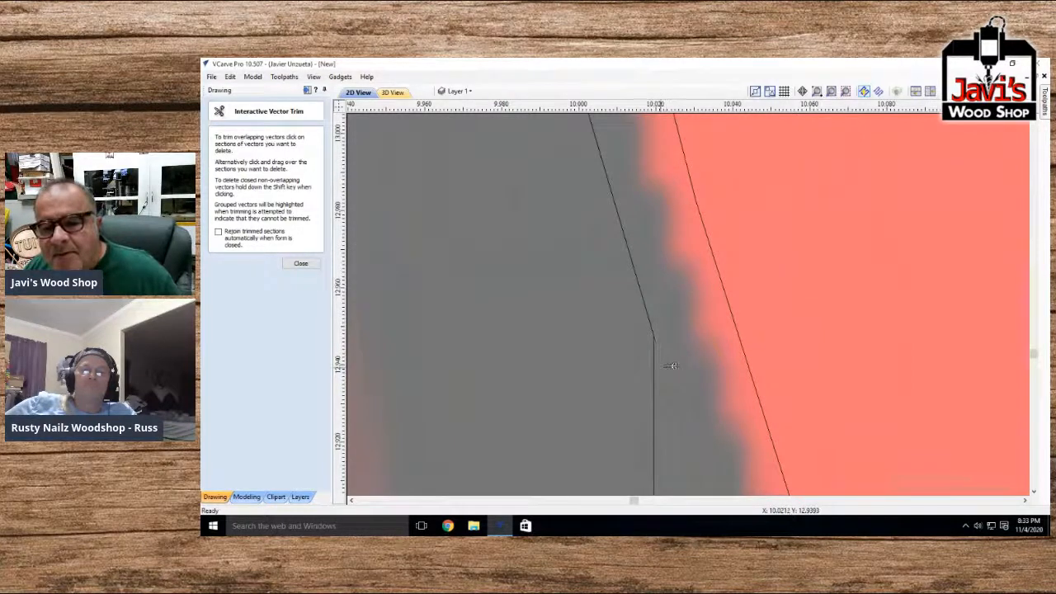
scroll(670, 366, "down", 10)
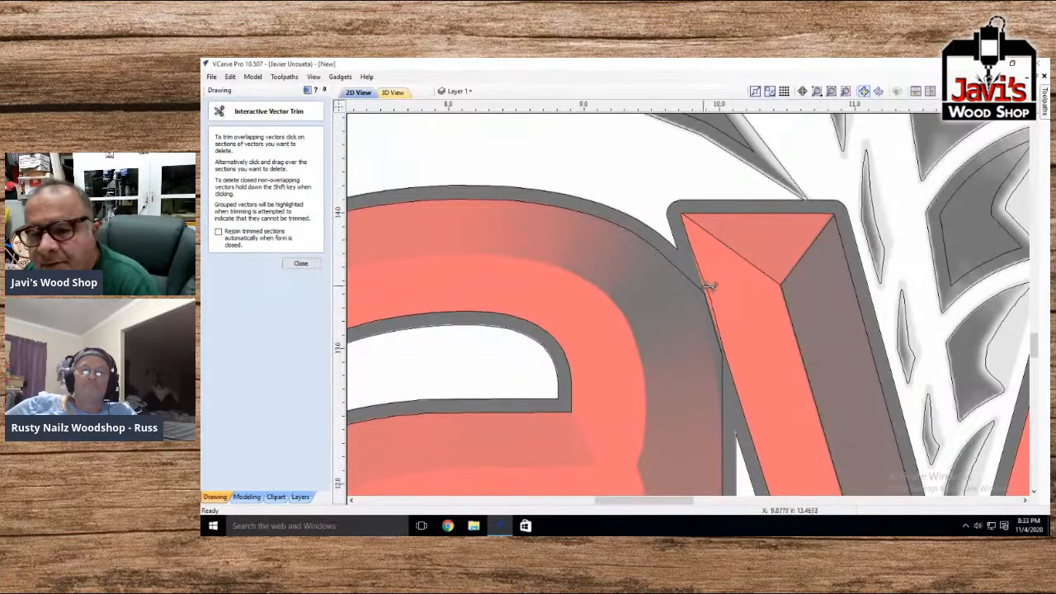
left_click(301, 264)
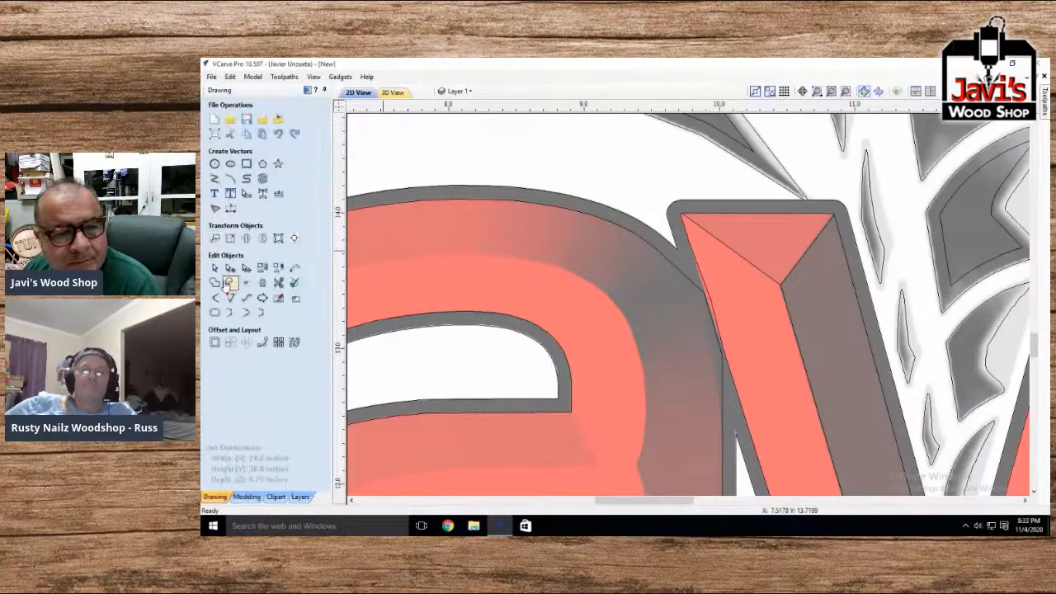
Move the end nodes of the connecting line and the a's outline off the v onto the a's shaded edge
left_click(711, 319)
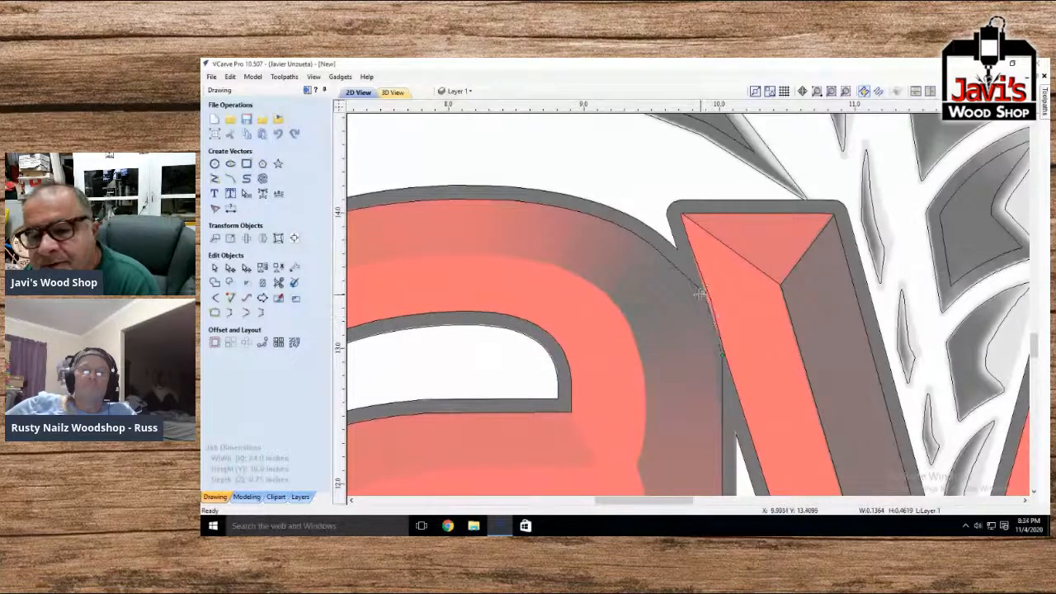
left_click_drag(697, 296, 694, 296)
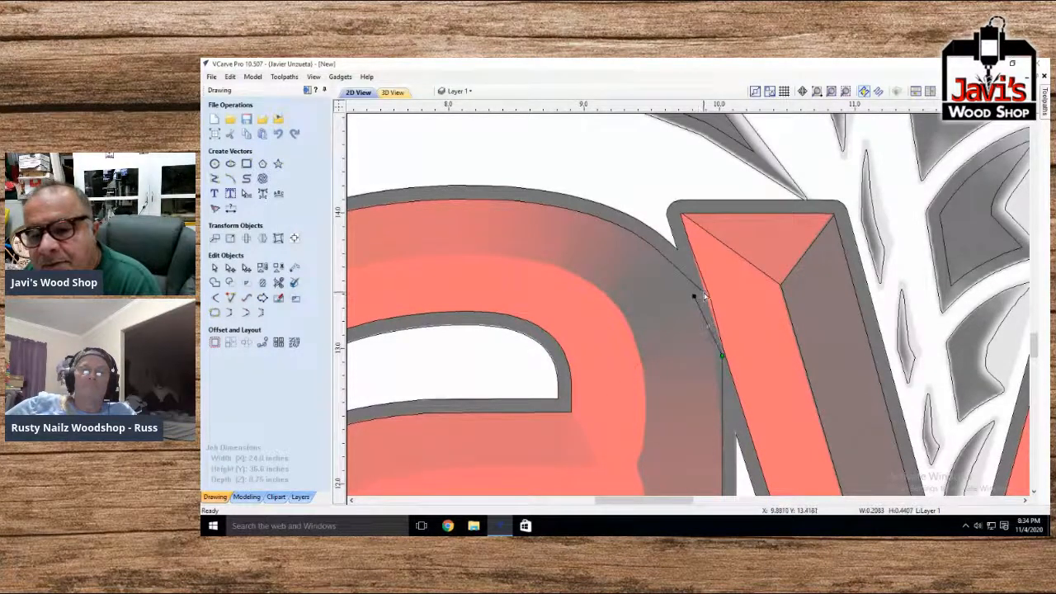
left_click(708, 299)
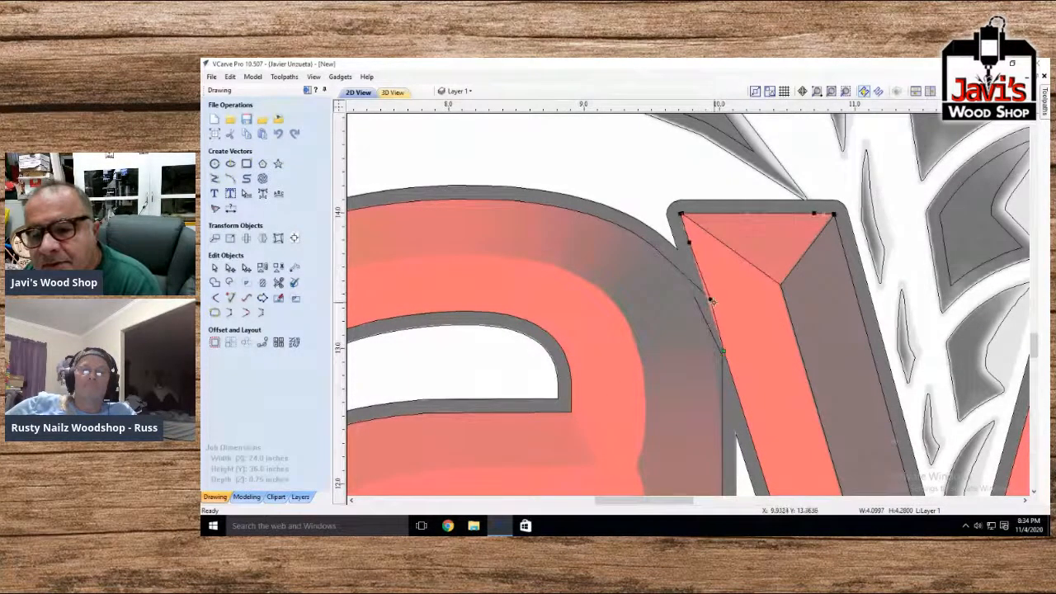
left_click(702, 292)
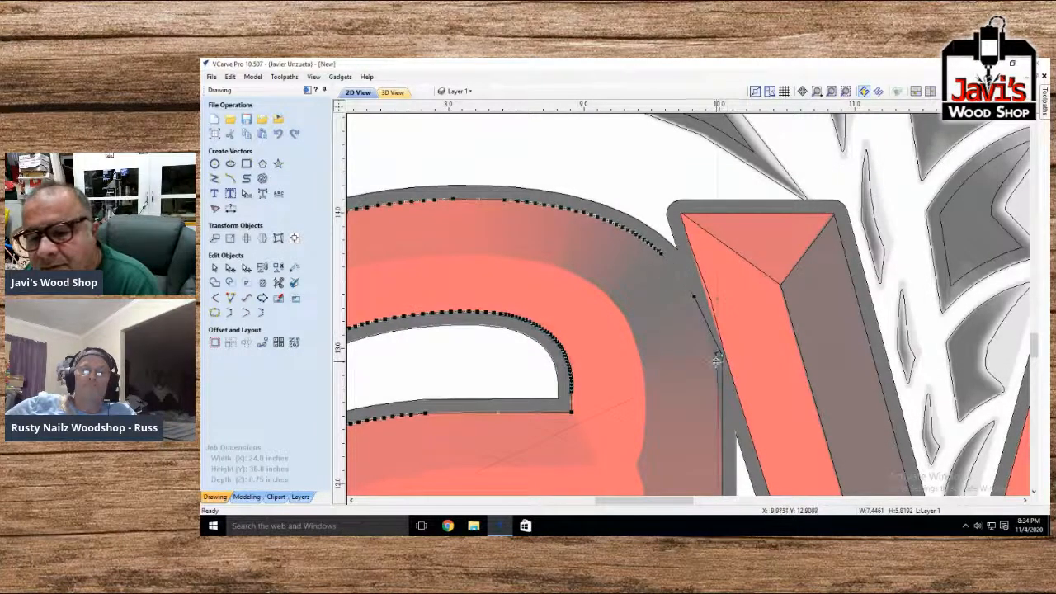
left_click_drag(712, 363, 718, 365)
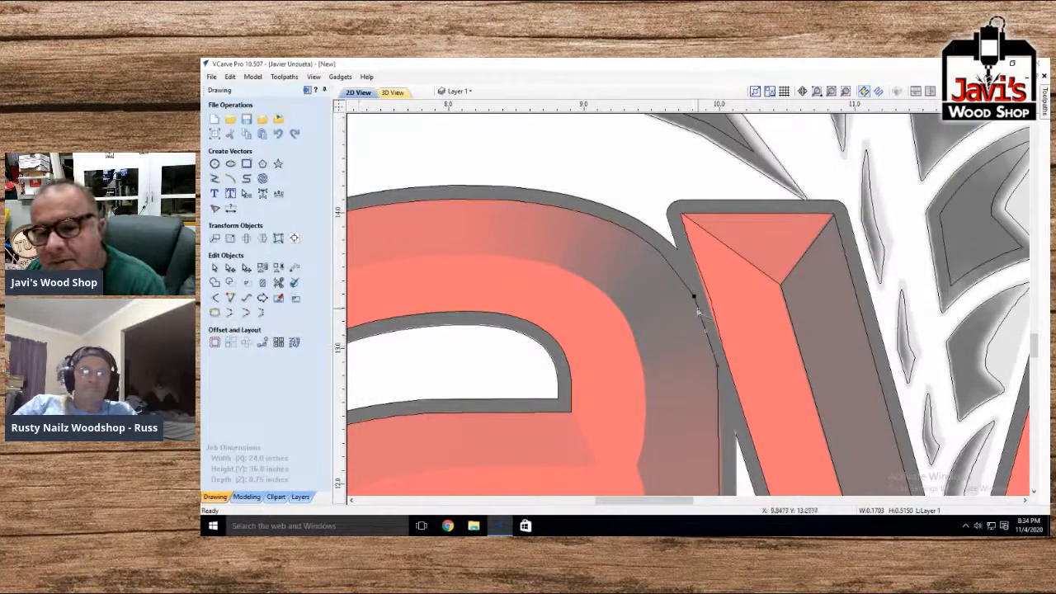
Select the connecting line together with the a's outline and join them at their open ends
left_click_drag(696, 304, 680, 287)
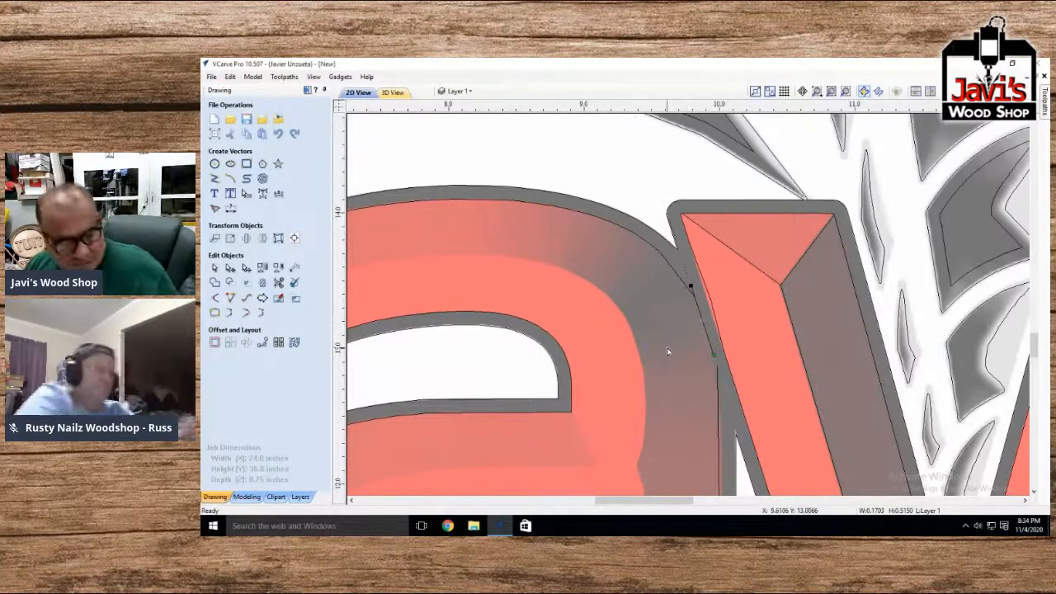
key("n")
left_click_drag(698, 344, 674, 289)
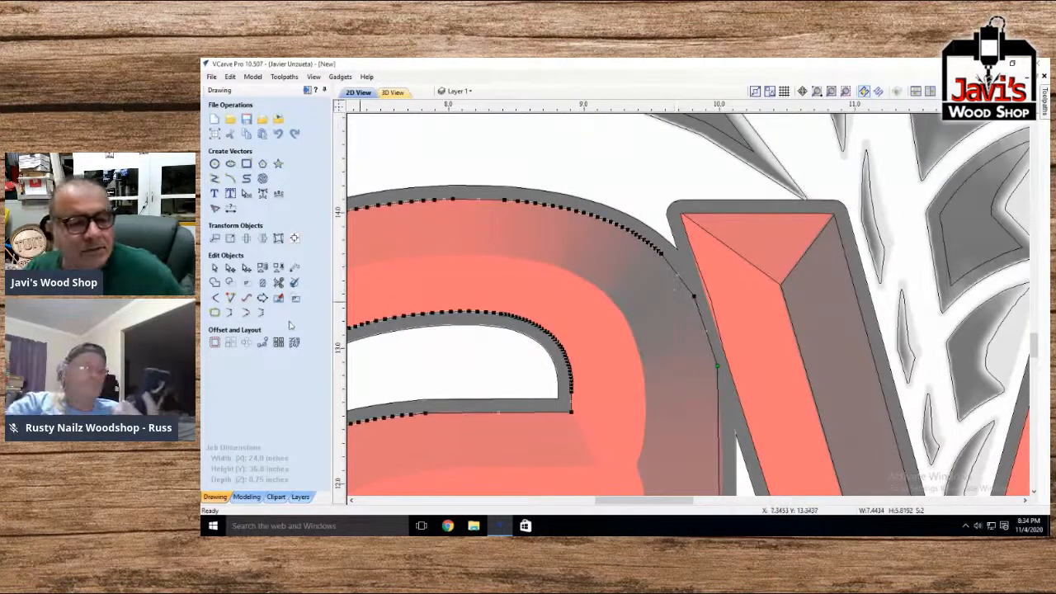
left_click(246, 312)
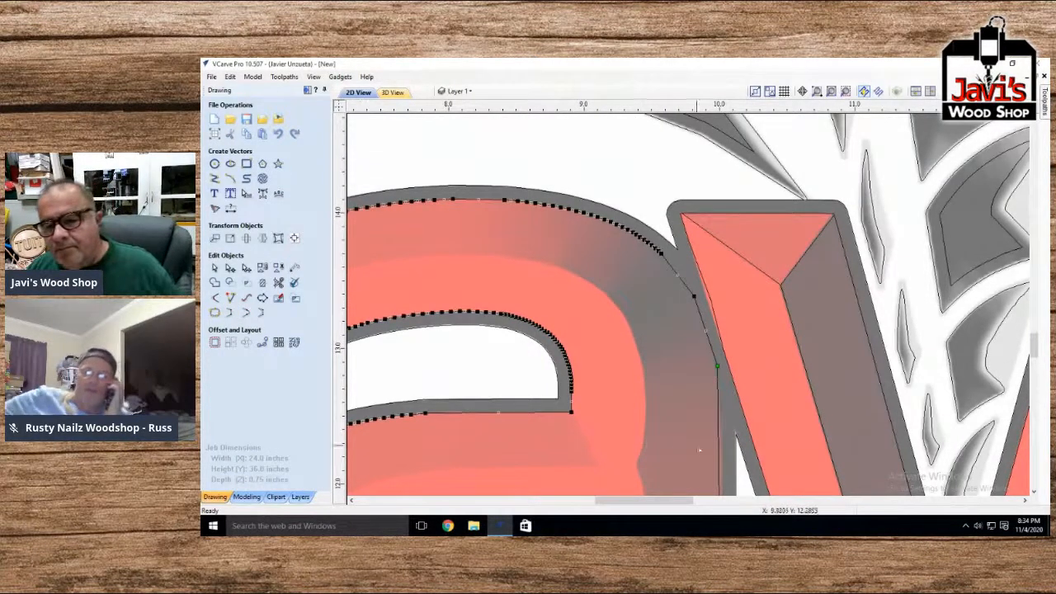
left_click(721, 420)
left_click(719, 421)
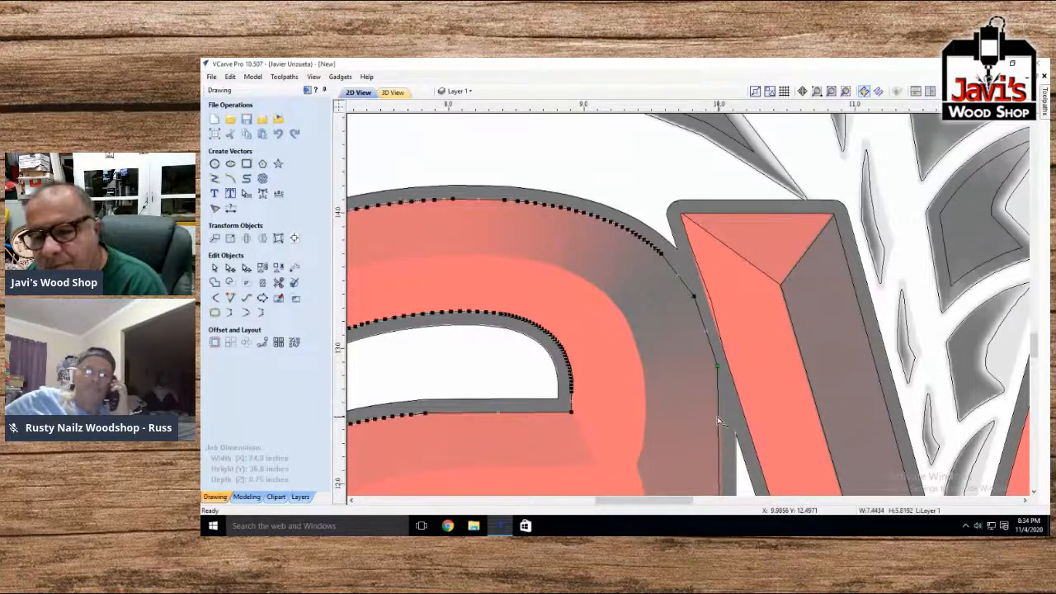
Move the meeting end nodes of the v's outline and its short side segment onto the v's red edge beside the a
left_click(715, 307)
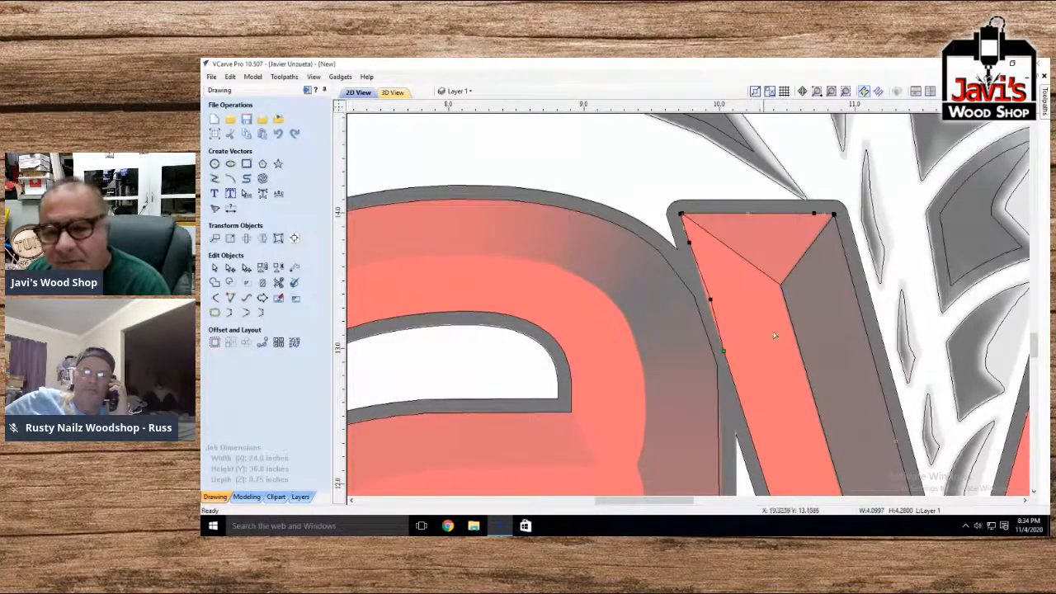
left_click(708, 300)
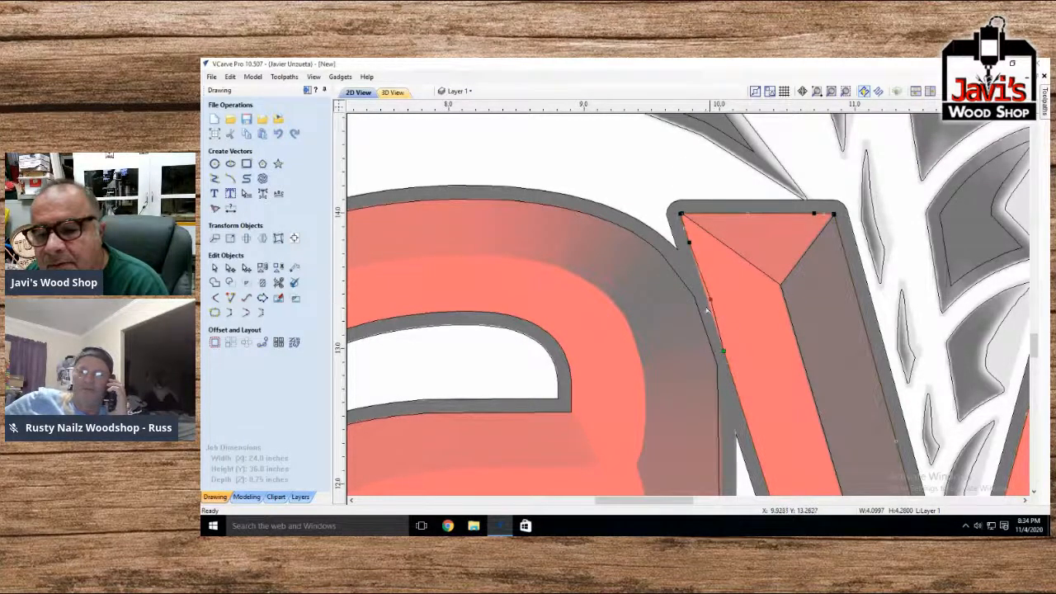
scroll(711, 312, "up", 5)
left_click_drag(741, 278, 705, 292)
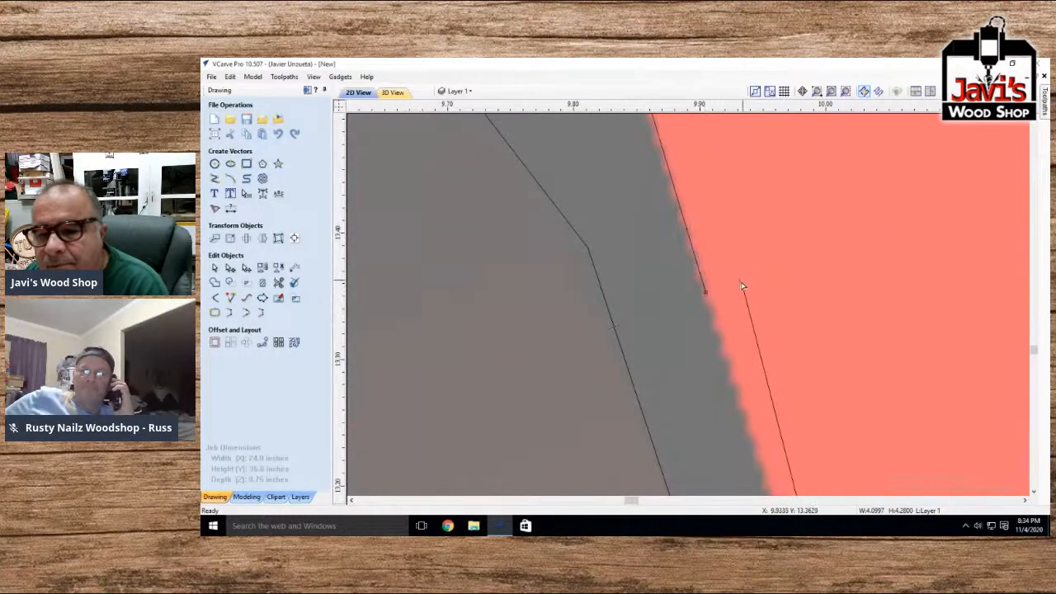
left_click_drag(715, 285, 705, 292)
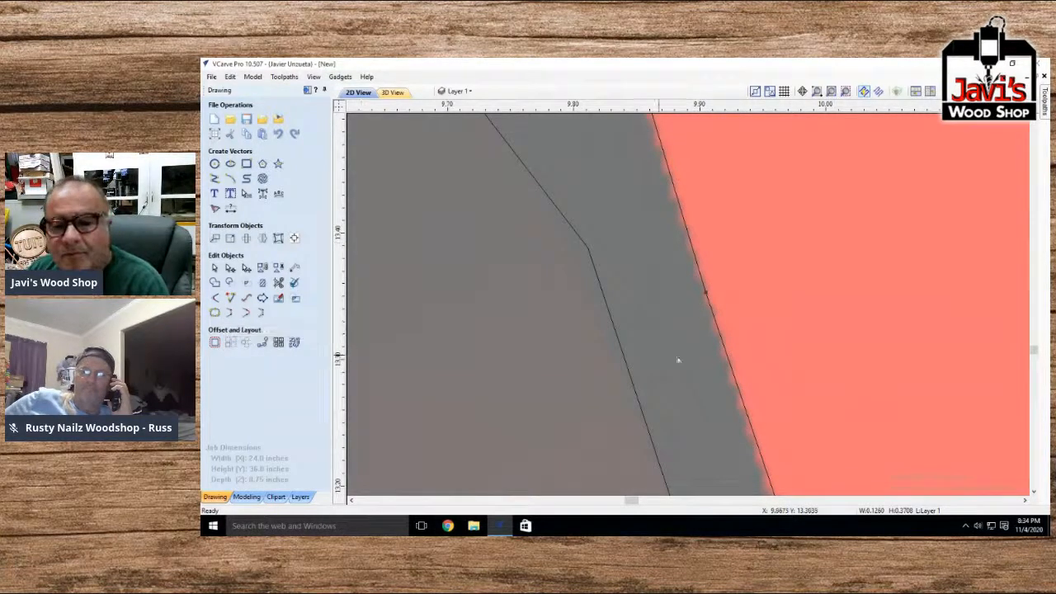
scroll(784, 358, "down", 3)
scroll(784, 358, "down", 4)
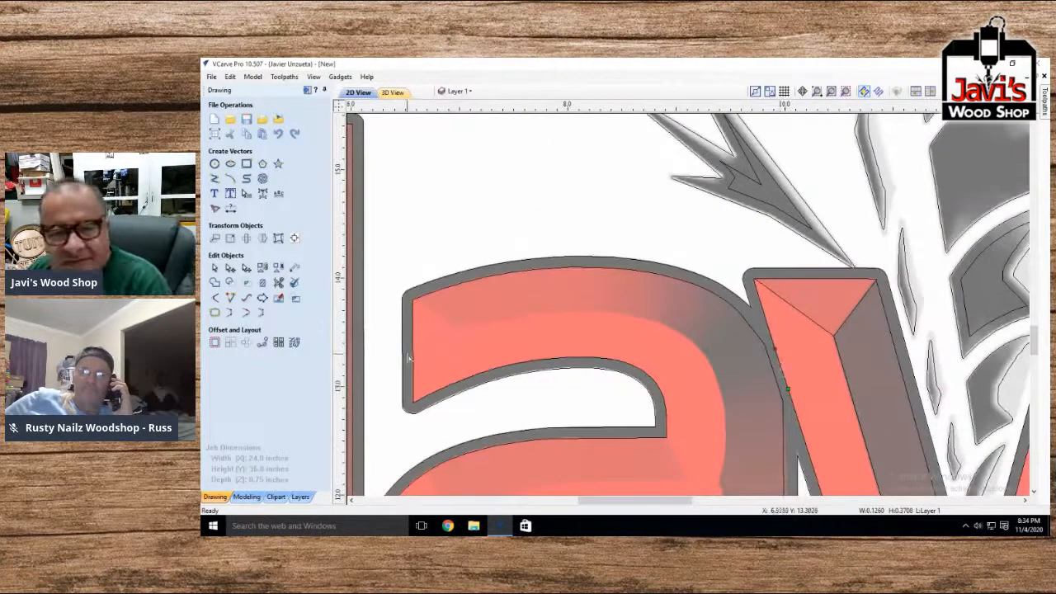
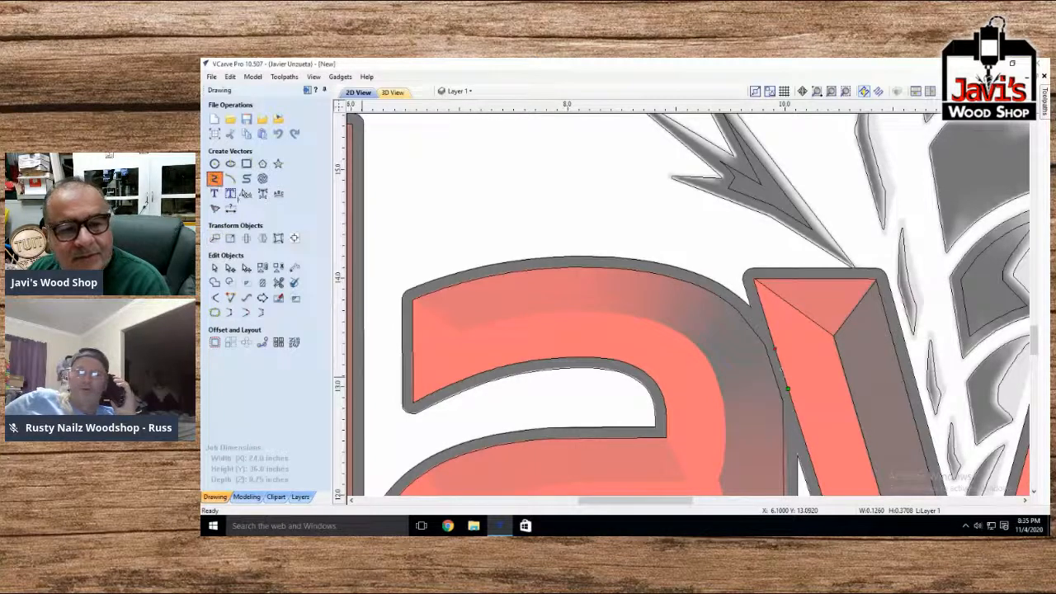
Draw a V-shaped bevel line at the a's upper terminal, from its upper corner to the ridge point and to its lower corner
left_click(214, 179)
left_click(411, 301)
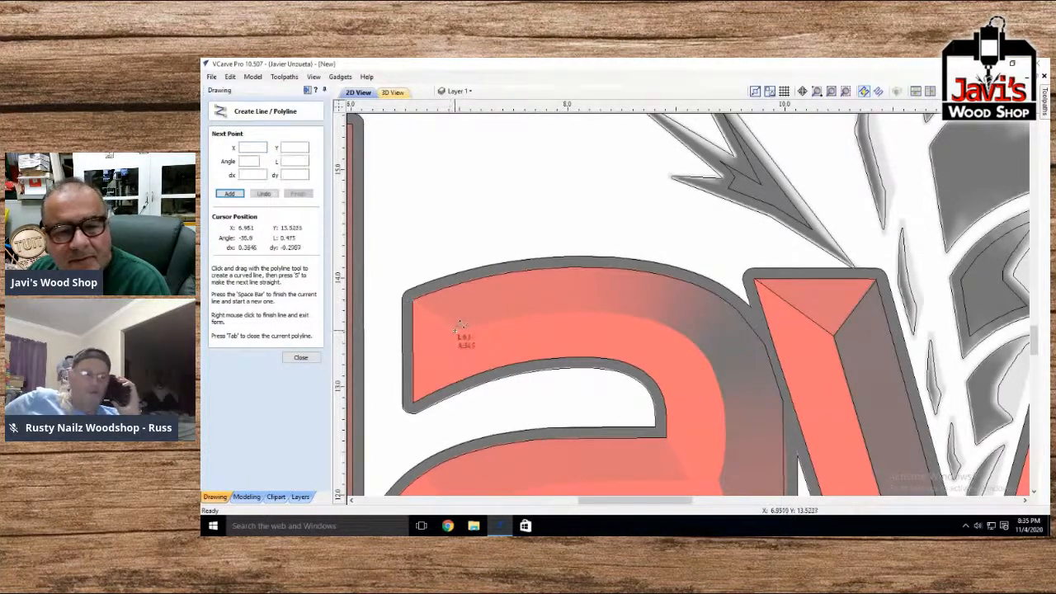
left_click(459, 333)
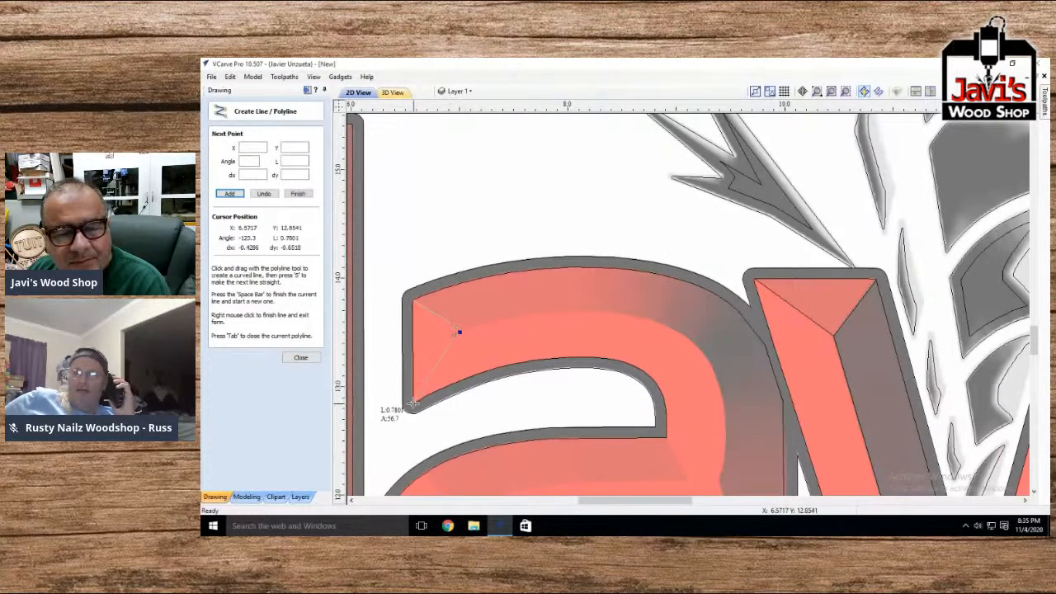
left_click(412, 403)
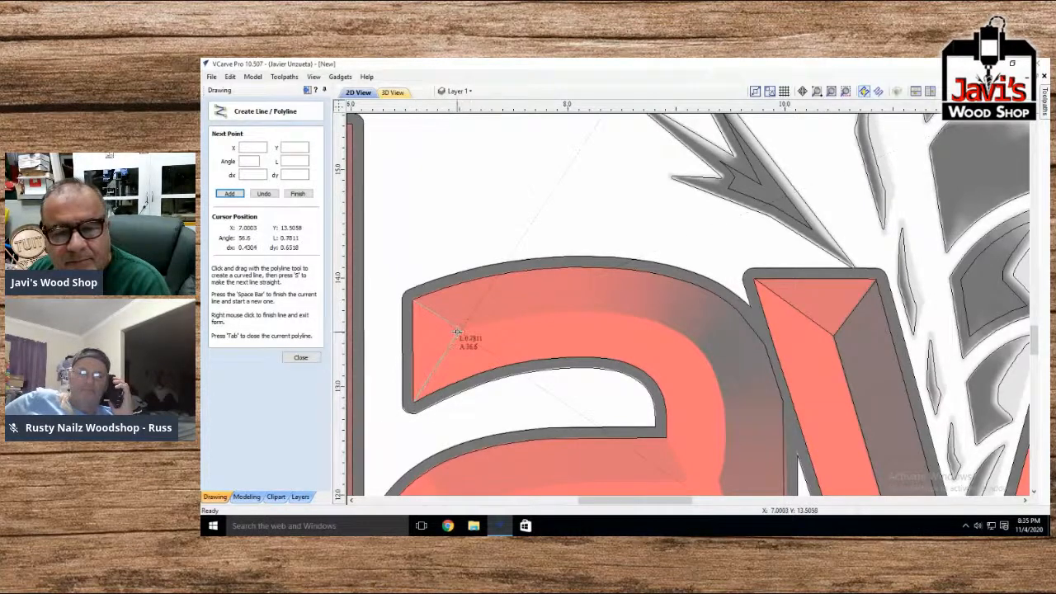
key("Tab")
Draw a curved ridge line from the terminal's bevel point along the a's top arch and down to the stem's first notch
left_click(459, 331)
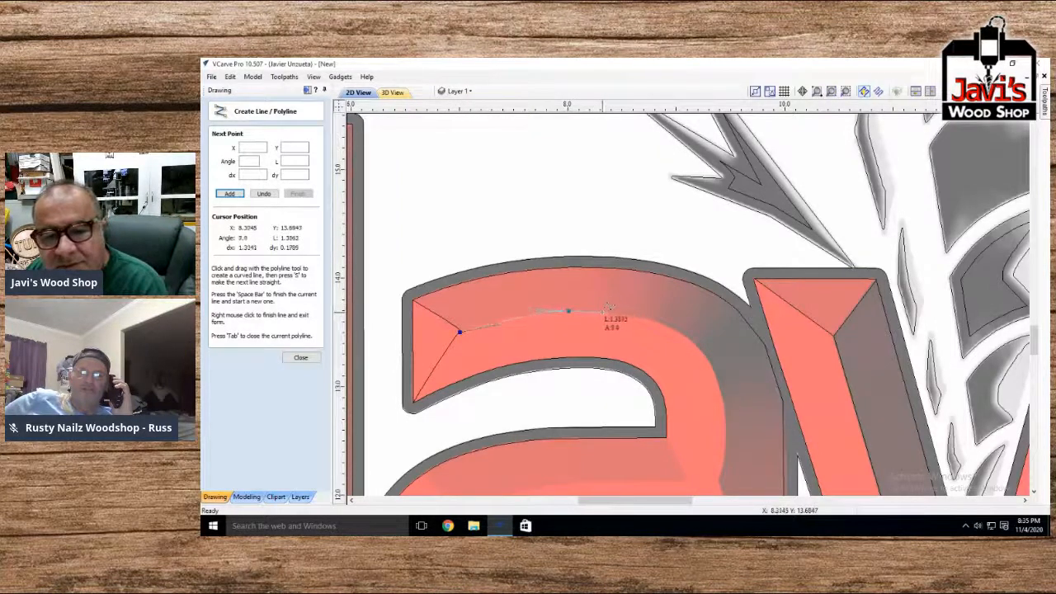
left_click_drag(610, 311, 611, 311)
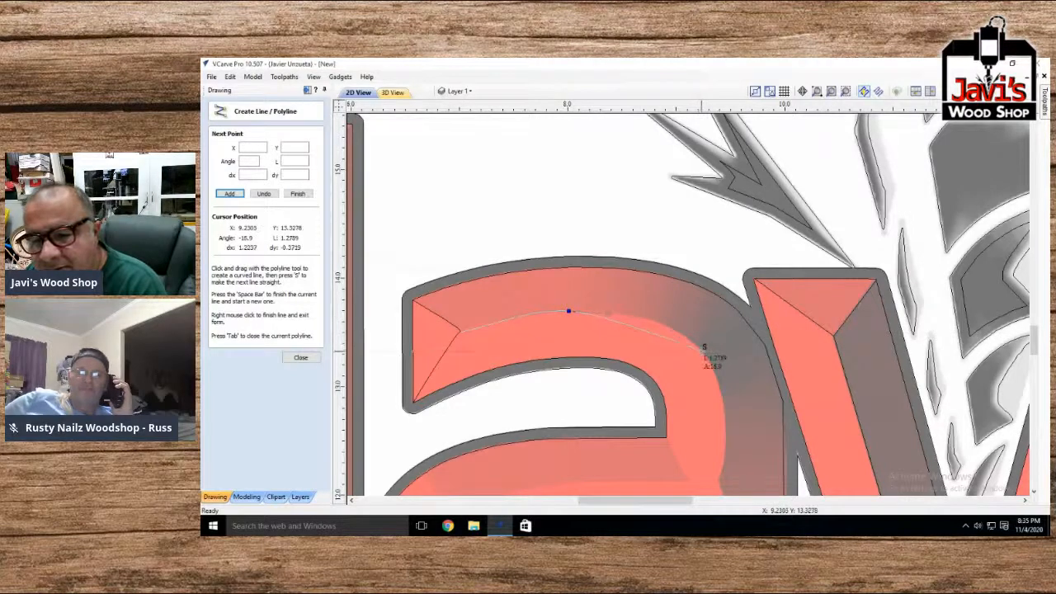
left_click_drag(701, 349, 741, 393)
key("s")
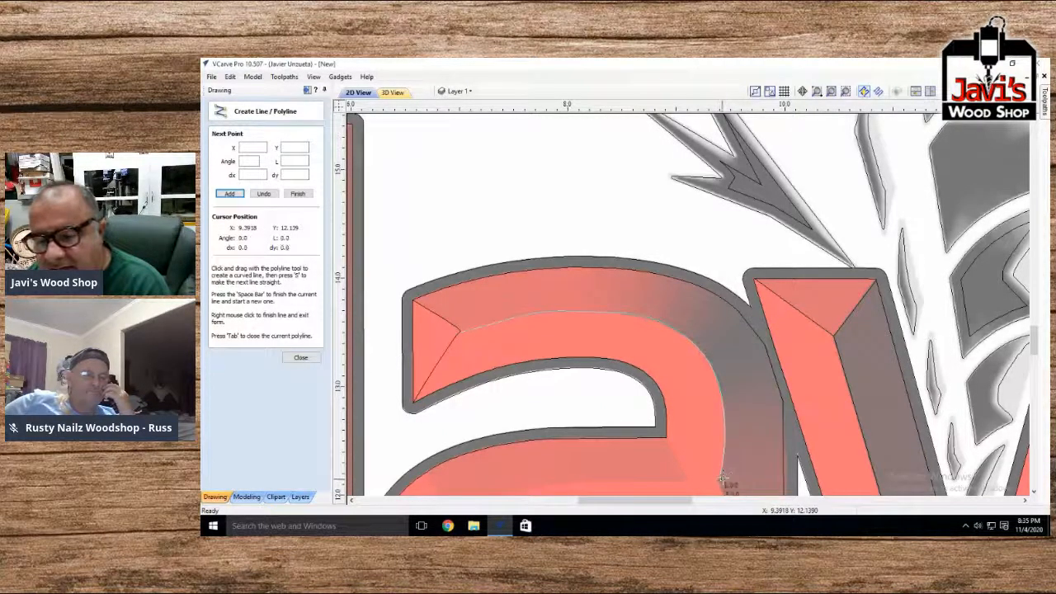
Continue the ridge line down the shaded edge of the a's stem, curving from the first notch to the lower notch
scroll(754, 454, "down", 3)
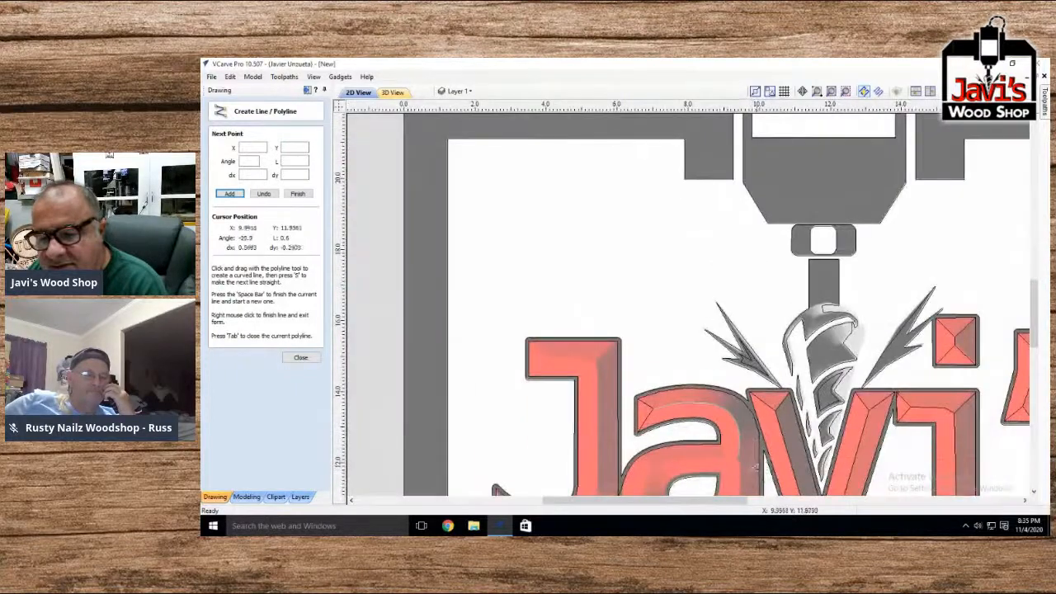
scroll(596, 245, "down", 3)
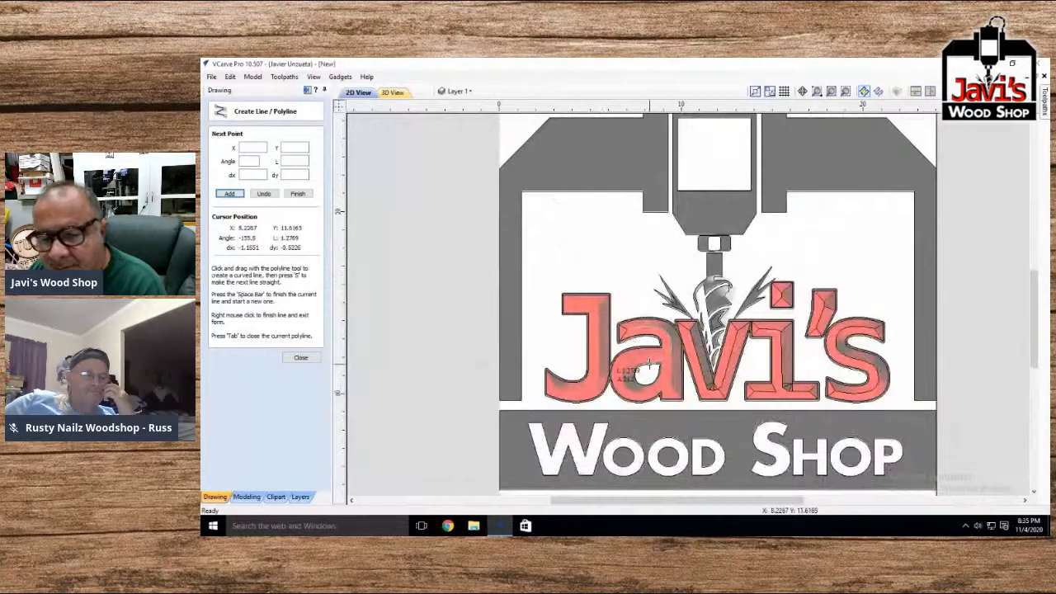
scroll(650, 363, "up", 5)
scroll(650, 363, "up", 4)
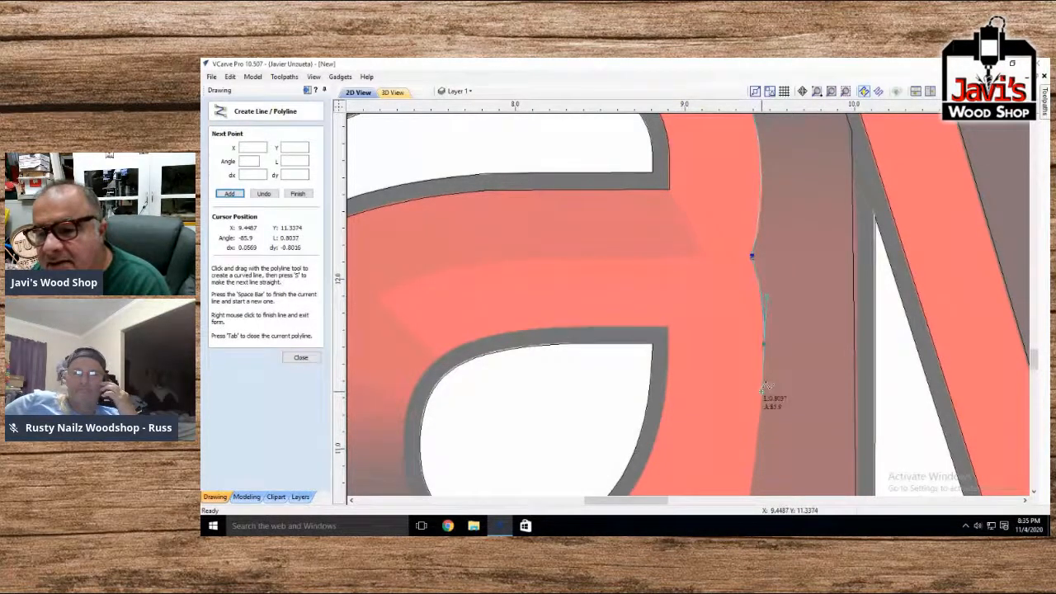
left_click(764, 345)
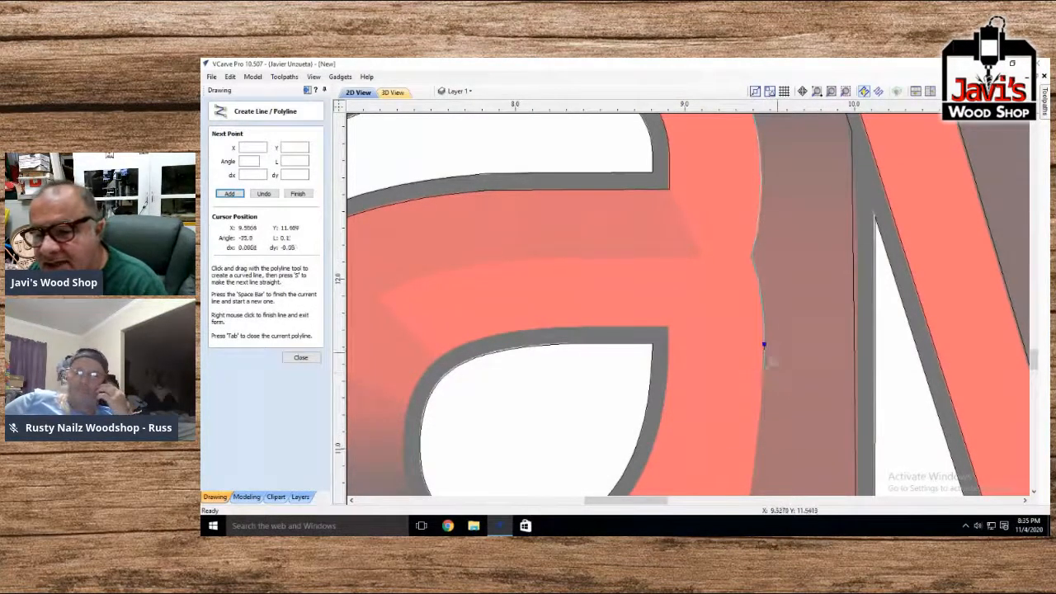
scroll(764, 405, "down", 3)
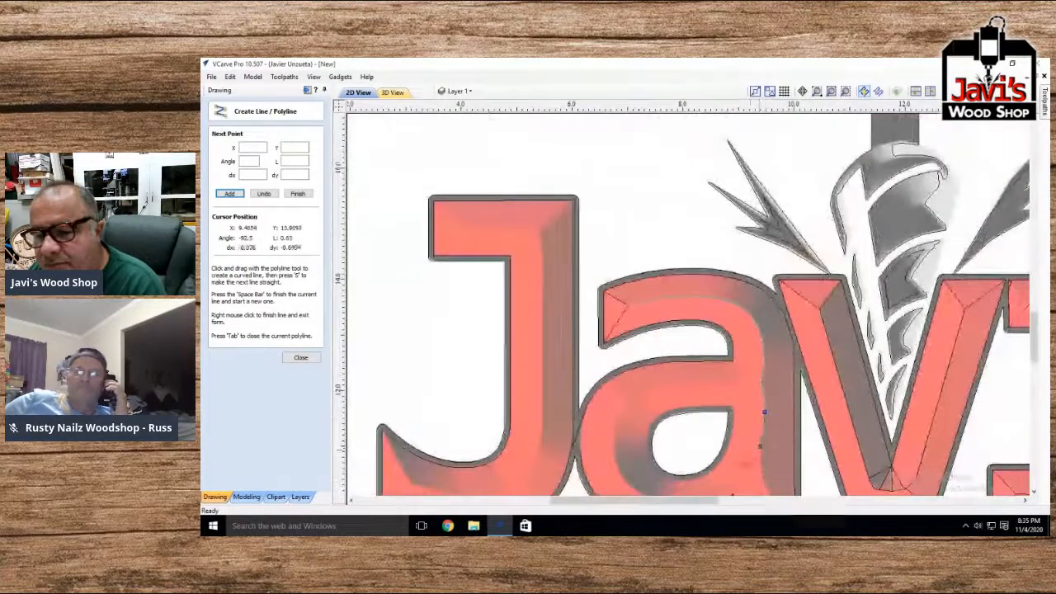
scroll(760, 464, "up", 8)
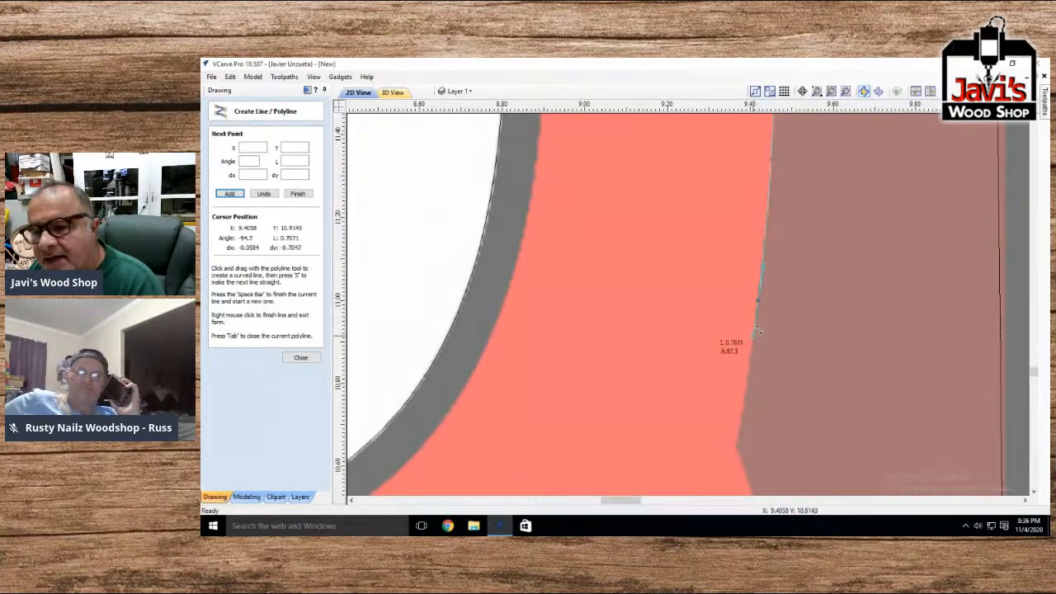
left_click(757, 300)
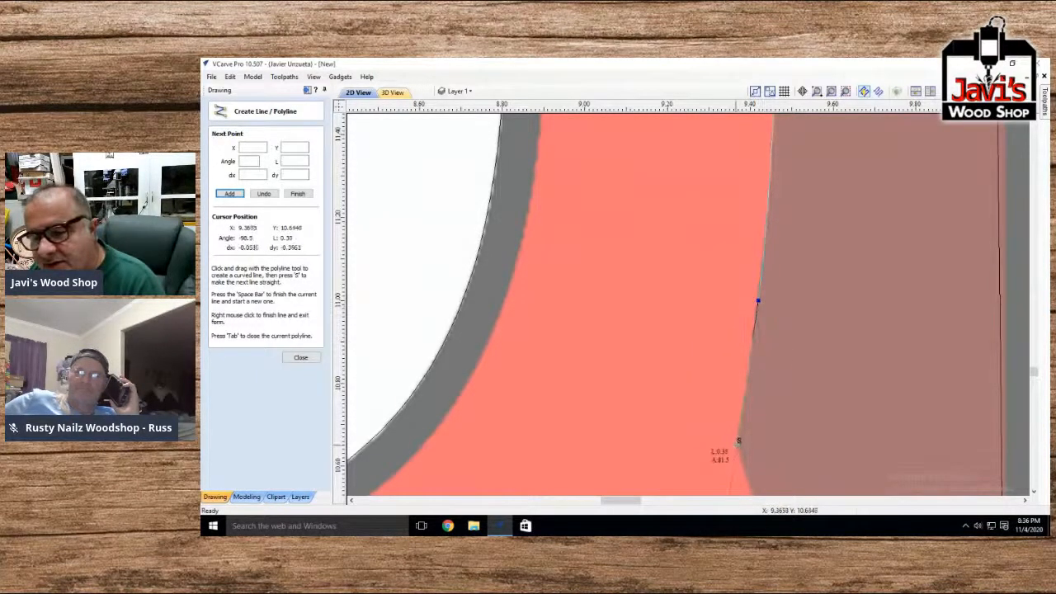
left_click(736, 447)
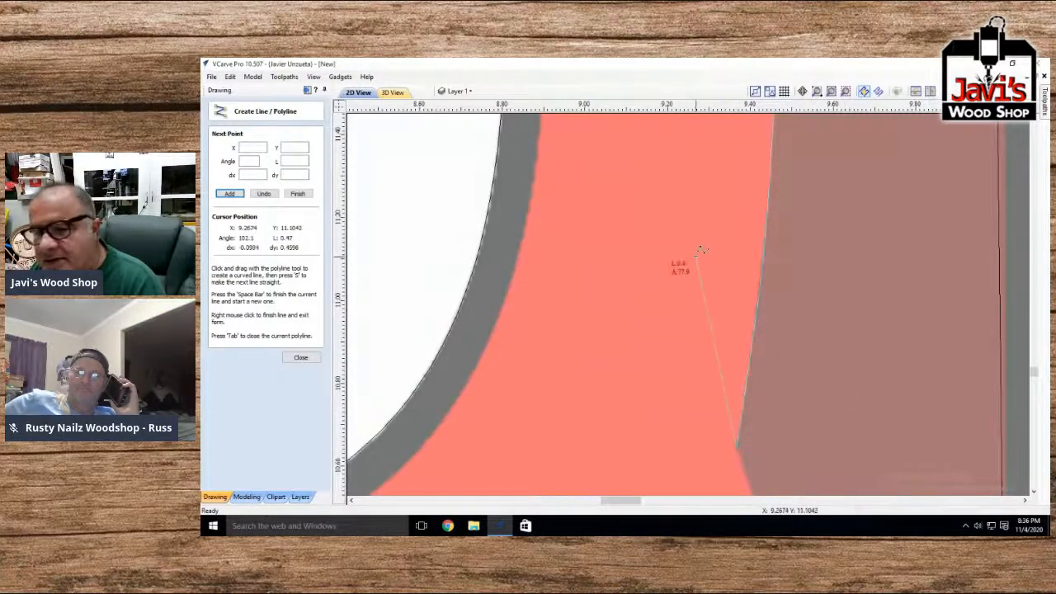
Extend the ridge line from the lower notch past the stem's last bend to the a's bottom outer corner and finish it
scroll(701, 264, "down", 5)
scroll(715, 349, "up", 5)
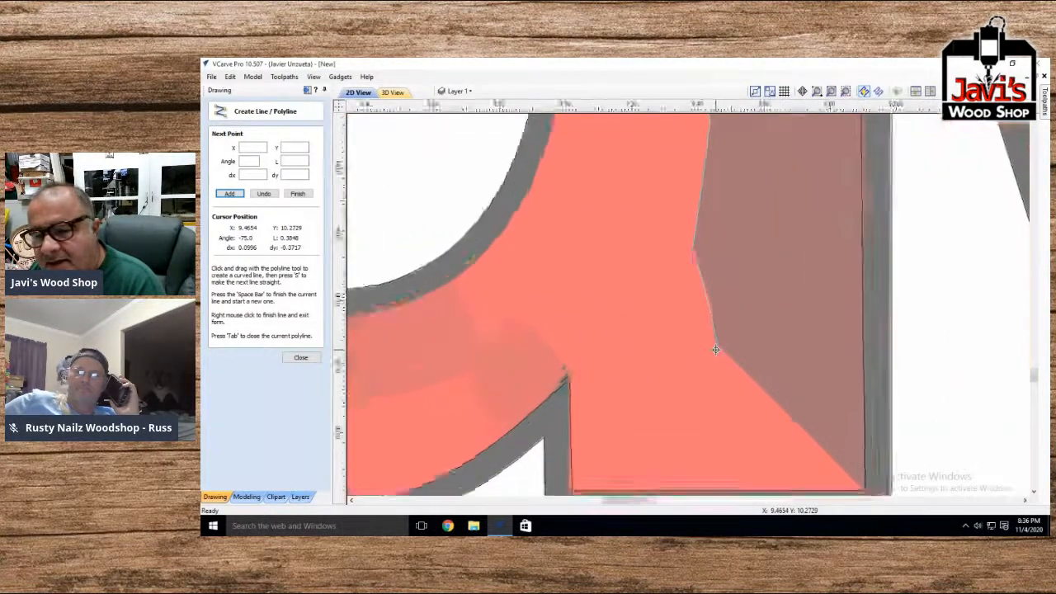
left_click(698, 245)
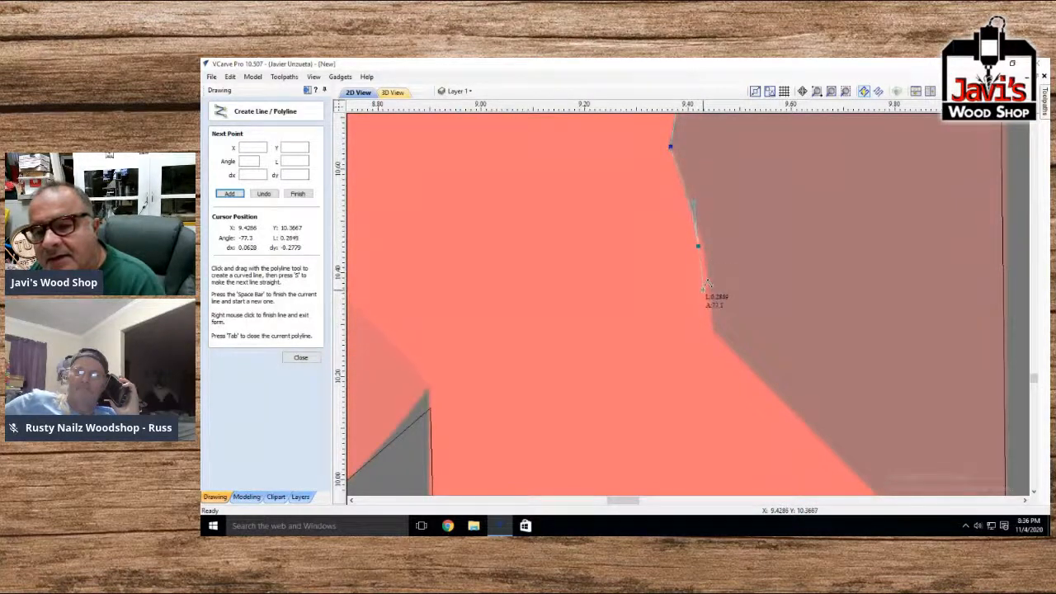
left_click(706, 289)
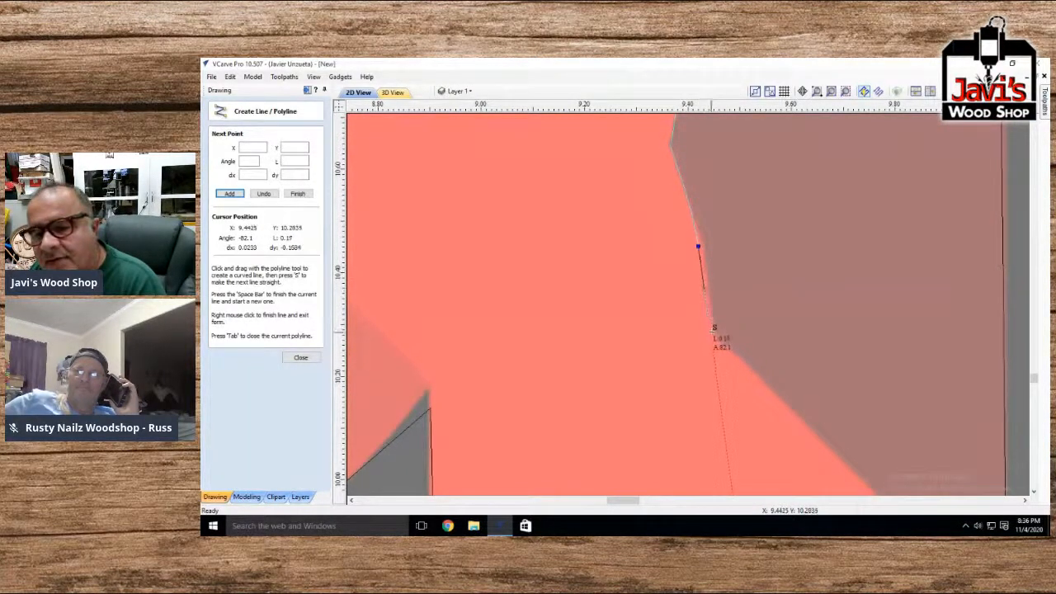
scroll(779, 396, "down", 5)
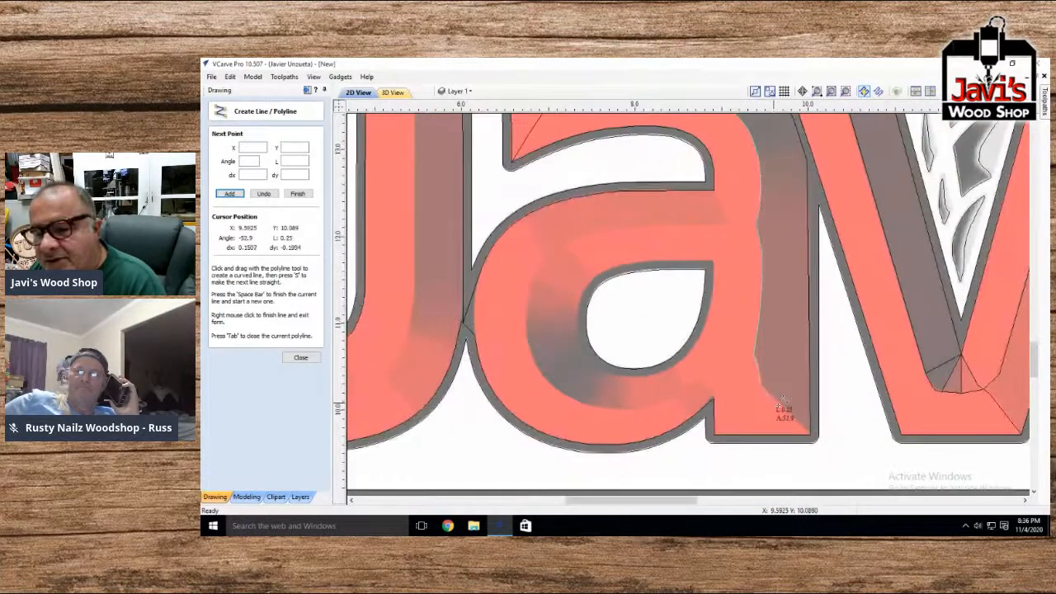
left_click(809, 434)
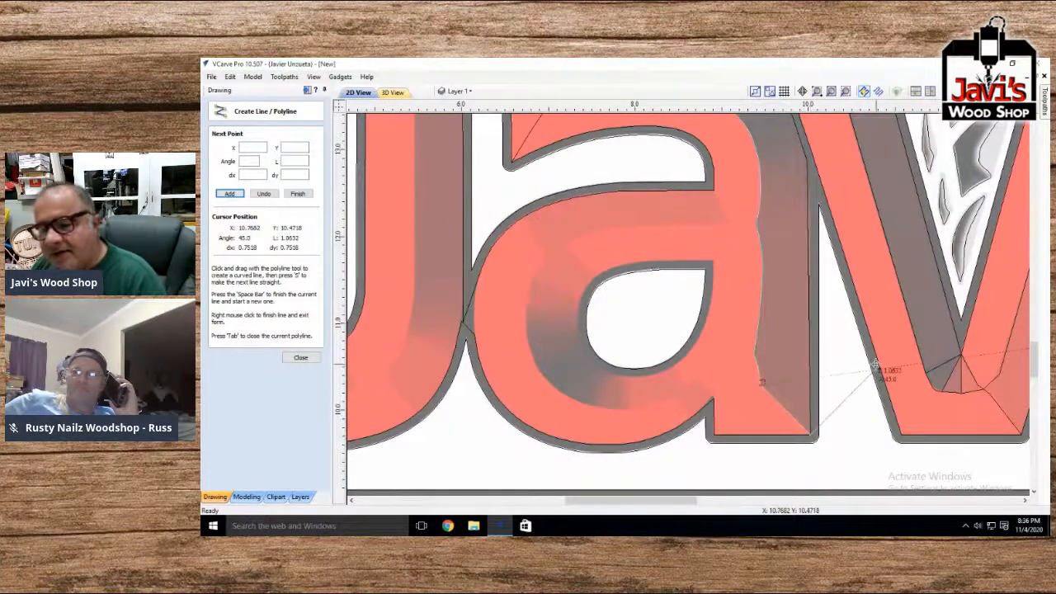
key("space")
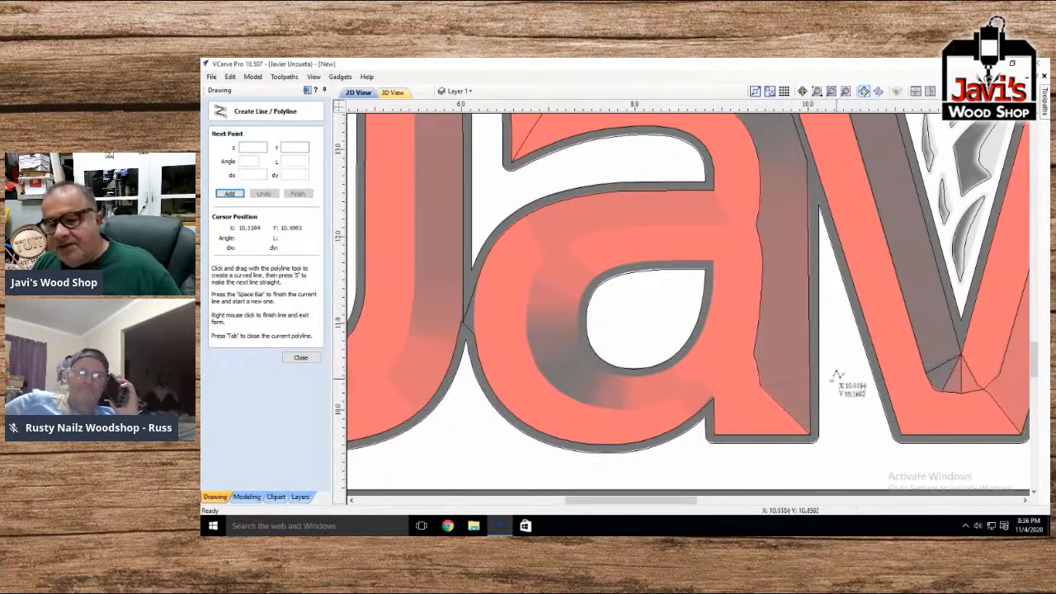
Draw the ridge line around the a's bowl, from the inner corner beside the foot to the inner corner above the crossbar
left_click(694, 381)
left_click_drag(607, 406, 554, 400)
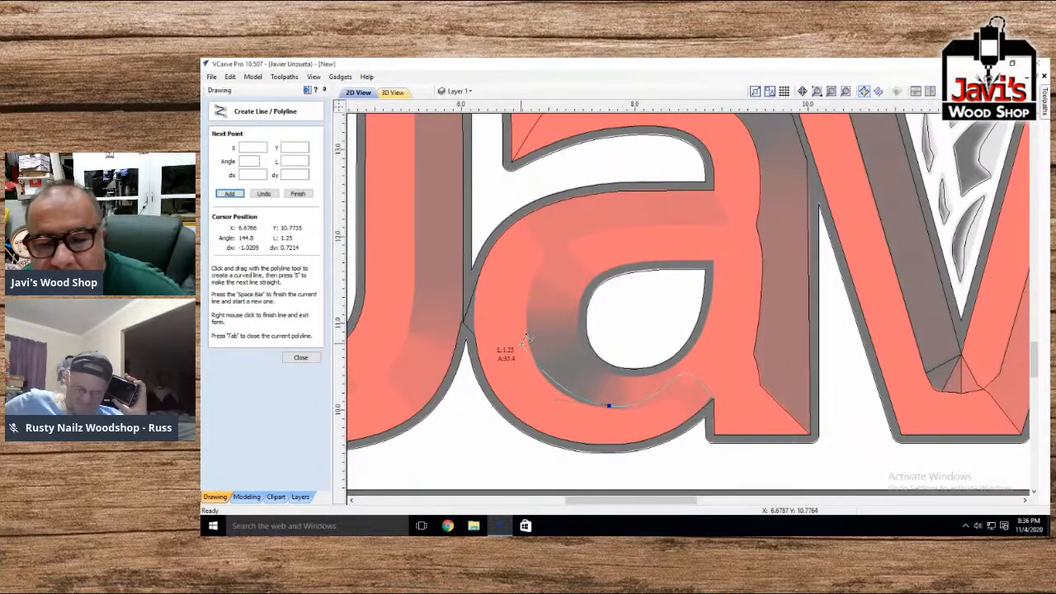
left_click_drag(529, 350, 529, 333)
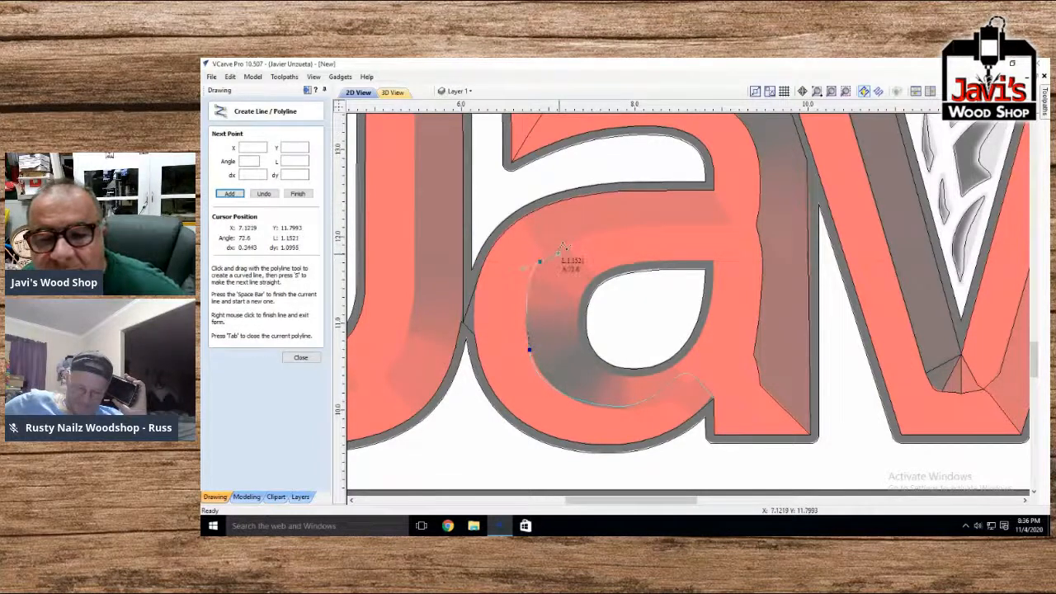
left_click_drag(549, 245, 547, 249)
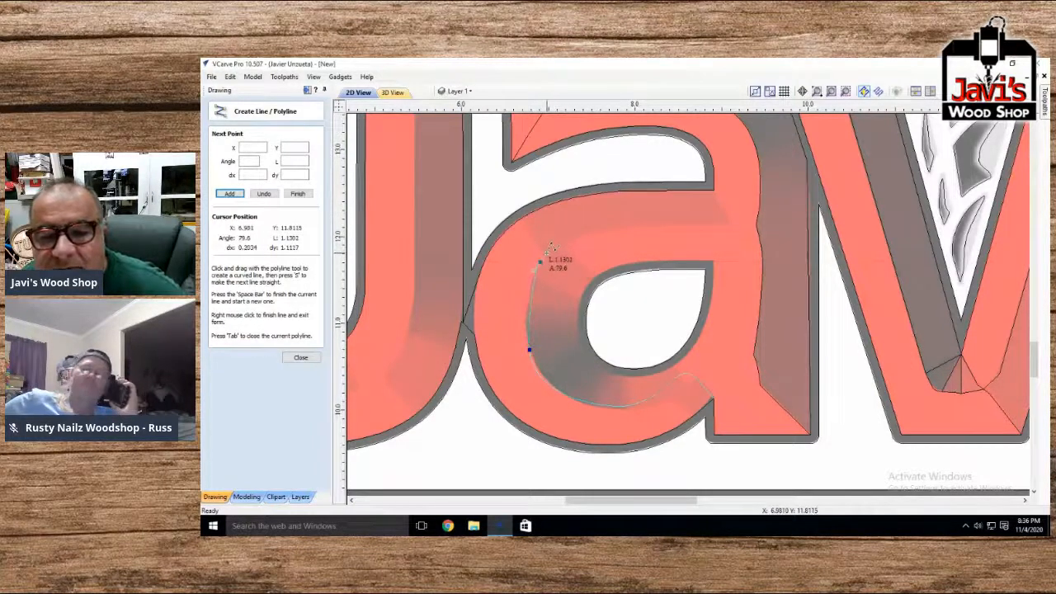
left_click(621, 228)
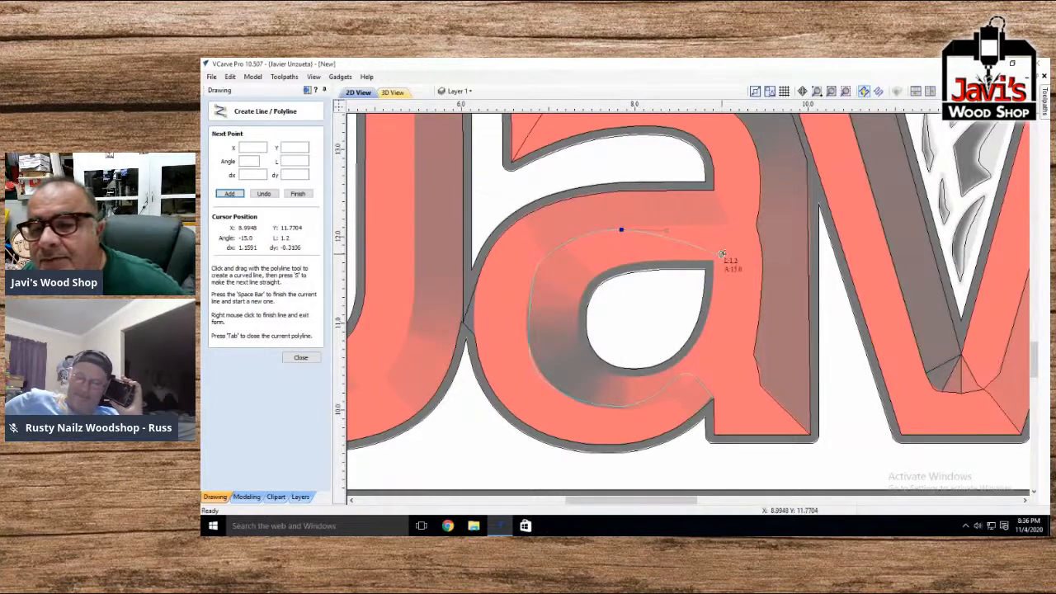
left_click(731, 226)
key("space")
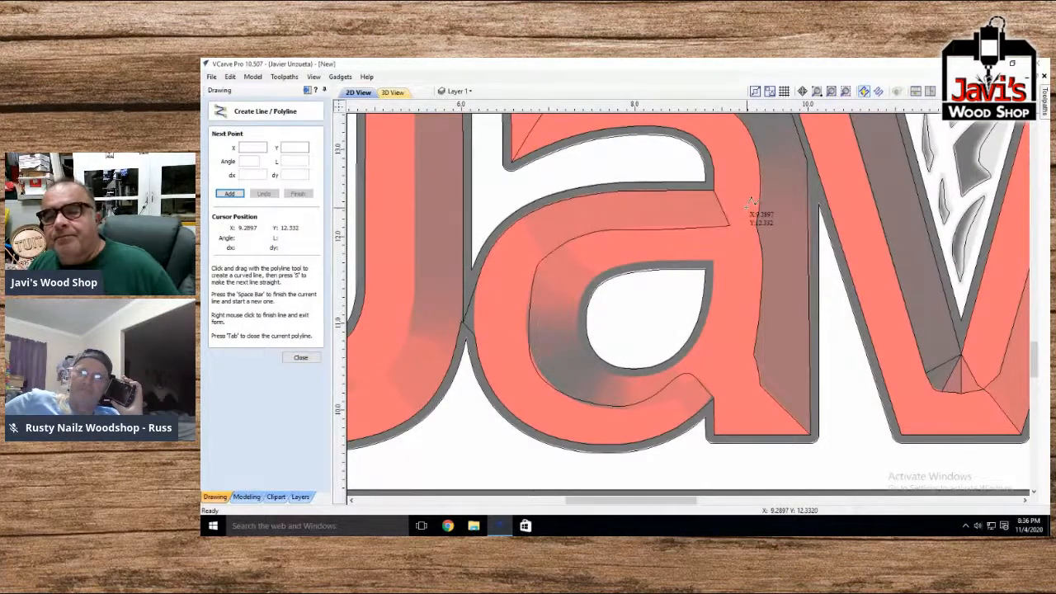
left_click(300, 358)
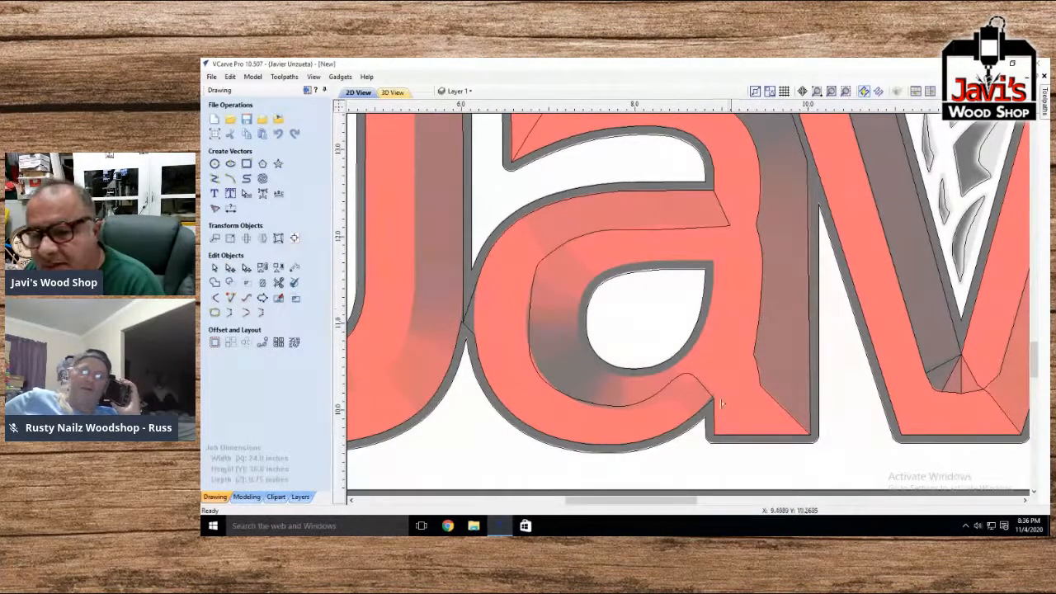
Adjust the node and curve handle on the outer side of the a's bowl ridge line to follow the shaded edge
left_click(695, 380)
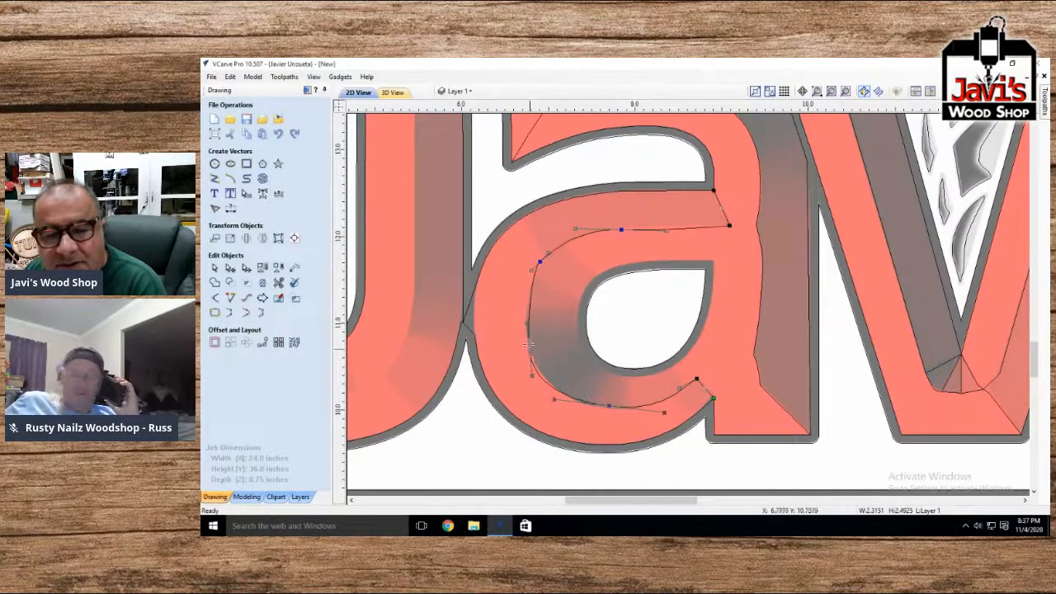
scroll(528, 336, "up", 3)
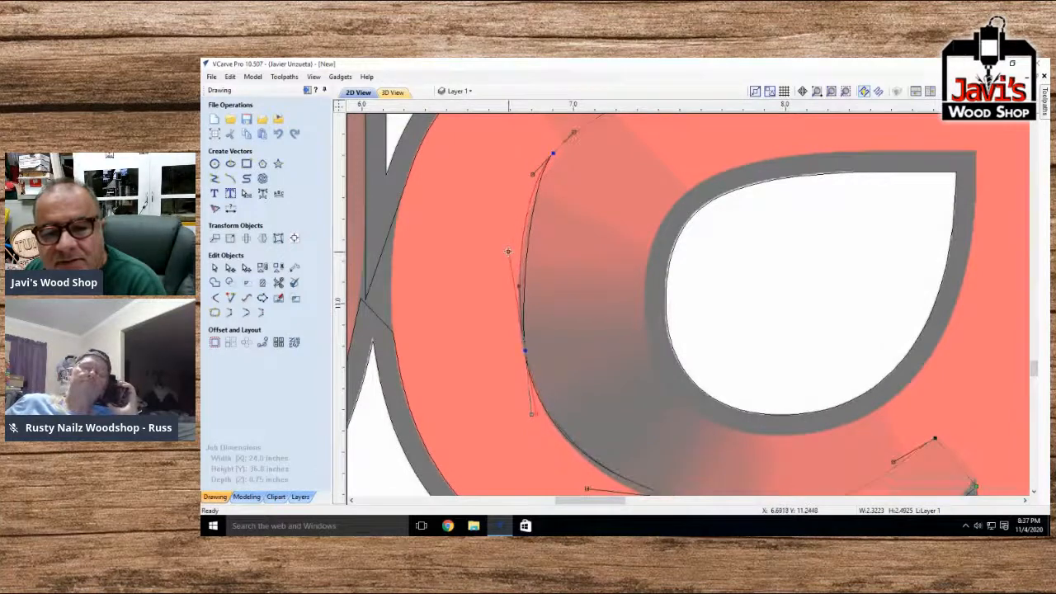
left_click_drag(508, 251, 508, 252)
left_click_drag(525, 351, 527, 358)
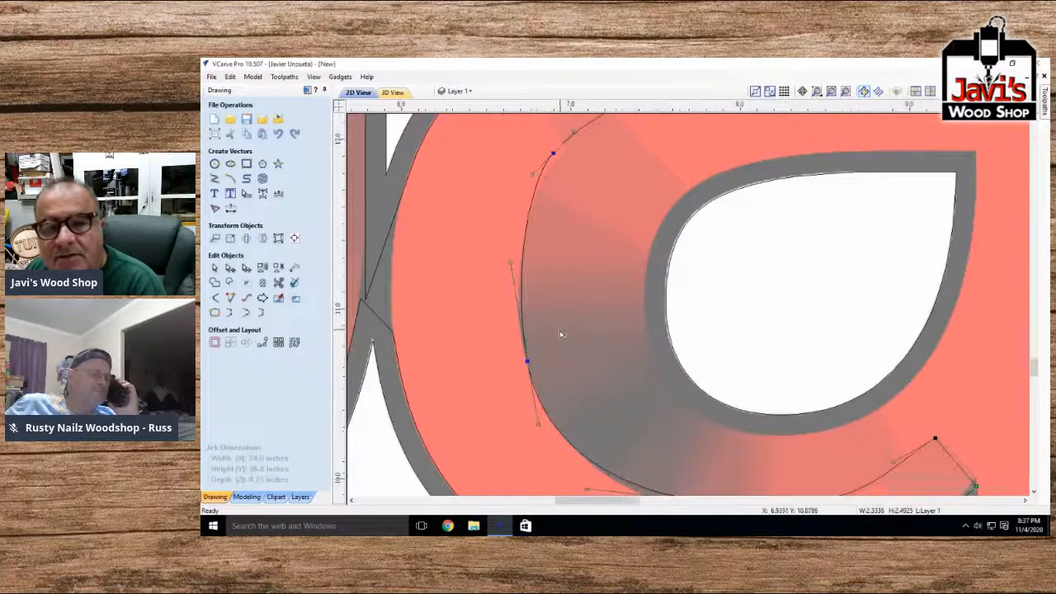
Adjust the node where the a's bowl ridge line levels out along the crossbar to follow the edge of the shading
scroll(561, 332, "down", 2)
left_click_drag(578, 258, 583, 258)
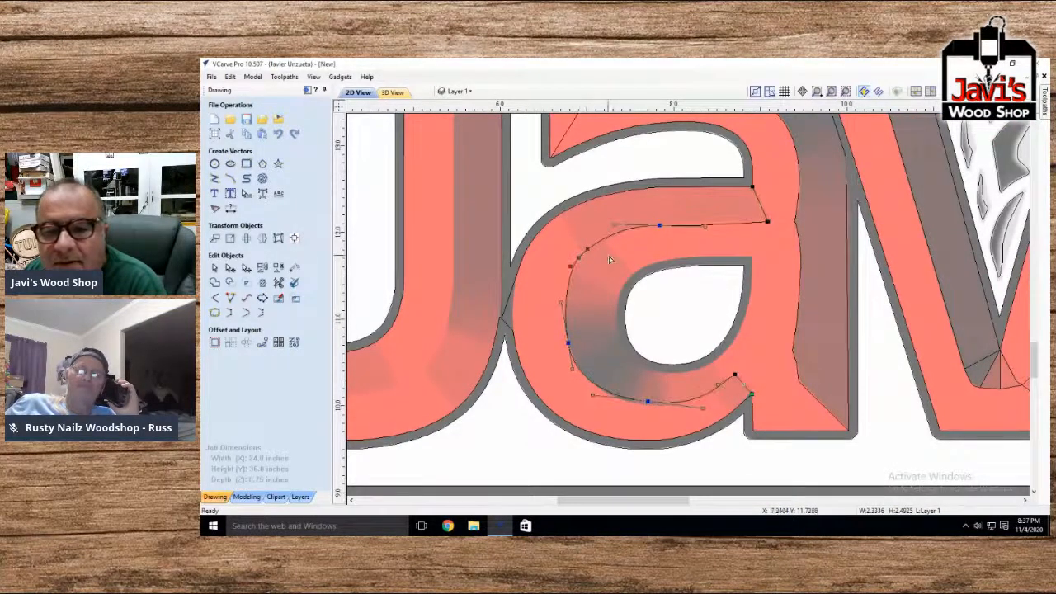
left_click_drag(704, 225, 688, 212)
scroll(690, 225, "up", 6)
scroll(689, 225, "up", 2)
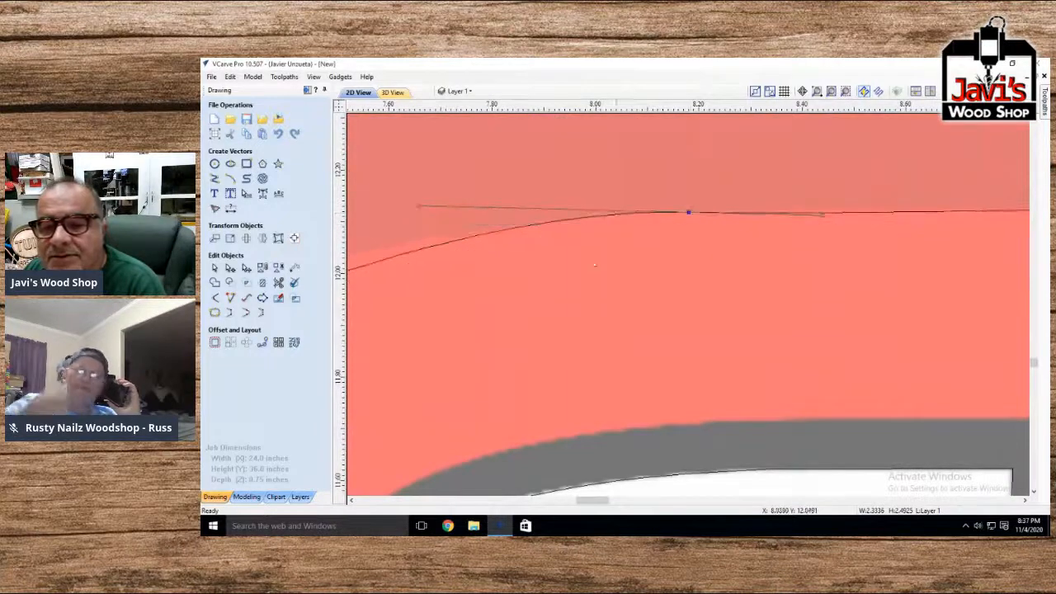
scroll(812, 285, "down", 3)
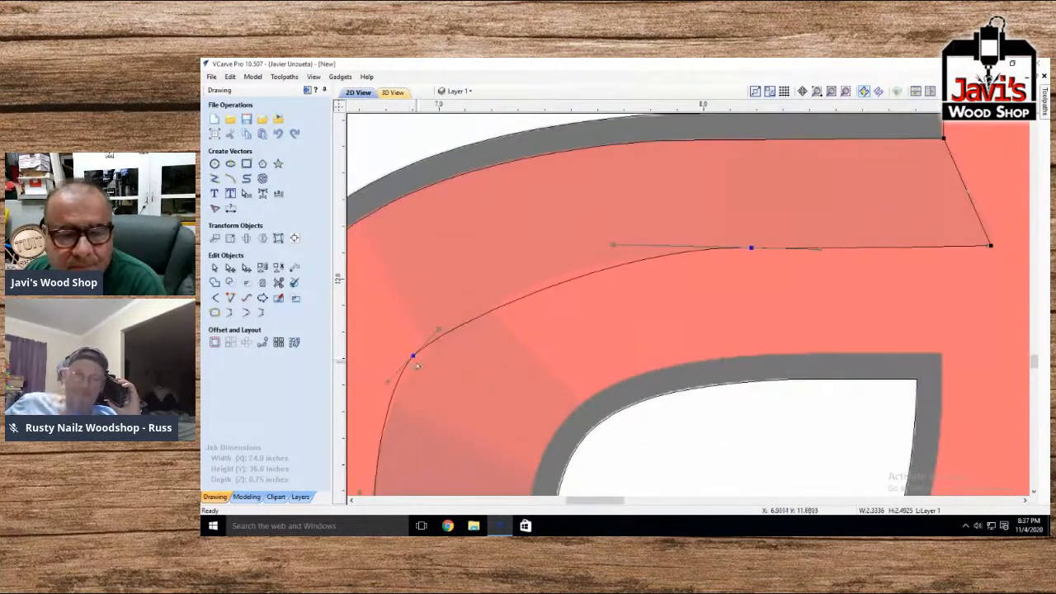
Shift the node on the upper outer curve of the a's bowl ridge line and lengthen its curve handle toward the crossbar
left_click_drag(413, 356, 507, 273)
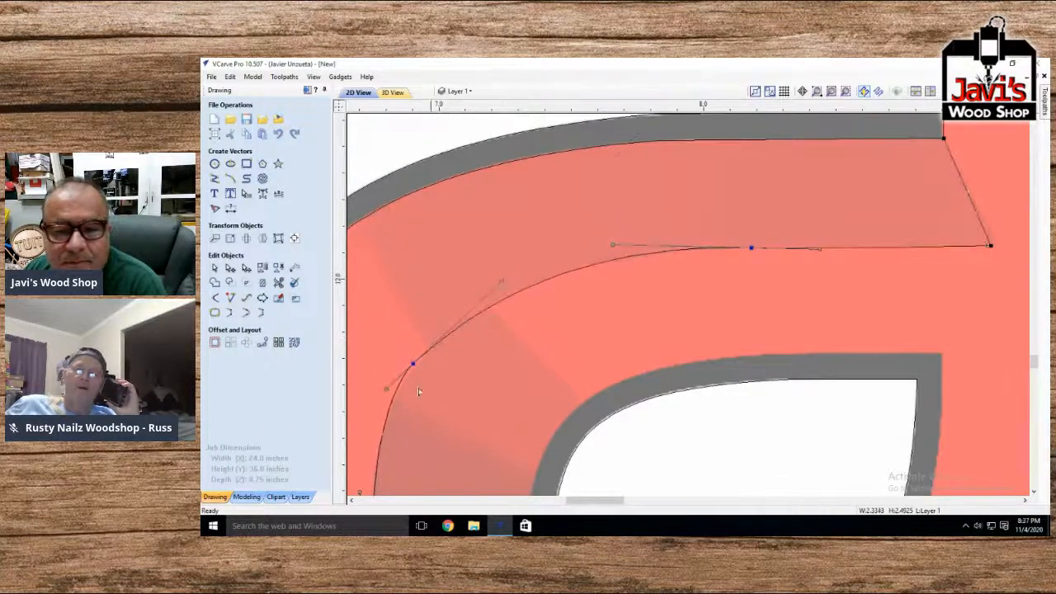
scroll(356, 429, "down", 3)
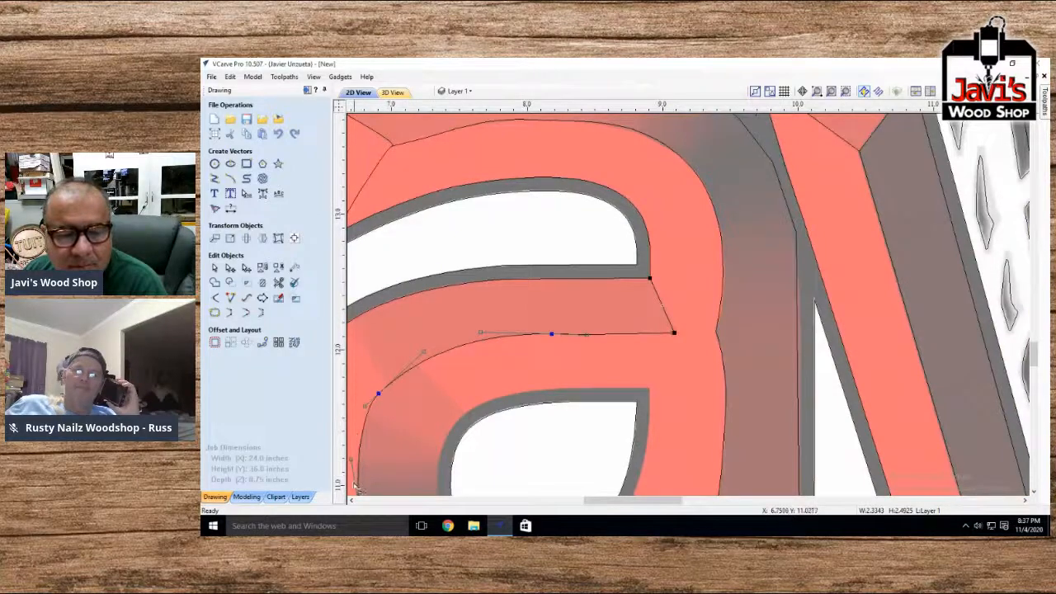
scroll(356, 485, "up", 3)
scroll(898, 219, "down", 2)
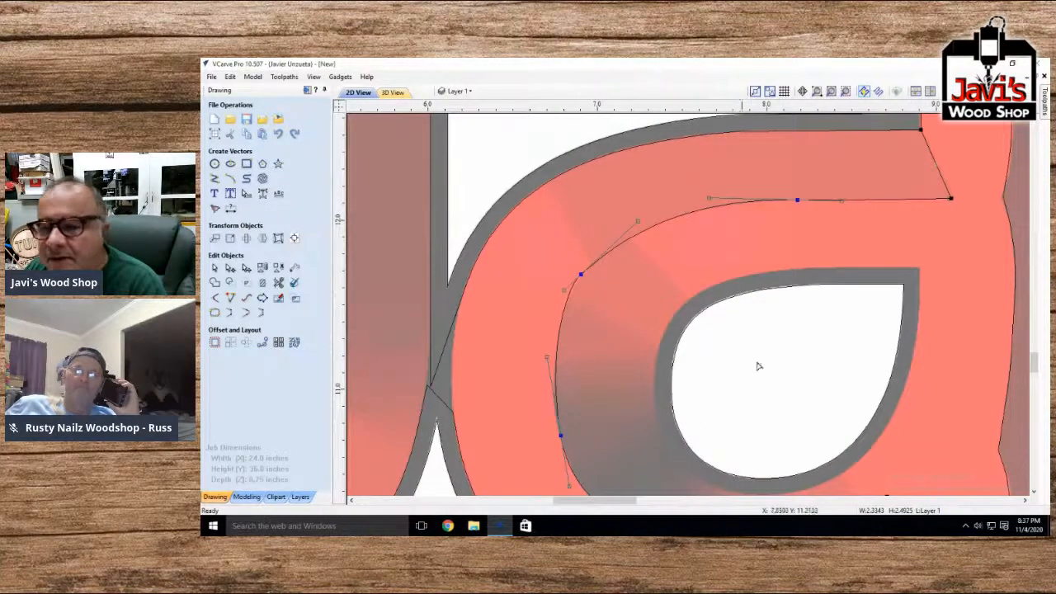
scroll(758, 366, "down", 4)
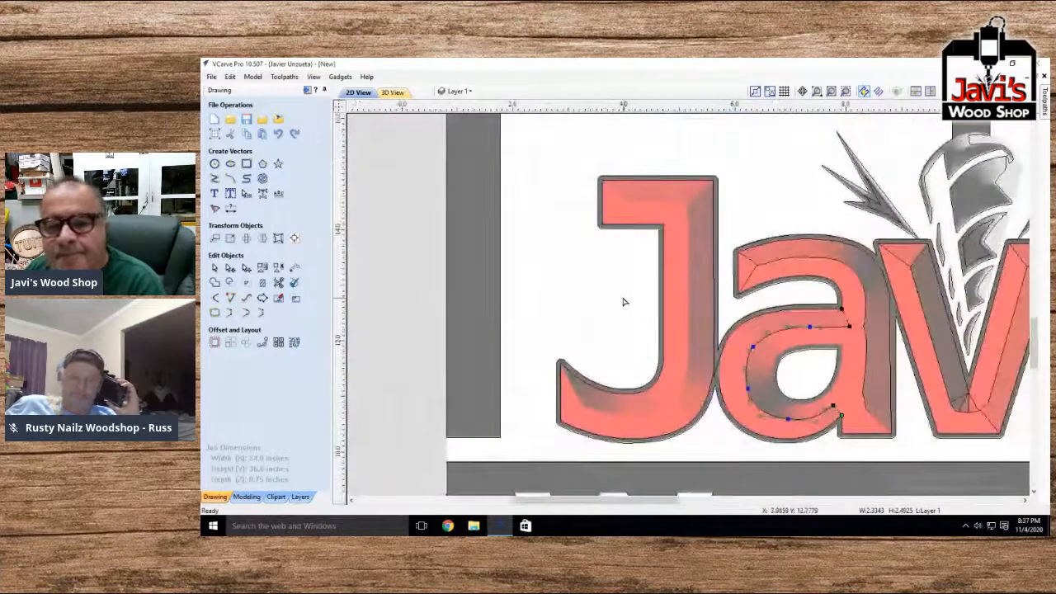
Draw the V-shaped bevel line at the free end of the J's top arm, from the upper corner through the ridge point to the lower corner
scroll(624, 302, "up", 3)
scroll(534, 302, "down", 3)
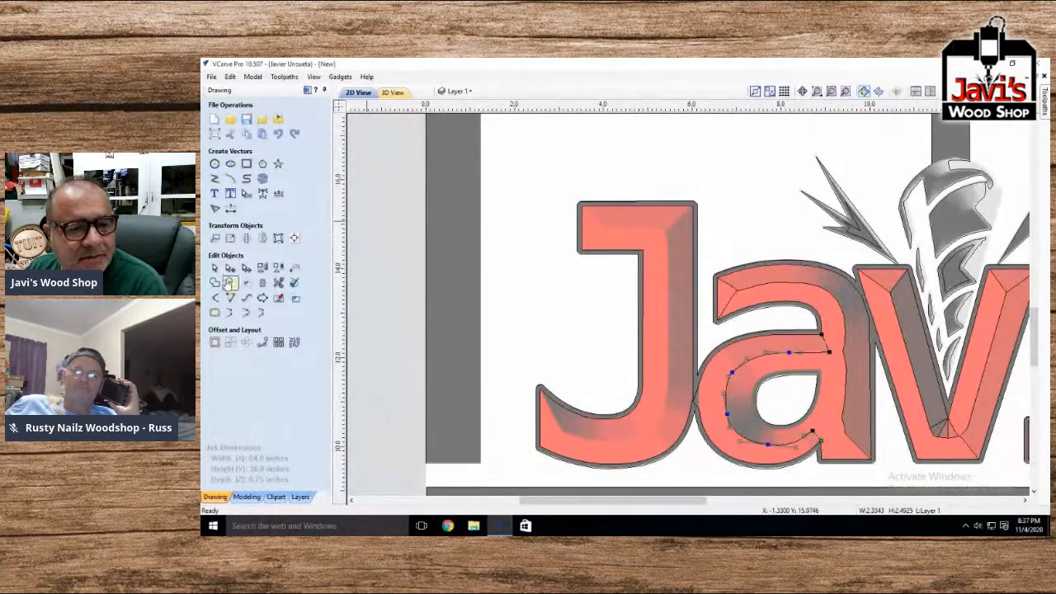
left_click(215, 178)
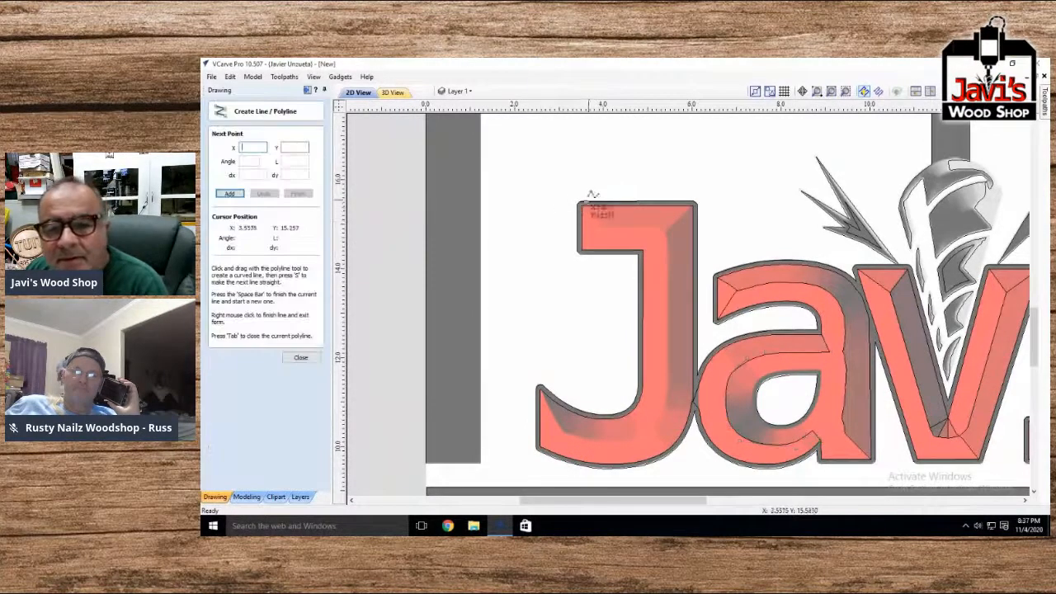
left_click(587, 204)
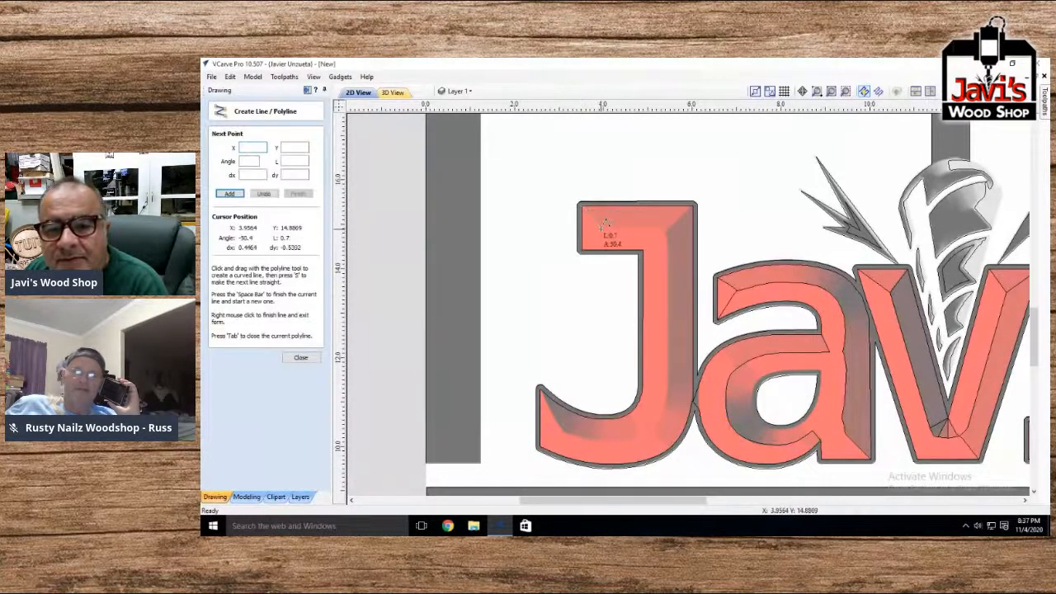
left_click(586, 249)
key("space")
Draw the ridge line along the J's top arm from the bevel point to the stem and out to the upper outer corner
left_click(601, 228)
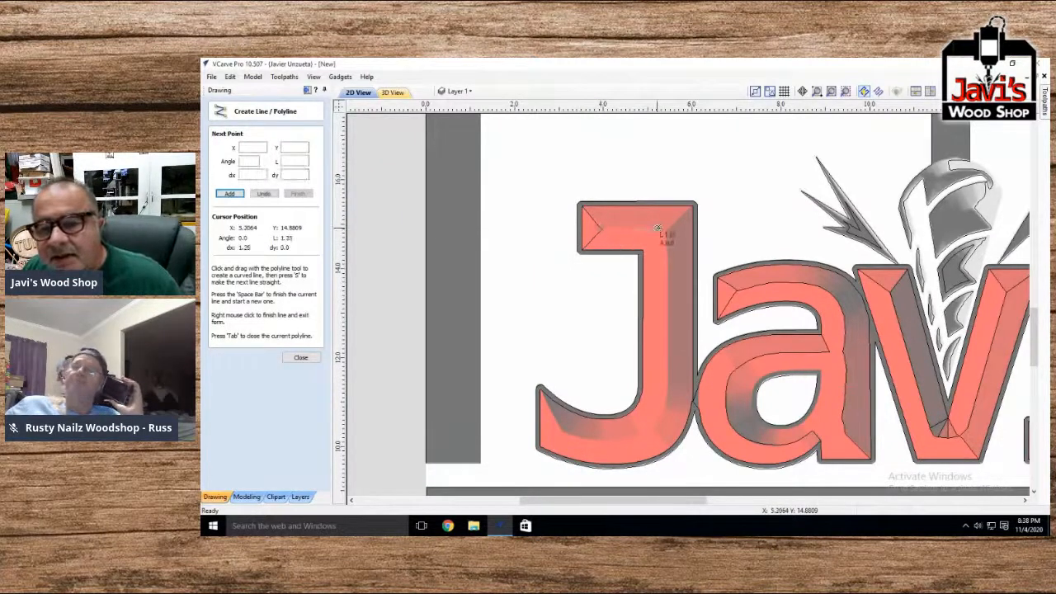
left_click(660, 230)
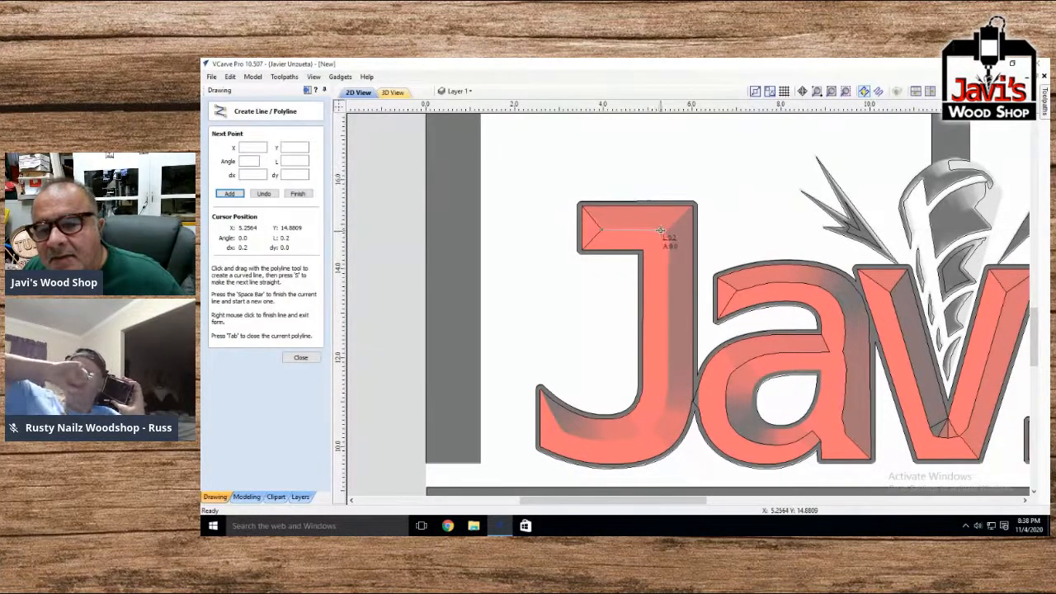
left_click(666, 230)
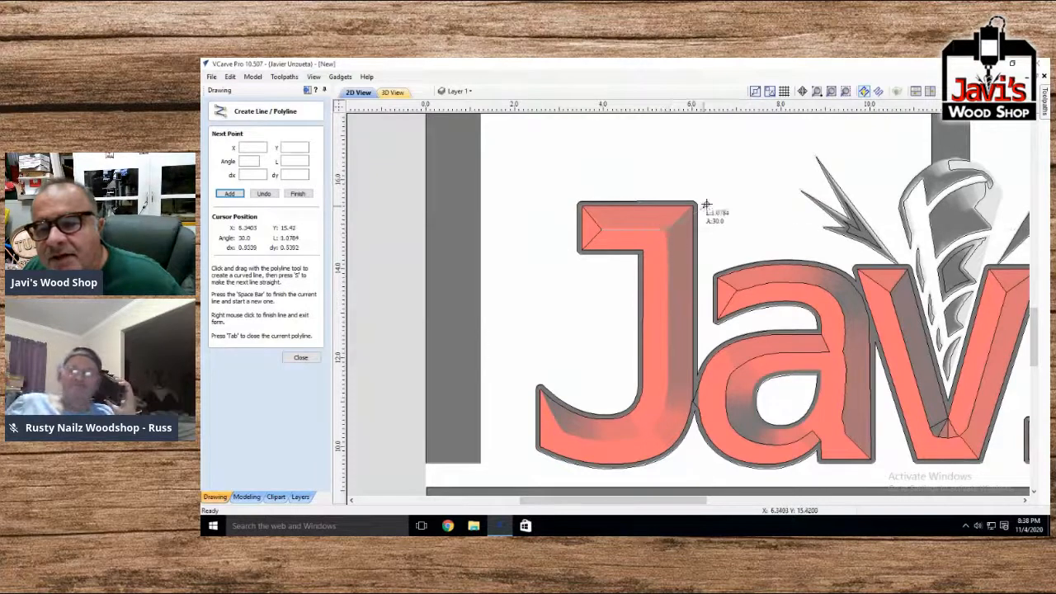
key("space")
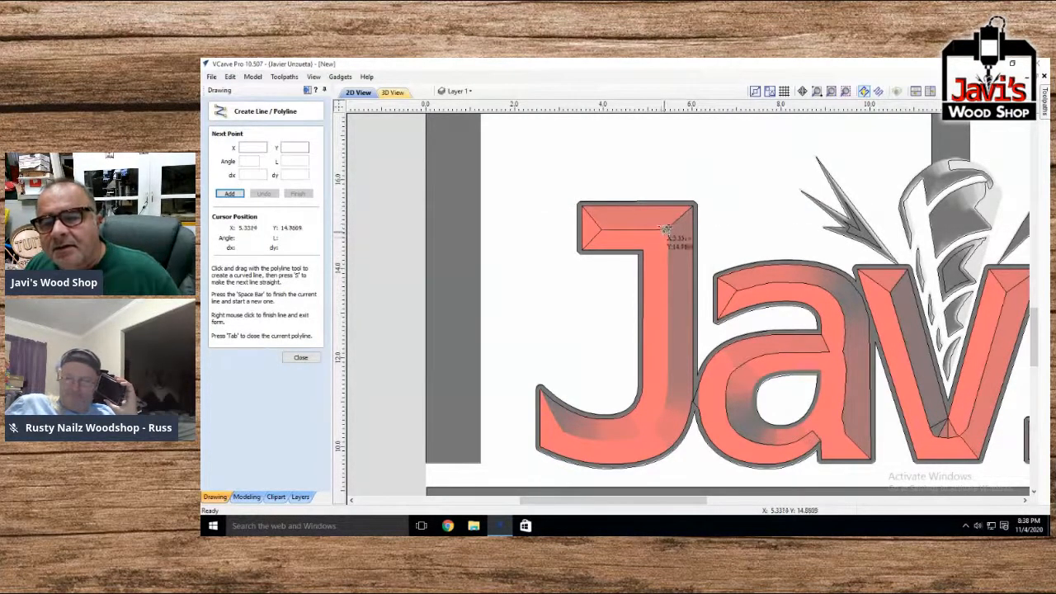
Start the J's stem ridge line at the arm's ridge corner and run it down the shaded edge to where the hook begins
left_click(664, 229)
left_click(666, 246)
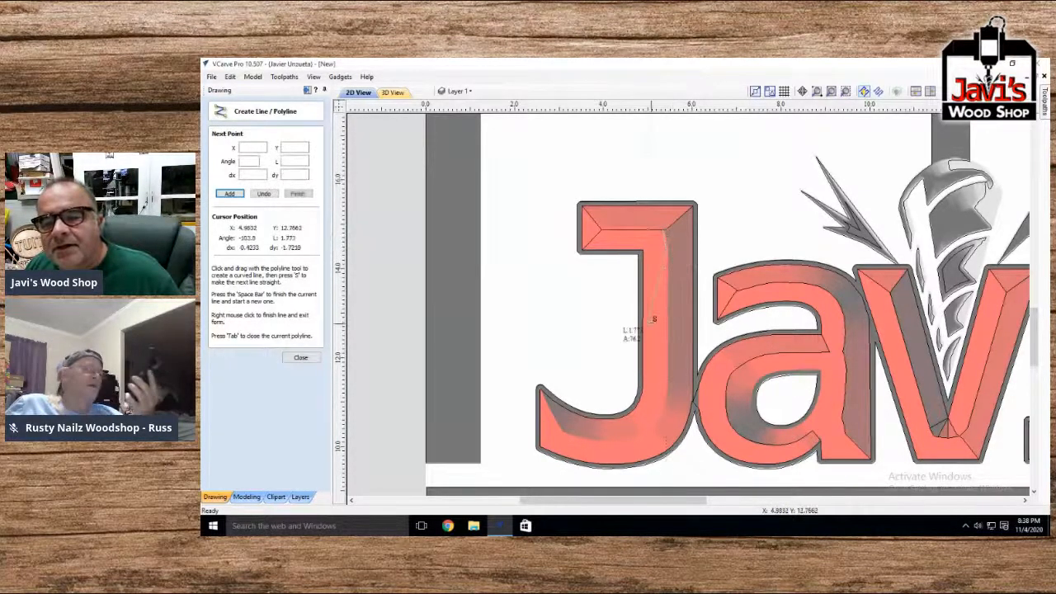
scroll(666, 363, "down", 3)
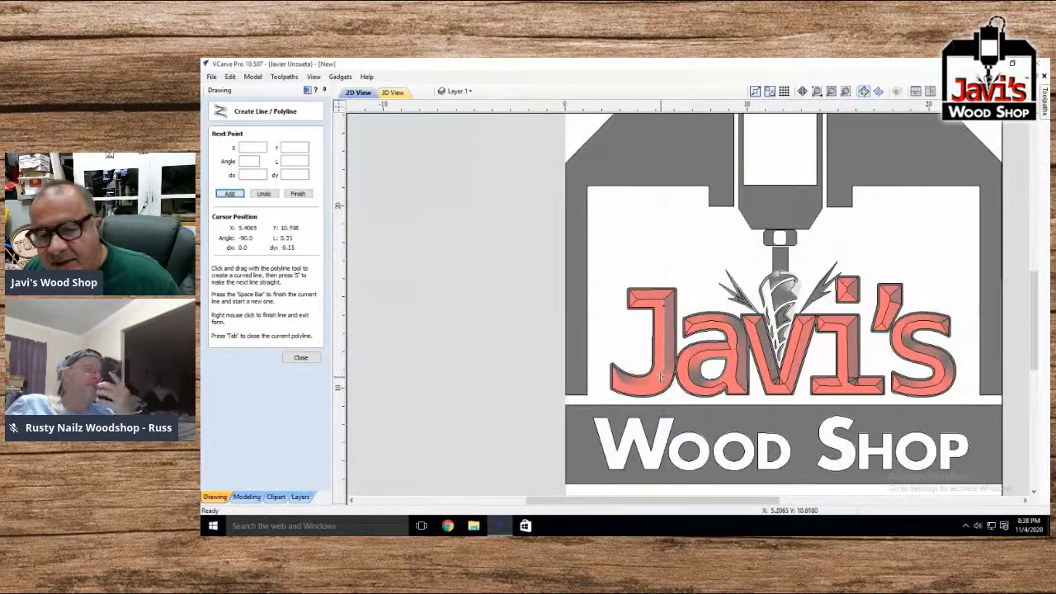
scroll(660, 376, "up", 4)
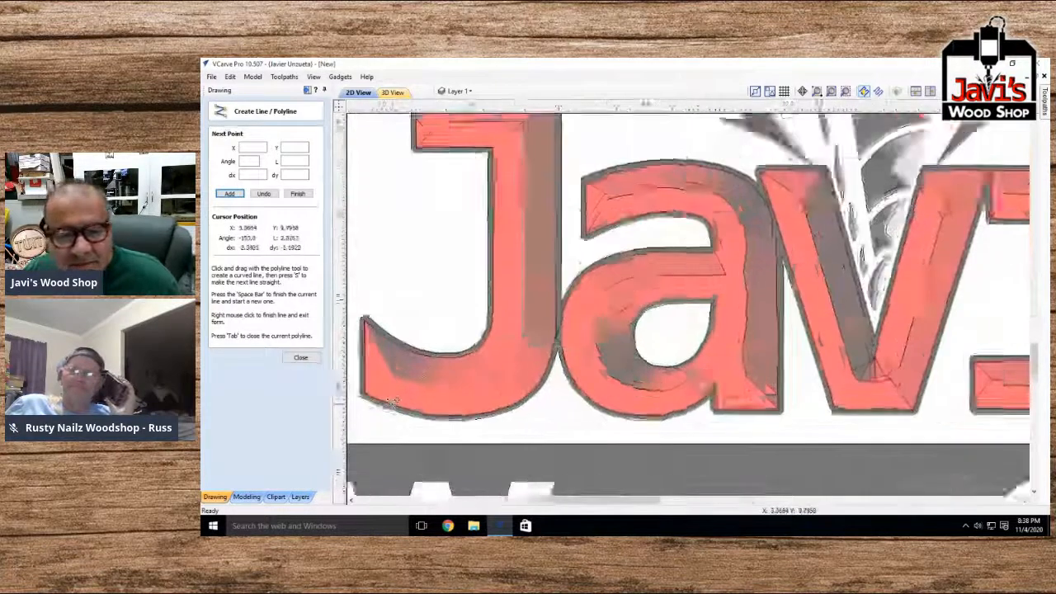
scroll(395, 401, "up", 3)
scroll(429, 404, "down", 3)
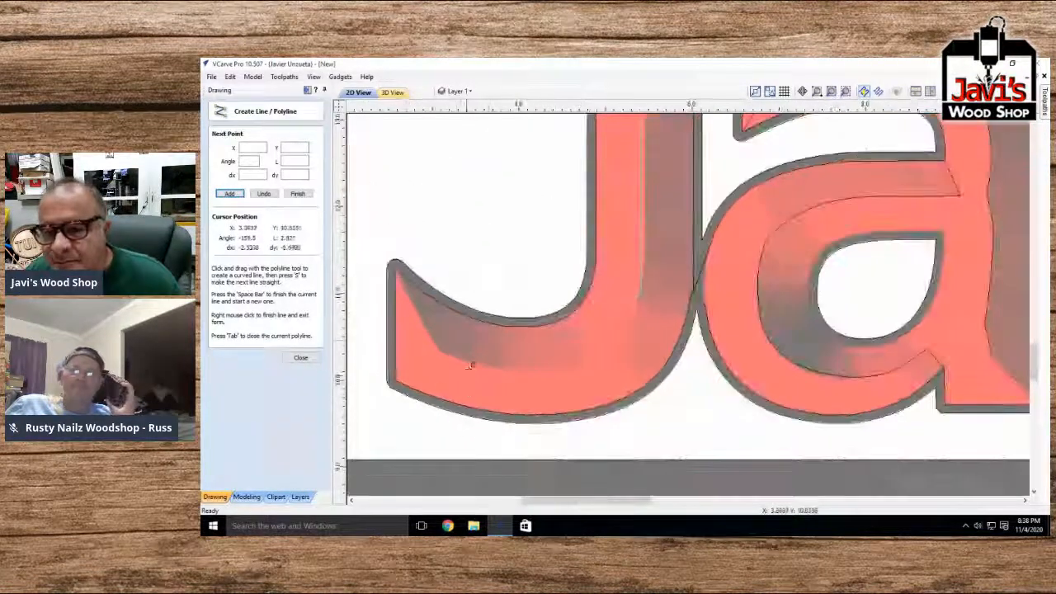
Curve the ridge line around the J's hook along the shaded edge and end it at the hook's upper tip
left_click_drag(624, 336, 609, 347)
left_click_drag(538, 369, 453, 356)
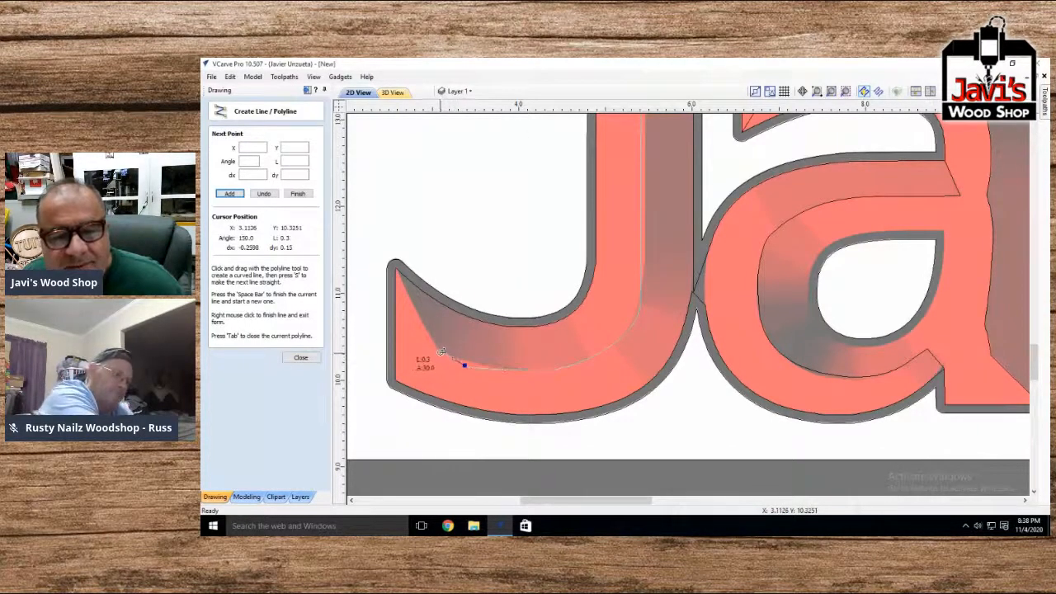
left_click(395, 267)
key("space")
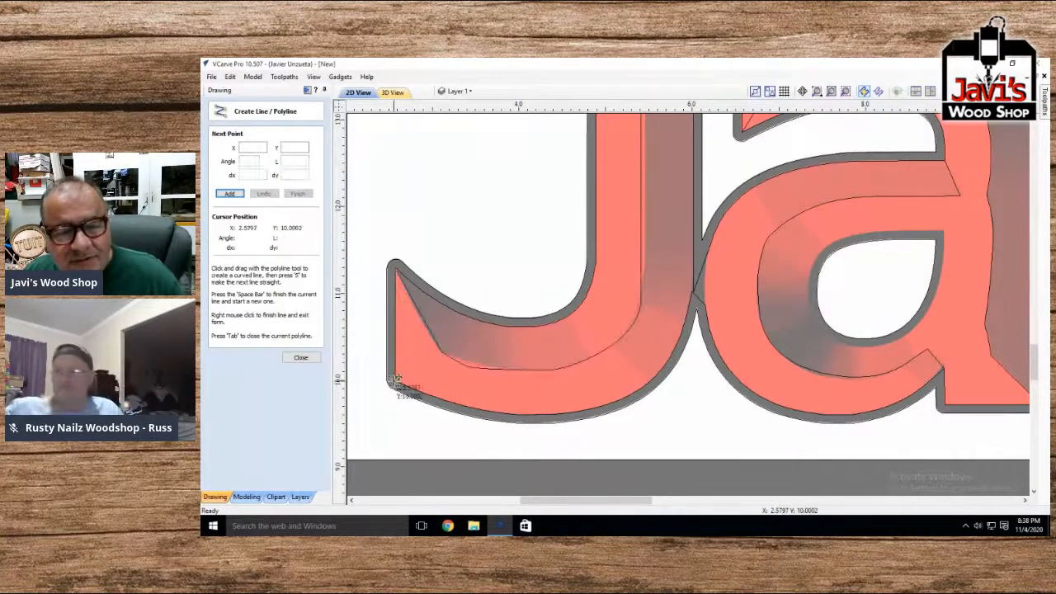
Draw the bevel line from the lower outer corner of the J's hook to the bend in its ridge line and finish the polyline
left_click(395, 381)
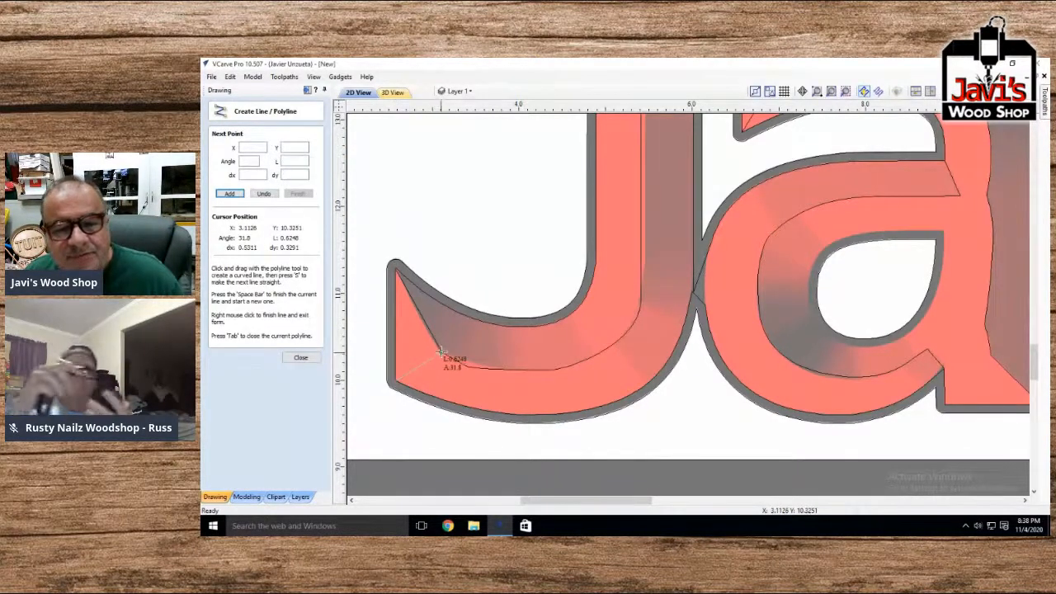
key("space")
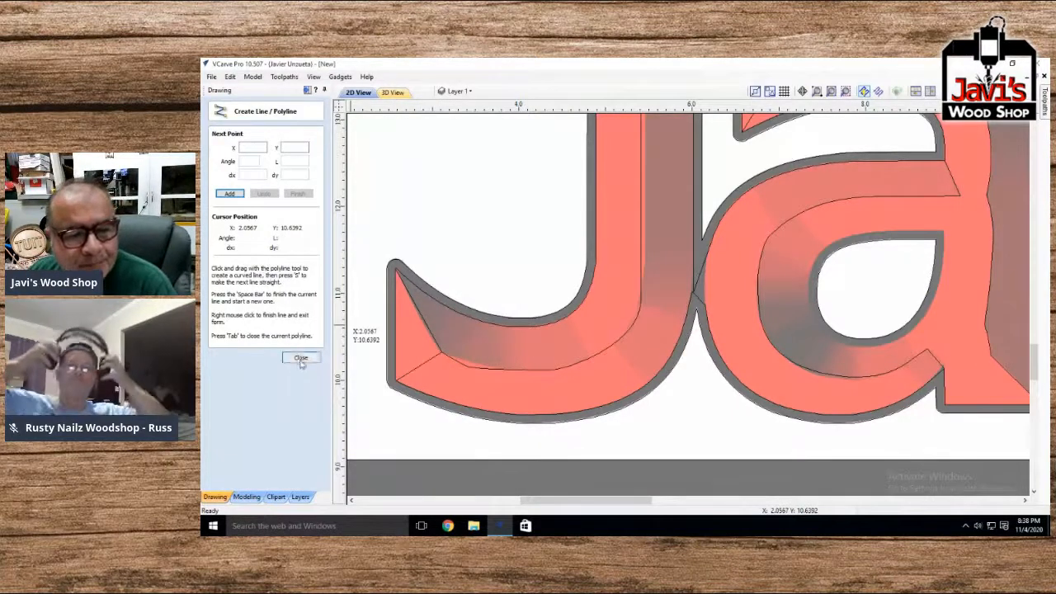
key("Escape")
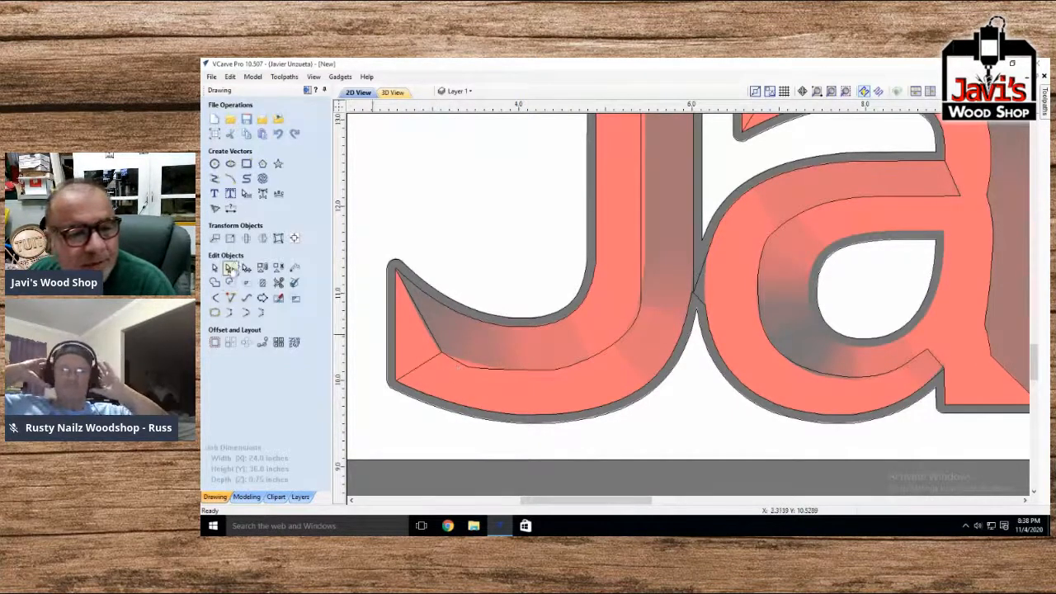
Adjust the node and curve handle beside the bend in the J's hook ridge line to match the shaded edge
left_click(473, 372)
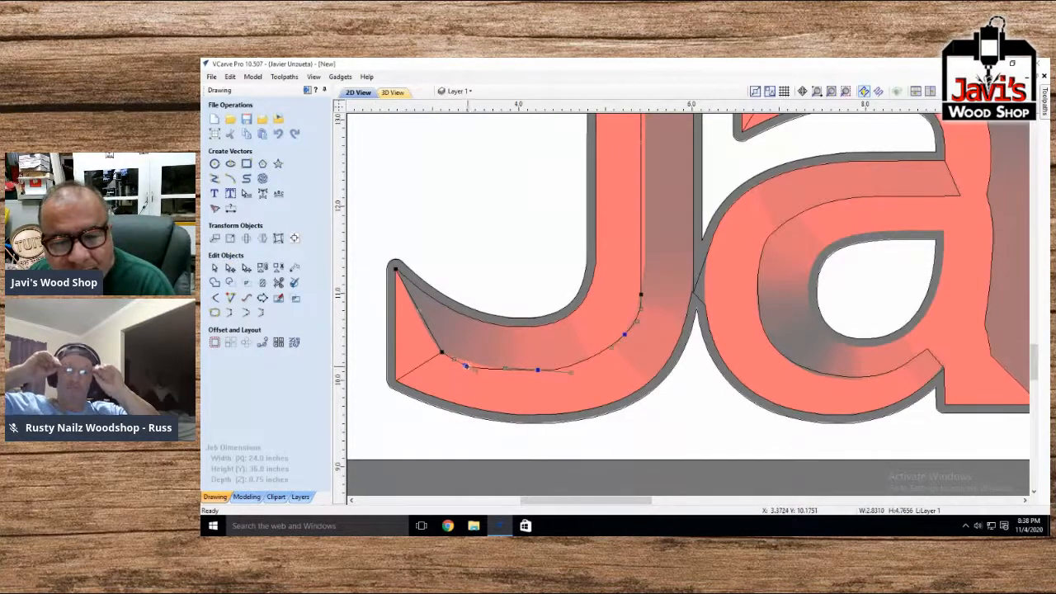
left_click(467, 364)
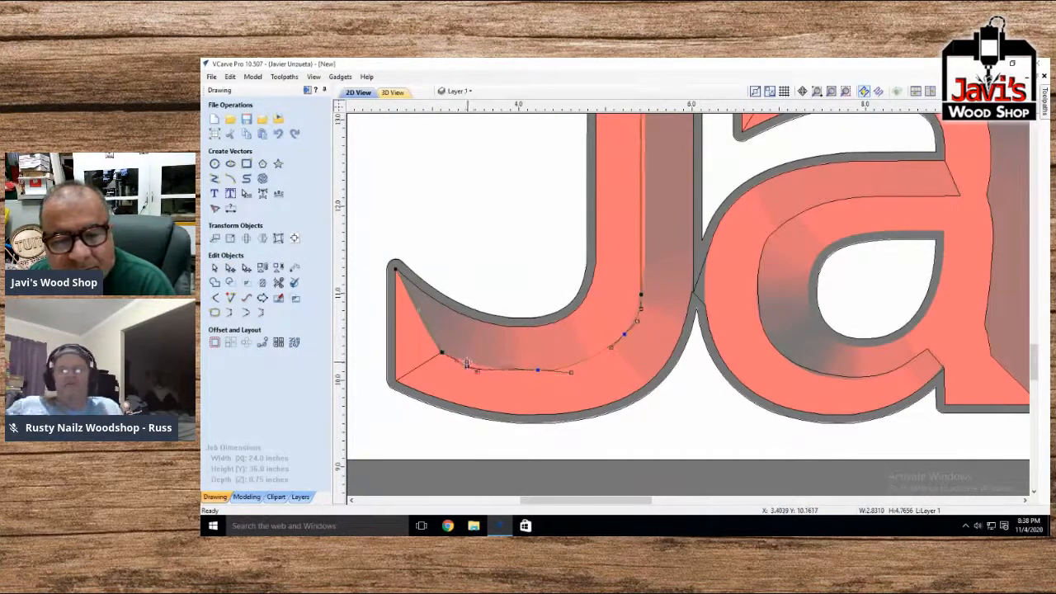
scroll(468, 365, "up", 4)
left_click_drag(450, 400, 469, 367)
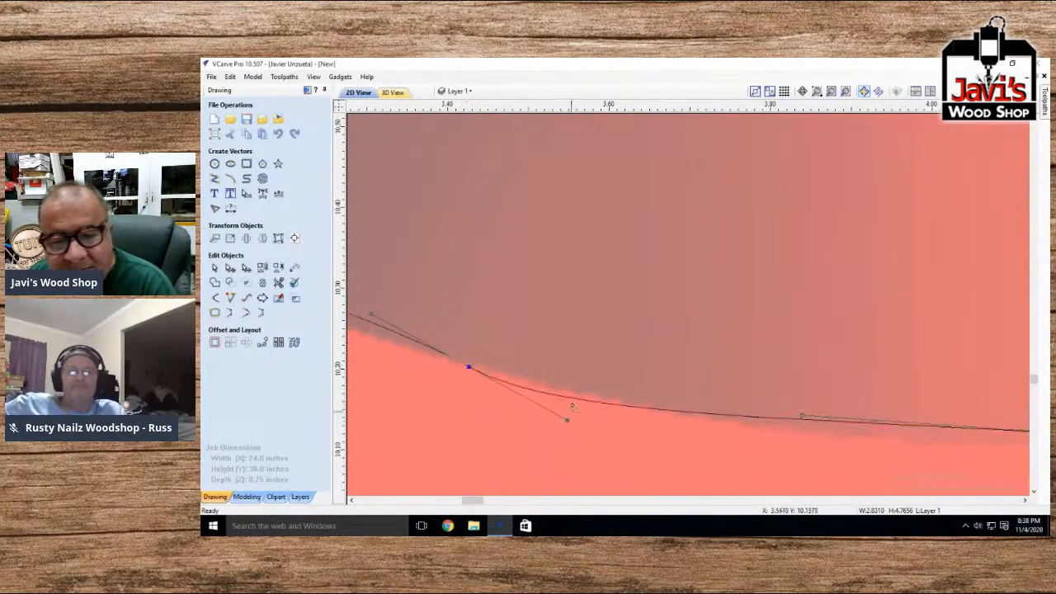
scroll(580, 405, "down", 5)
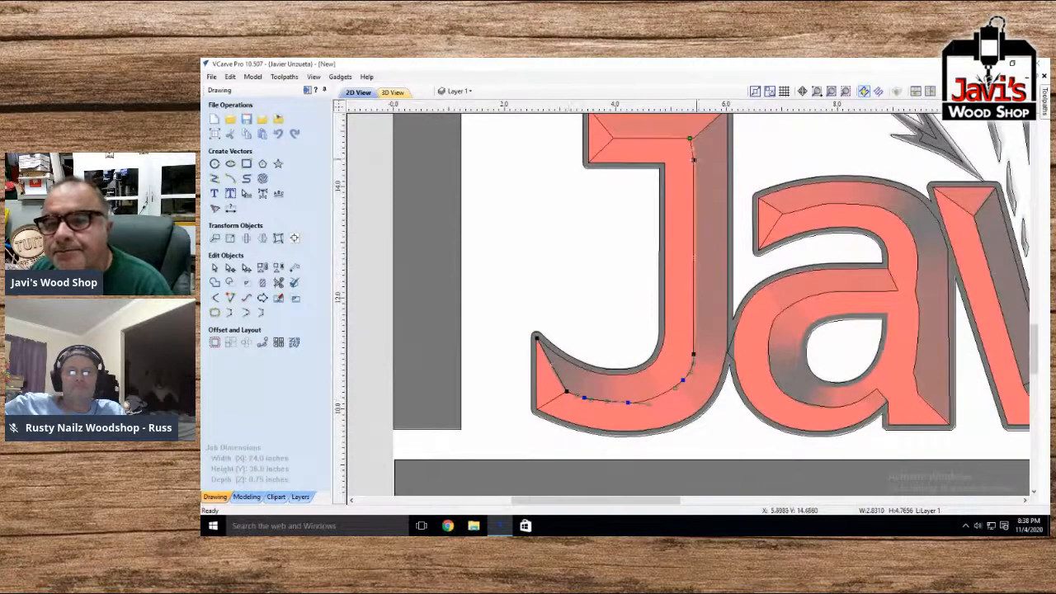
Move the node near the top of the J's stem ridge line to align with the edge of the shading
scroll(696, 161, "up", 5)
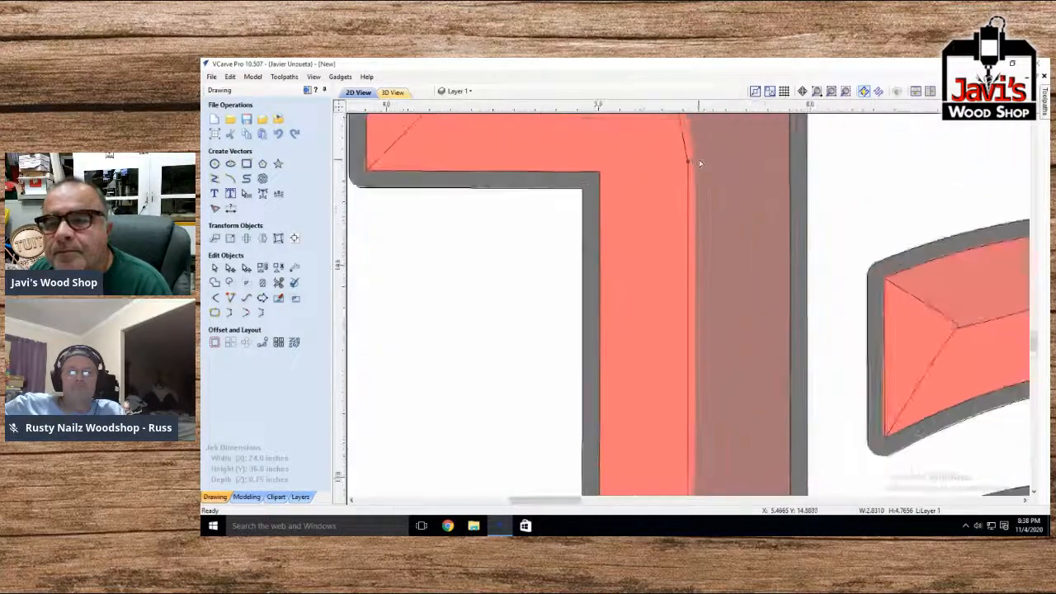
left_click_drag(665, 166, 689, 177)
scroll(698, 170, "down", 5)
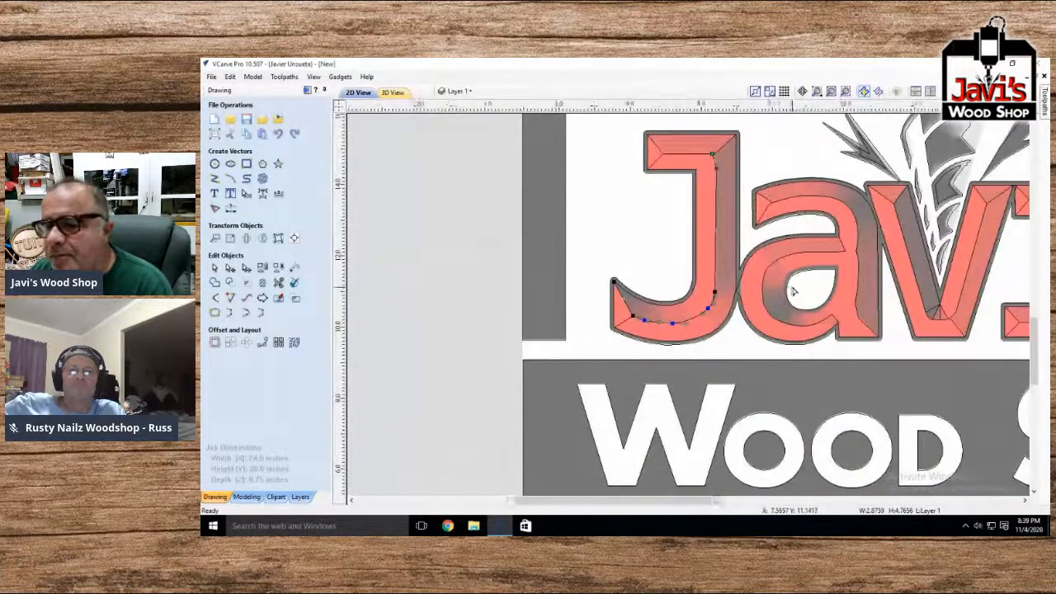
Inspect the remaining Javi's letters and the nodes on the inner and outer outlines of the first O in Wood
scroll(794, 290, "right", 3)
scroll(775, 286, "up", 3)
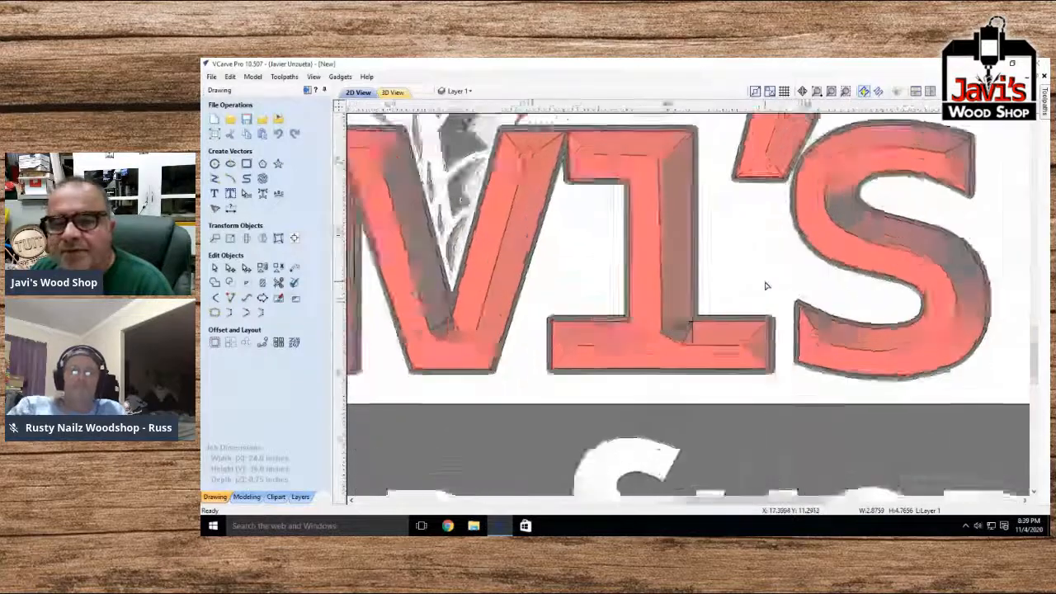
scroll(767, 285, "down", 8)
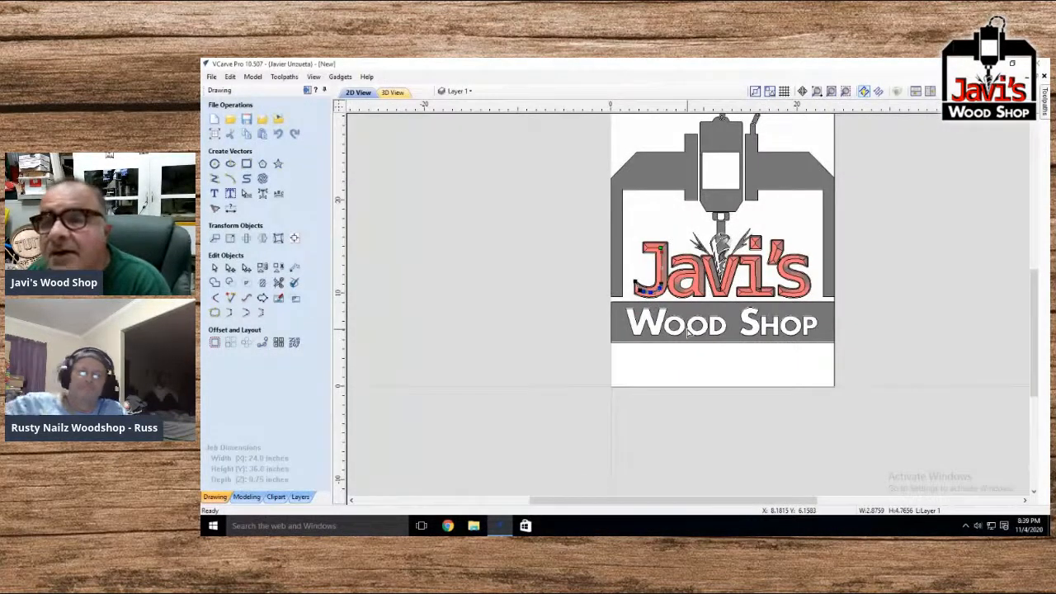
scroll(687, 330, "up", 5)
scroll(672, 334, "up", 2)
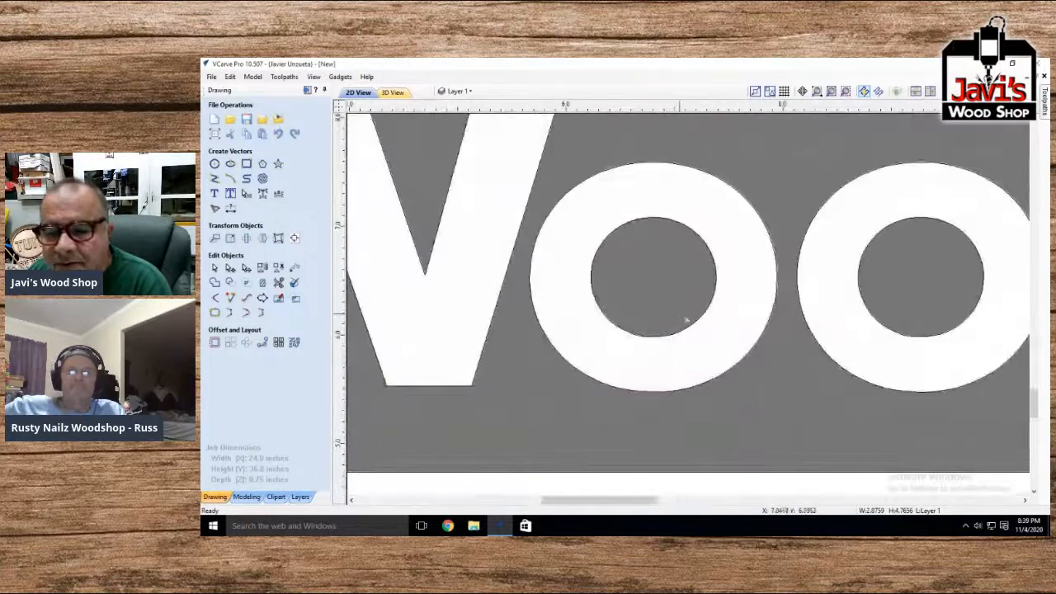
left_click(707, 303)
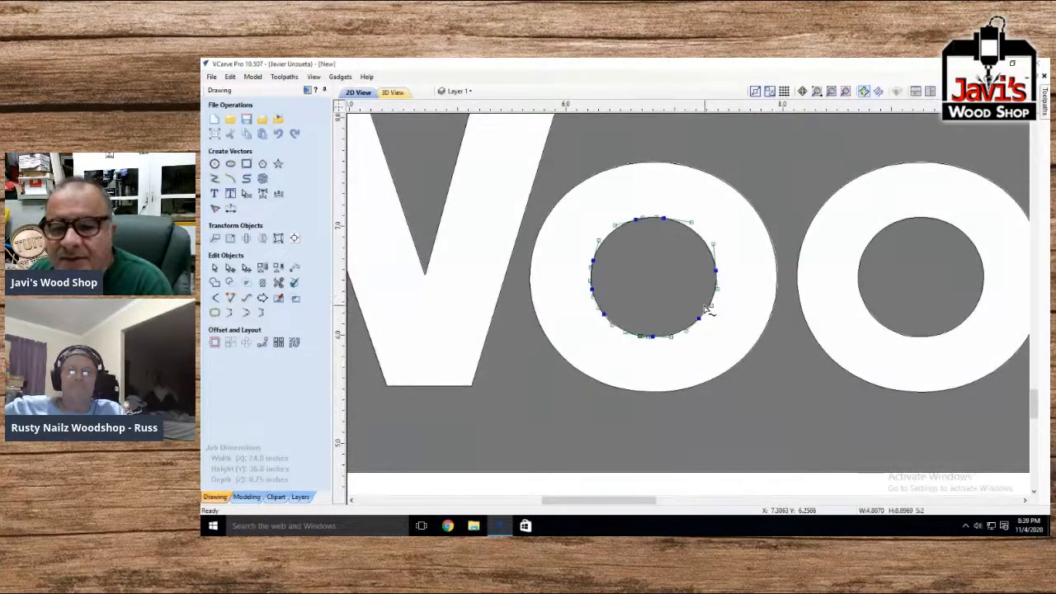
left_click(731, 347, "shift")
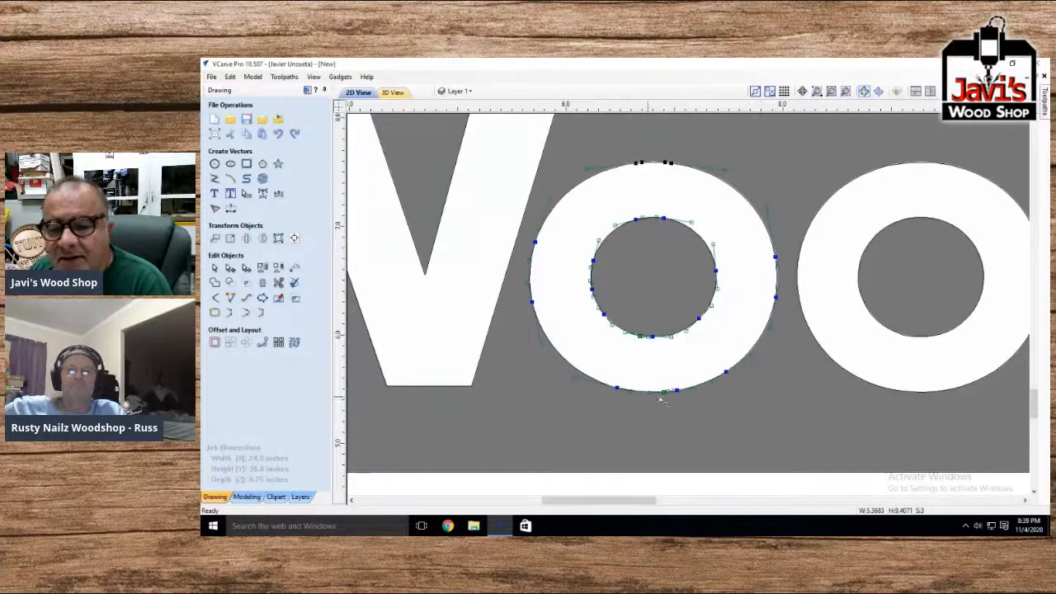
scroll(668, 391, "down", 2)
scroll(673, 383, "down", 3)
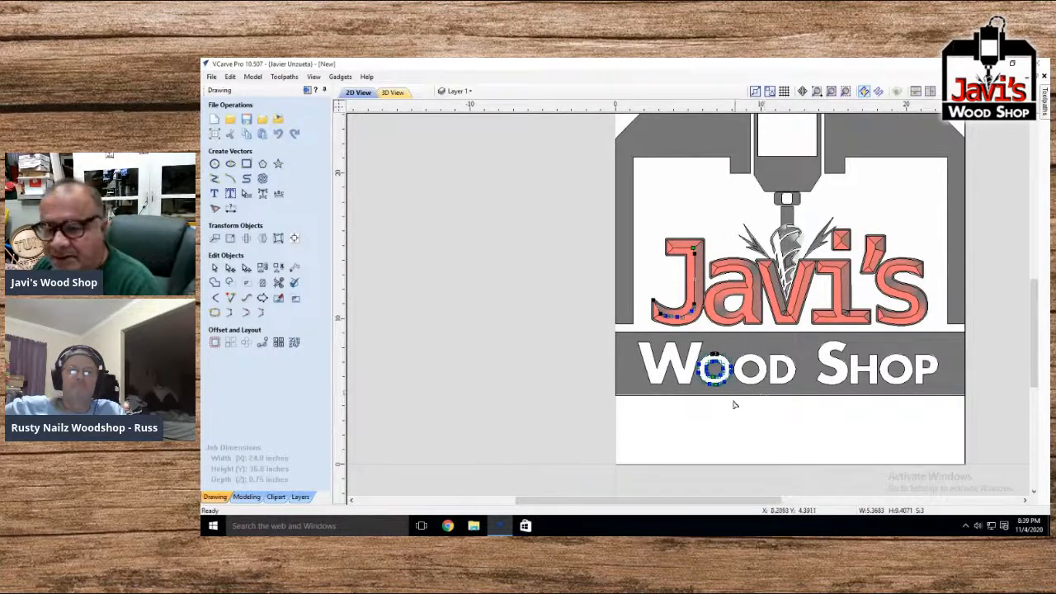
scroll(730, 403, "down", 3)
left_click_drag(594, 240, 723, 344)
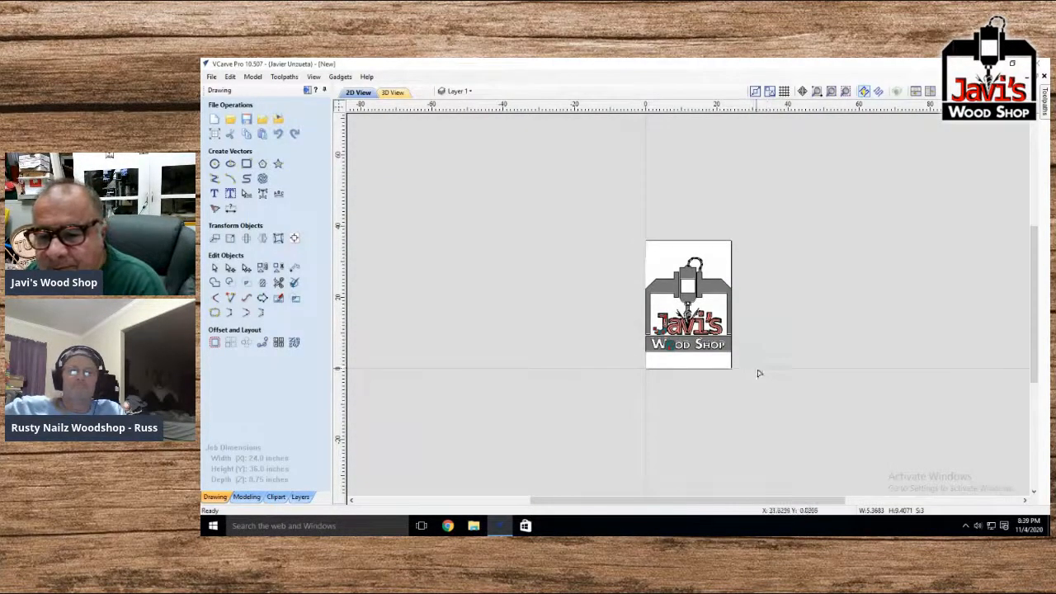
left_click(717, 365)
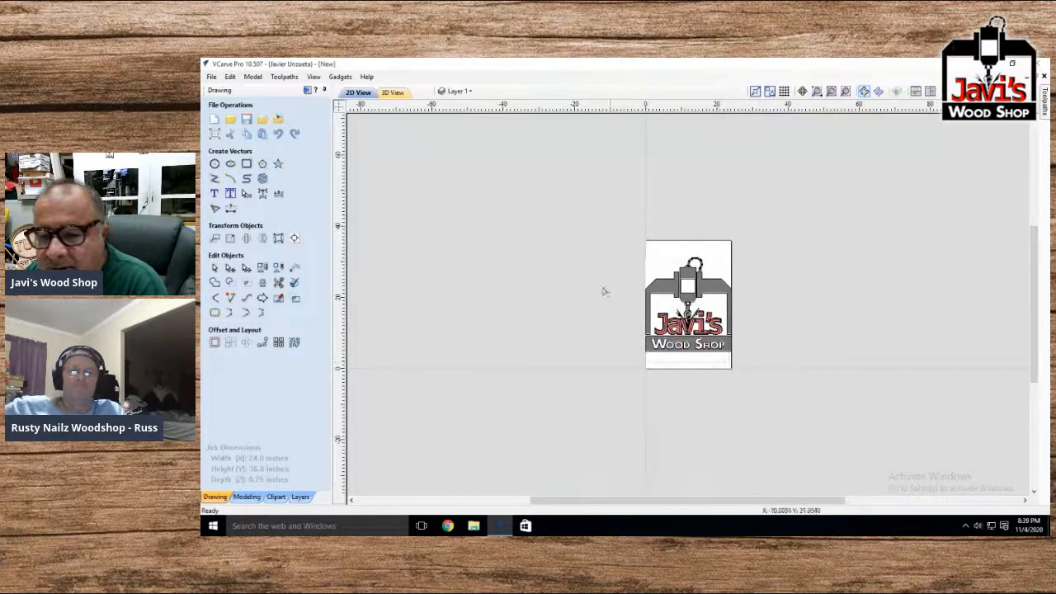
key("ctrl+a")
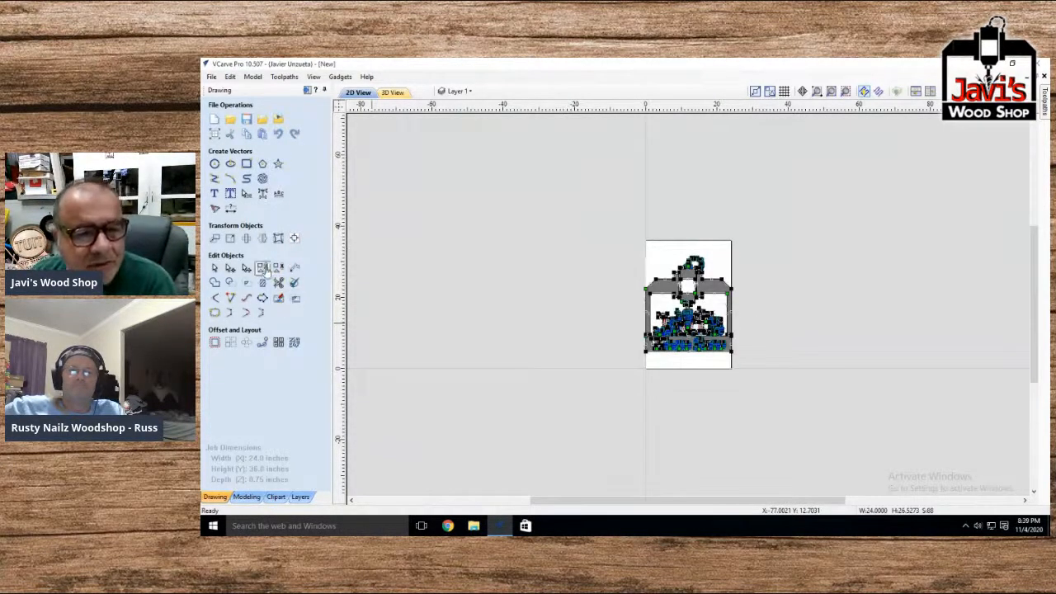
left_click(720, 369)
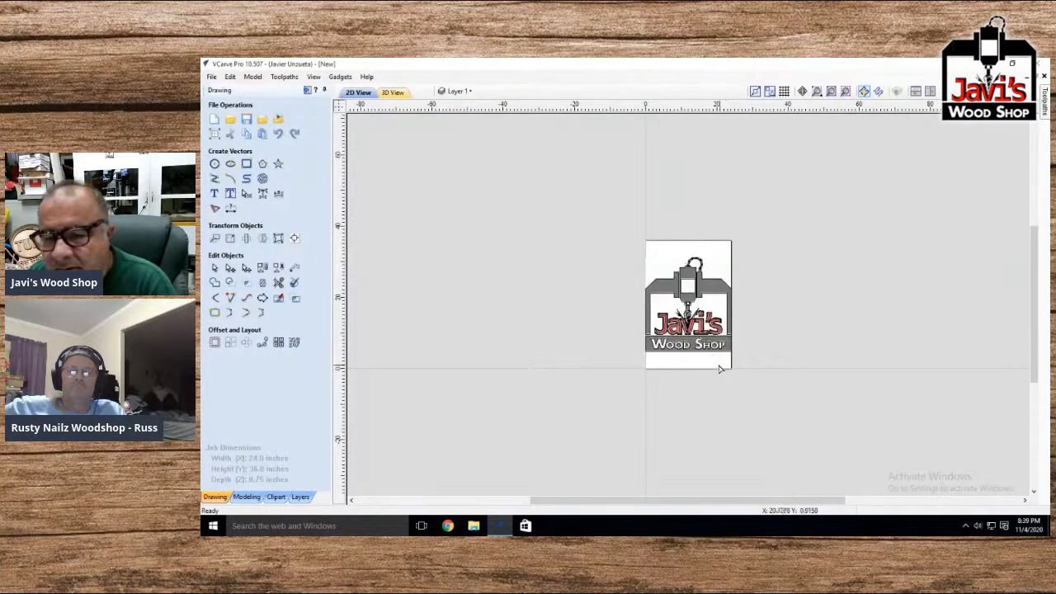
left_click(709, 355)
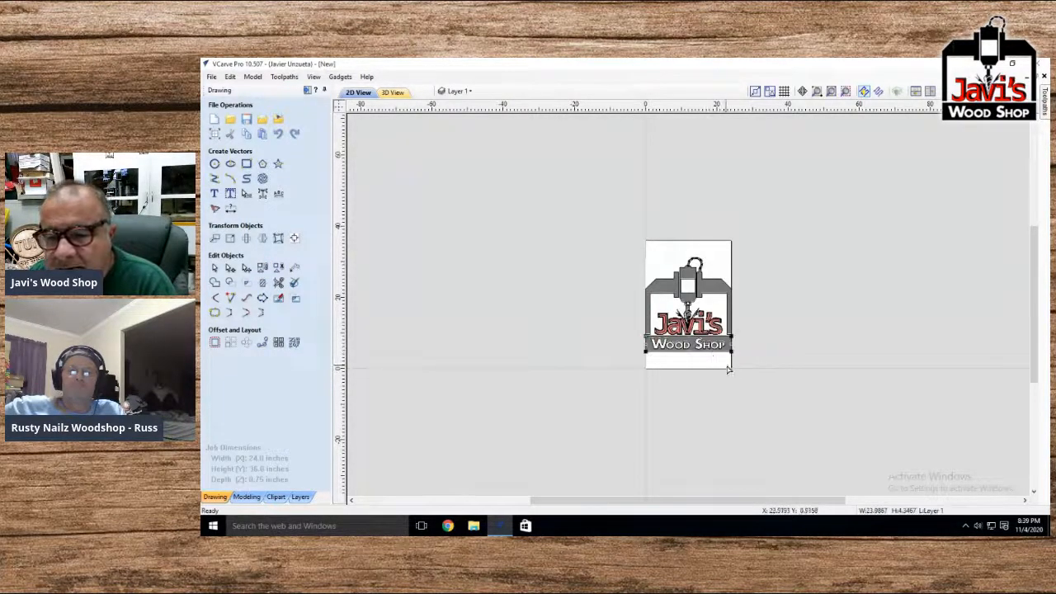
left_click(739, 362)
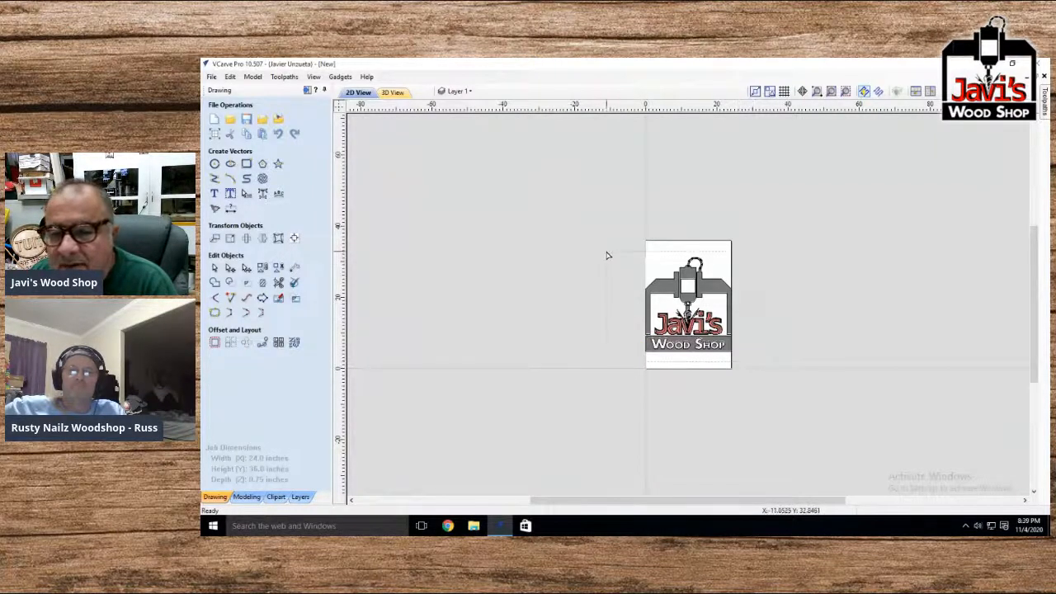
Select all the logo vectors and export them to the Desktop as an SVG file named Javi Wood Shop JWS Logo
key("ctrl+a")
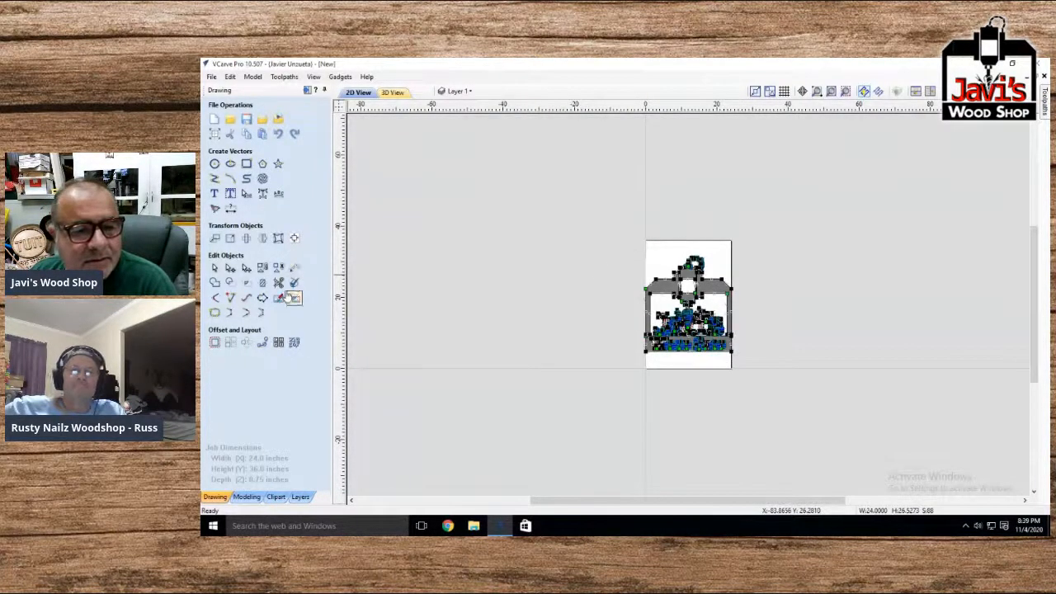
scroll(445, 258, "up", 1)
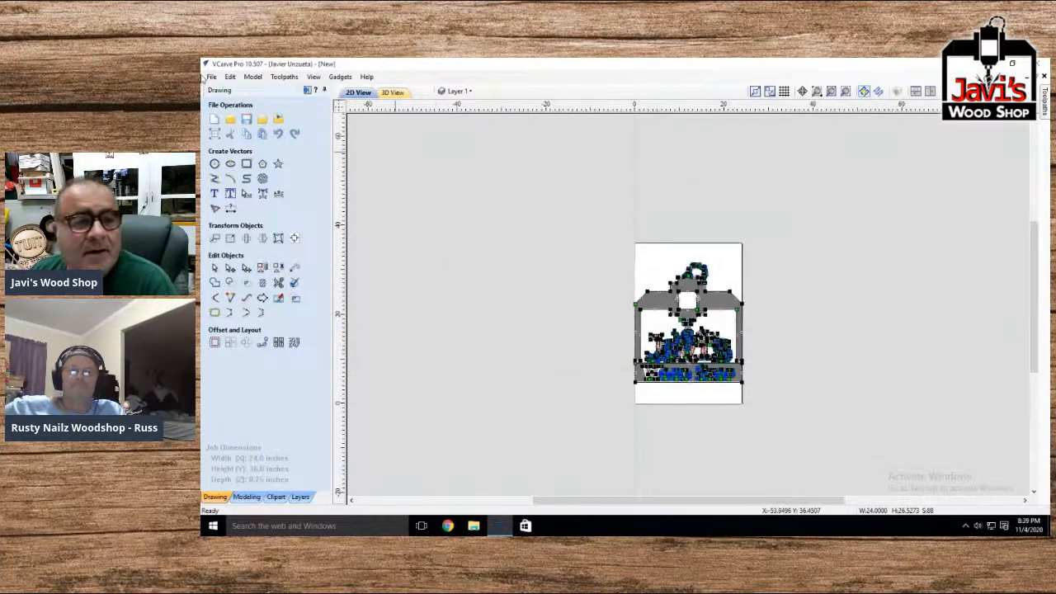
left_click(211, 77)
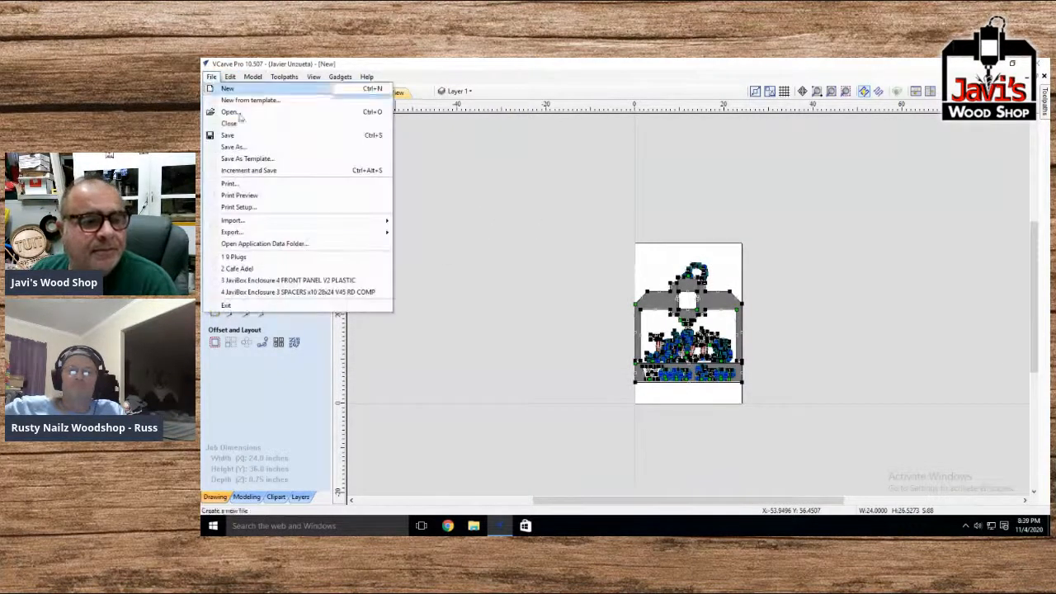
mouse_move(258, 235)
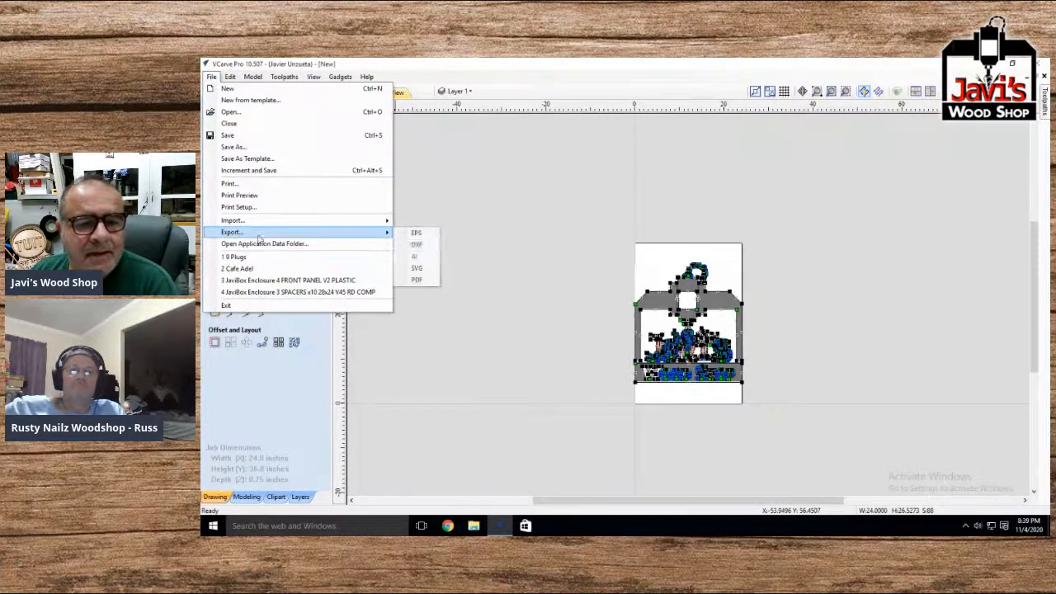
left_click(416, 268)
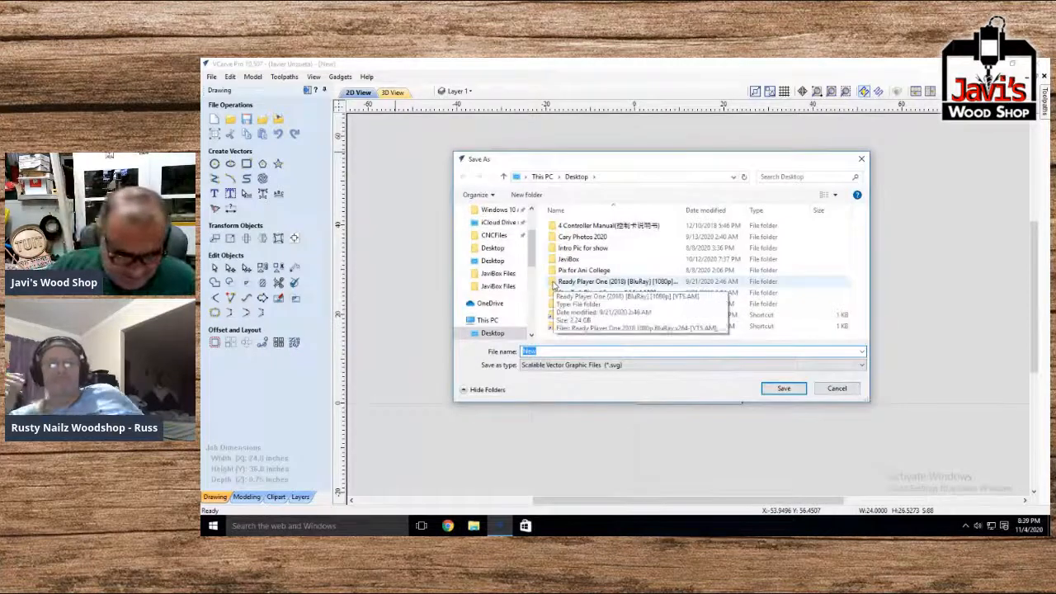
type("J")
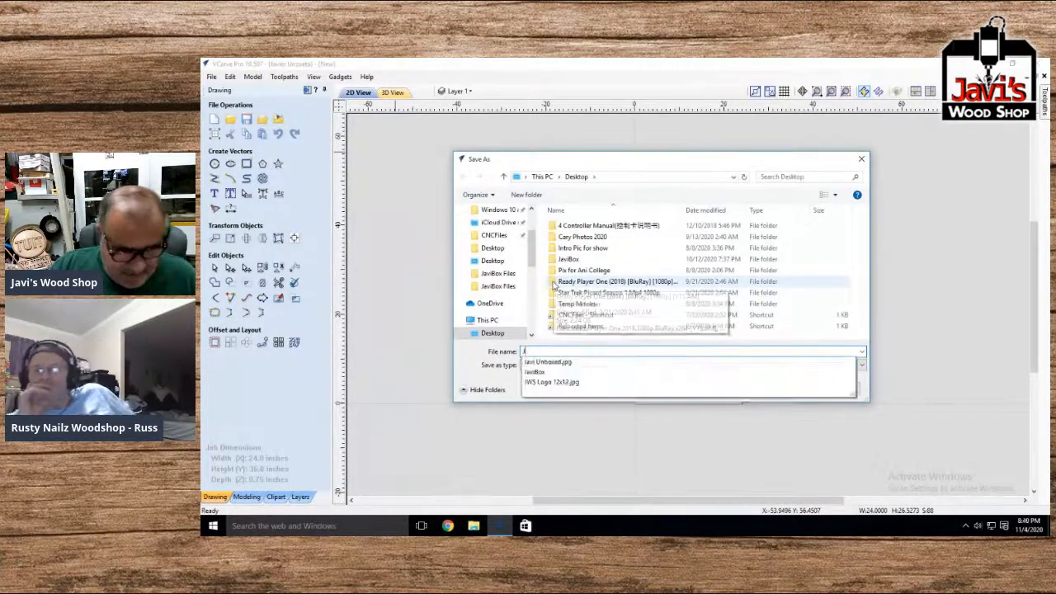
type("avi Wood Shop JWS Logo")
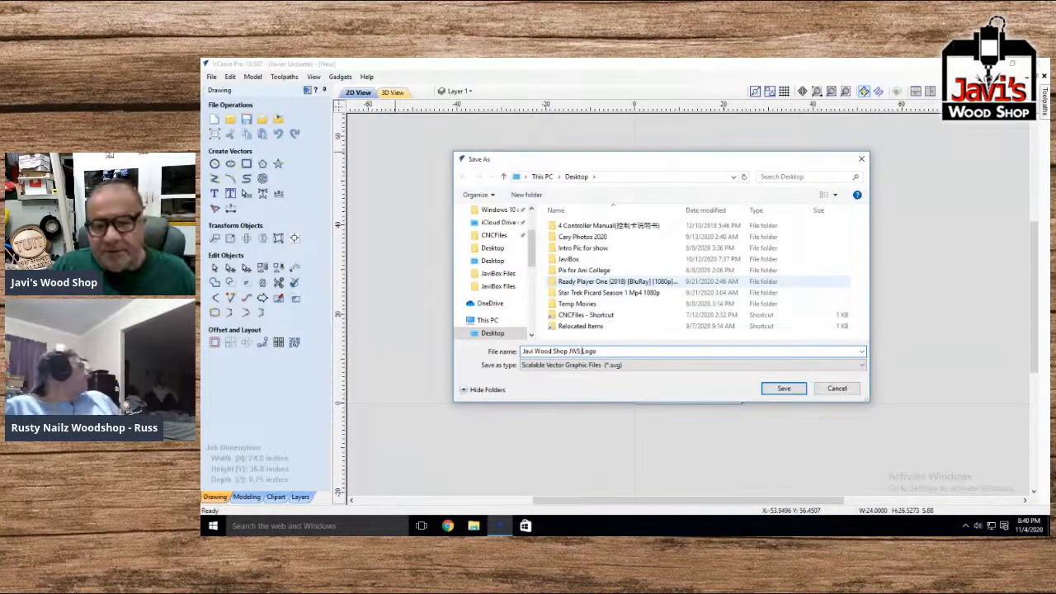
scroll(494, 272, "down", 4)
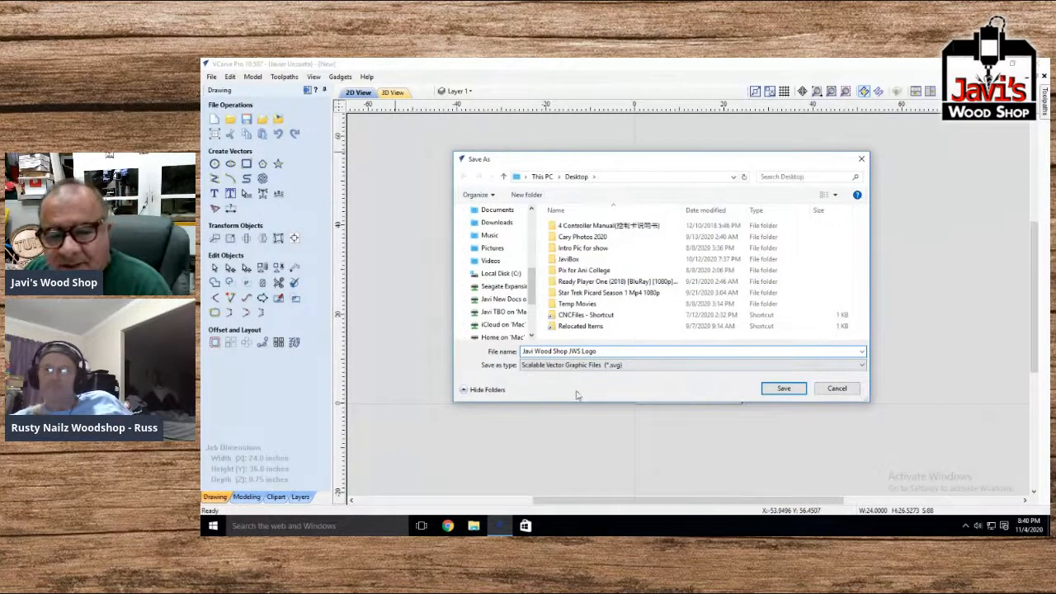
left_click(782, 389)
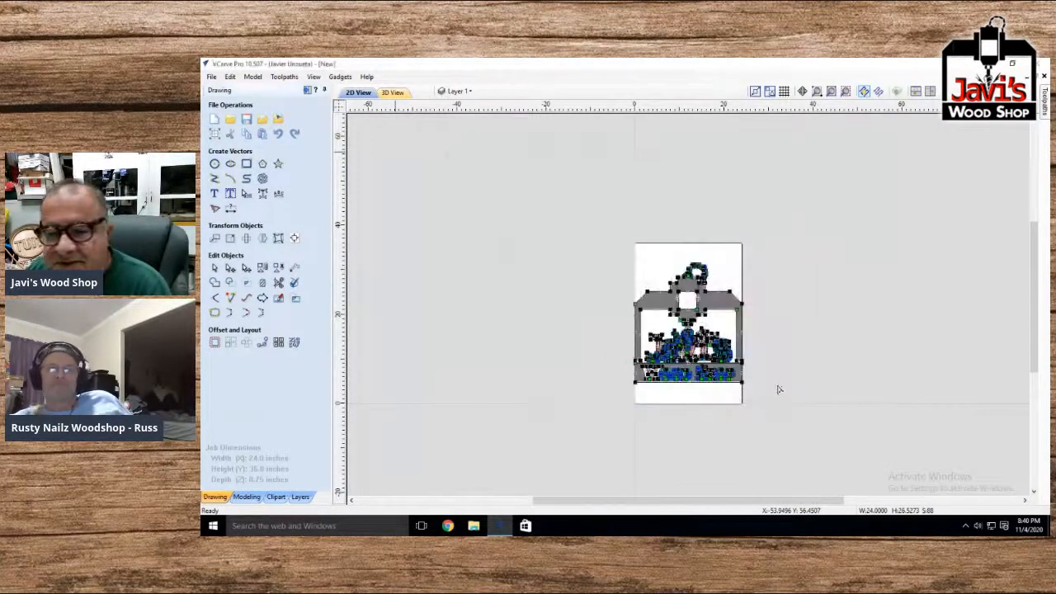
Clear the vector selection and hide the Bitmap Layer to check the traced logo outlines on their own
scroll(576, 273, "right", 9)
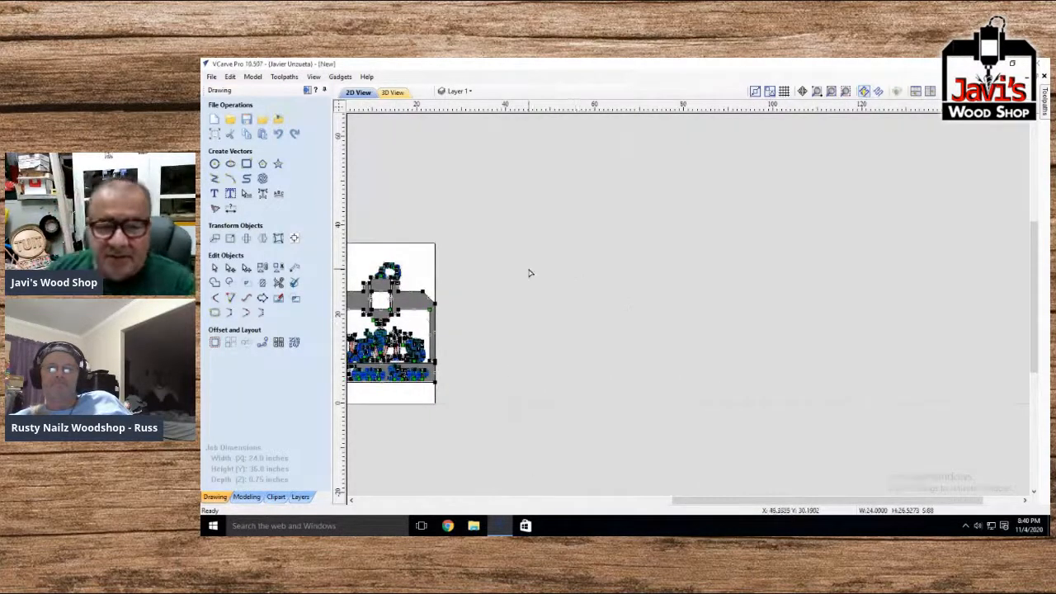
scroll(529, 273, "left", 11)
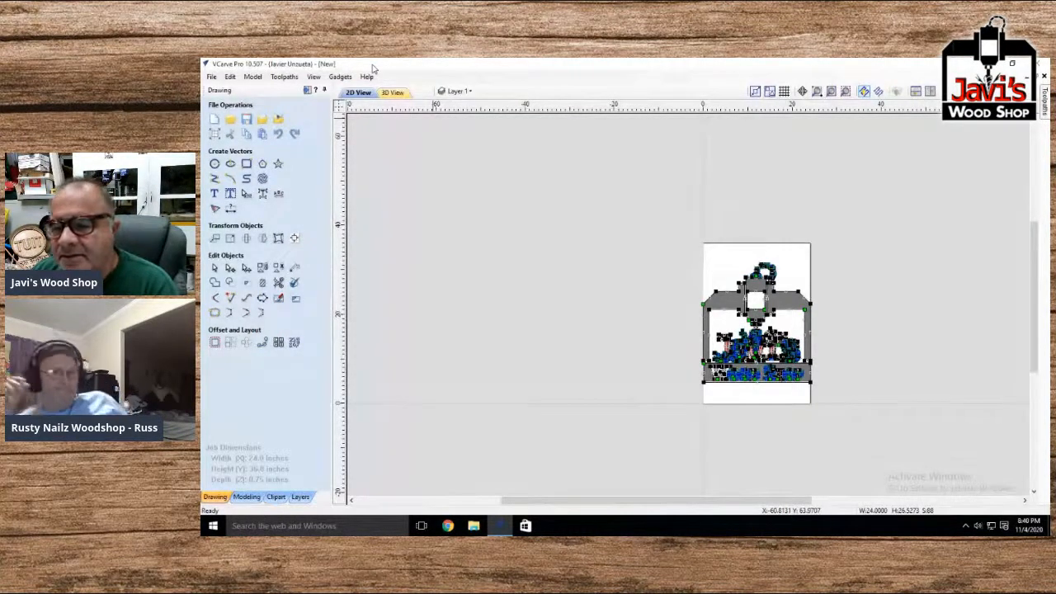
left_click(768, 399)
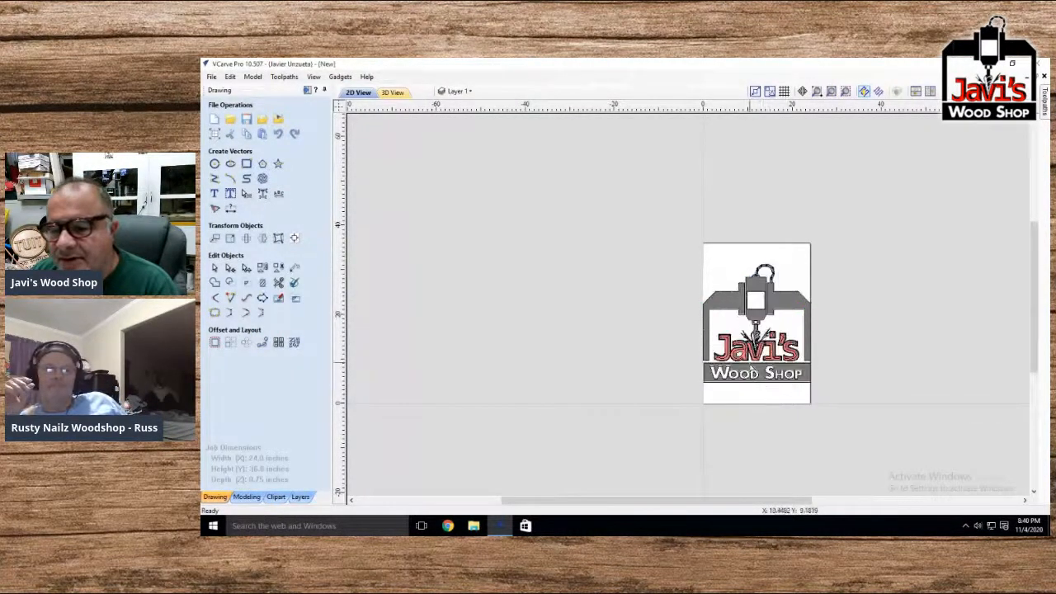
left_click(300, 496)
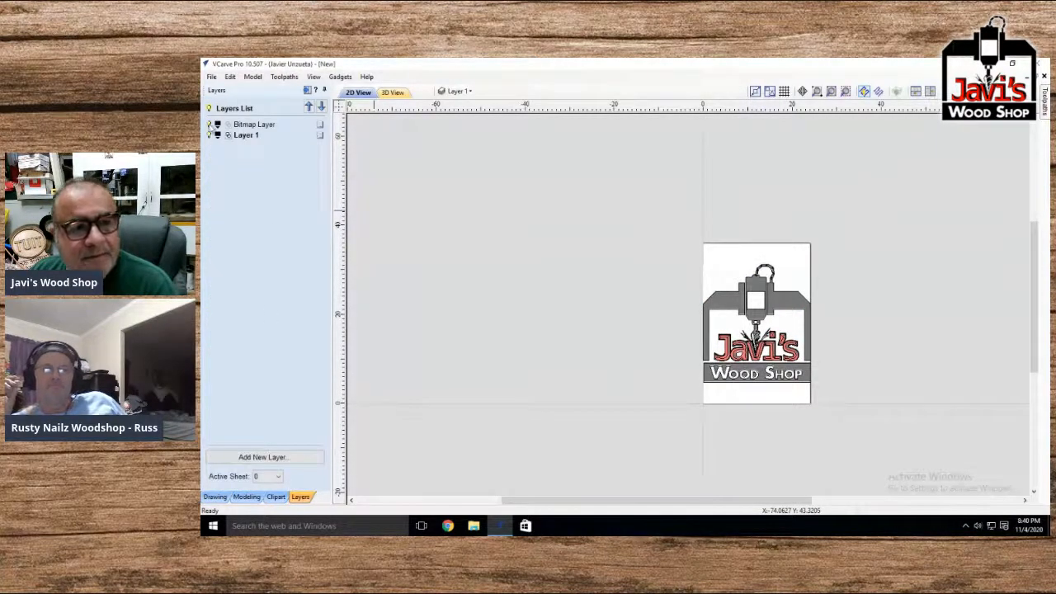
left_click(209, 126)
scroll(772, 373, "up", 5)
scroll(767, 373, "down", 3)
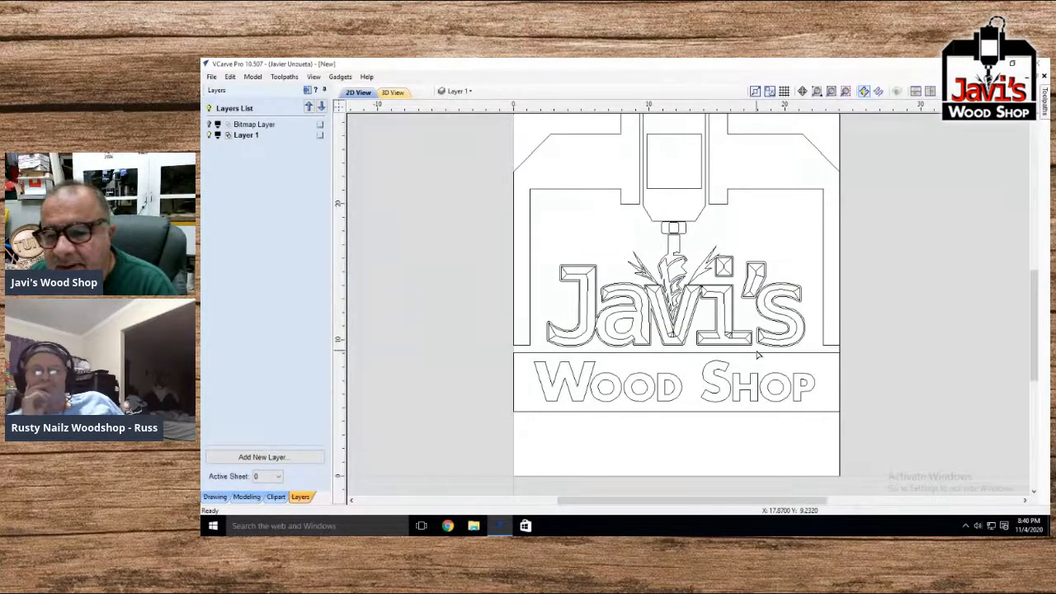
scroll(746, 356, "down", 2)
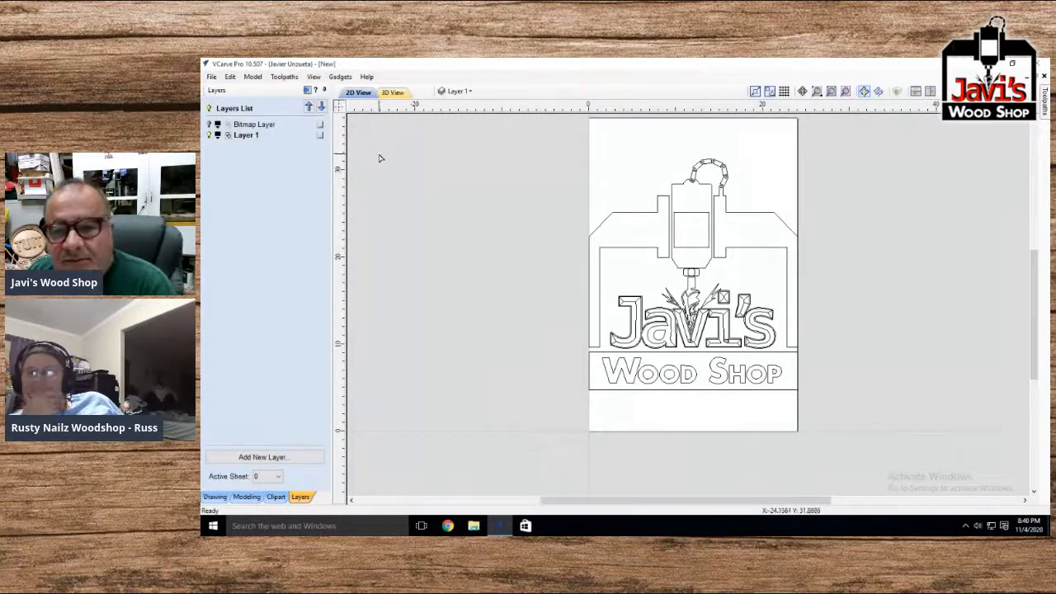
Switch to the StreamYard broadcast page in Chrome
key("ctrl+Left")
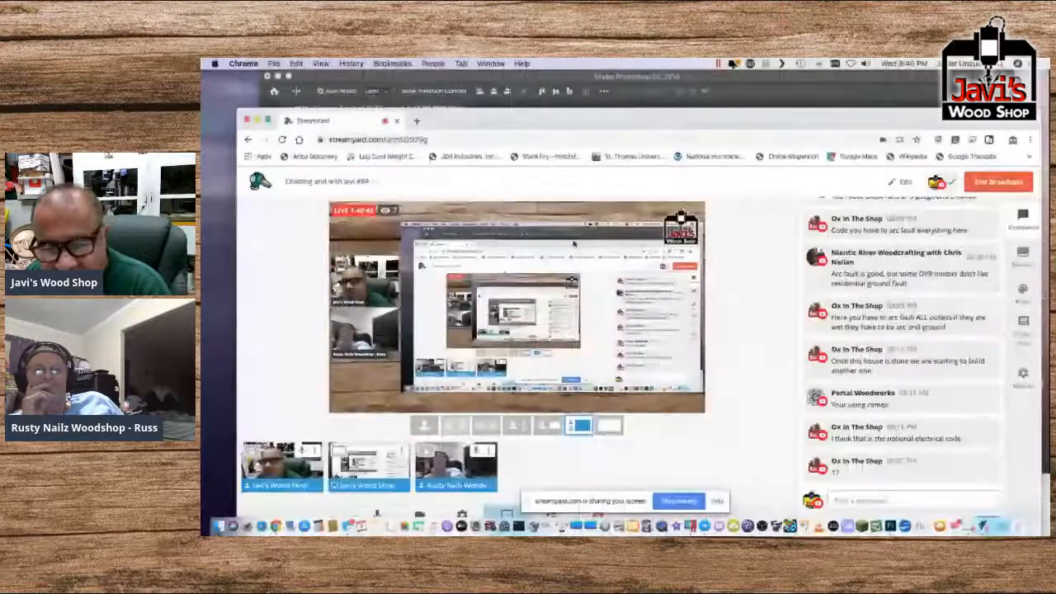